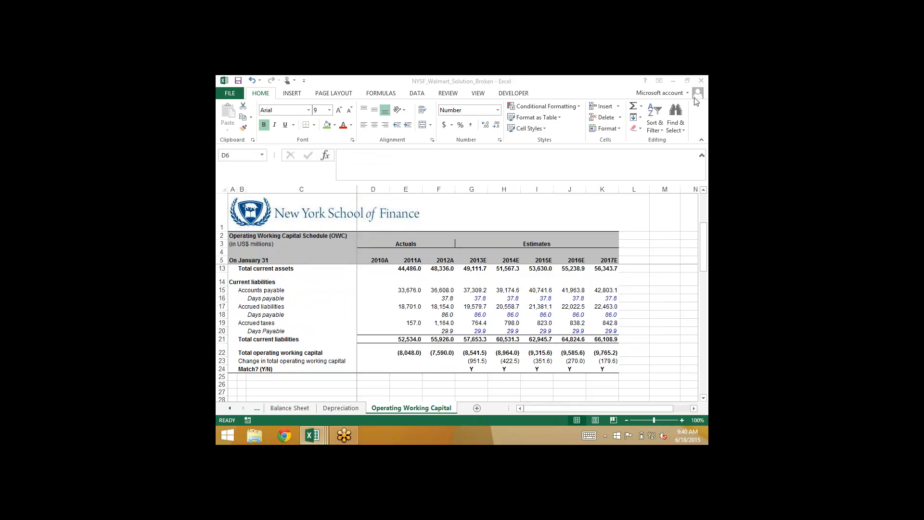
Close the NYSF_Walmart_Solution_Broken workbook without saving its changes
{"action": "left_click", "coordinate": [230, 93]}
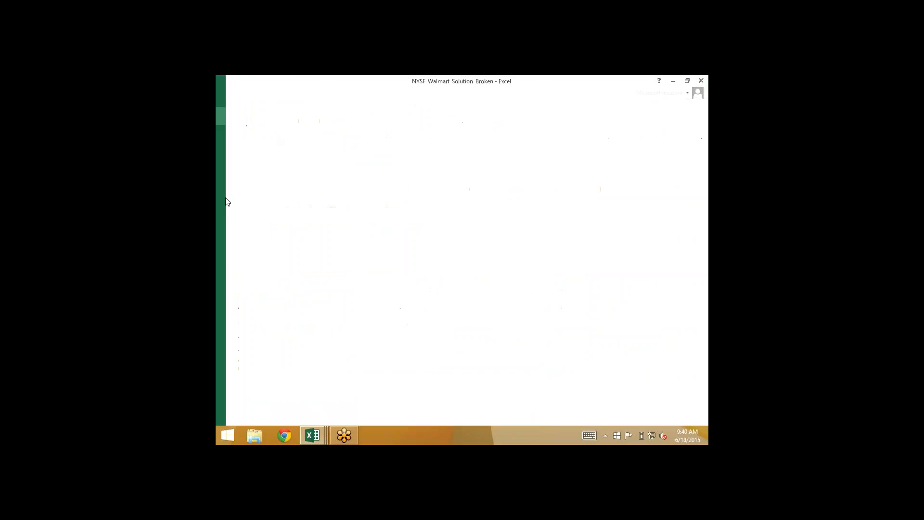
{"action": "left_click", "coordinate": [246, 265]}
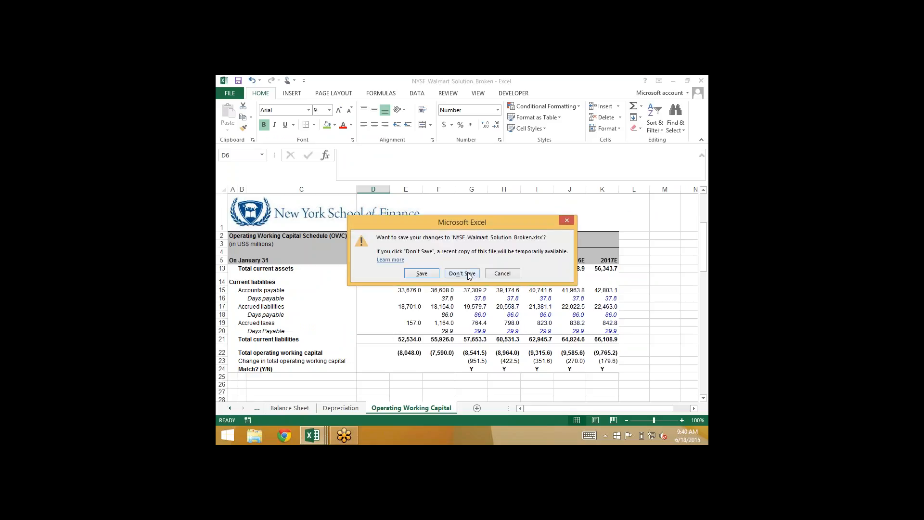
{"action": "left_click", "coordinate": [467, 273]}
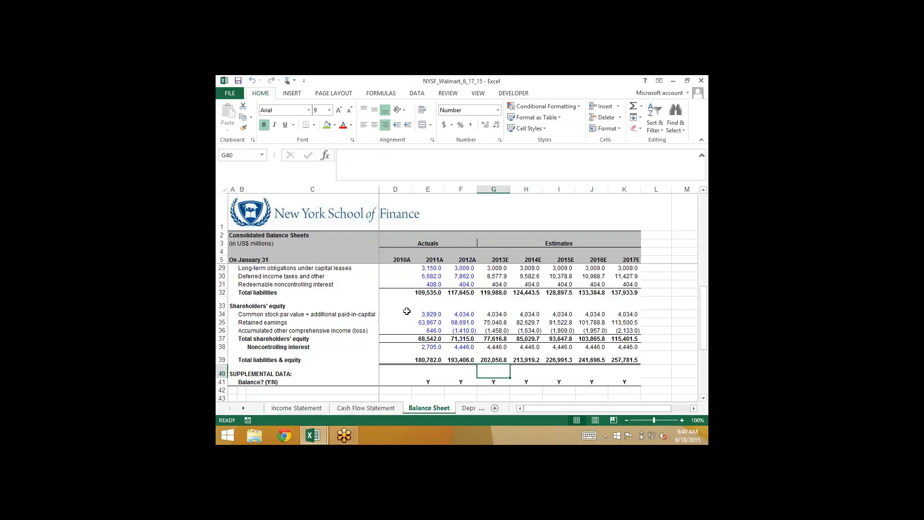
Open the Debt Schedule sheet in the NYSF_Walmart_6_17_15 workbook
{"action": "left_click", "coordinate": [462, 410]}
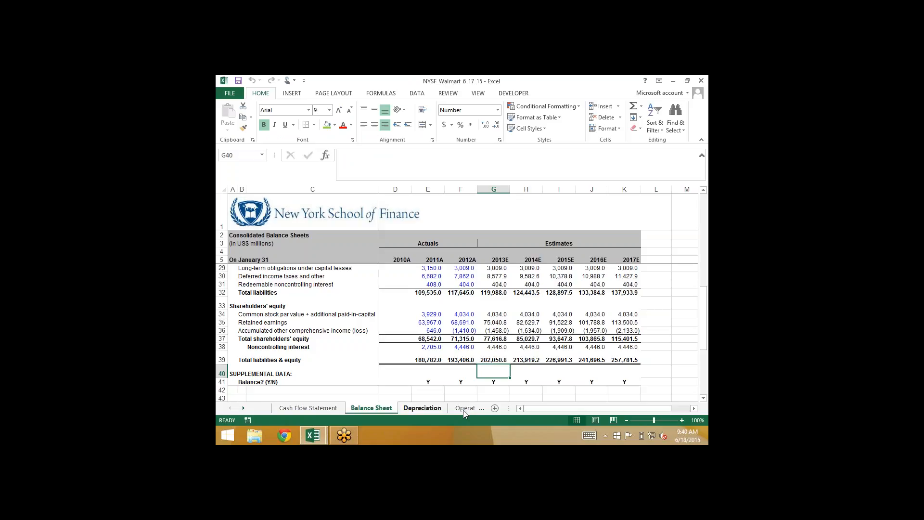
{"action": "left_click", "coordinate": [459, 409]}
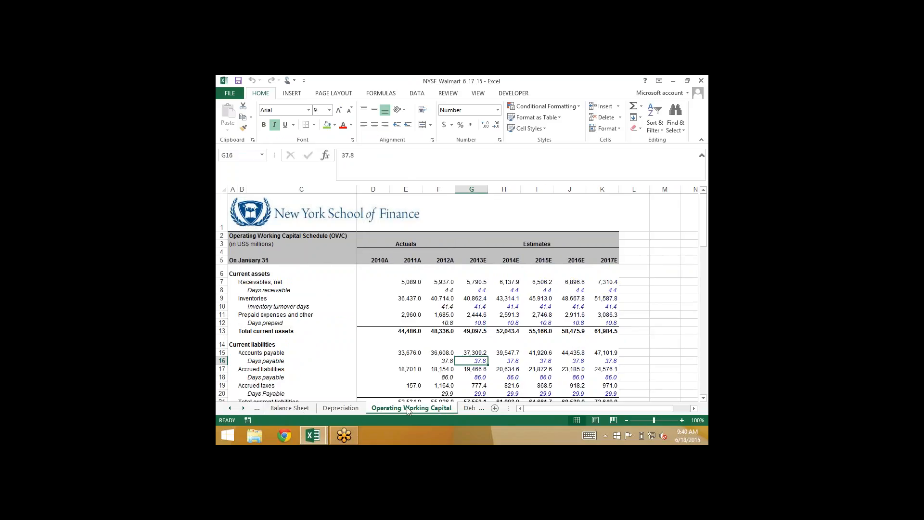
{"action": "left_click", "coordinate": [463, 408]}
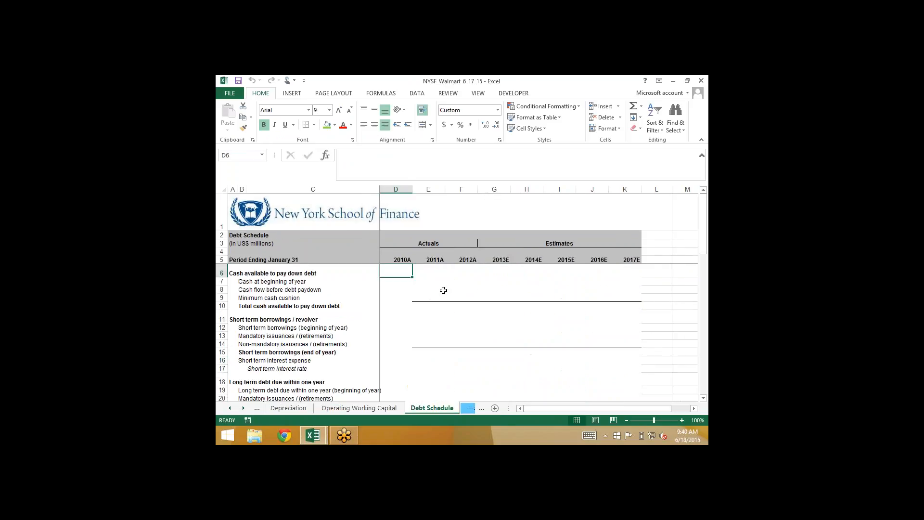
Examine the cash available to pay down debt section in rows 6 to 10 by selecting its rows
{"action": "left_click", "coordinate": [498, 272]}
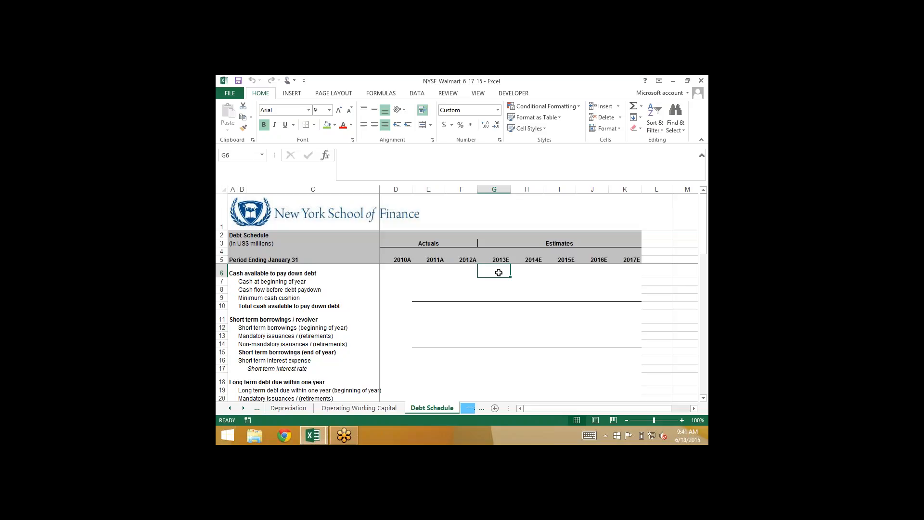
{"action": "key", "text": "Left"}
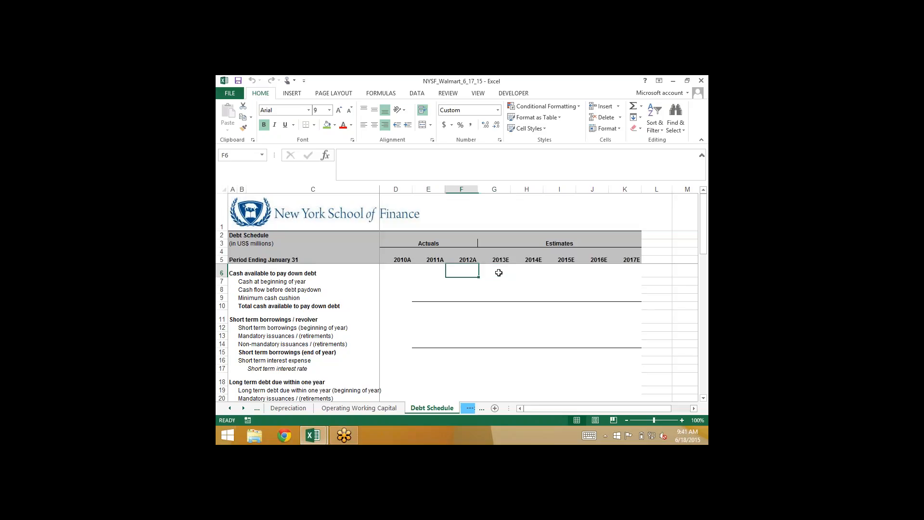
{"action": "key", "text": "Left"}
{"action": "key", "text": "Right"}
{"action": "key", "text": "shift+space"}
{"action": "key", "text": "shift+Down"}
{"action": "key", "text": "shift+Down"}
{"action": "key", "text": "shift+Down"}
{"action": "key", "text": "shift+Down"}
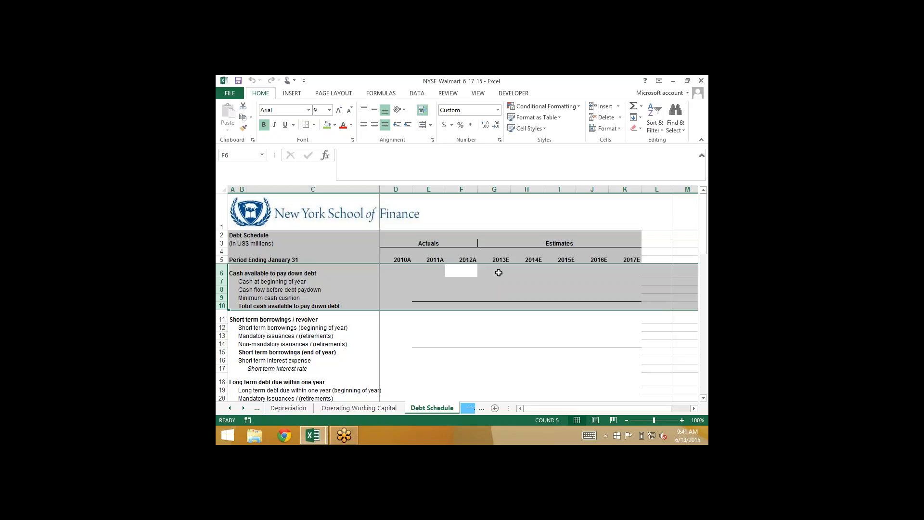
Examine the short term borrowings / revolver section by selecting rows 11 to 17
{"action": "key", "text": "Down"}
{"action": "key", "text": "Down"}
{"action": "key", "text": "Down"}
{"action": "key", "text": "Down"}
{"action": "key", "text": "Down"}
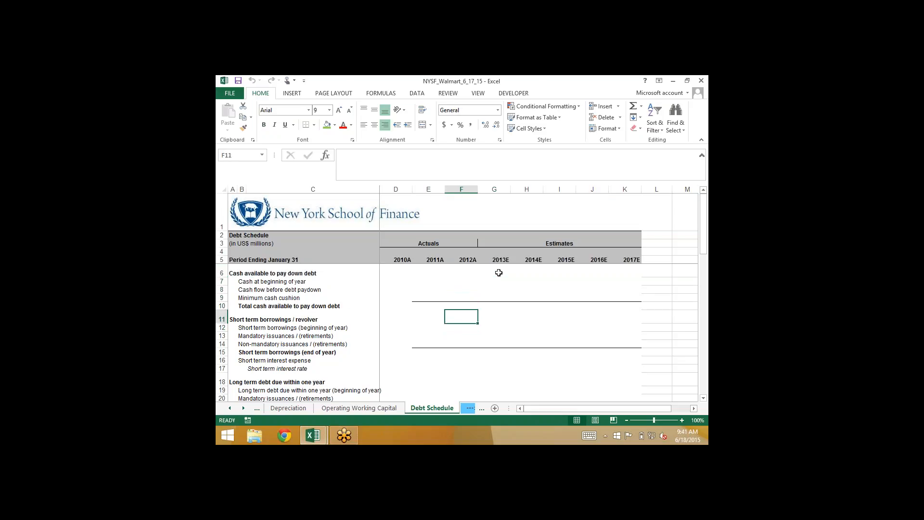
{"action": "key", "text": "shift+space"}
{"action": "key", "text": "shift+Down"}
{"action": "key", "text": "shift+Down"}
{"action": "key", "text": "shift+Down"}
{"action": "key", "text": "shift+Down"}
{"action": "key", "text": "shift+Down"}
{"action": "key", "text": "shift+Down"}
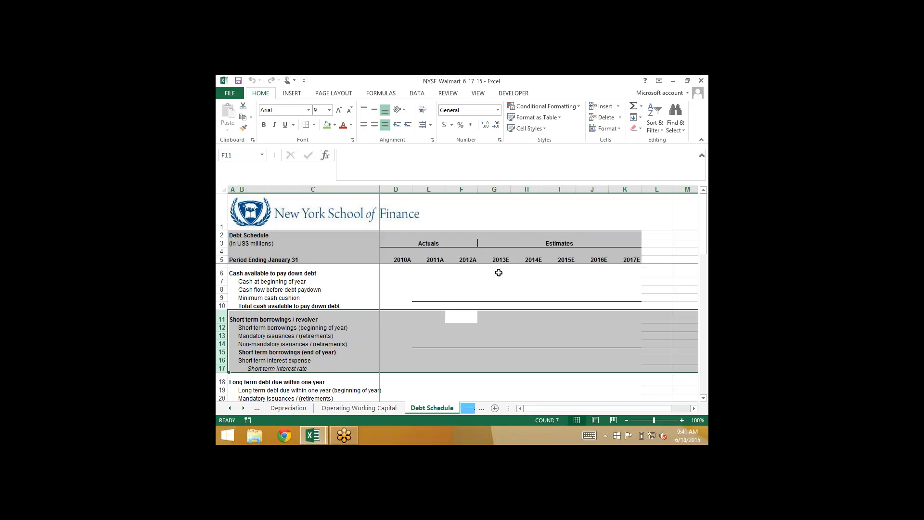
Look through the remaining debt and capital lease sections of the schedule, from row 18 down to row 50
{"action": "scroll", "coordinate": [498, 272], "scroll_direction": "down", "scroll_amount": 2}
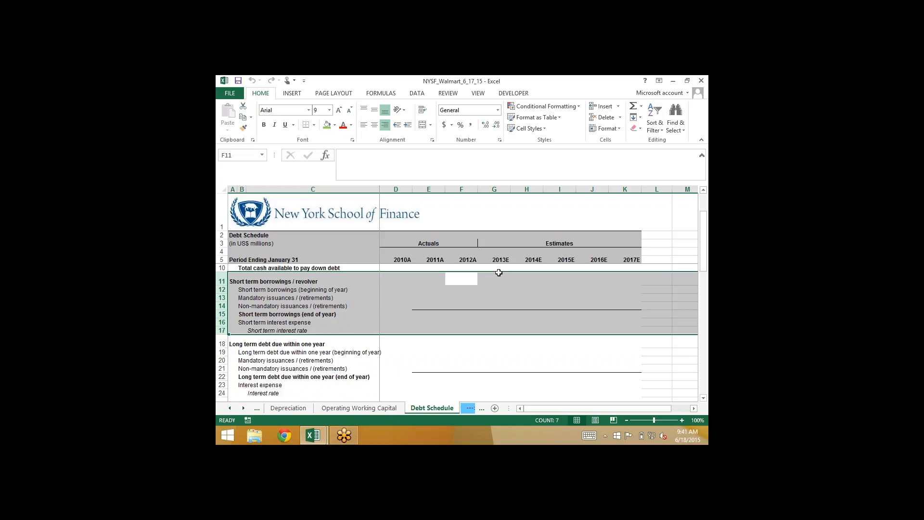
{"action": "key", "text": "Escape"}
{"action": "key", "text": "Down"}
{"action": "key", "text": "Down"}
{"action": "key", "text": "Down"}
{"action": "key", "text": "Down"}
{"action": "key", "text": "Down"}
{"action": "key", "text": "Down"}
{"action": "key", "text": "Down"}
{"action": "key", "text": "Down"}
{"action": "key", "text": "Down"}
{"action": "key", "text": "Down"}
{"action": "key", "text": "Down"}
{"action": "key", "text": "Down"}
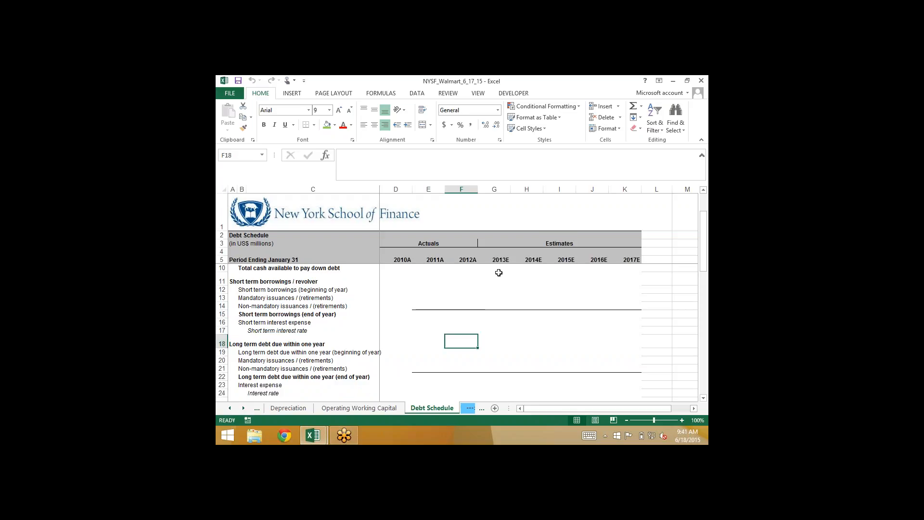
{"action": "key", "text": "Down"}
{"action": "key", "text": "Down"}
{"action": "key", "text": "Down"}
{"action": "key", "text": "Down"}
{"action": "key", "text": "Down"}
{"action": "key", "text": "Down"}
{"action": "key", "text": "Down"}
{"action": "key", "text": "Down"}
{"action": "key", "text": "Down"}
{"action": "key", "text": "Down"}
{"action": "key", "text": "Down"}
{"action": "key", "text": "Down"}
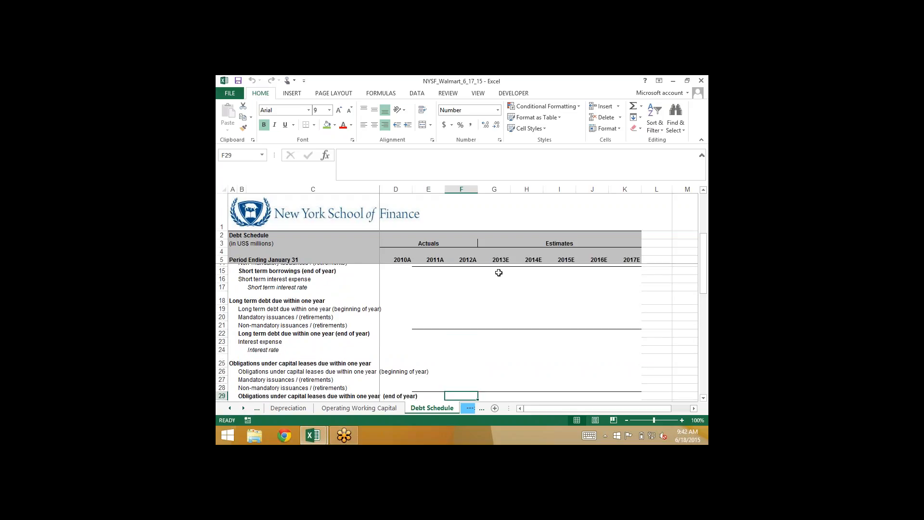
{"action": "key", "text": "Down"}
{"action": "key", "text": "Down"}
{"action": "key", "text": "Down"}
{"action": "key", "text": "Down"}
{"action": "key", "text": "Down"}
{"action": "key", "text": "Down"}
{"action": "key", "text": "Down"}
{"action": "key", "text": "Down"}
{"action": "key", "text": "Down"}
{"action": "key", "text": "Down"}
{"action": "key", "text": "Down"}
{"action": "key", "text": "Down"}
{"action": "key", "text": "Down"}
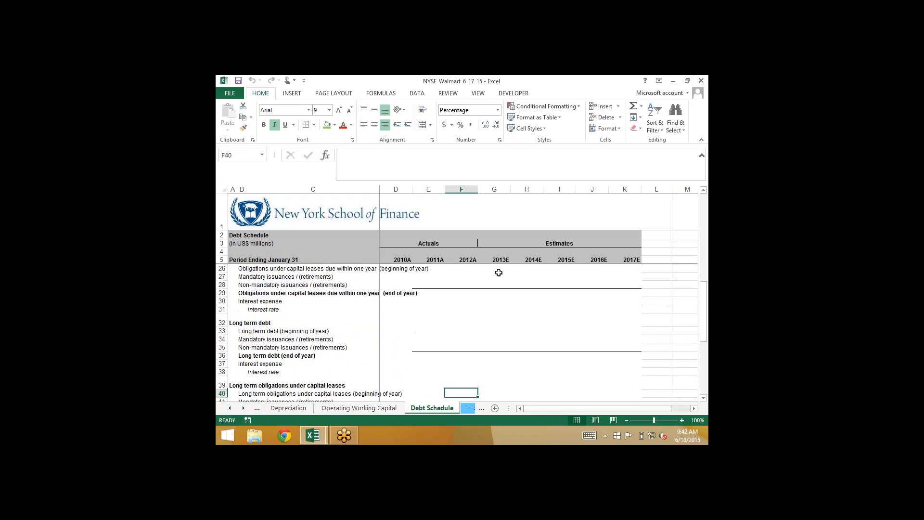
{"action": "key", "text": "Down"}
{"action": "key", "text": "Down"}
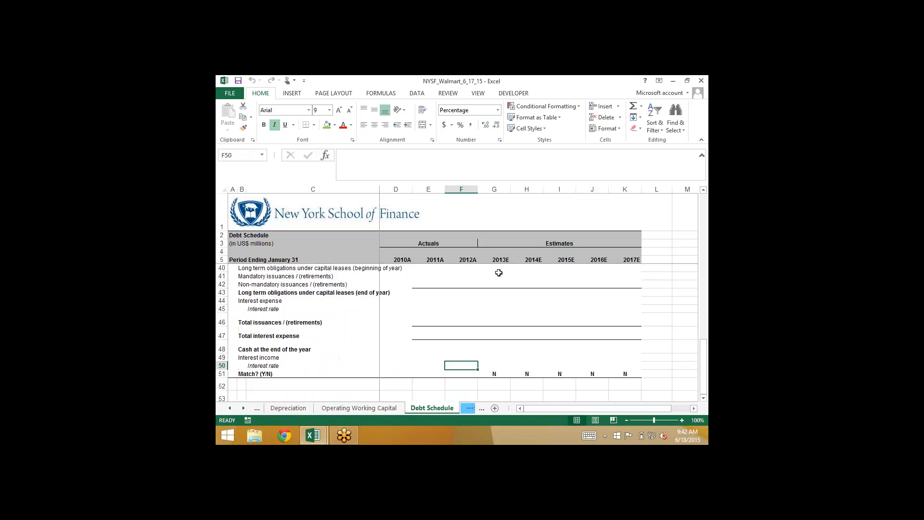
Examine the total issuances and total interest expense rows, and select the cash at the end of the year block in rows 48 to 50
{"action": "key", "text": "Up"}
{"action": "key", "text": "Up"}
{"action": "key", "text": "Up"}
{"action": "key", "text": "Up"}
{"action": "key", "text": "shift+space"}
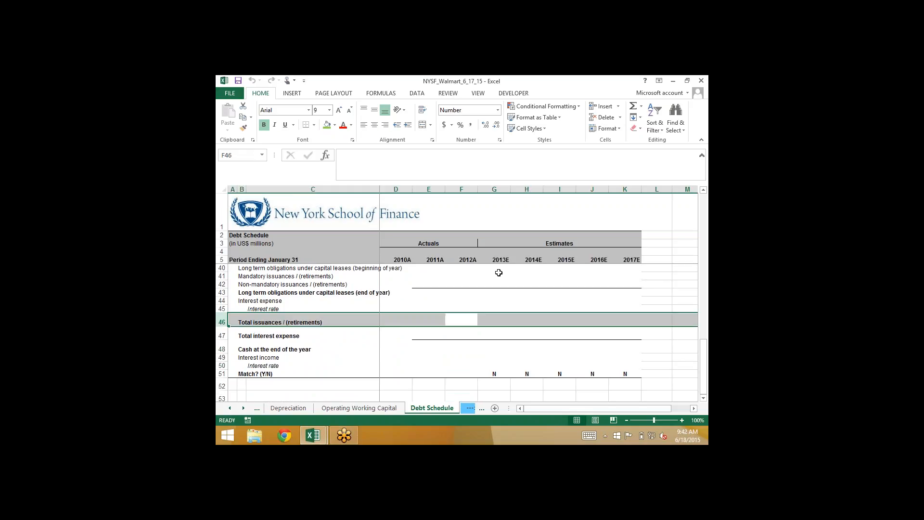
{"action": "key", "text": "Down"}
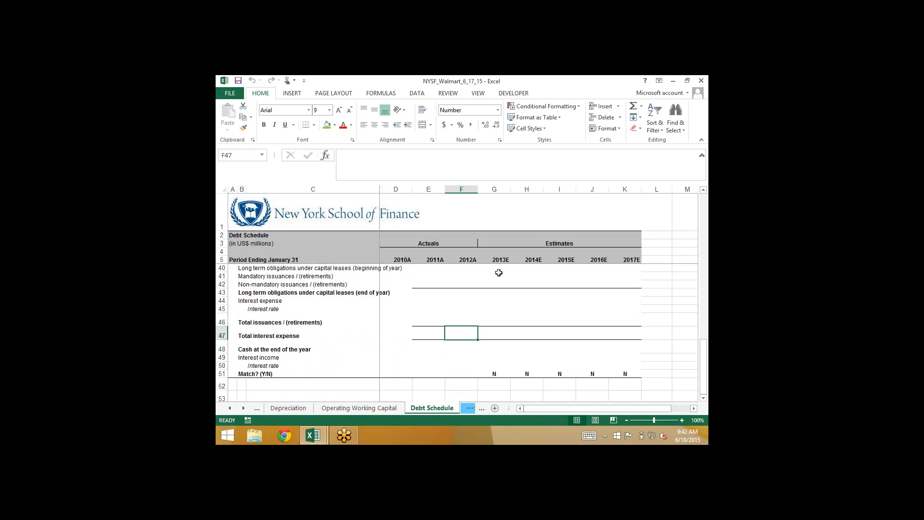
{"action": "key", "text": "shift+space"}
{"action": "key", "text": "Down"}
{"action": "key", "text": "shift+space"}
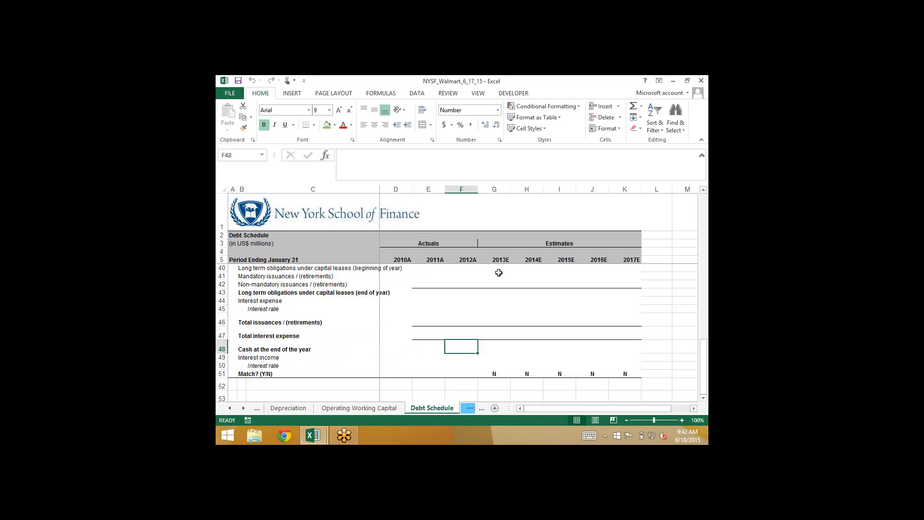
{"action": "key", "text": "shift+space"}
{"action": "key", "text": "shift+Down"}
{"action": "key", "text": "shift+Down"}
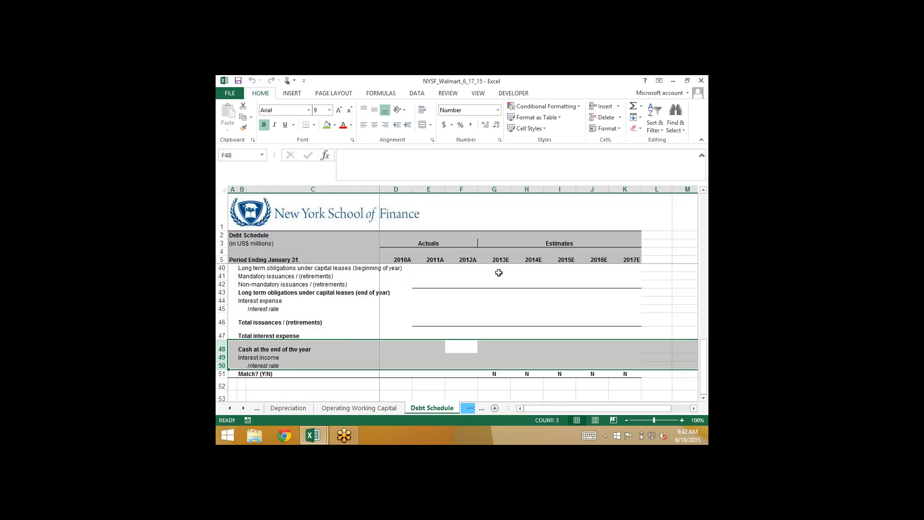
Go back to the short term borrowings heading, and bring up the current liabilities on the Balance Sheet sheet
{"action": "scroll", "coordinate": [498, 272], "scroll_direction": "up", "scroll_amount": 9}
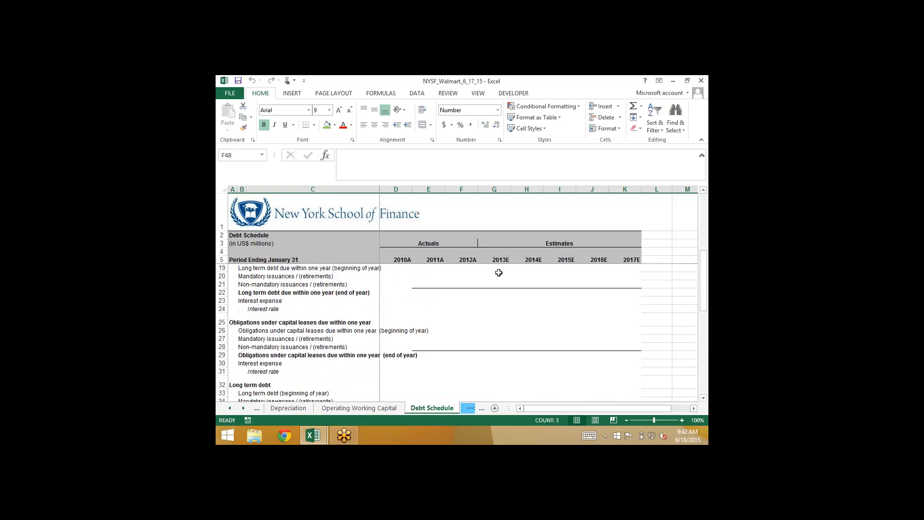
{"action": "scroll", "coordinate": [499, 273], "scroll_direction": "up", "scroll_amount": 2}
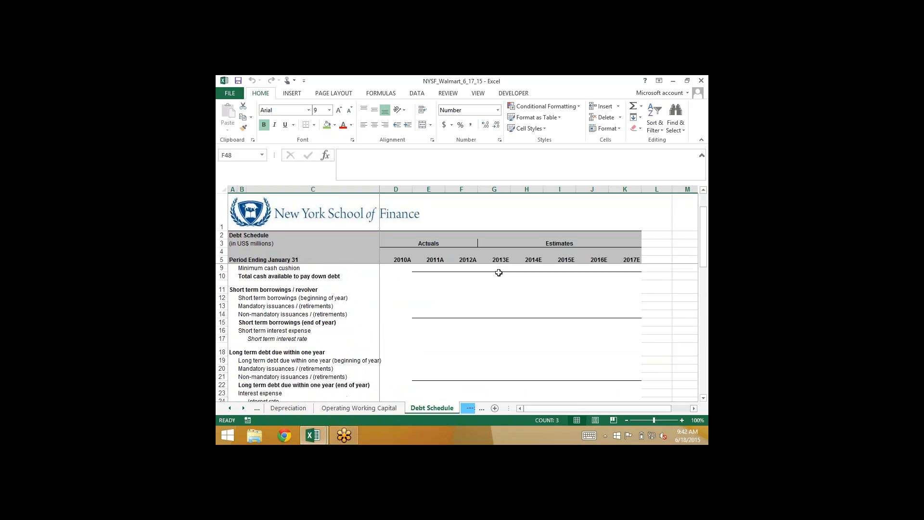
{"action": "left_click", "coordinate": [241, 286]}
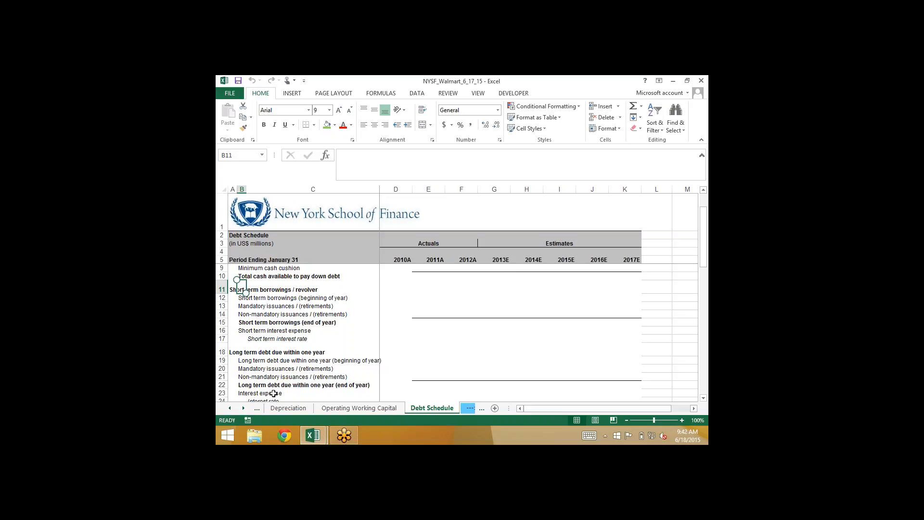
{"action": "left_click", "coordinate": [229, 408]}
{"action": "left_click", "coordinate": [230, 408]}
{"action": "left_click", "coordinate": [363, 408]}
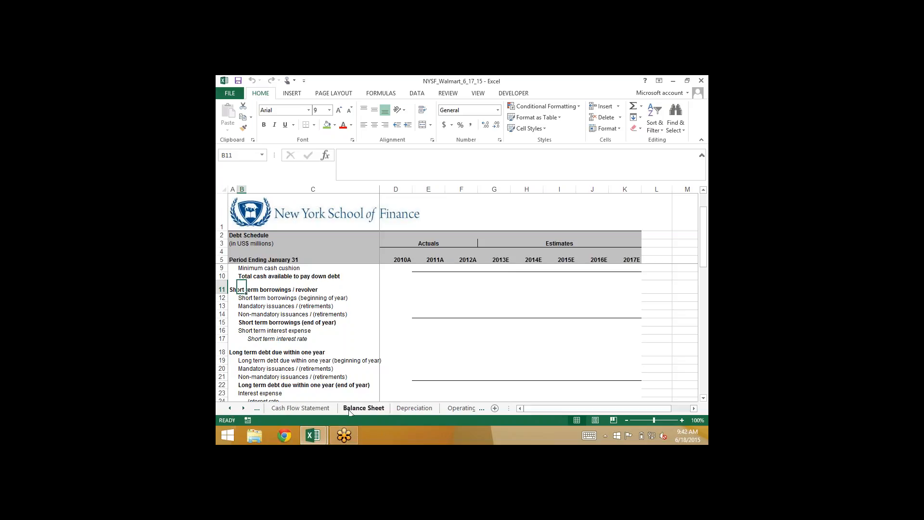
{"action": "left_click", "coordinate": [286, 313]}
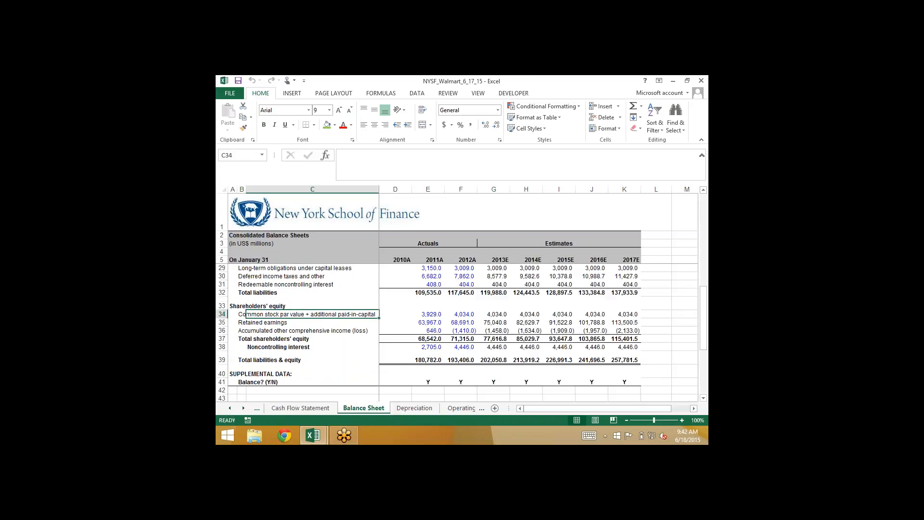
{"action": "scroll", "coordinate": [433, 332], "scroll_direction": "up", "scroll_amount": 3}
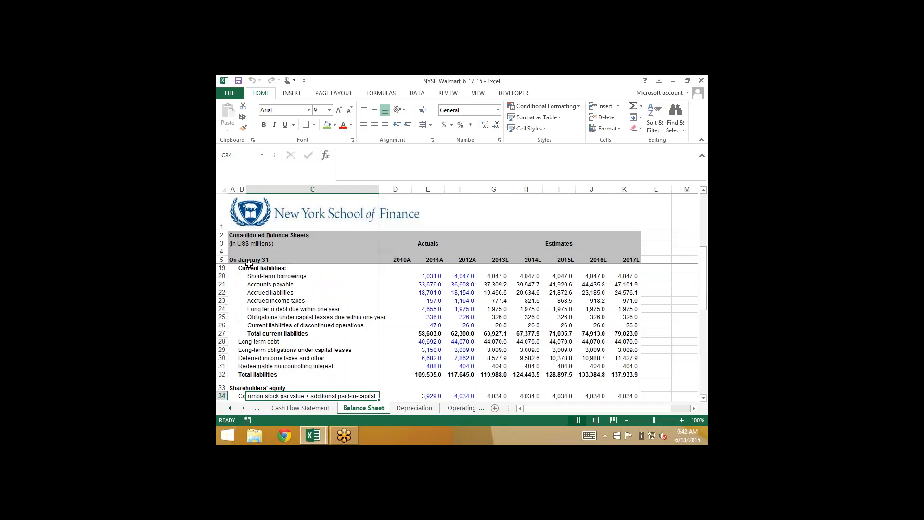
Examine the Balance Sheet's debt items from short-term borrowings in row 20 to long-term obligations under capital leases in row 29
{"action": "left_click", "coordinate": [250, 275]}
{"action": "key", "text": "Down"}
{"action": "key", "text": "Down"}
{"action": "key", "text": "Down"}
{"action": "key", "text": "Down"}
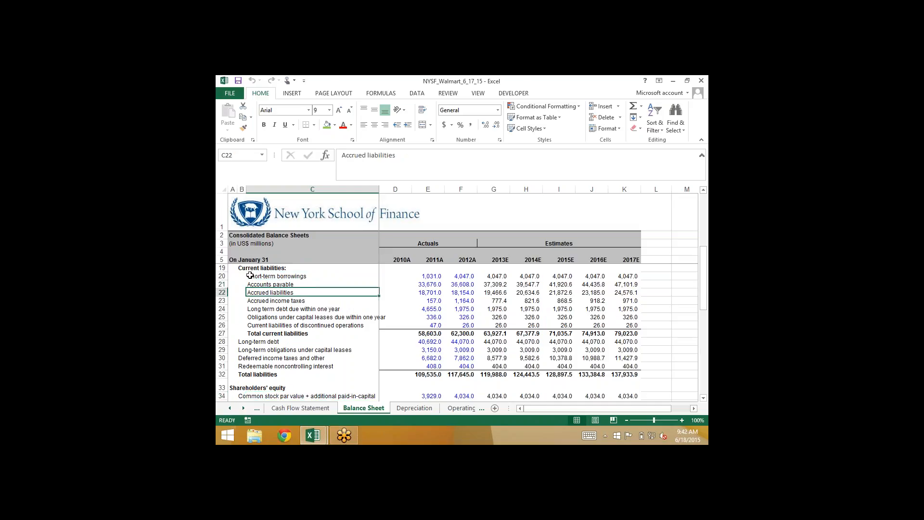
{"action": "key", "text": "Down"}
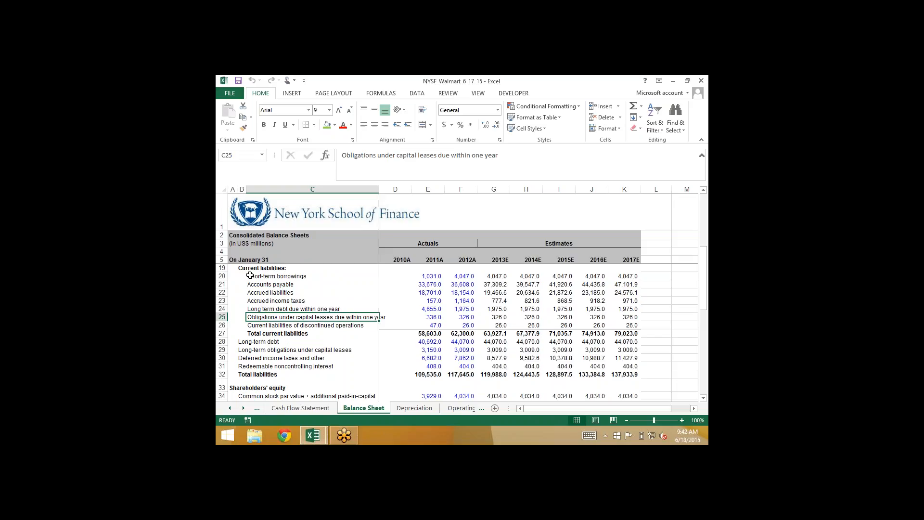
{"action": "key", "text": "Down"}
{"action": "key", "text": "Down"}
{"action": "key", "text": "Down"}
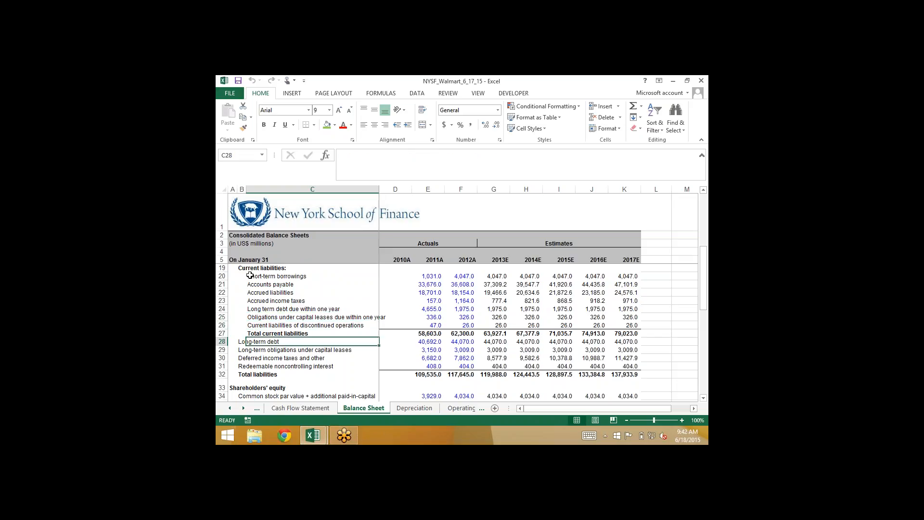
{"action": "key", "text": "Left"}
{"action": "key", "text": "Down"}
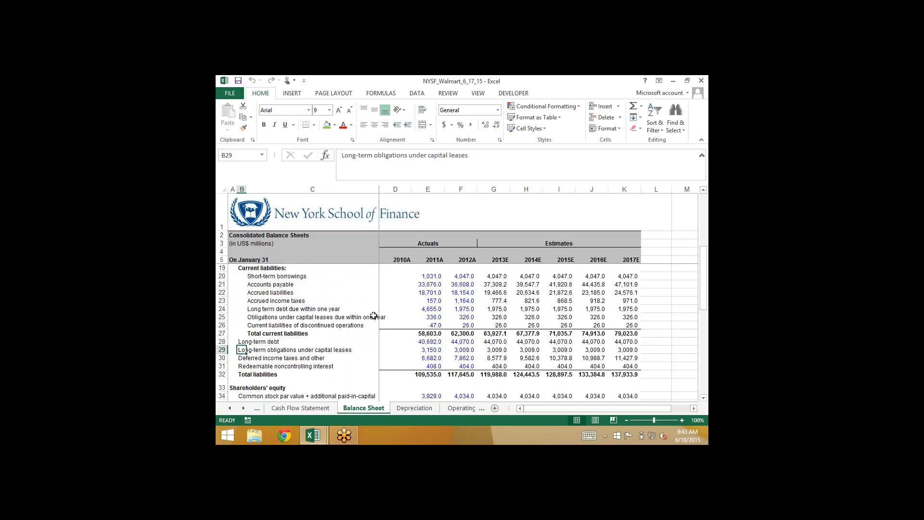
Return to the Debt Schedule sheet and examine its section headings from short term borrowings in row 11 to long term capital lease obligations in row 39
{"action": "left_click", "coordinate": [455, 408]}
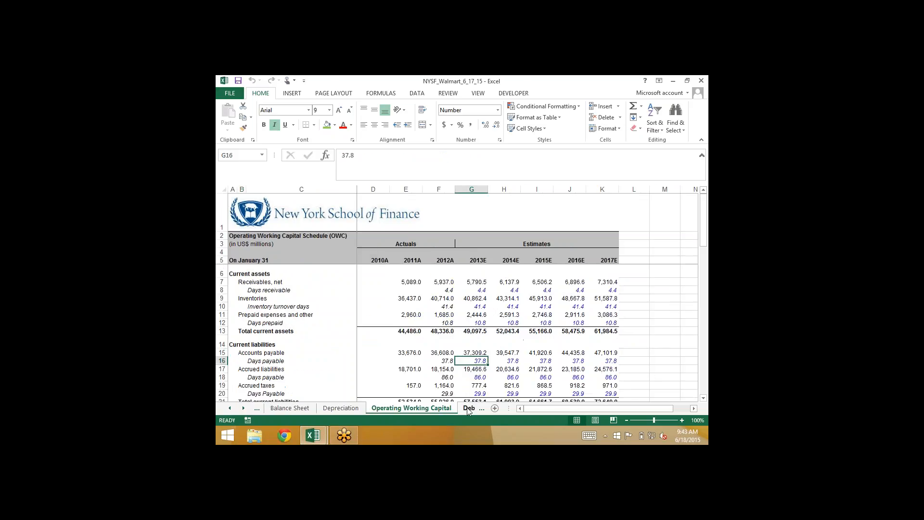
{"action": "left_click", "coordinate": [467, 408]}
{"action": "scroll", "coordinate": [320, 314], "scroll_direction": "up", "scroll_amount": 2}
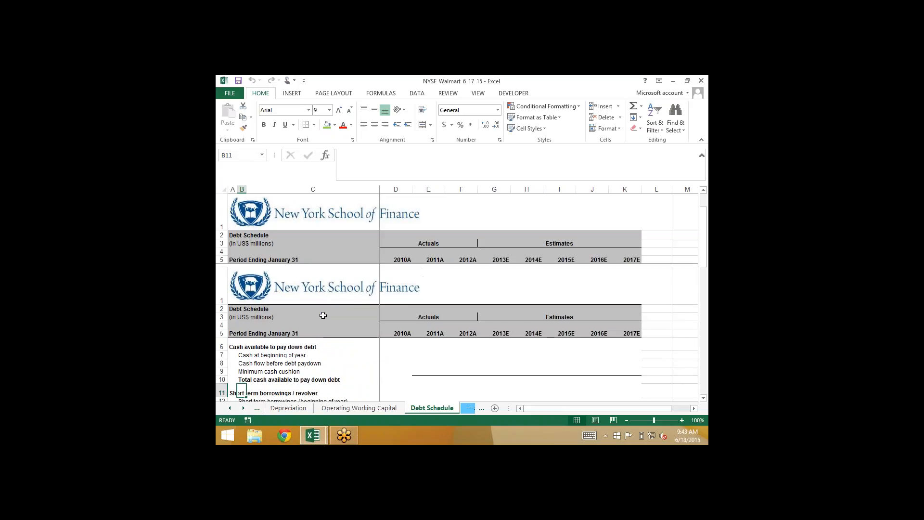
{"action": "scroll", "coordinate": [320, 314], "scroll_direction": "down", "scroll_amount": 4}
{"action": "scroll", "coordinate": [289, 308], "scroll_direction": "up", "scroll_amount": 2}
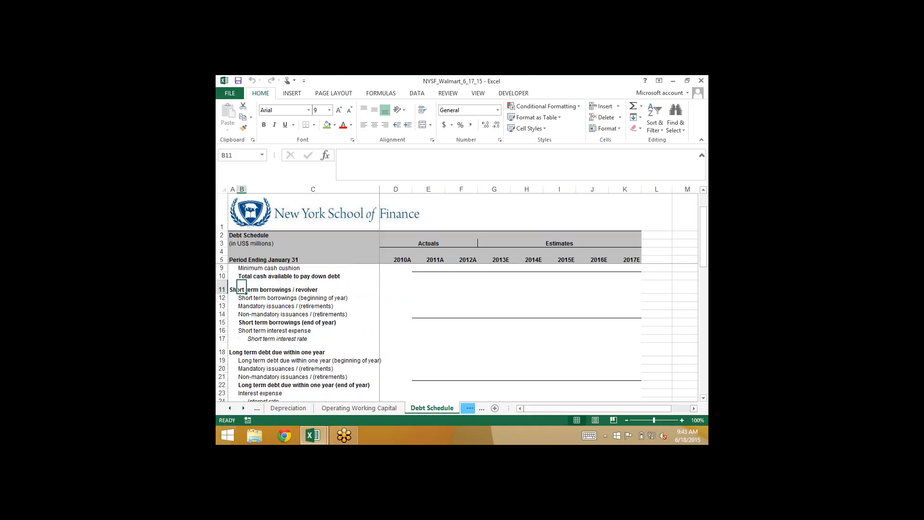
{"action": "left_click", "coordinate": [231, 289]}
{"action": "left_click", "coordinate": [231, 346]}
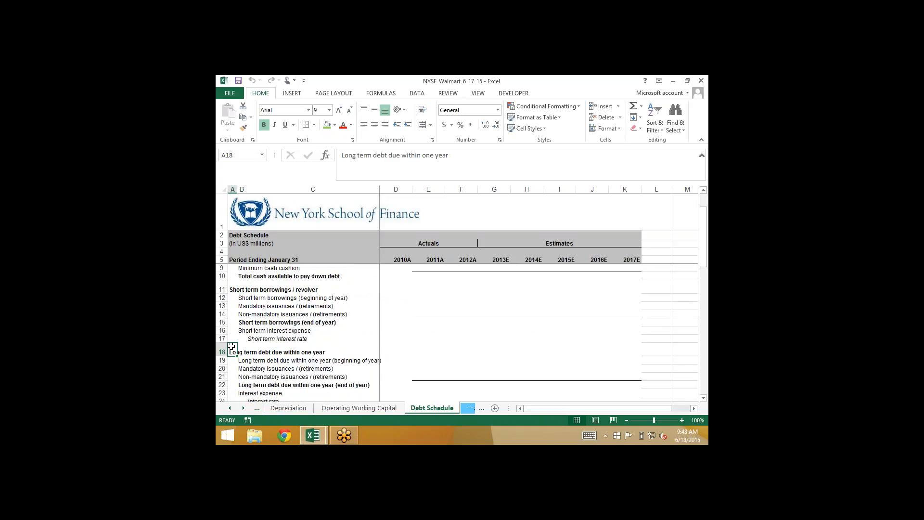
{"action": "scroll", "coordinate": [231, 346], "scroll_direction": "down", "scroll_amount": 3}
{"action": "left_click", "coordinate": [232, 322]}
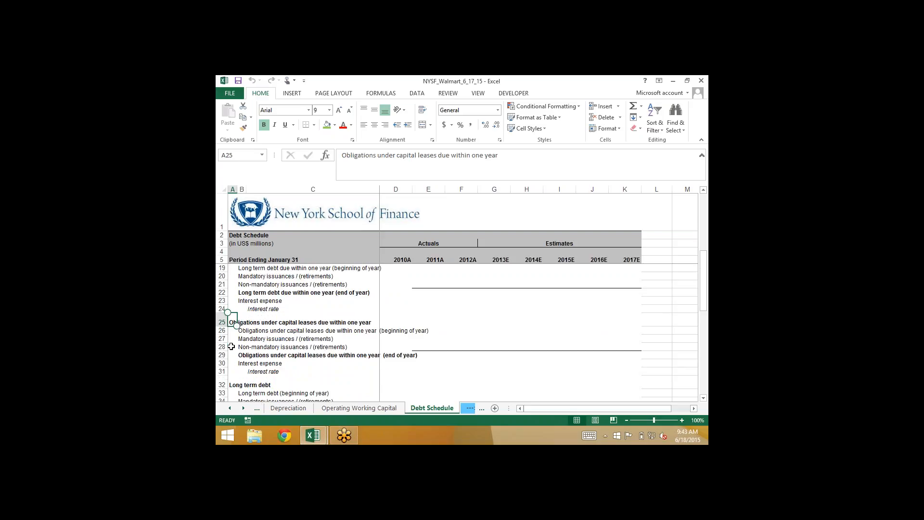
{"action": "scroll", "coordinate": [231, 346], "scroll_direction": "down", "scroll_amount": 2}
{"action": "left_click", "coordinate": [232, 338]}
{"action": "left_click", "coordinate": [241, 382]}
{"action": "scroll", "coordinate": [231, 346], "scroll_direction": "down", "scroll_amount": 2}
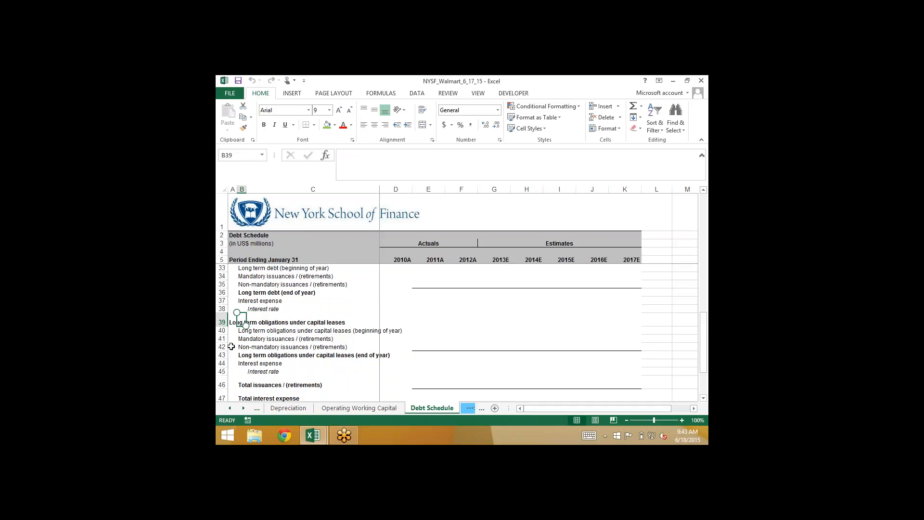
Go back up the Debt Schedule's 2012A column and examine the cash available to pay down debt and short term borrowings sections
{"action": "scroll", "coordinate": [231, 346], "scroll_direction": "up", "scroll_amount": 4}
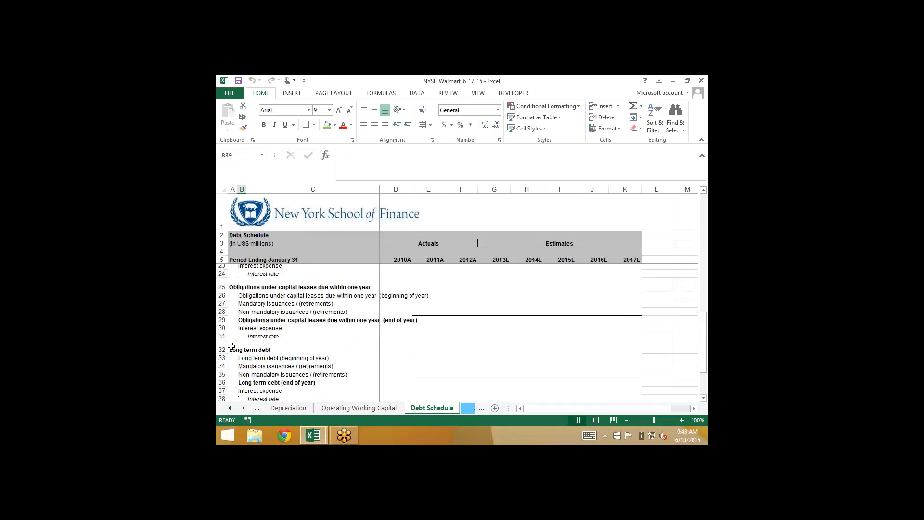
{"action": "left_click", "coordinate": [461, 284]}
{"action": "key", "text": "Up"}
{"action": "key", "text": "Up"}
{"action": "key", "text": "Up"}
{"action": "key", "text": "Up"}
{"action": "key", "text": "Up"}
{"action": "key", "text": "Up"}
{"action": "key", "text": "Up"}
{"action": "key", "text": "Up"}
{"action": "key", "text": "Up"}
{"action": "key", "text": "Up"}
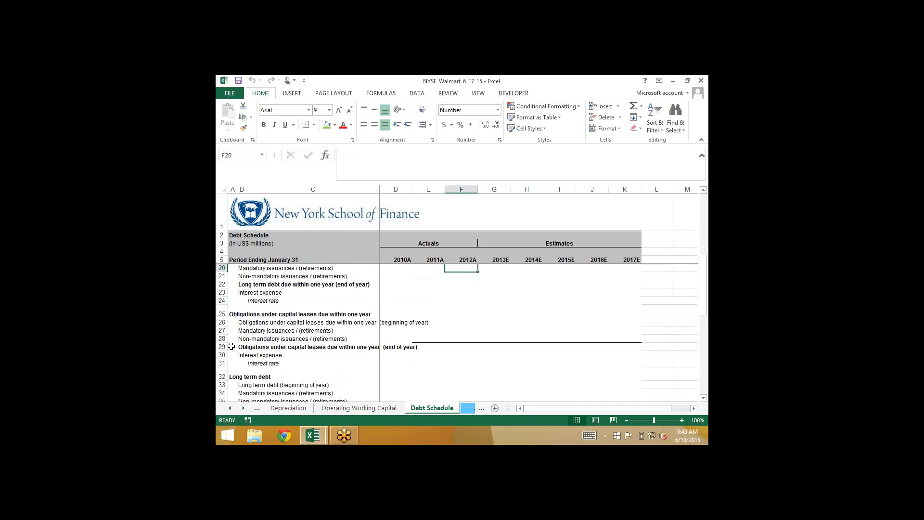
{"action": "key", "text": "Up"}
{"action": "key", "text": "Up"}
{"action": "key", "text": "Up"}
{"action": "key", "text": "Up"}
{"action": "key", "text": "Up"}
{"action": "key", "text": "Up"}
{"action": "key", "text": "Up"}
{"action": "key", "text": "Up"}
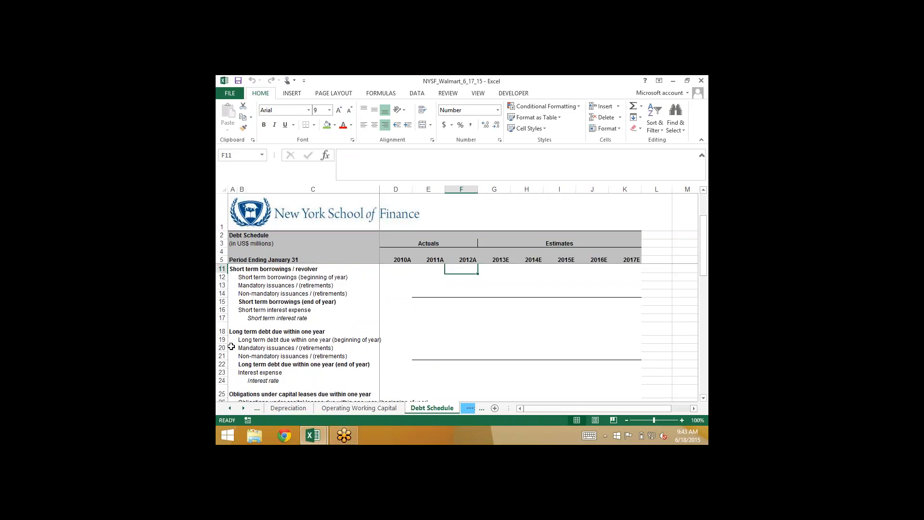
{"action": "key", "text": "Down"}
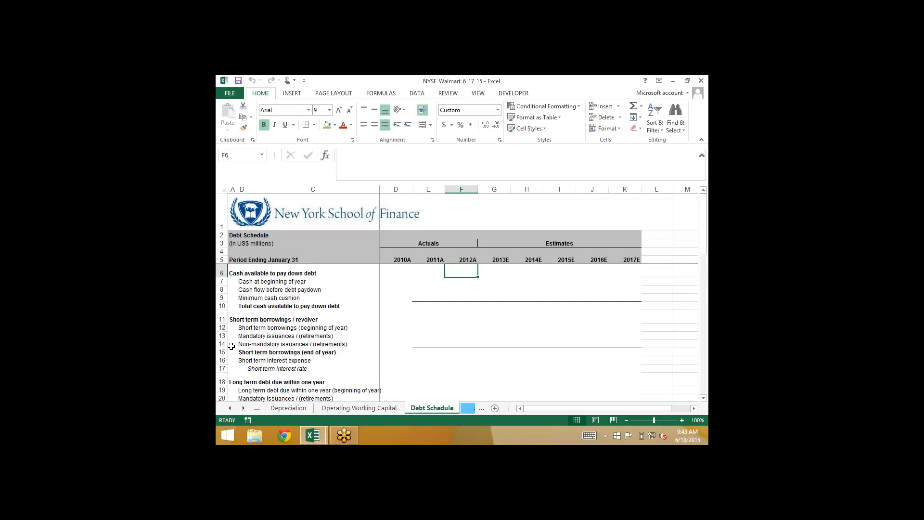
{"action": "key", "text": "Down"}
{"action": "key", "text": "Down"}
{"action": "key", "text": "Down"}
{"action": "key", "text": "Down"}
{"action": "key", "text": "Down"}
{"action": "key", "text": "Down"}
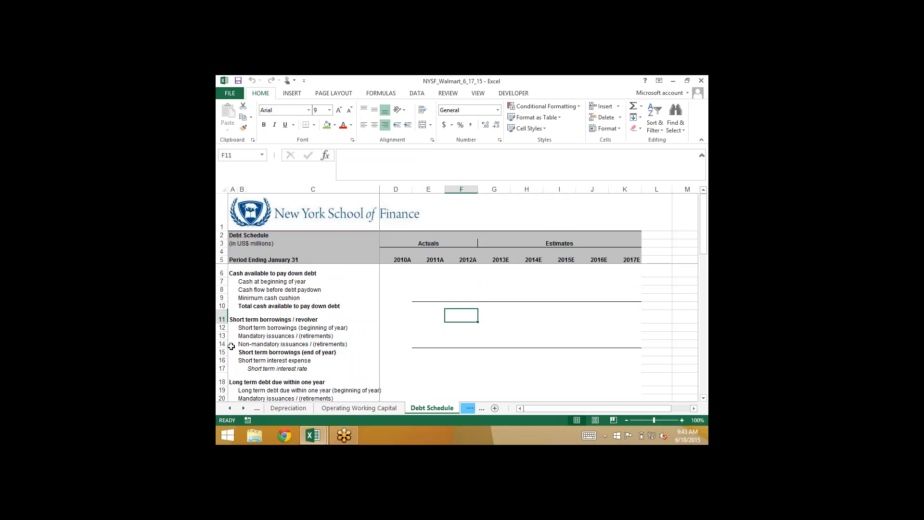
Link 2012A short term borrowings (end of year) in F15 to the Balance Sheet's short-term borrowings with ='Balance Sheet'!F20
{"action": "key", "text": "Up"}
{"action": "key", "text": "Up"}
{"action": "key", "text": "Down"}
{"action": "key", "text": "Down"}
{"action": "key", "text": "Down"}
{"action": "key", "text": "Down"}
{"action": "key", "text": "Down"}
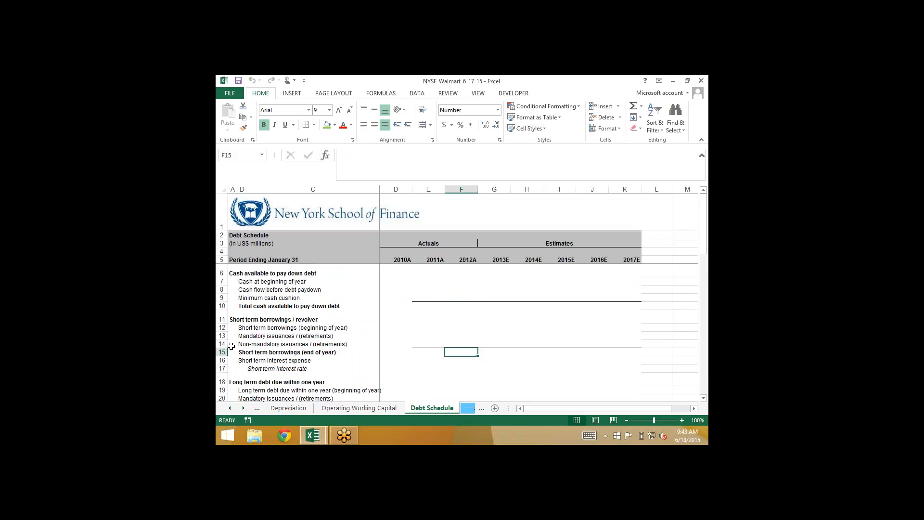
{"action": "type", "text": "="}
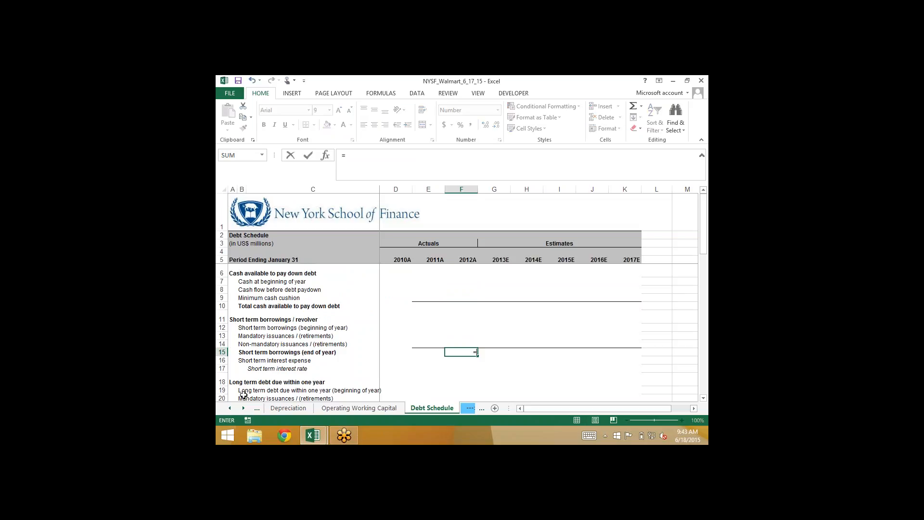
{"action": "left_click", "coordinate": [230, 408]}
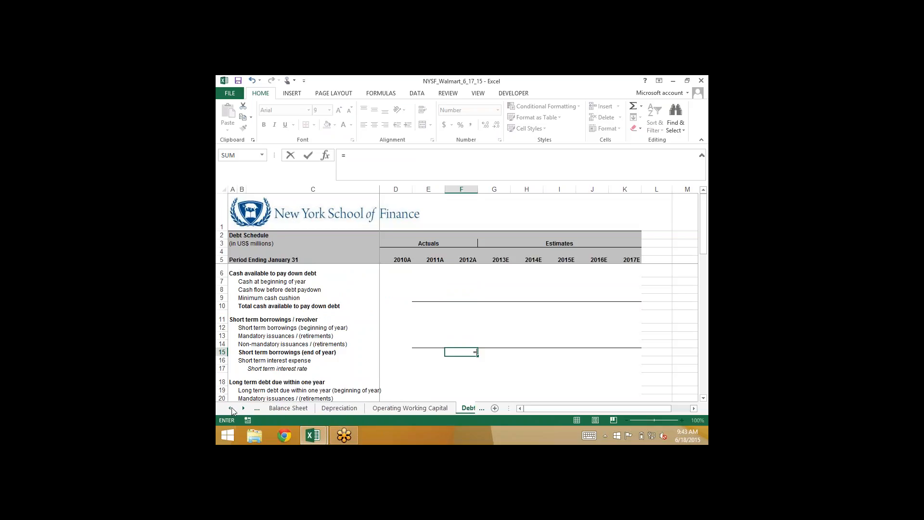
{"action": "left_click", "coordinate": [296, 409]}
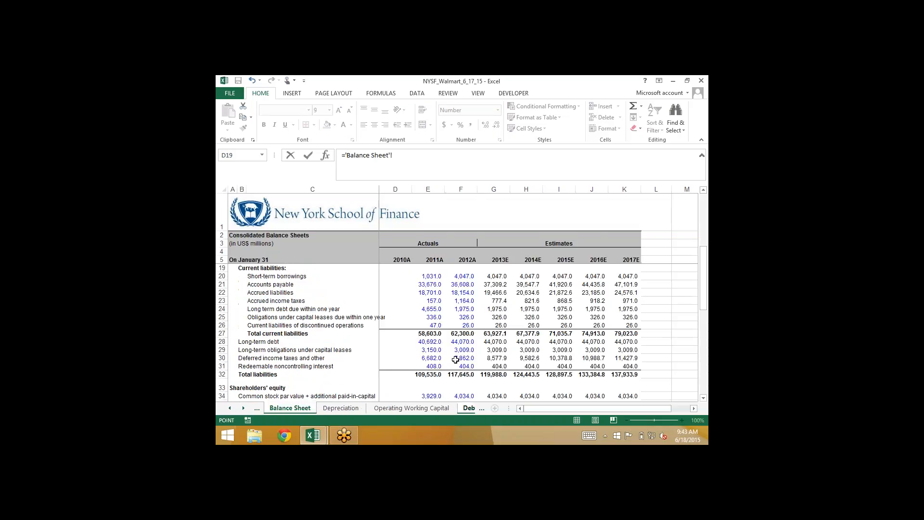
{"action": "left_click", "coordinate": [454, 363]}
{"action": "key", "text": "Up"}
{"action": "key", "text": "Up"}
{"action": "key", "text": "Up"}
{"action": "key", "text": "Up"}
{"action": "key", "text": "Up"}
{"action": "key", "text": "Up"}
{"action": "key", "text": "Up"}
{"action": "key", "text": "Up"}
{"action": "key", "text": "Up"}
{"action": "key", "text": "Up"}
{"action": "key", "text": "Up"}
{"action": "key", "text": "Return"}
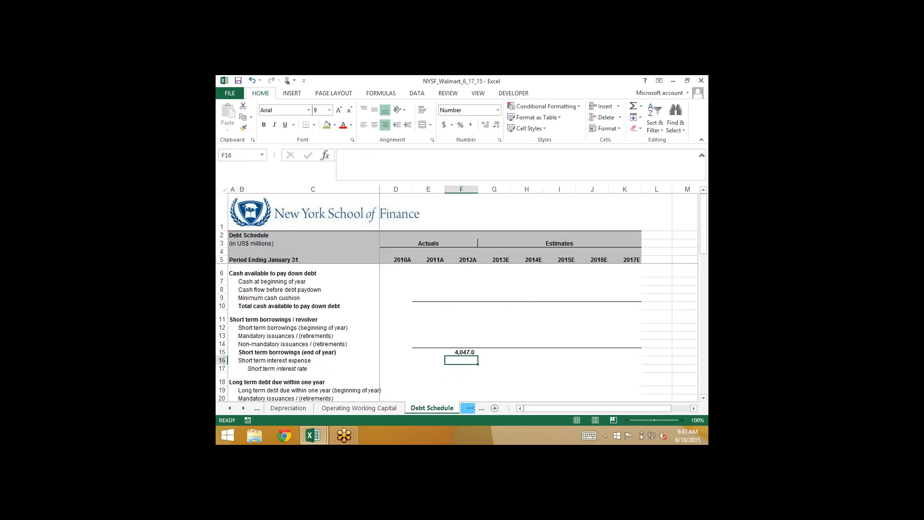
{"action": "key", "text": "Up"}
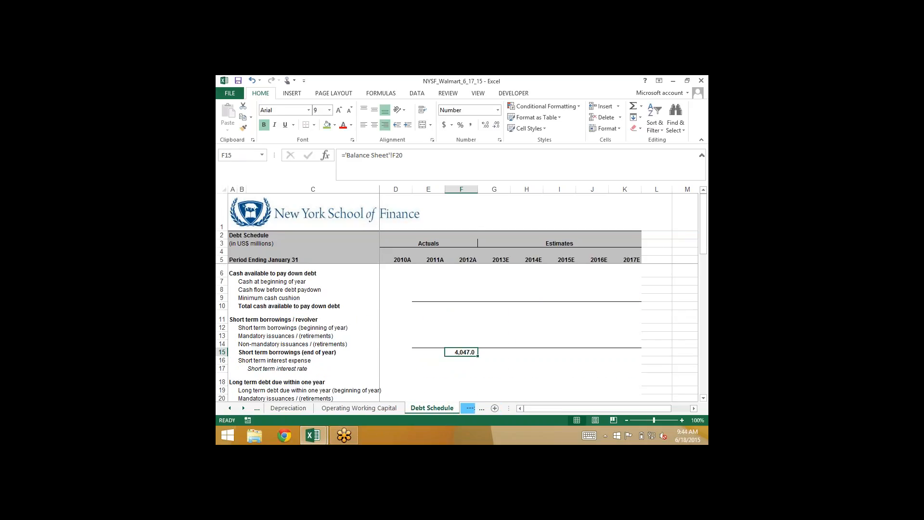
Link 2012A long term debt due within one year (end of year) in F22 to the Balance Sheet with ='Balance Sheet'!F24
{"action": "key", "text": "Down"}
{"action": "key", "text": "Down"}
{"action": "key", "text": "Down"}
{"action": "key", "text": "Down"}
{"action": "key", "text": "Down"}
{"action": "key", "text": "Down"}
{"action": "key", "text": "Down"}
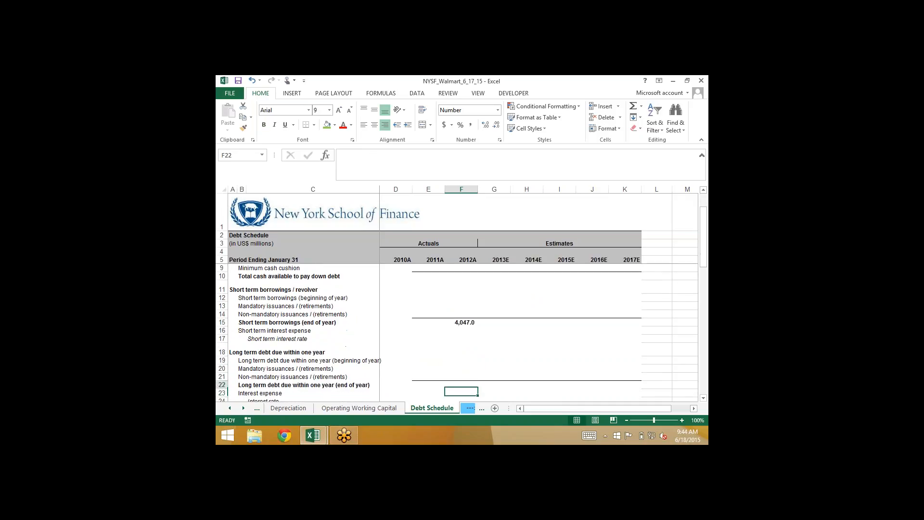
{"action": "type", "text": "="}
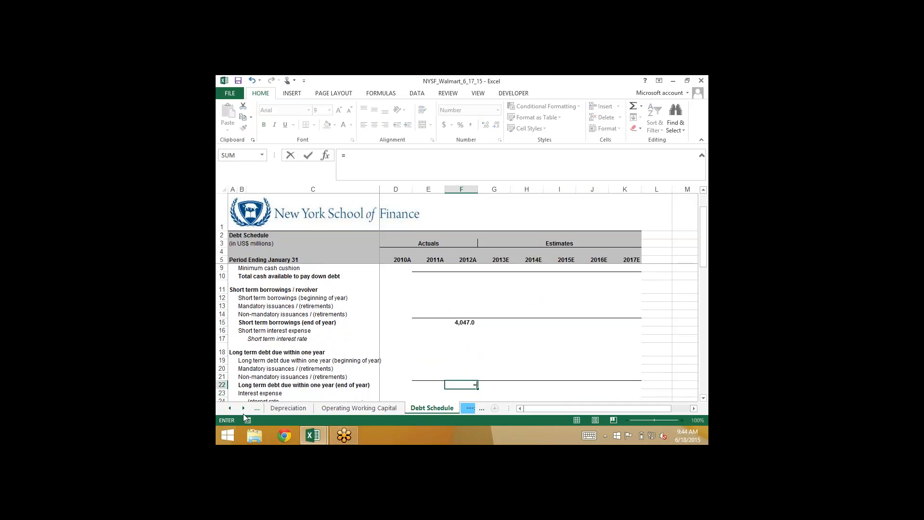
{"action": "left_click", "coordinate": [230, 407]}
{"action": "left_click", "coordinate": [230, 408]}
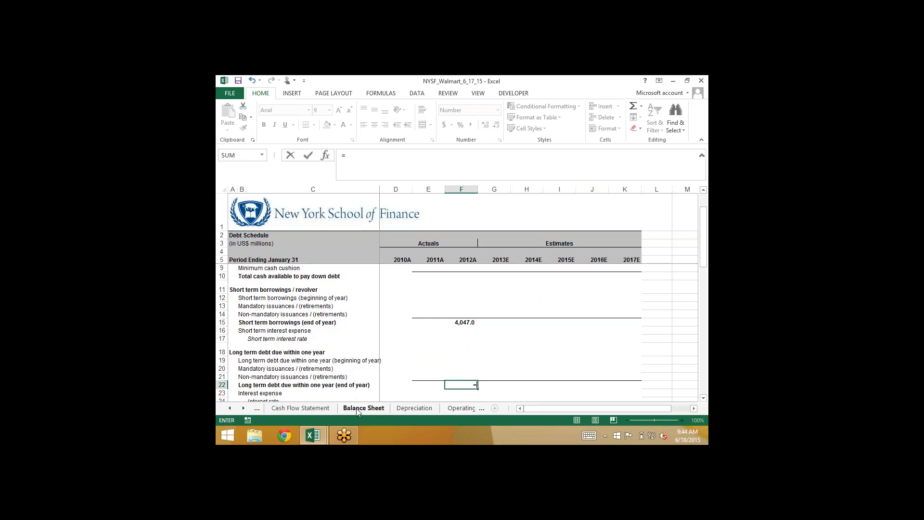
{"action": "left_click", "coordinate": [356, 409]}
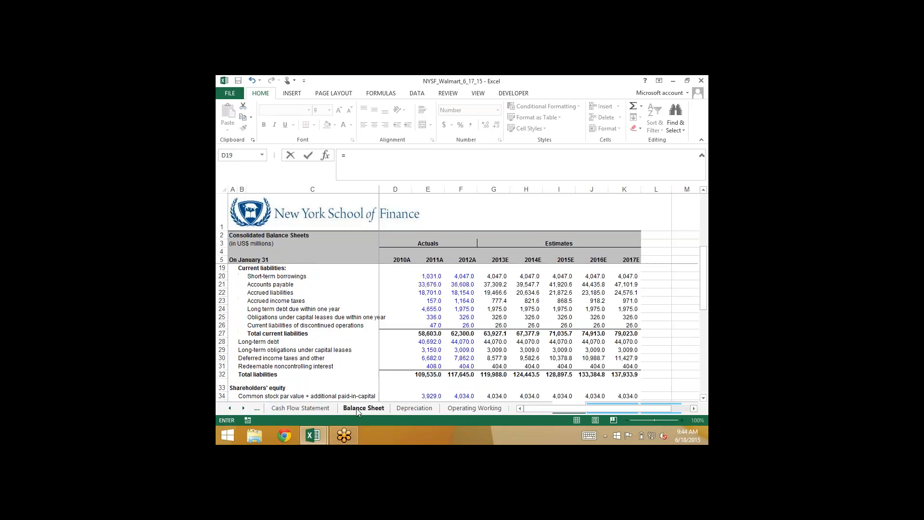
{"action": "left_click", "coordinate": [463, 306]}
{"action": "key", "text": "Return"}
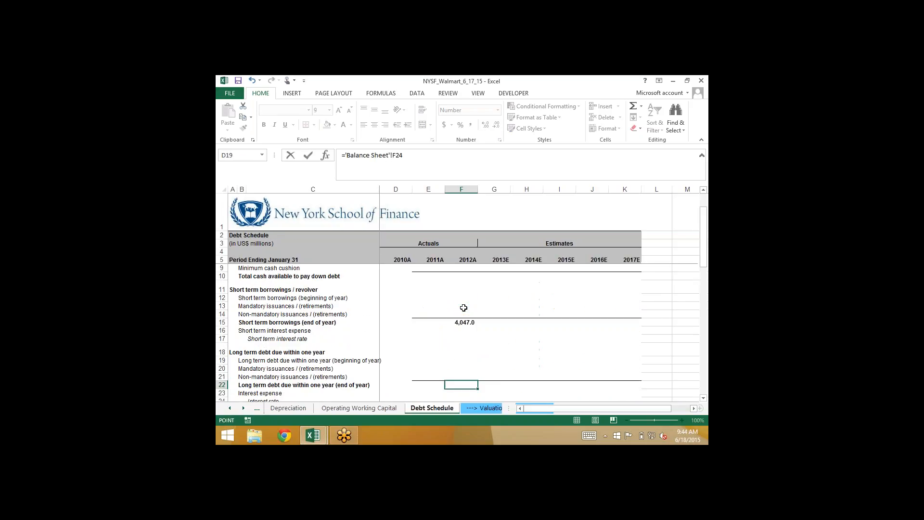
Link 2012A obligations under capital leases due within one year (end of year) in F29 to the Balance Sheet with ='Balance Sheet'!F25
{"action": "key", "text": "Down"}
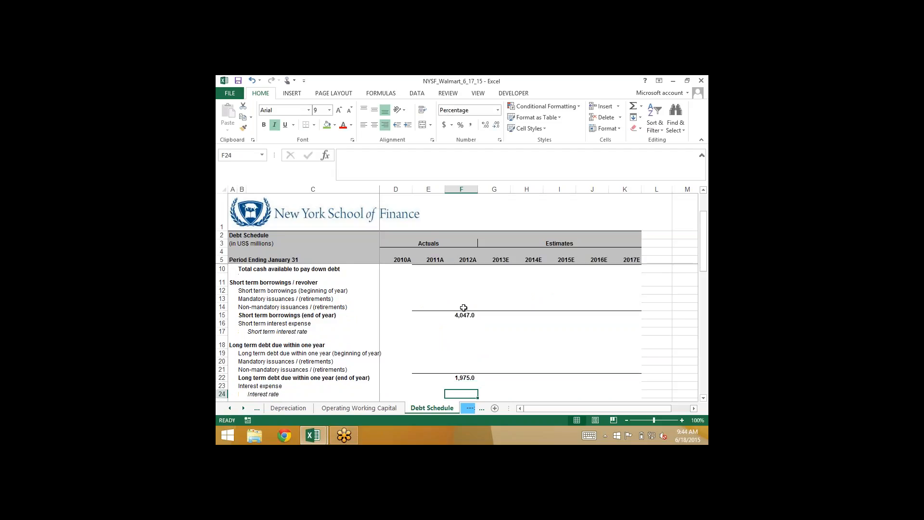
{"action": "key", "text": "Down"}
{"action": "key", "text": "Down"}
{"action": "key", "text": "Down"}
{"action": "key", "text": "Down"}
{"action": "key", "text": "Down"}
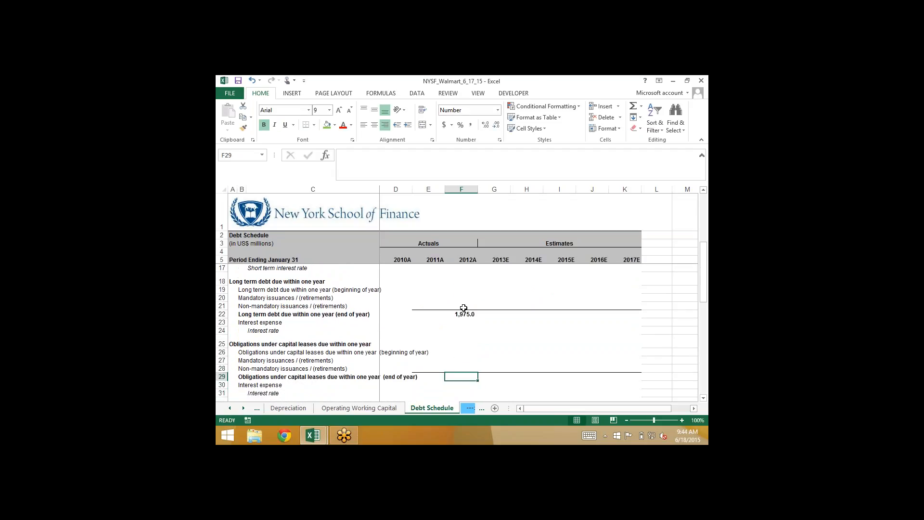
{"action": "type", "text": "="}
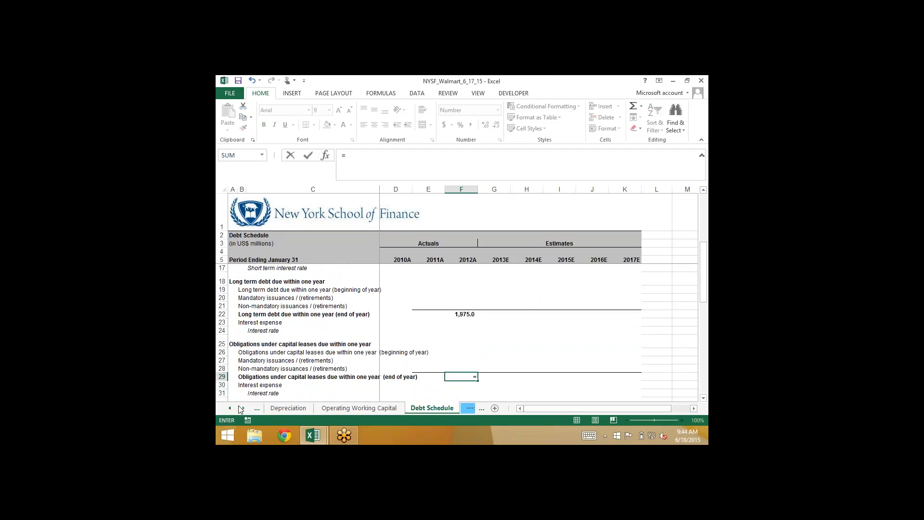
{"action": "left_click", "coordinate": [231, 408]}
{"action": "left_click", "coordinate": [285, 409]}
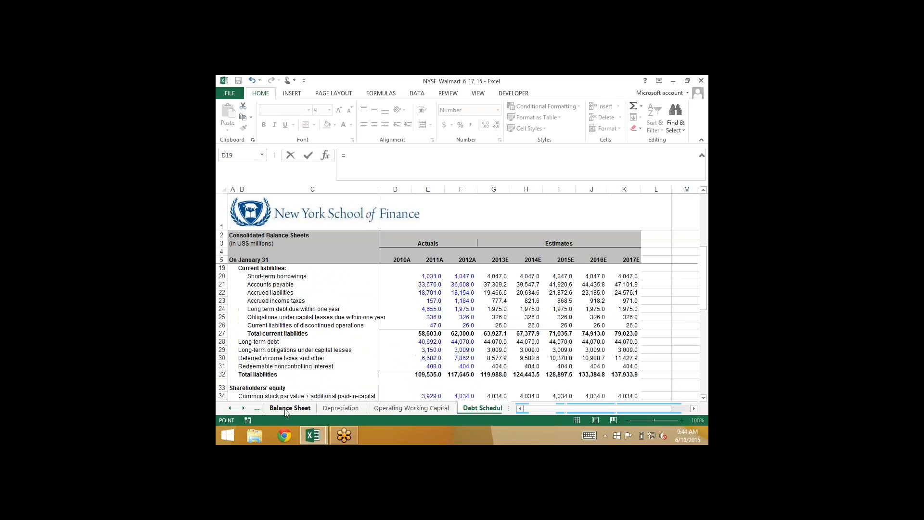
{"action": "left_click", "coordinate": [285, 409]}
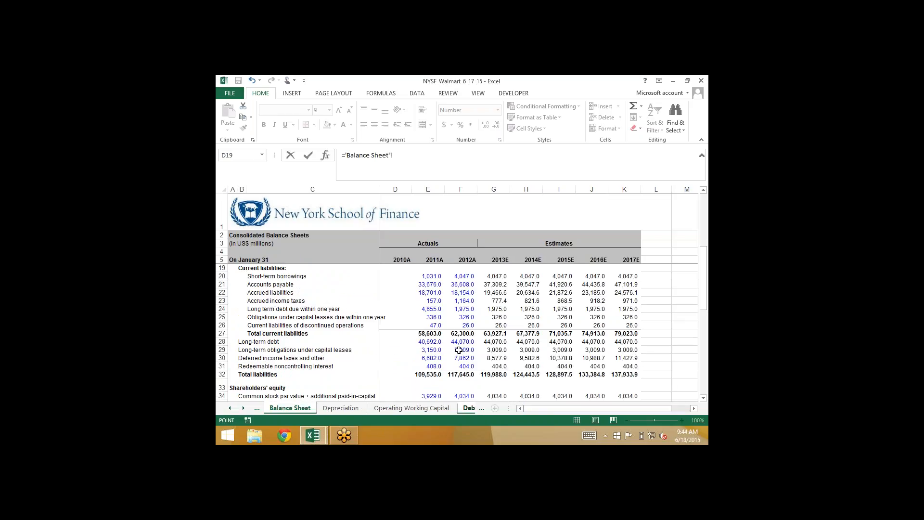
{"action": "left_click", "coordinate": [459, 318]}
{"action": "key", "text": "Return"}
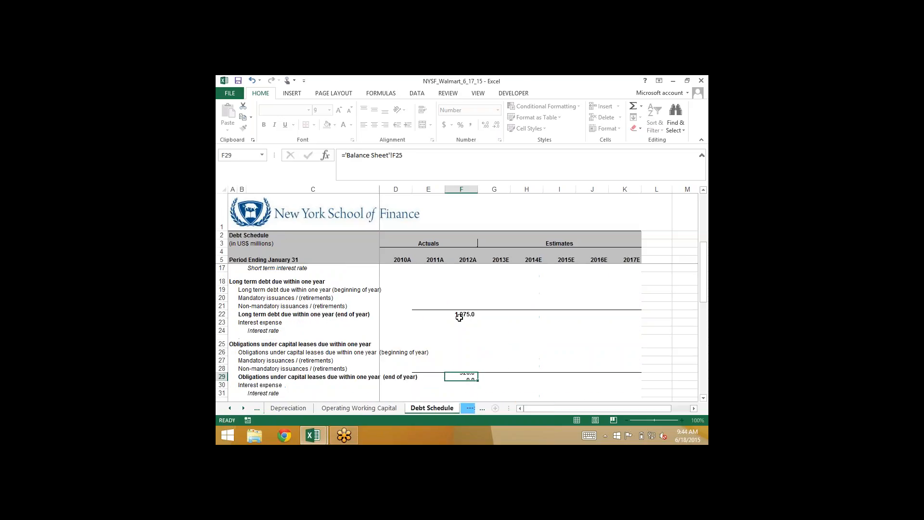
Link 2012A long term debt (end of year) in F36 to the Balance Sheet's 2012A long-term debt in F28
{"action": "key", "text": "Down"}
{"action": "key", "text": "Down"}
{"action": "key", "text": "Down"}
{"action": "key", "text": "Down"}
{"action": "key", "text": "Down"}
{"action": "key", "text": "Down"}
{"action": "key", "text": "Down"}
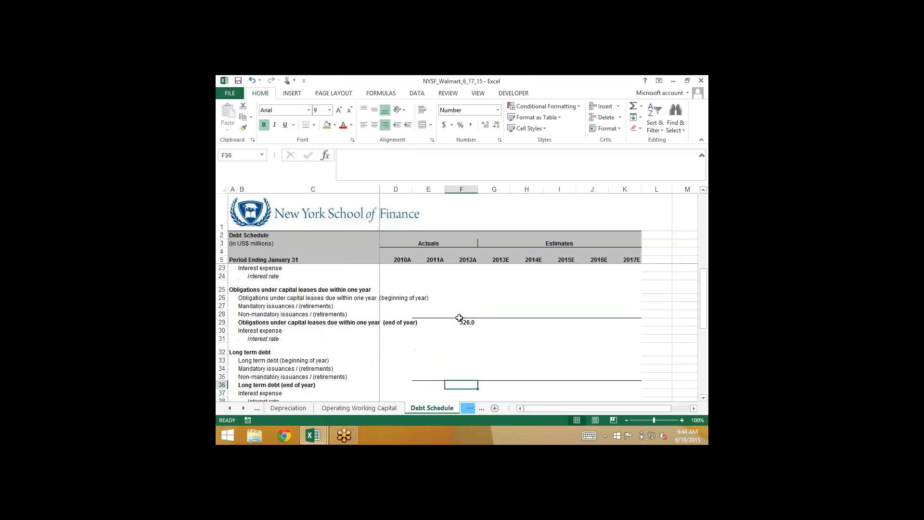
{"action": "type", "text": "="}
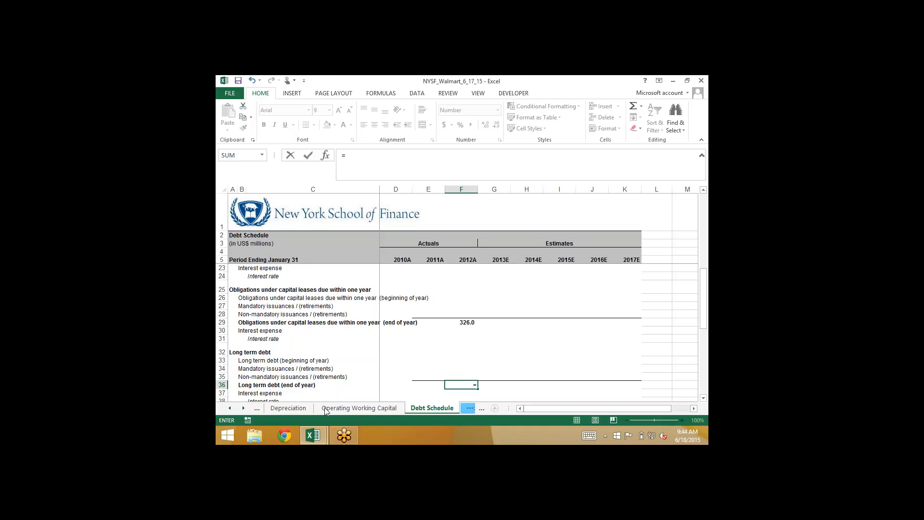
{"action": "left_click", "coordinate": [229, 408]}
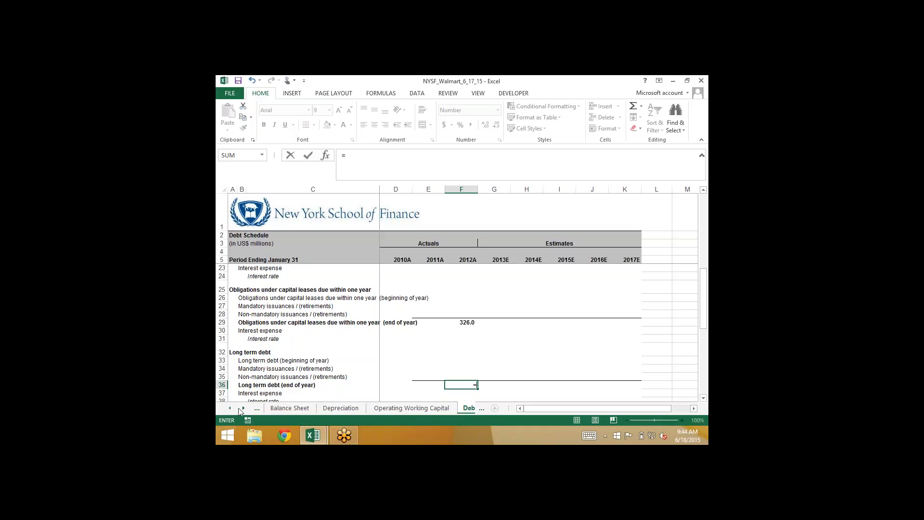
{"action": "left_click", "coordinate": [290, 408]}
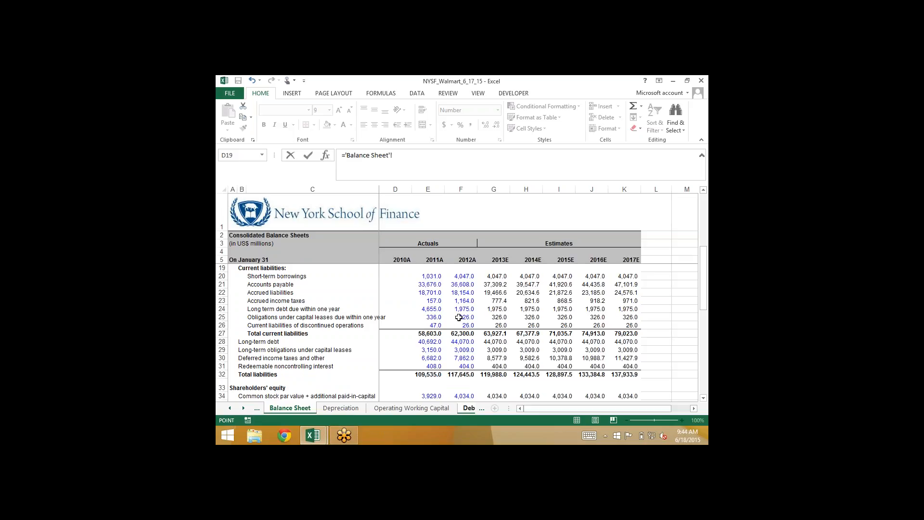
{"action": "left_click", "coordinate": [460, 341]}
{"action": "key", "text": "Return"}
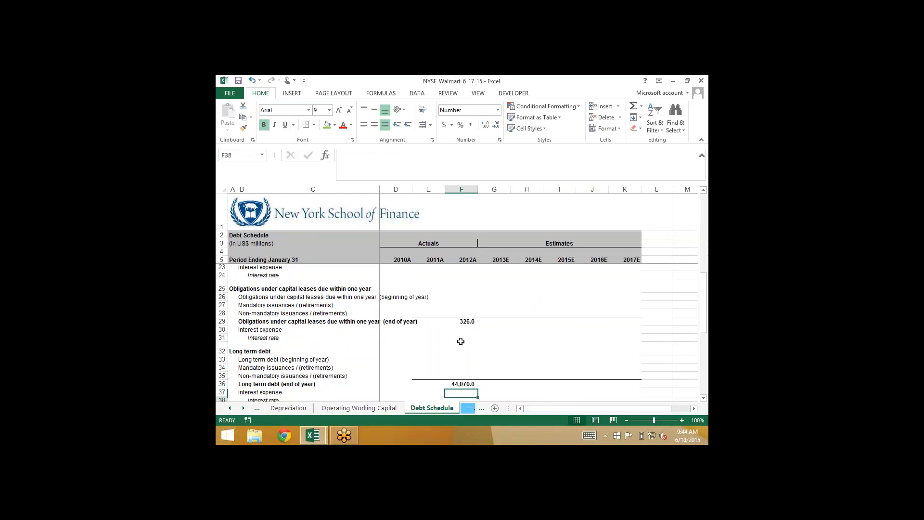
Link 2012A long term obligations under capital leases (end of year) in F43 to the Balance Sheet with ='Balance Sheet'!F29
{"action": "key", "text": "Down"}
{"action": "key", "text": "Down"}
{"action": "key", "text": "Down"}
{"action": "key", "text": "Down"}
{"action": "key", "text": "Down"}
{"action": "key", "text": "Down"}
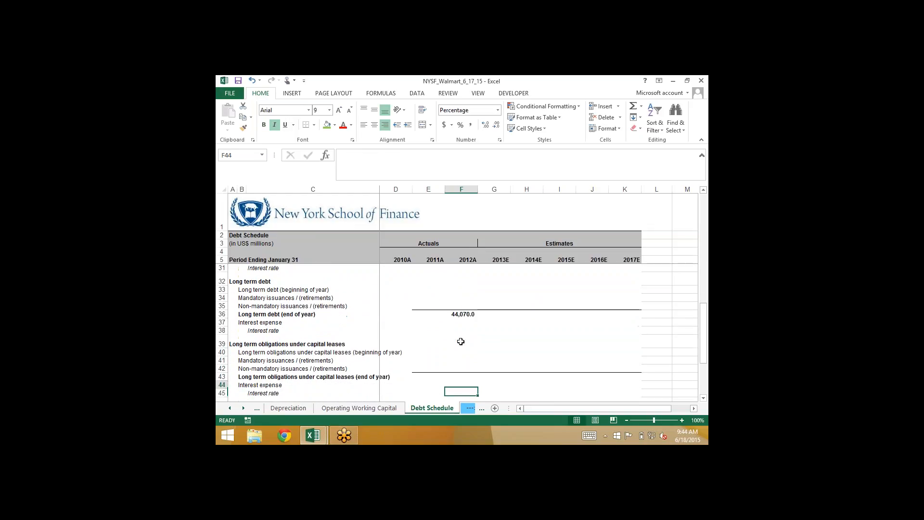
{"action": "key", "text": "Up"}
{"action": "type", "text": "="}
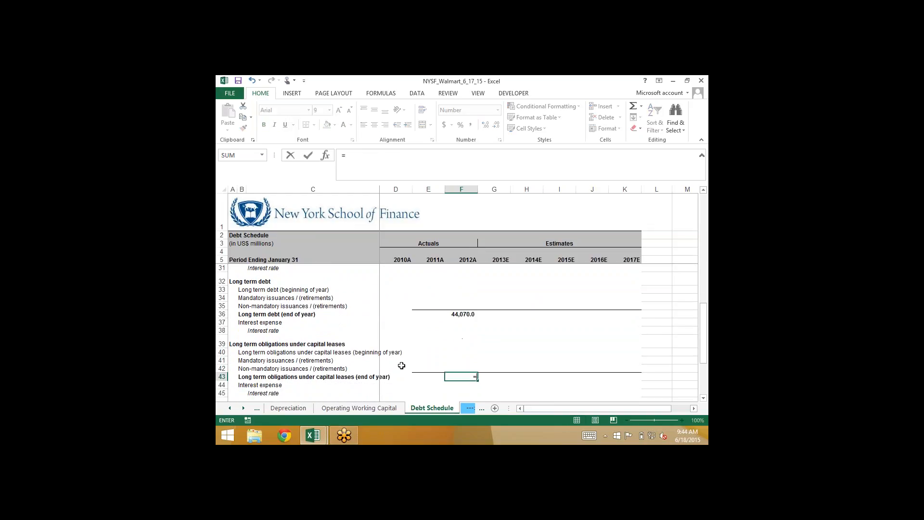
{"action": "left_click", "coordinate": [235, 410]}
{"action": "left_click", "coordinate": [235, 410]}
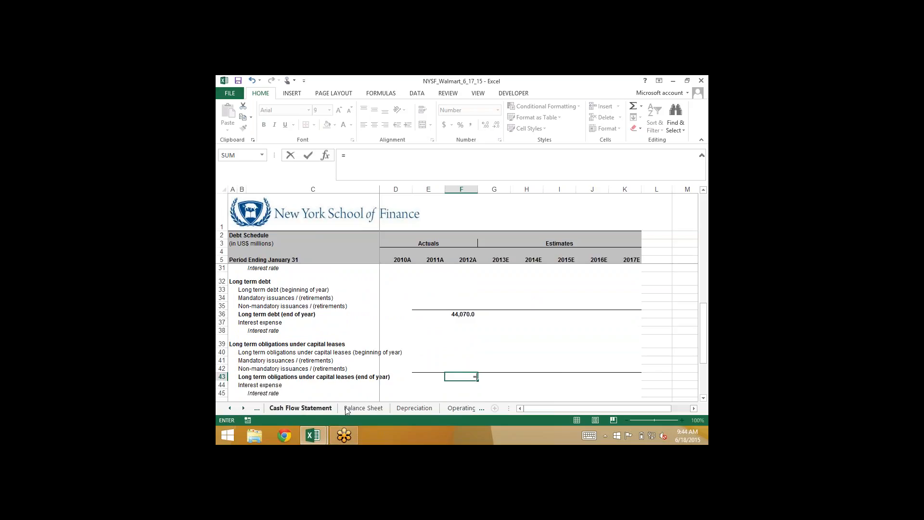
{"action": "left_click", "coordinate": [362, 407]}
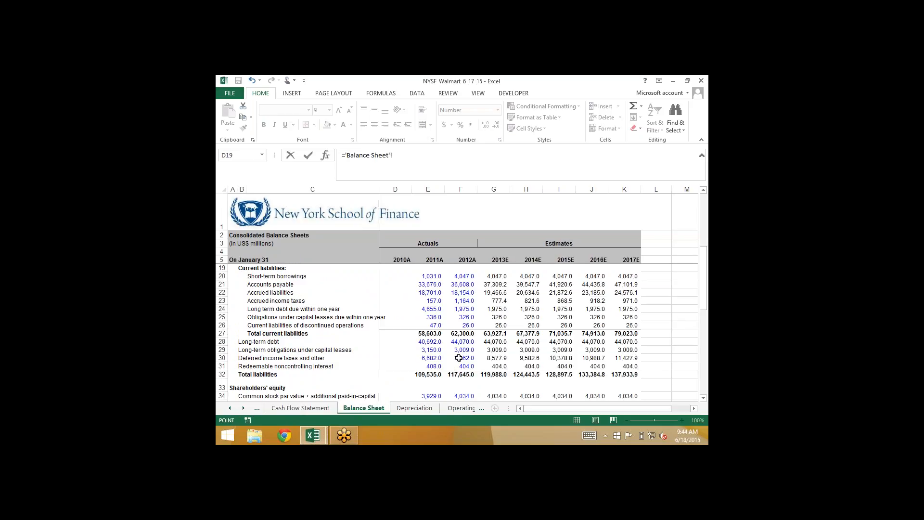
{"action": "left_click", "coordinate": [451, 350]}
{"action": "key", "text": "Return"}
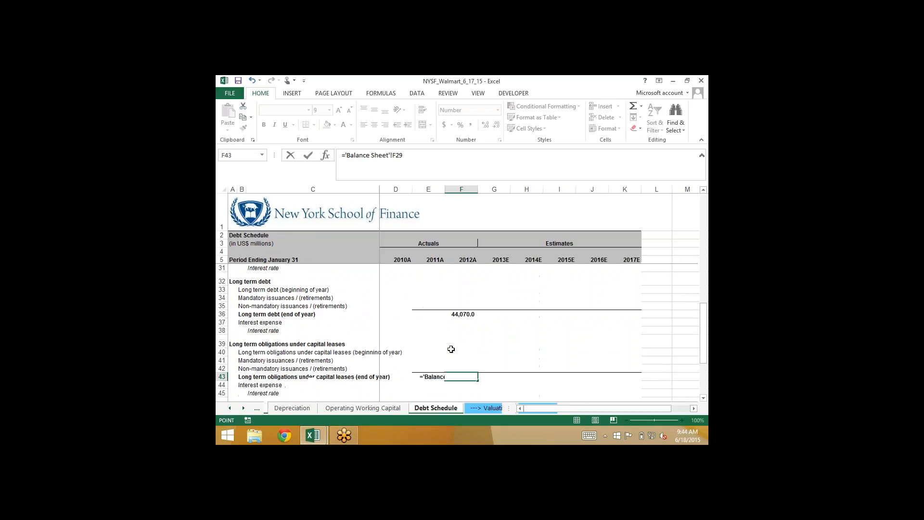
Link 2012A cash at the end of the year in F48 to the Balance Sheet's cash and cash equivalents with ='Balance Sheet'!F8
{"action": "key", "text": "Down"}
{"action": "key", "text": "Down"}
{"action": "key", "text": "Down"}
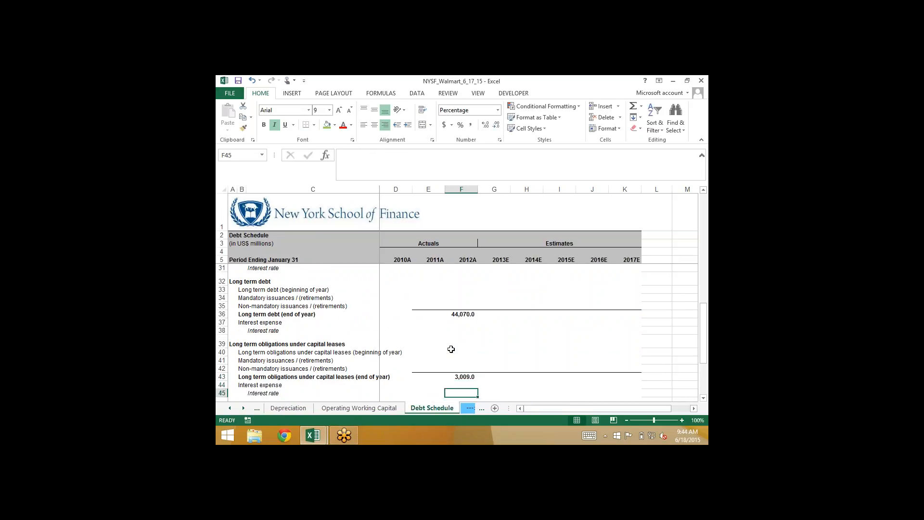
{"action": "key", "text": "Down"}
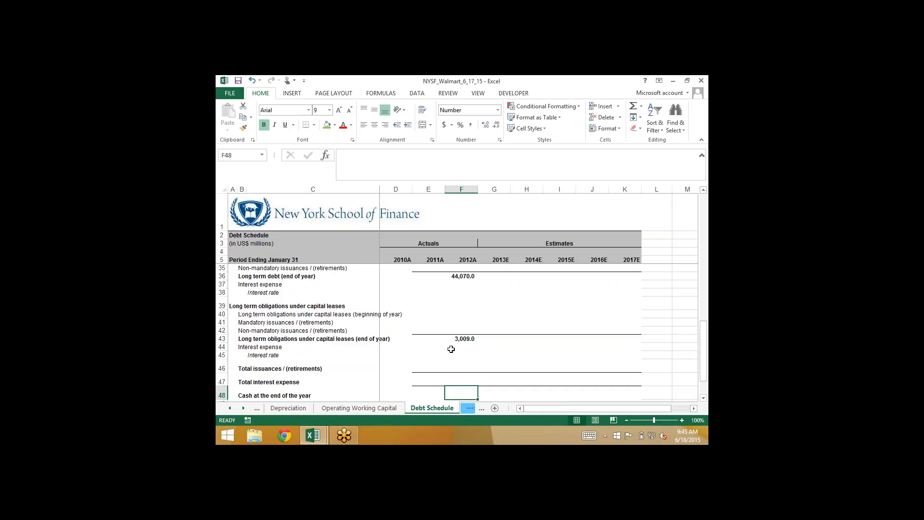
{"action": "type", "text": "="}
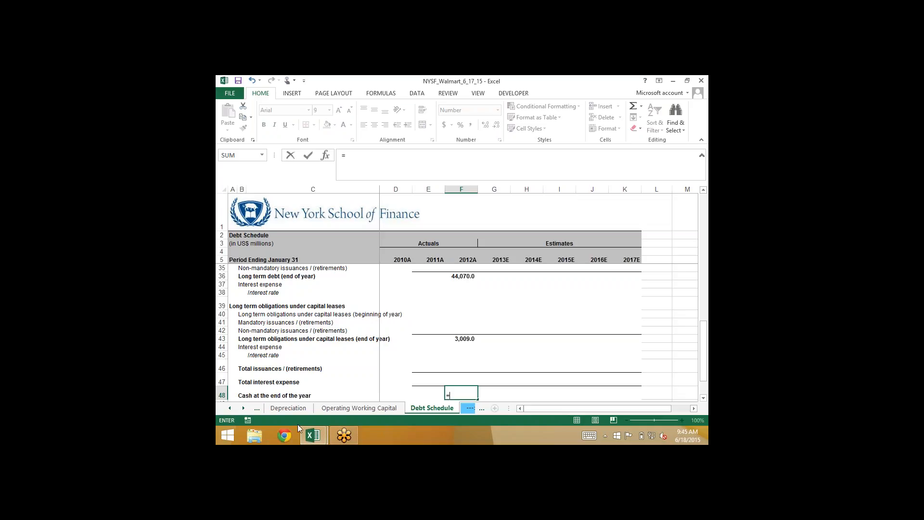
{"action": "left_click", "coordinate": [230, 408]}
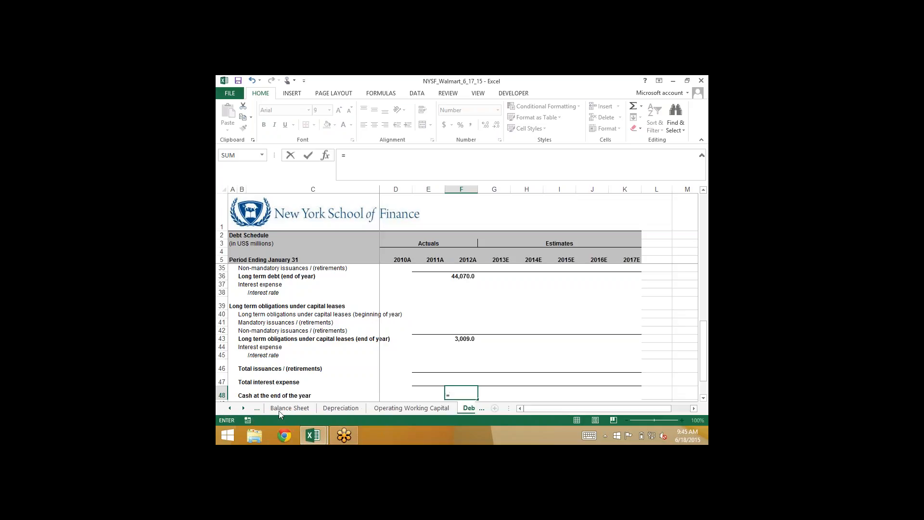
{"action": "left_click", "coordinate": [288, 409]}
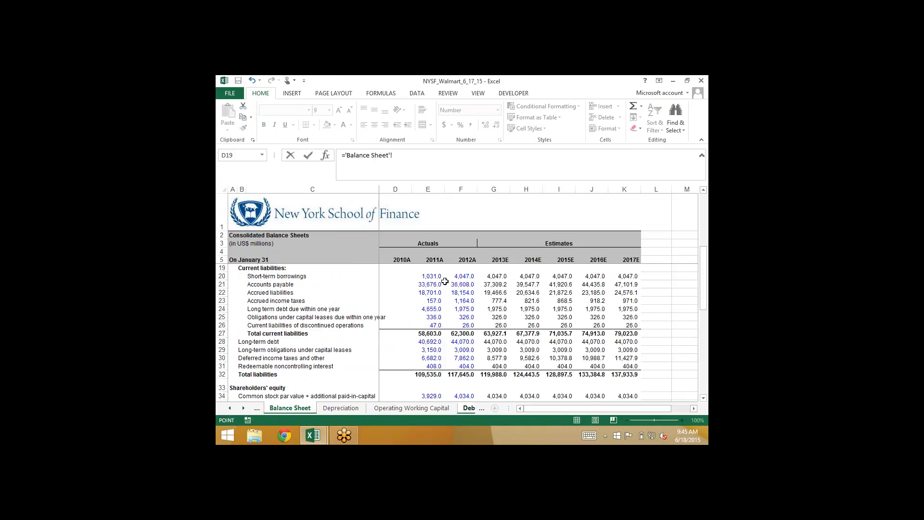
{"action": "scroll", "coordinate": [445, 281], "scroll_direction": "up", "scroll_amount": 4}
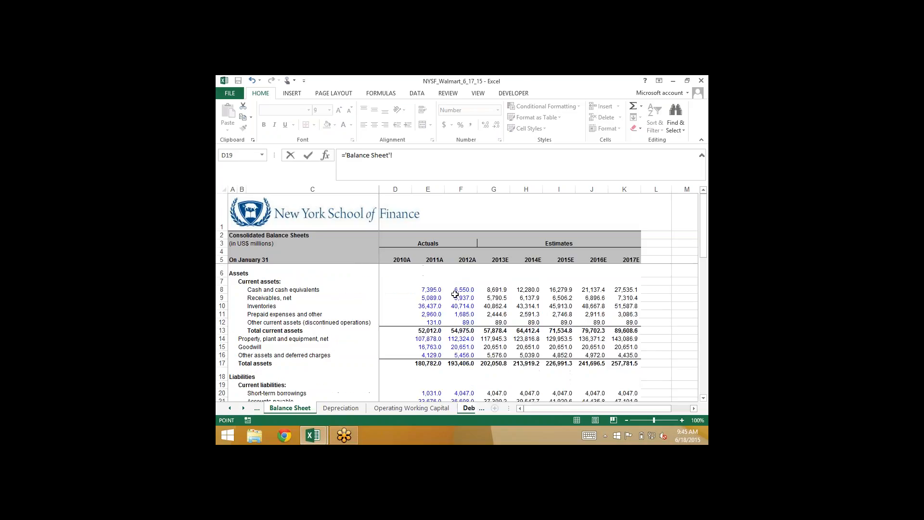
{"action": "left_click", "coordinate": [458, 287]}
{"action": "key", "text": "Return"}
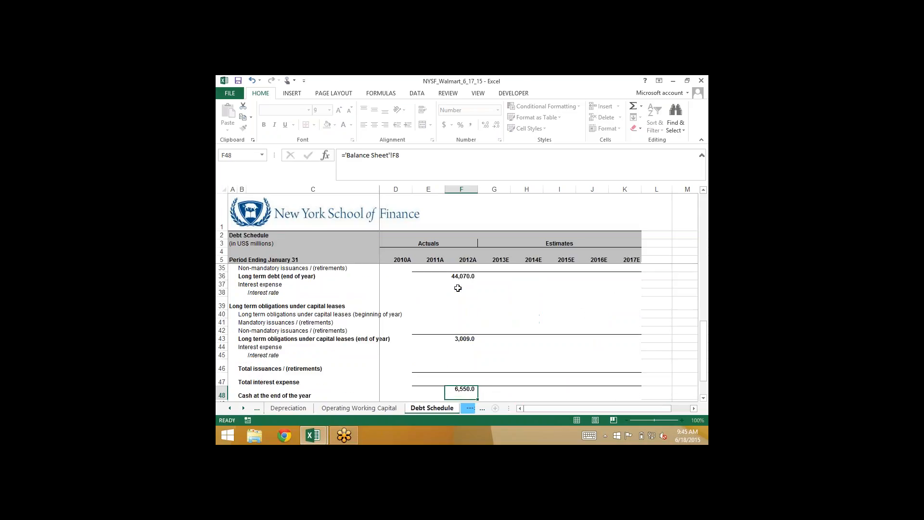
Trace the 2012A year-end cash link in F48 to its source cell on the Balance Sheet and return to the Debt Schedule
{"action": "key", "text": "Up"}
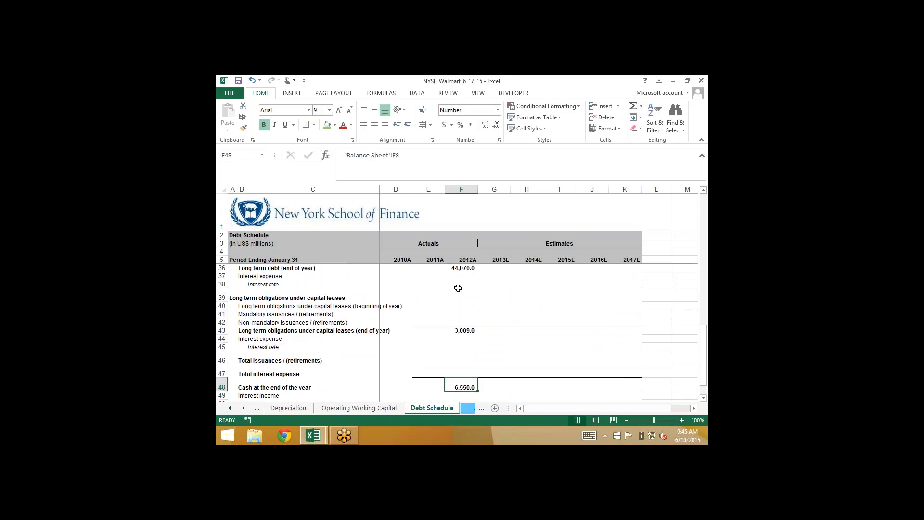
{"action": "key", "text": "ctrl+bracketleft"}
{"action": "key", "text": "F5"}
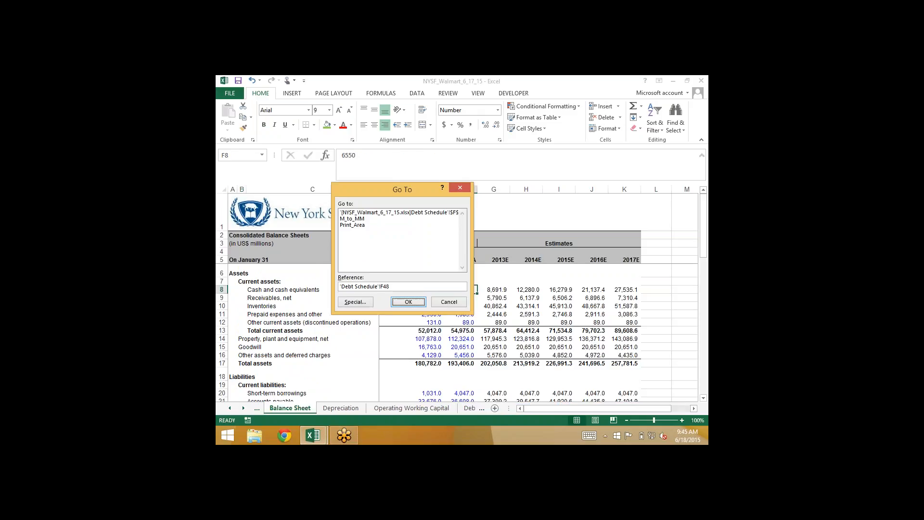
{"action": "key", "text": "Return"}
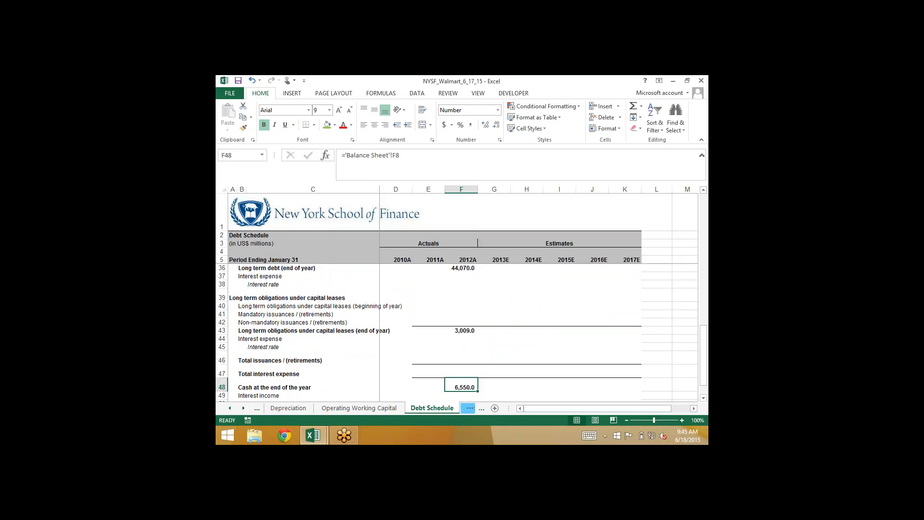
Save the workbook to the Desktop under the new name NYSF_Walmart_6_18_15
{"action": "key", "text": "alt+f"}
{"action": "key", "text": "a"}
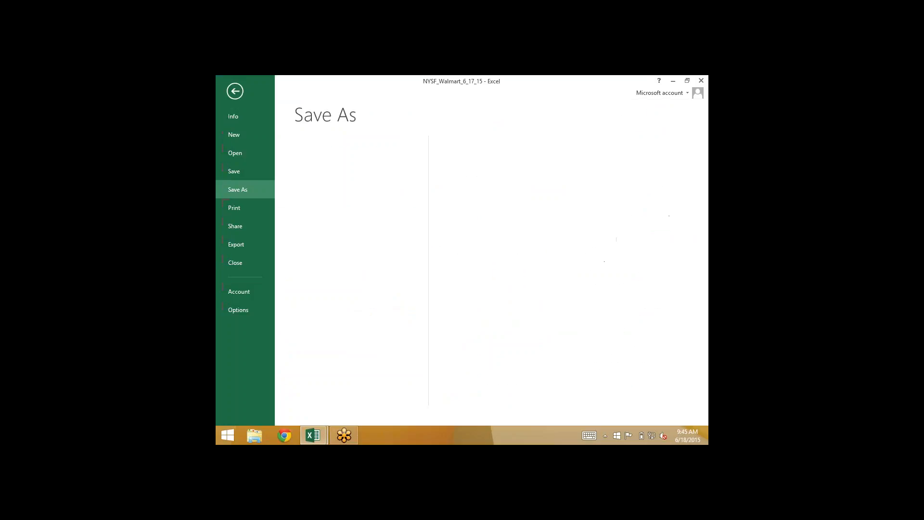
{"action": "key", "text": "c"}
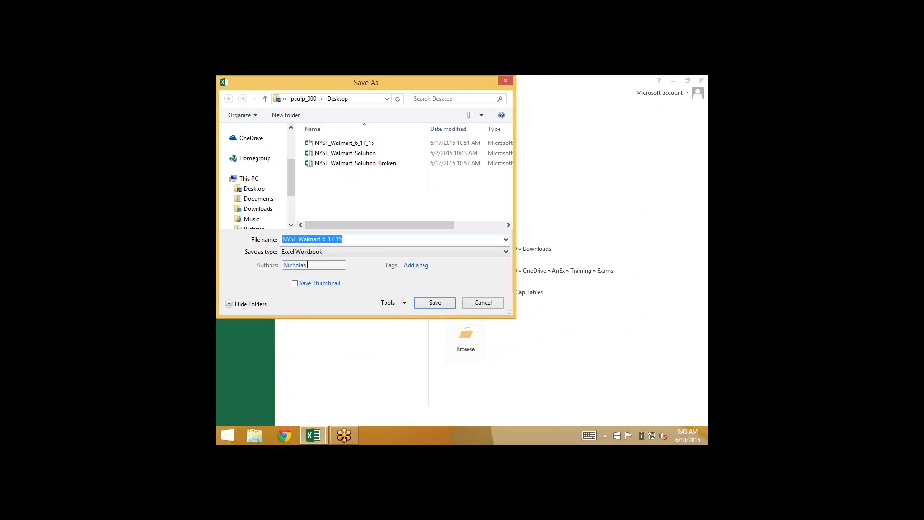
{"action": "left_click", "coordinate": [334, 239]}
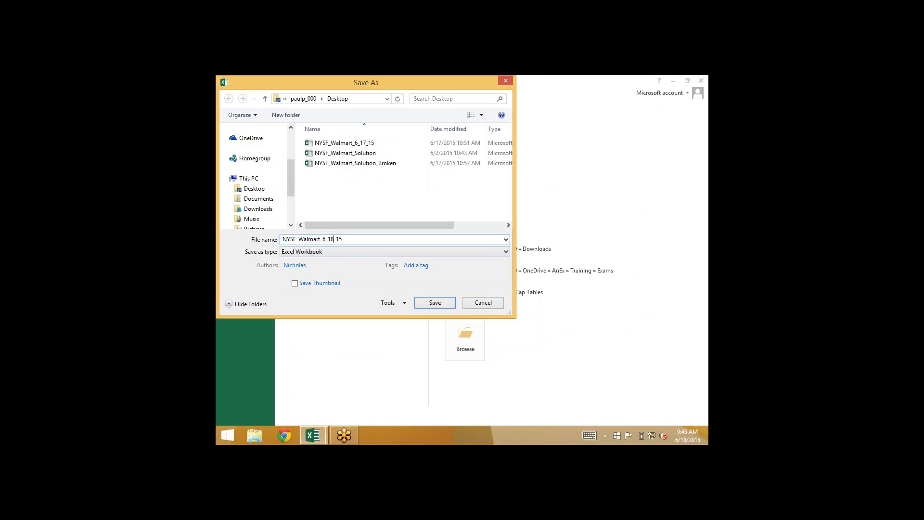
{"action": "key", "text": "Return"}
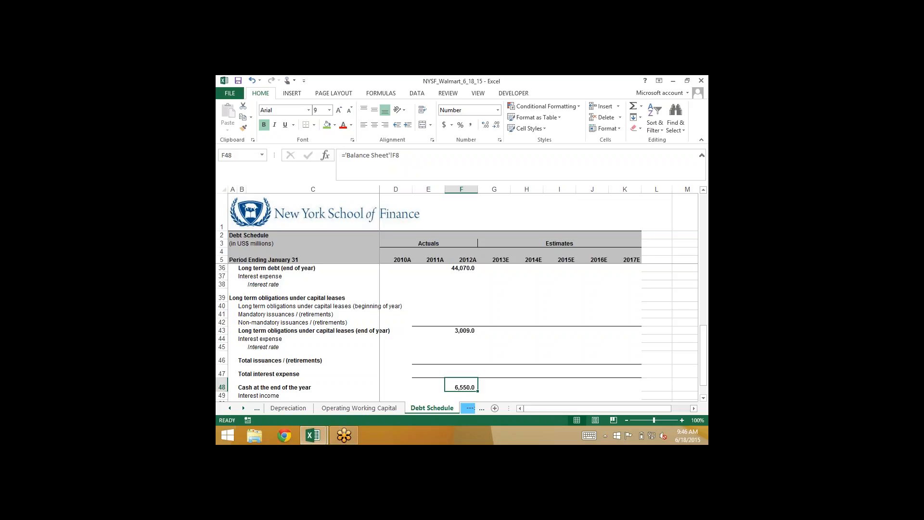
Review the 2012A column of the Debt Schedule from year-end cash up to the cash available to pay down debt section
{"action": "key", "text": "Up"}
{"action": "key", "text": "Up"}
{"action": "key", "text": "Up"}
{"action": "key", "text": "Up"}
{"action": "key", "text": "Up"}
{"action": "key", "text": "Up"}
{"action": "key", "text": "Up"}
{"action": "key", "text": "Up"}
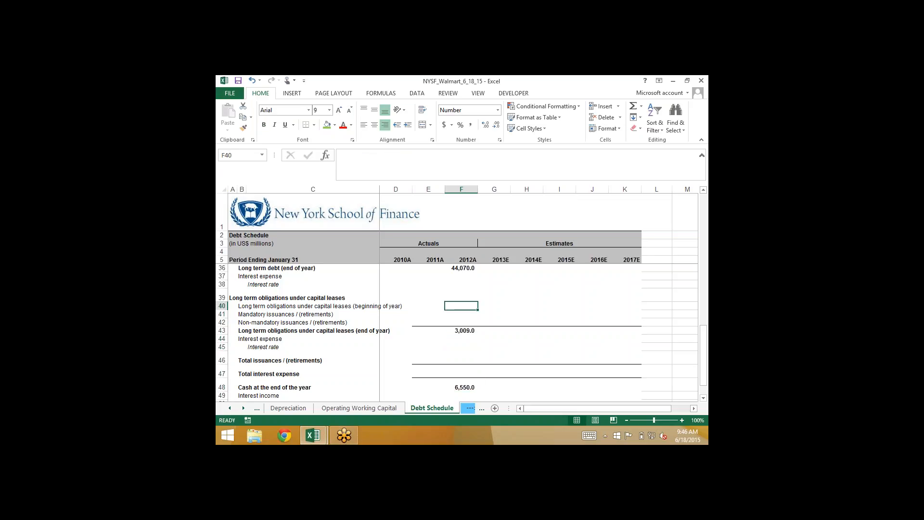
{"action": "key", "text": "Down"}
{"action": "key", "text": "Down"}
{"action": "key", "text": "Down"}
{"action": "key", "text": "Down"}
{"action": "key", "text": "Down"}
{"action": "key", "text": "Down"}
{"action": "key", "text": "Down"}
{"action": "key", "text": "Down"}
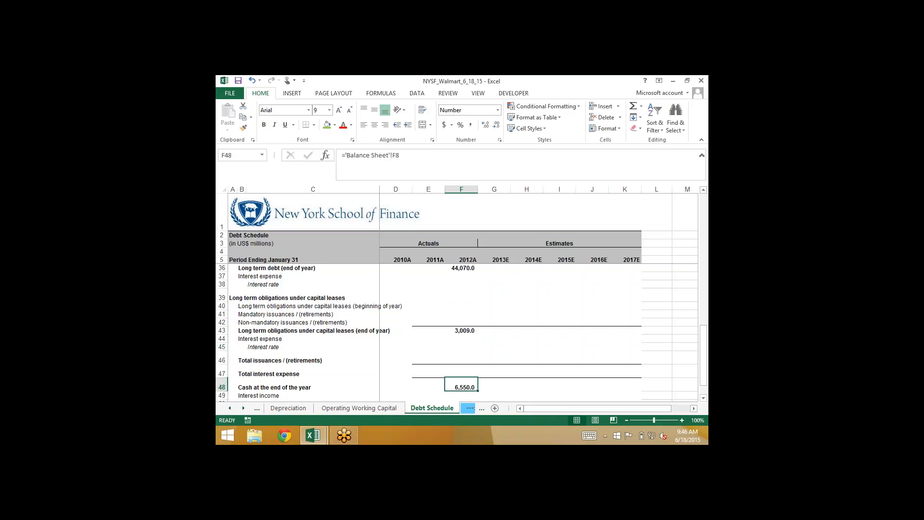
{"action": "key", "text": "Up"}
{"action": "key", "text": "Up"}
{"action": "key", "text": "Up"}
{"action": "key", "text": "Up"}
{"action": "key", "text": "Up"}
{"action": "key", "text": "Up"}
{"action": "key", "text": "Up"}
{"action": "key", "text": "Up"}
{"action": "key", "text": "Up"}
{"action": "key", "text": "Up"}
{"action": "key", "text": "Up"}
{"action": "key", "text": "Up"}
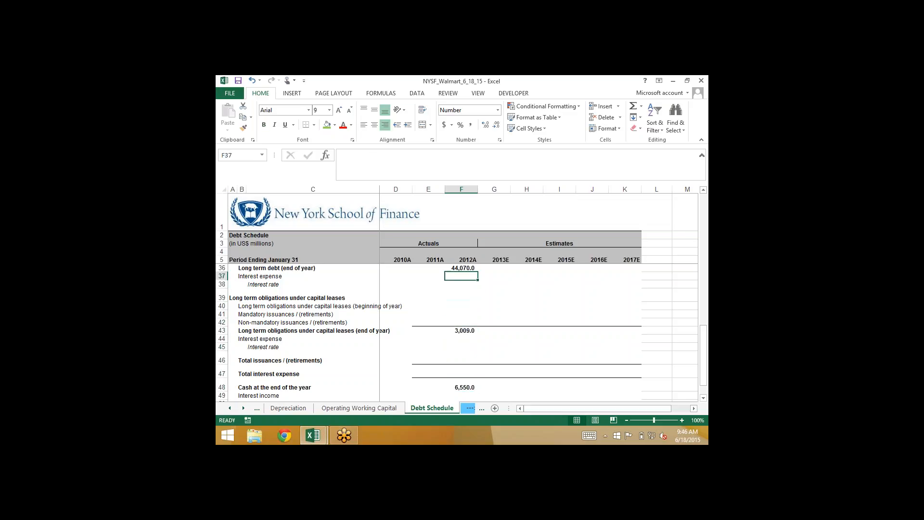
{"action": "key", "text": "Up"}
{"action": "key", "text": "Up"}
{"action": "key", "text": "Up"}
{"action": "key", "text": "Up"}
{"action": "key", "text": "Up"}
{"action": "key", "text": "Up"}
{"action": "key", "text": "Up"}
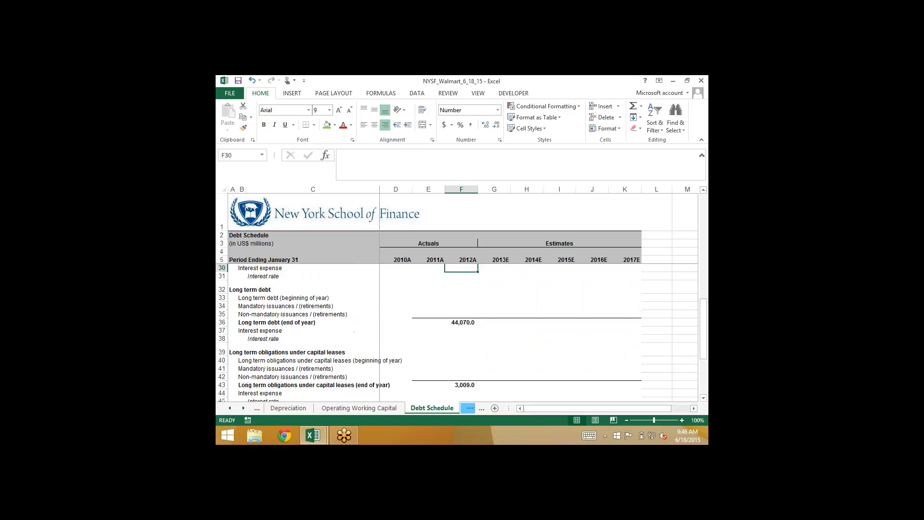
{"action": "key", "text": "Up"}
{"action": "key", "text": "Up"}
{"action": "key", "text": "Up"}
{"action": "key", "text": "Up"}
{"action": "key", "text": "Up"}
{"action": "key", "text": "Up"}
{"action": "key", "text": "Up"}
{"action": "key", "text": "Up"}
{"action": "key", "text": "Up"}
{"action": "key", "text": "Up"}
{"action": "key", "text": "Up"}
{"action": "key", "text": "Up"}
{"action": "key", "text": "Up"}
{"action": "key", "text": "Up"}
{"action": "key", "text": "Up"}
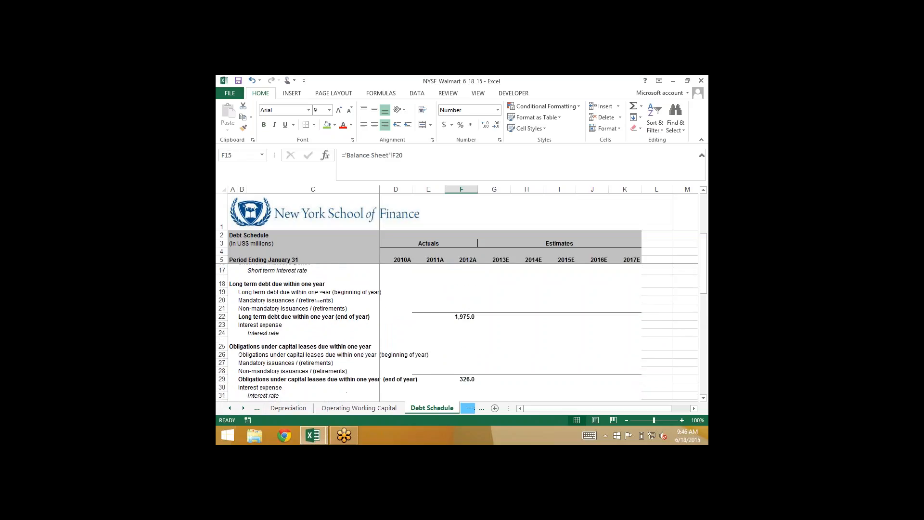
{"action": "key", "text": "Up"}
{"action": "key", "text": "Up"}
{"action": "key", "text": "Up"}
{"action": "key", "text": "Up"}
{"action": "key", "text": "Up"}
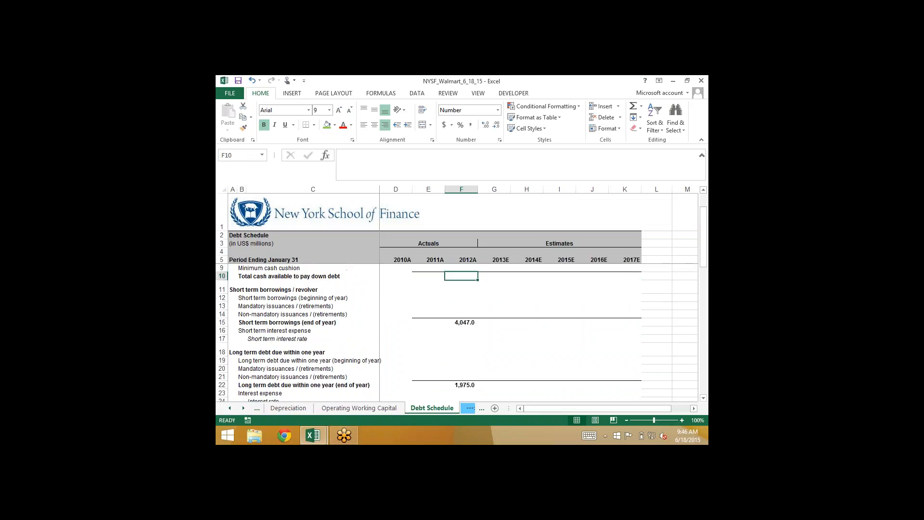
{"action": "key", "text": "Up"}
{"action": "key", "text": "Up"}
{"action": "key", "text": "Up"}
{"action": "key", "text": "Up"}
{"action": "key", "text": "Up"}
{"action": "key", "text": "Up"}
{"action": "key", "text": "Down"}
{"action": "key", "text": "Down"}
{"action": "key", "text": "Down"}
{"action": "key", "text": "Down"}
{"action": "key", "text": "Down"}
{"action": "key", "text": "Down"}
{"action": "key", "text": "Down"}
{"action": "key", "text": "Down"}
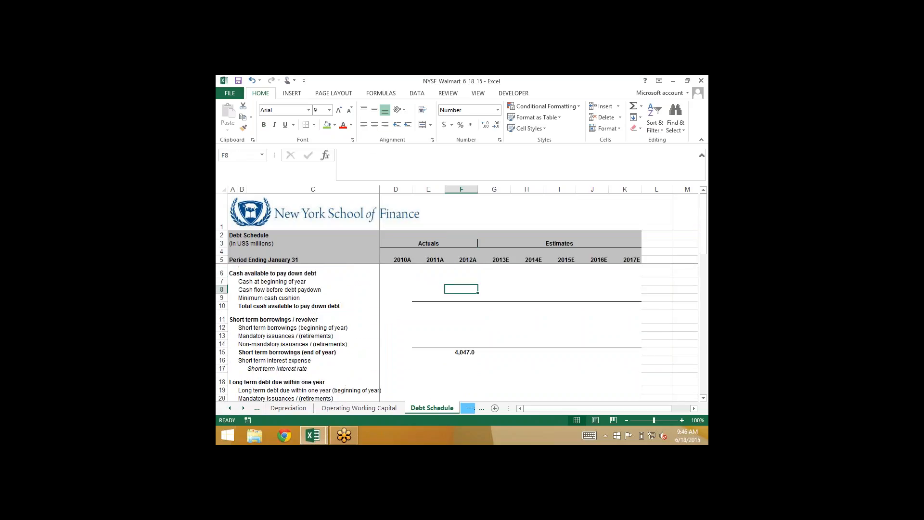
Set 2013E short term borrowings (beginning of year) in G12 to the 2012A end-of-year balance with =F15
{"action": "key", "text": "Down"}
{"action": "key", "text": "Down"}
{"action": "key", "text": "Down"}
{"action": "key", "text": "Down"}
{"action": "key", "text": "Right"}
{"action": "key", "text": "Up"}
{"action": "key", "text": "Up"}
{"action": "key", "text": "Up"}
{"action": "key", "text": "Up"}
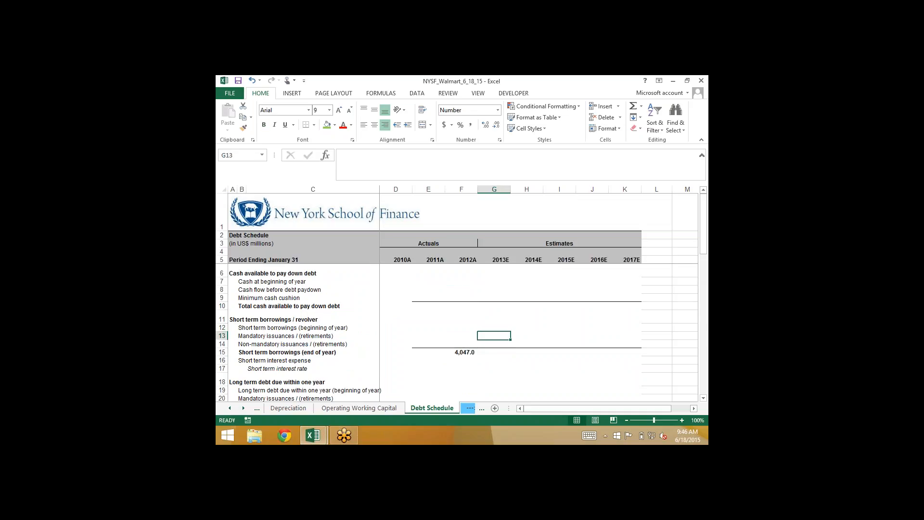
{"action": "key", "text": "Down"}
{"action": "type", "text": "="}
{"action": "key", "text": "Left"}
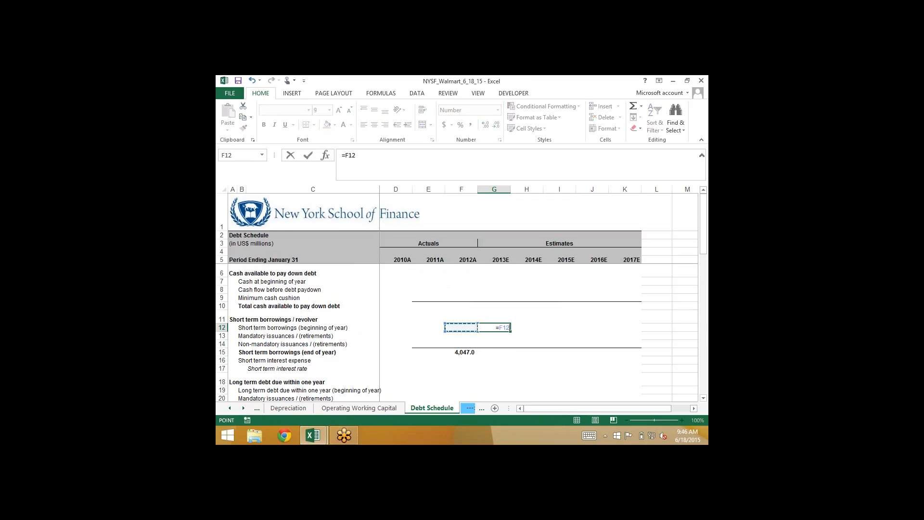
{"action": "key", "text": "Down"}
{"action": "key", "text": "Down"}
{"action": "key", "text": "Down"}
{"action": "key", "text": "ctrl+Return"}
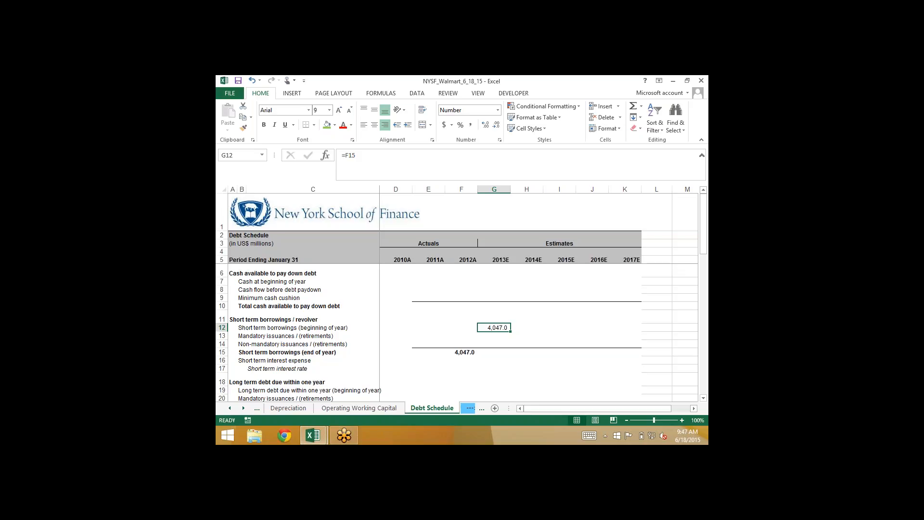
Enter 0 for the 2013E mandatory and non-mandatory issuances / (retirements) of short term borrowings in G13 and G14
{"action": "key", "text": "Down"}
{"action": "type", "text": "0"}
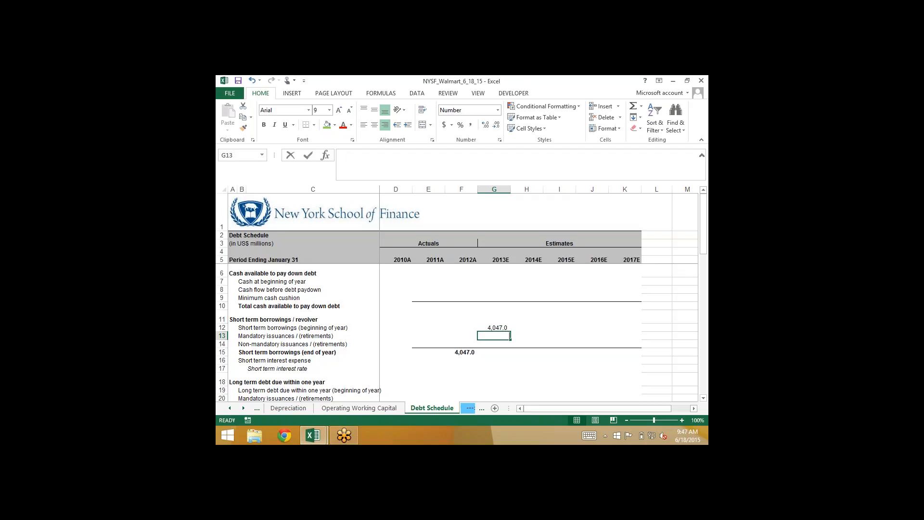
{"action": "key", "text": "Return"}
{"action": "type", "text": "0"}
{"action": "key", "text": "Return"}
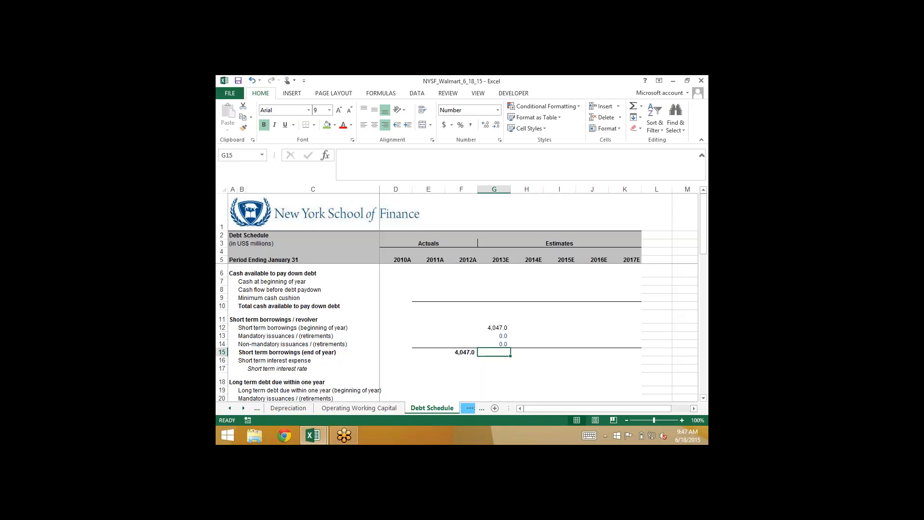
Total 2013E short term borrowings (end of year) in G15 with =SUM(G12:G14)
{"action": "key", "text": "alt+equal"}
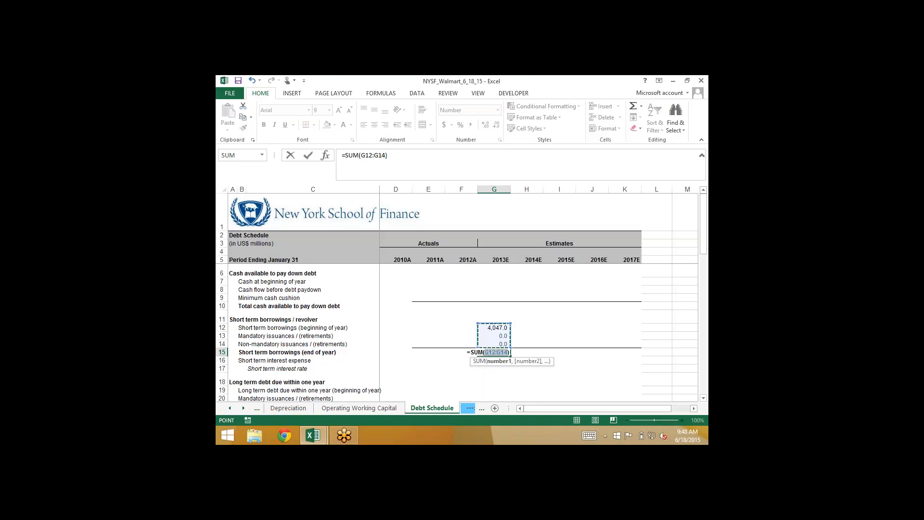
{"action": "key", "text": "ctrl+Return"}
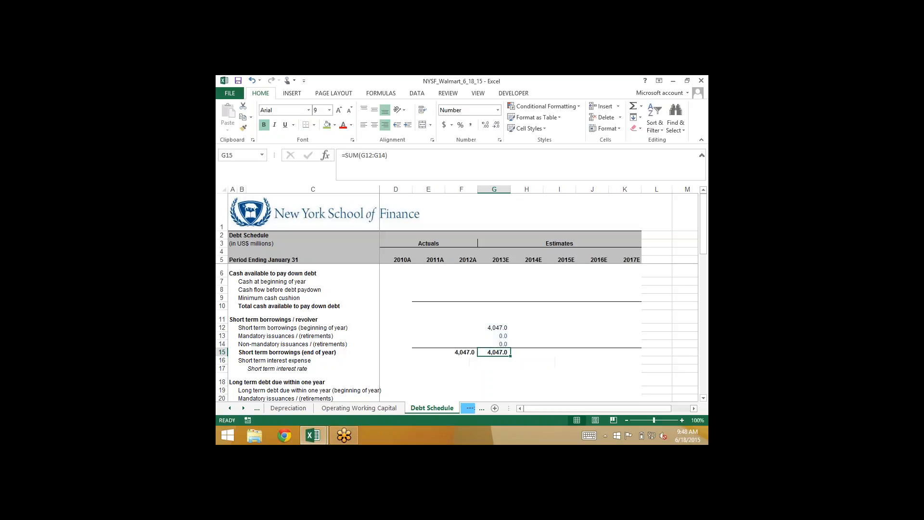
{"action": "key", "text": "Down"}
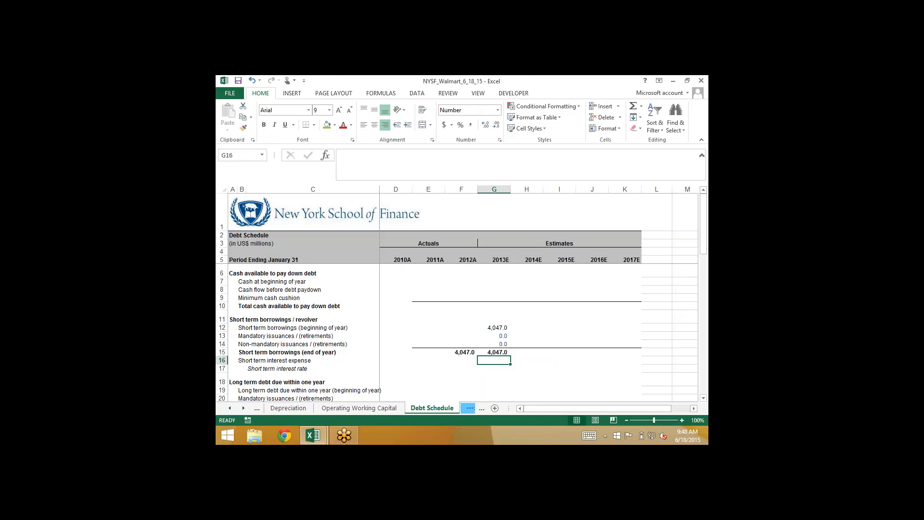
{"action": "key", "text": "Up"}
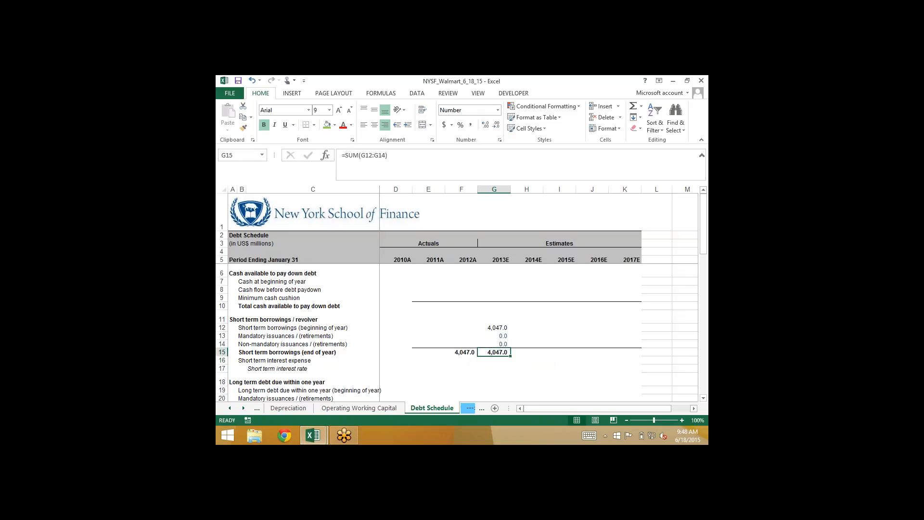
Set the 2013E short term interest rate in G17 to 5%
{"action": "key", "text": "F2"}
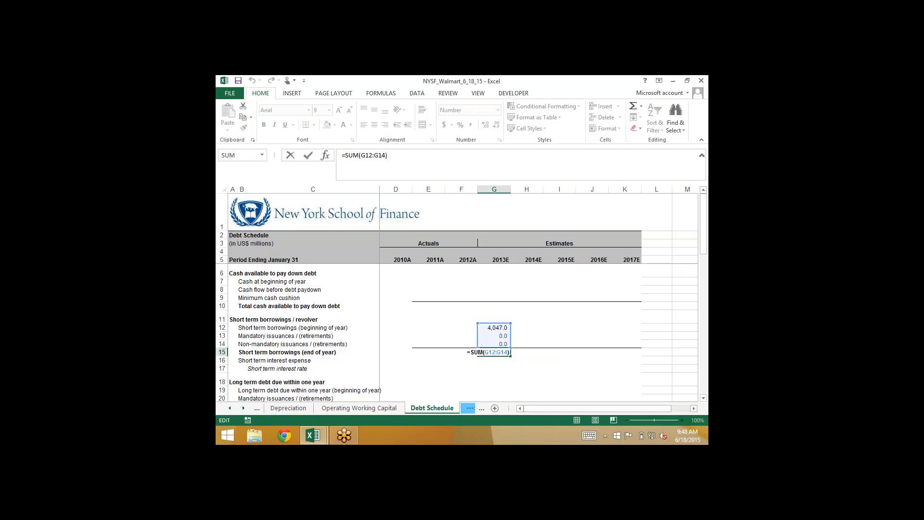
{"action": "key", "text": "Return"}
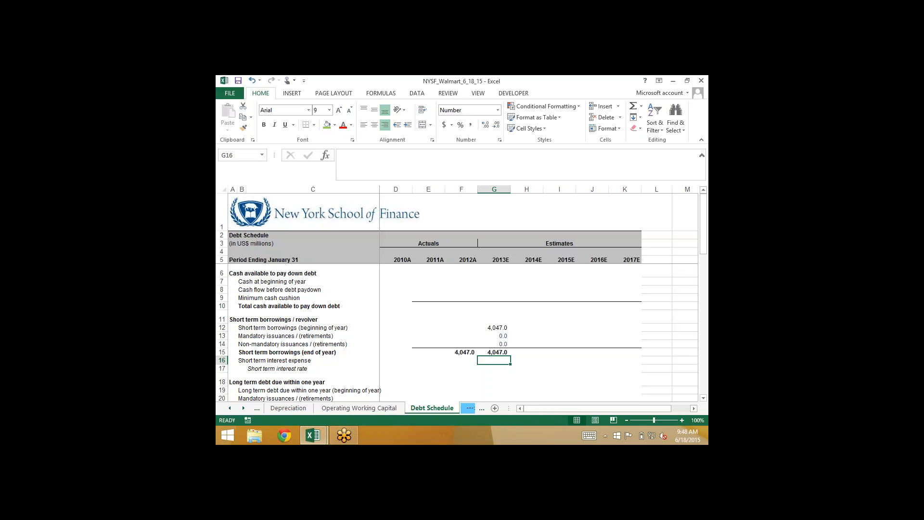
{"action": "key", "text": "Down"}
{"action": "type", "text": "5"}
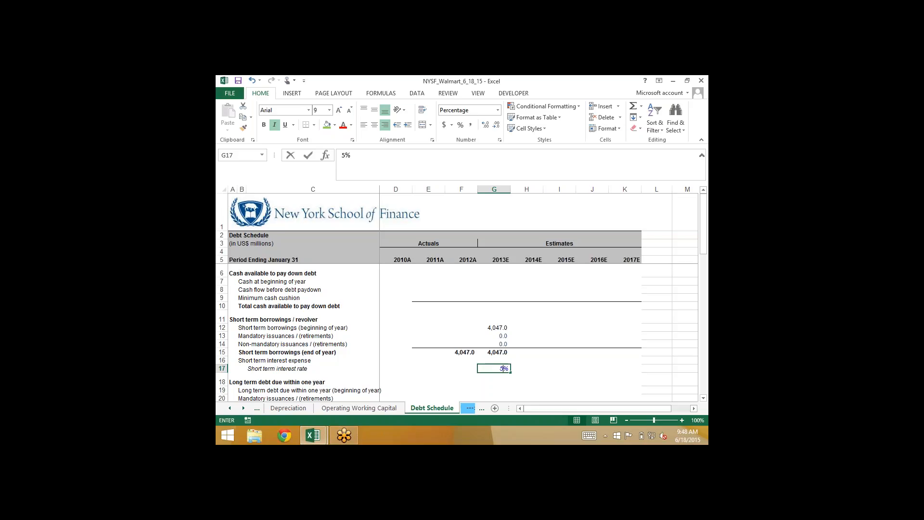
{"action": "key", "text": "Up"}
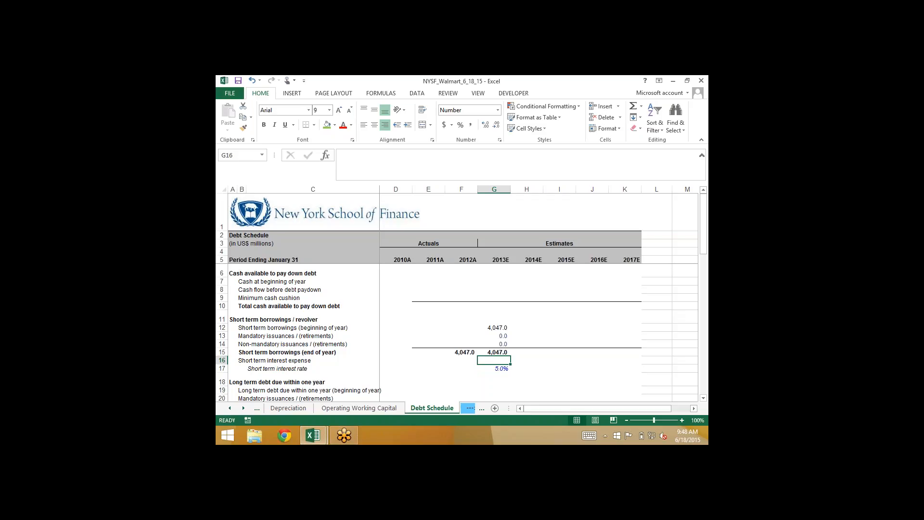
Calculate 2013E short term interest expense in G16 with =AVERAGE(G15,F15)*G17
{"action": "type", "text": "=a"}
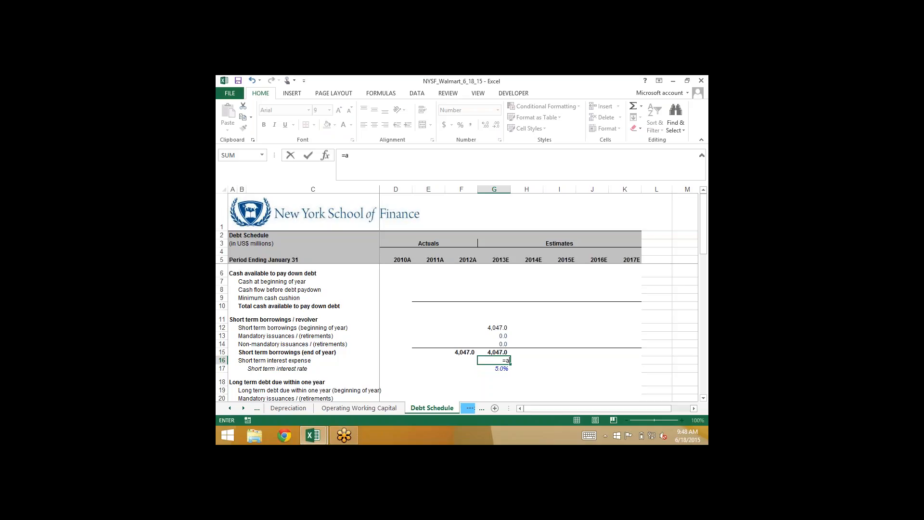
{"action": "type", "text": "verage("}
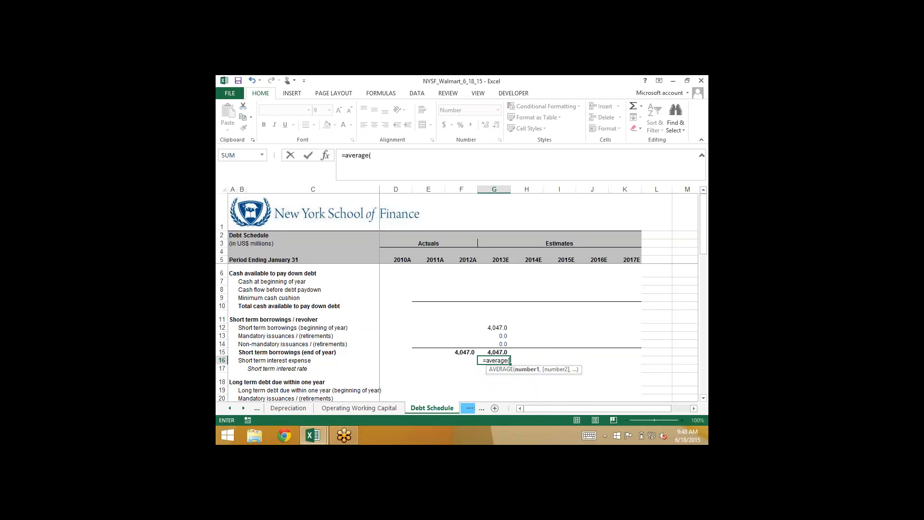
{"action": "key", "text": "Up"}
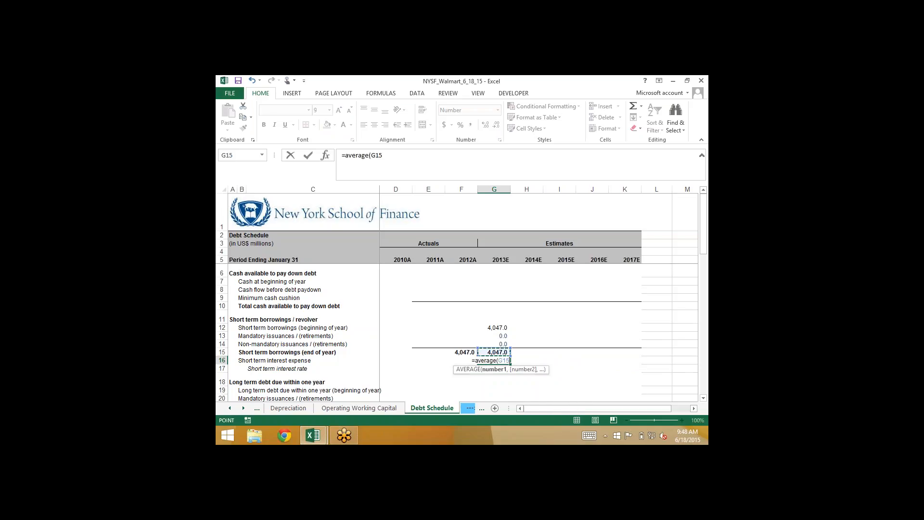
{"action": "type", "text": ","}
{"action": "key", "text": "Left"}
{"action": "key", "text": "Up"}
{"action": "type", "text": ")*"}
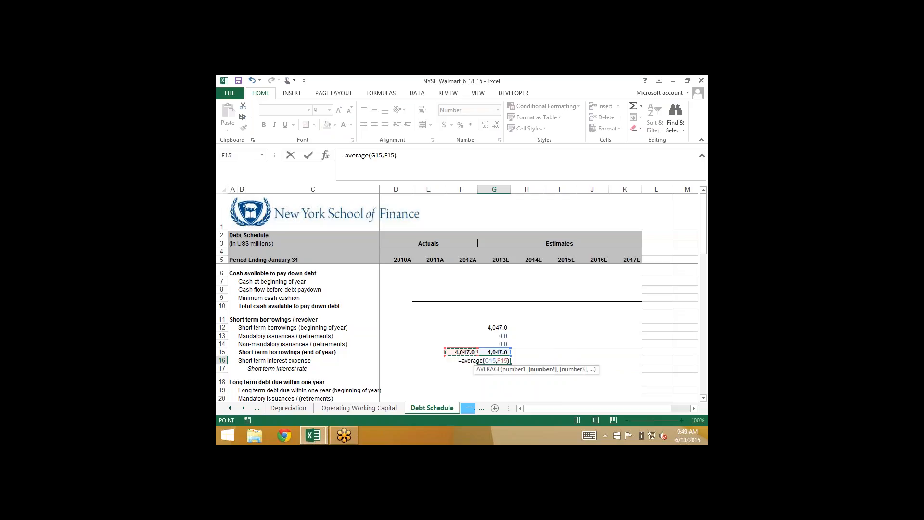
{"action": "key", "text": "Down"}
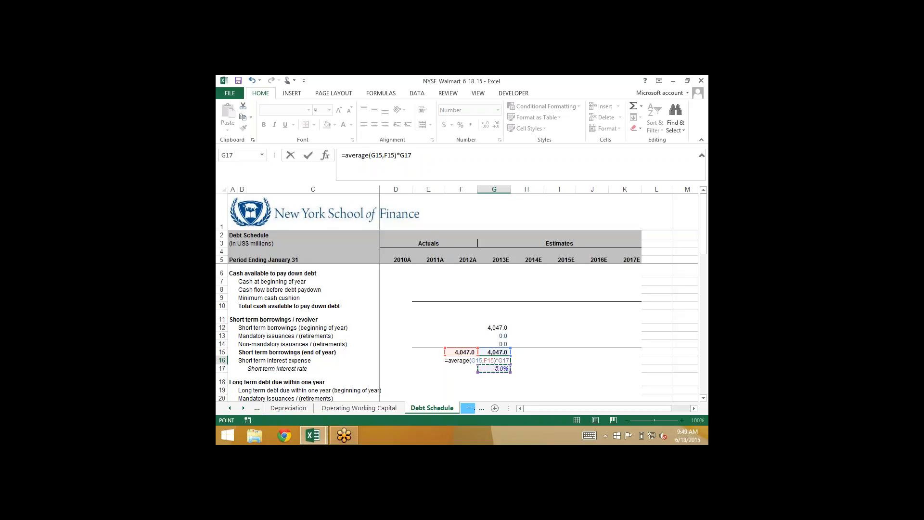
{"action": "key", "text": "ctrl+Return"}
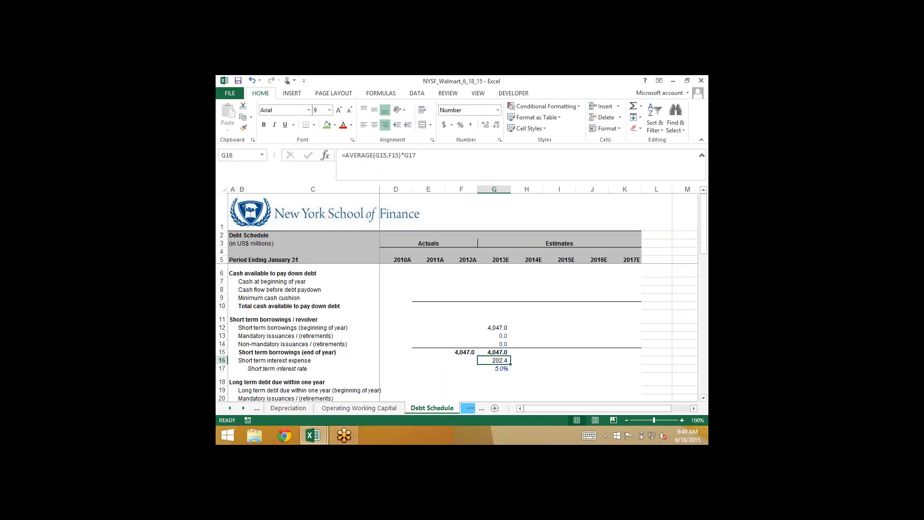
{"action": "key", "text": "F2"}
{"action": "key", "text": "Escape"}
Test a 2013E mandatory retirement of -4047 in G13 against the short term interest expense, and reset G13 to 0
{"action": "key", "text": "Up"}
{"action": "key", "text": "Up"}
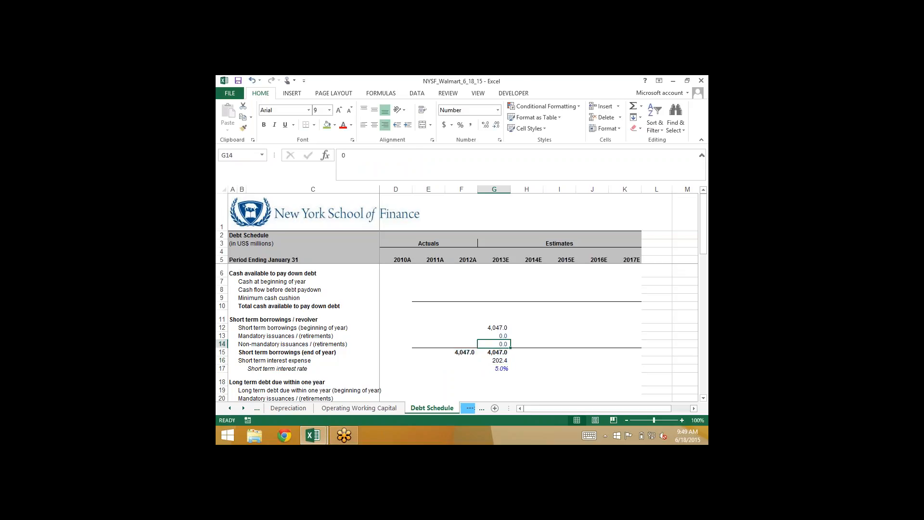
{"action": "key", "text": "Up"}
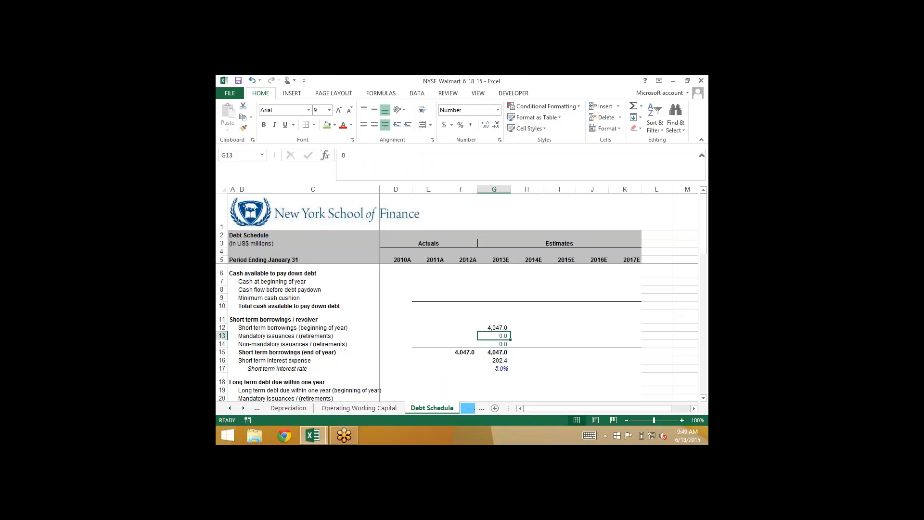
{"action": "type", "text": "-404"}
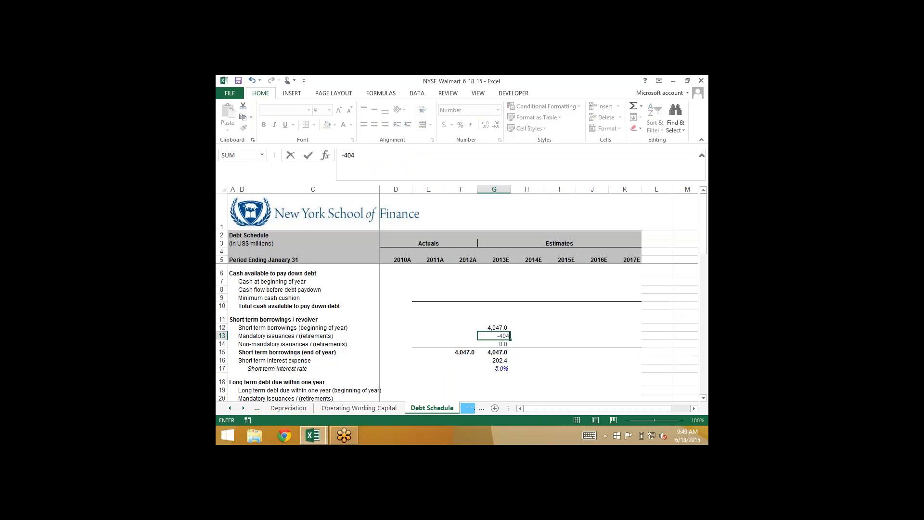
{"action": "type", "text": "7"}
{"action": "key", "text": "Return"}
{"action": "key", "text": "Down"}
{"action": "key", "text": "Down"}
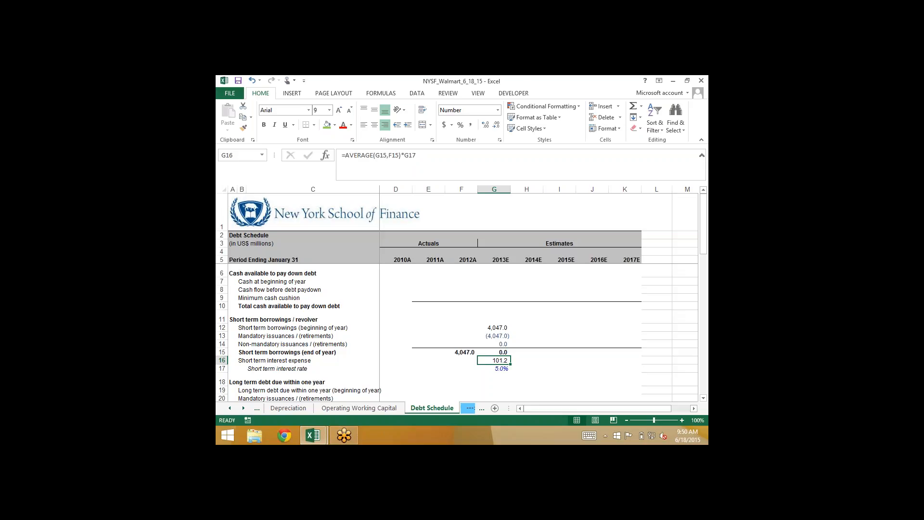
{"action": "left_click", "coordinate": [493, 336]}
{"action": "type", "text": "0"}
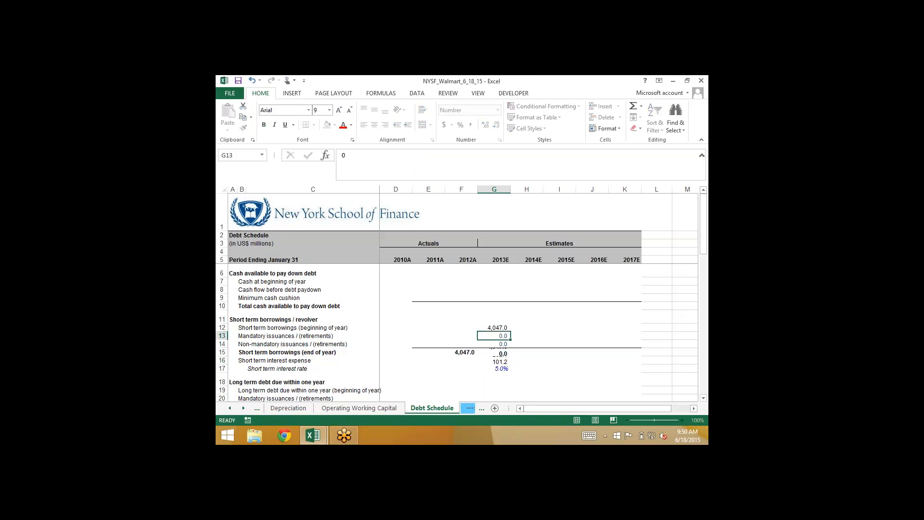
Fill the 2013E short term borrowings block G12:G17 across to 2017E in column K
{"action": "key", "text": "Down"}
{"action": "key", "text": "Down"}
{"action": "key", "text": "Down"}
{"action": "key", "text": "shift+Up"}
{"action": "key", "text": "Down"}
{"action": "key", "text": "shift+Up"}
{"action": "key", "text": "shift+Up"}
{"action": "key", "text": "shift+Up"}
{"action": "key", "text": "shift+Up"}
{"action": "key", "text": "shift+Up"}
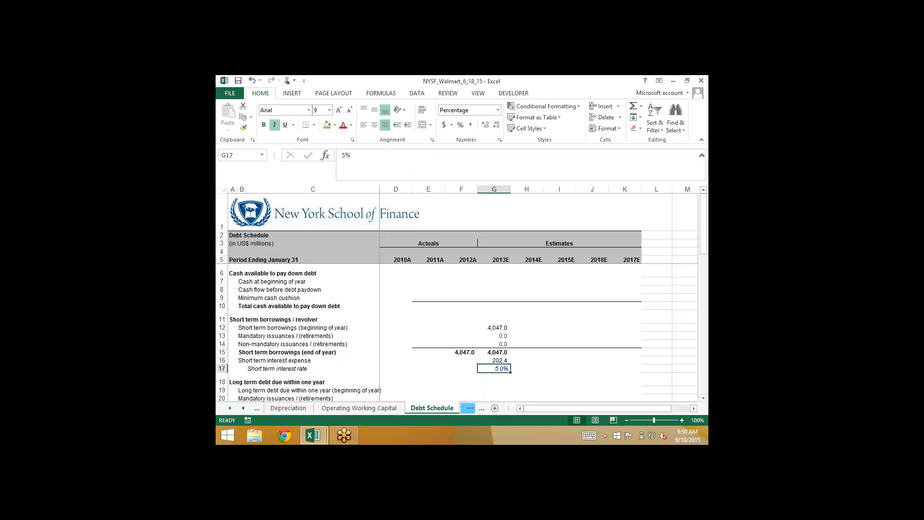
{"action": "key", "text": "shift+Right"}
{"action": "key", "text": "shift+Right"}
{"action": "key", "text": "shift+Right"}
{"action": "key", "text": "shift+Right"}
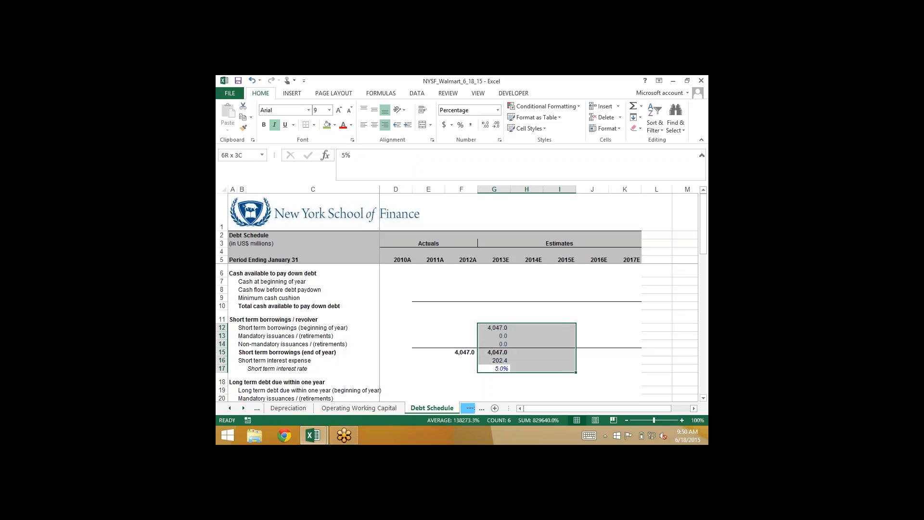
{"action": "key", "text": "ctrl+r"}
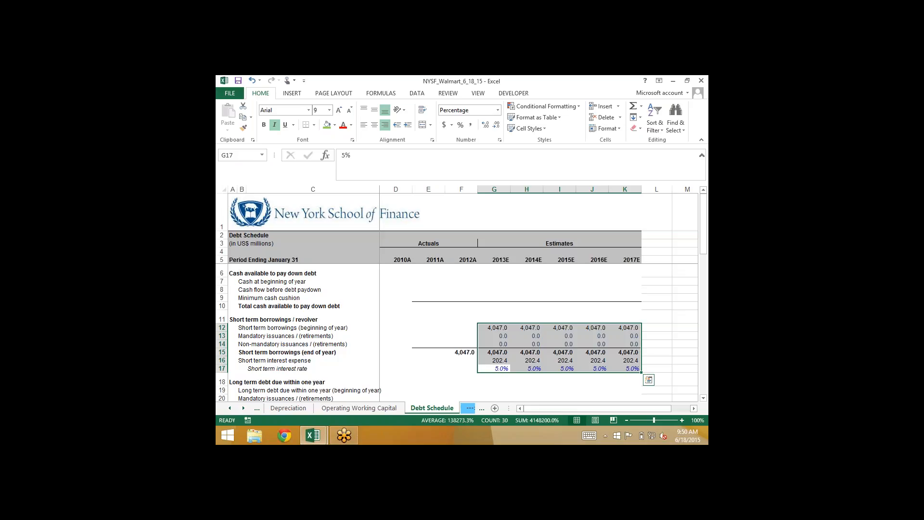
Set 2013E long term debt due within one year (beginning of year) in G19 to the 2012A end-of-year balance with =F22
{"action": "key", "text": "Down"}
{"action": "key", "text": "Down"}
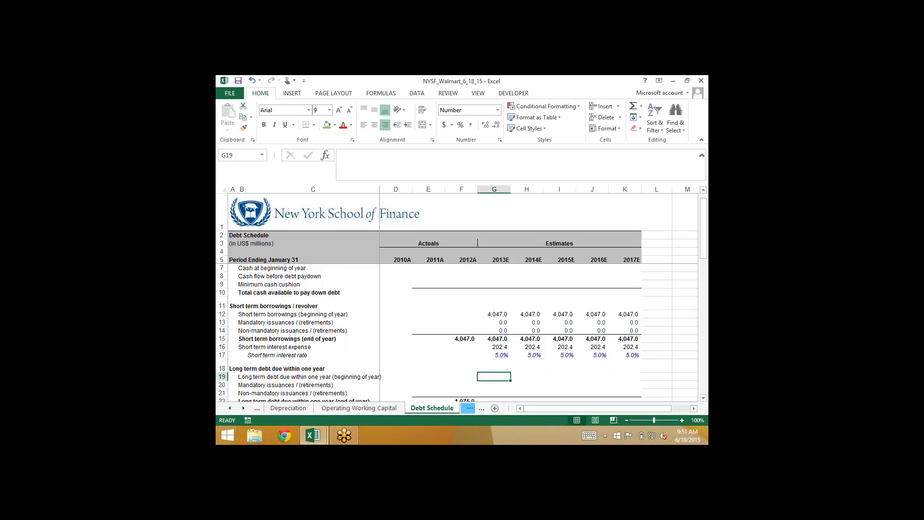
{"action": "key", "text": "Down"}
{"action": "key", "text": "Down"}
{"action": "key", "text": "Down"}
{"action": "key", "text": "Down"}
{"action": "key", "text": "Up"}
{"action": "key", "text": "Up"}
{"action": "key", "text": "Up"}
{"action": "key", "text": "Up"}
{"action": "key", "text": "Up"}
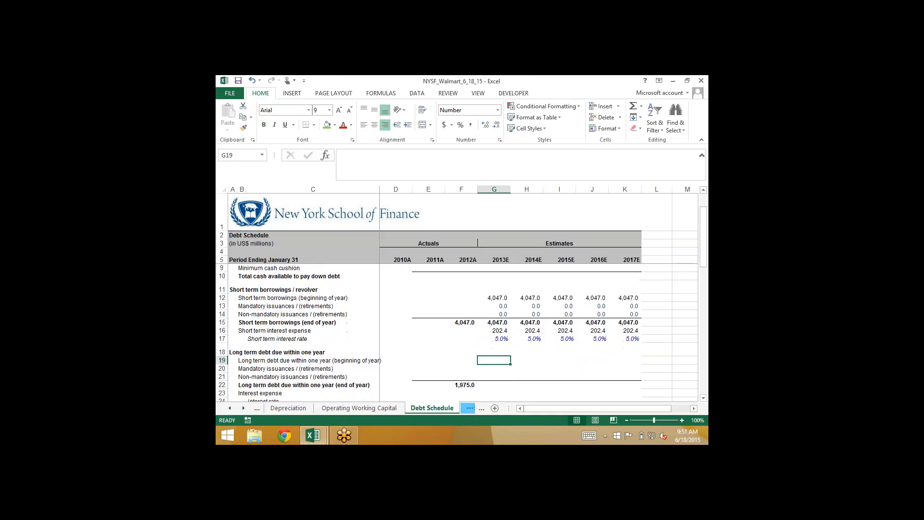
{"action": "key", "text": "Down"}
{"action": "type", "text": "="}
{"action": "key", "text": "Left"}
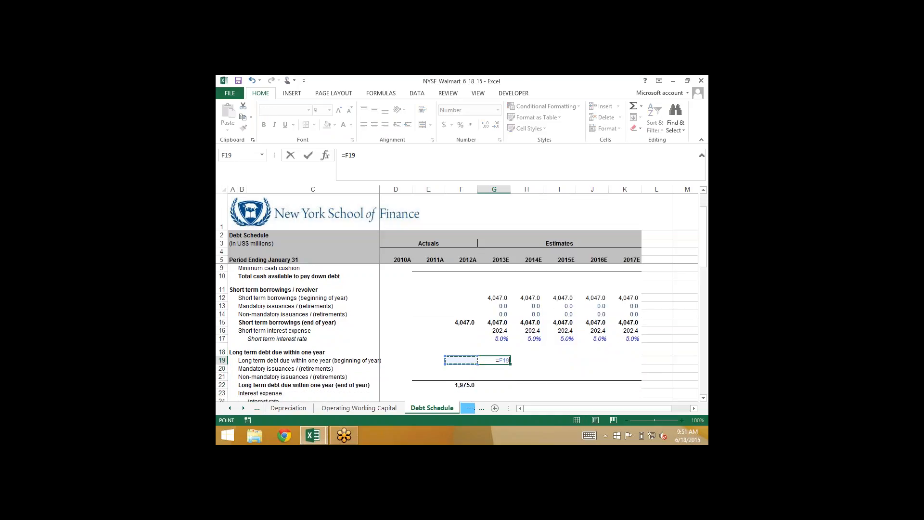
{"action": "key", "text": "Down"}
{"action": "key", "text": "Down"}
{"action": "key", "text": "Down"}
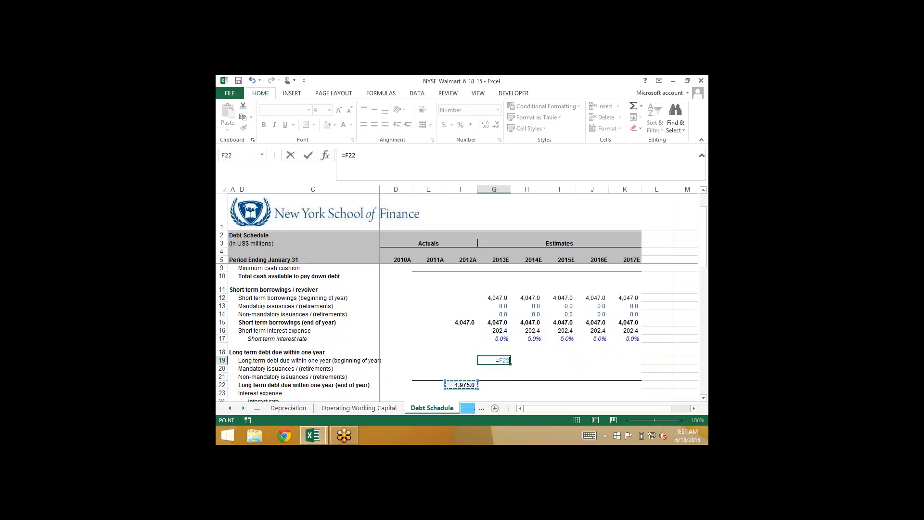
{"action": "key", "text": "ctrl+Return"}
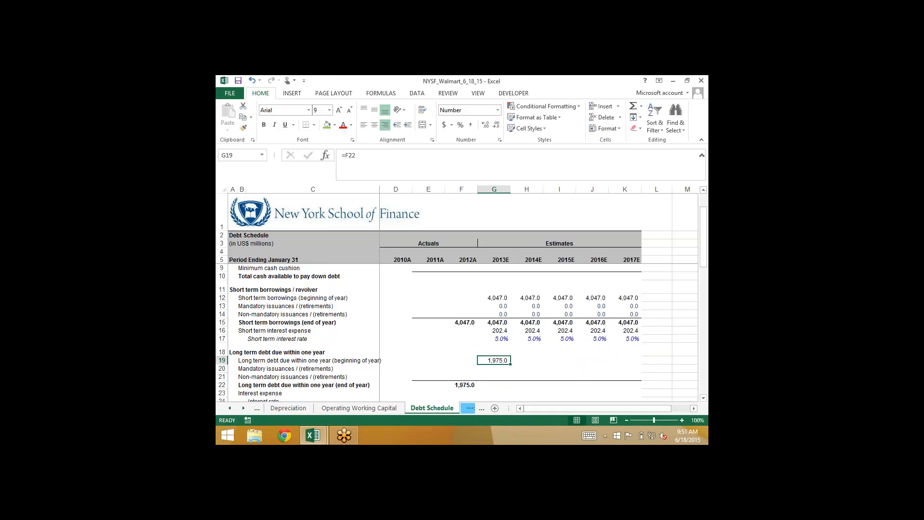
Enter 0 for the 2013E mandatory and non-mandatory issuances / (retirements) in G20 and G21, and total the end-of-year balance in G22 with AutoSum
{"action": "key", "text": "Down"}
{"action": "type", "text": "0"}
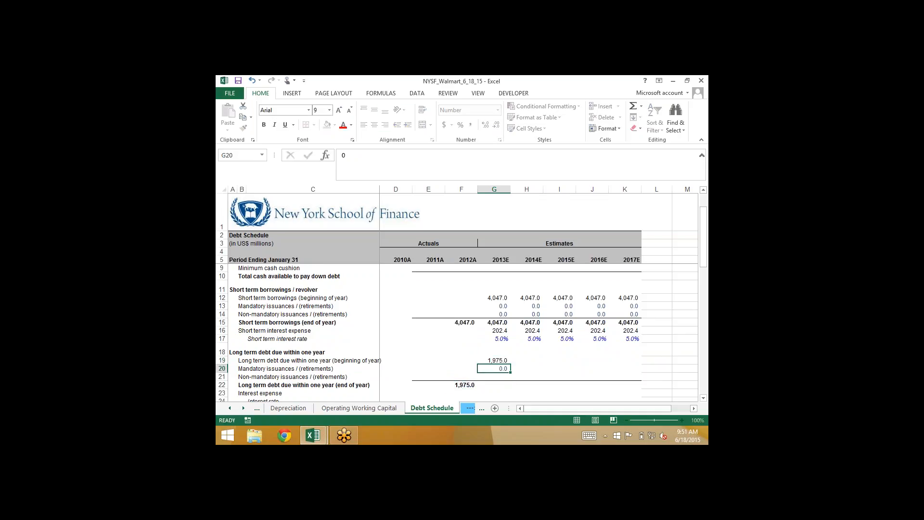
{"action": "key", "text": "Return"}
{"action": "type", "text": "0"}
{"action": "key", "text": "Return"}
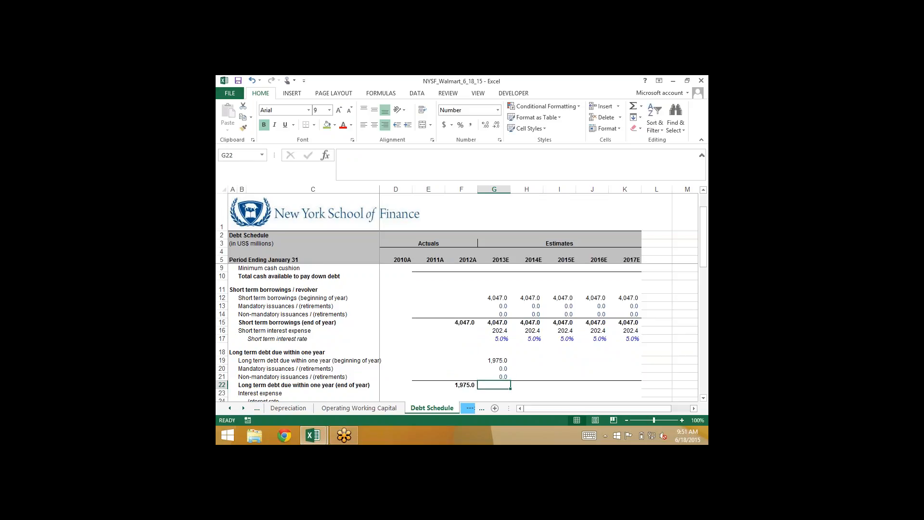
{"action": "key", "text": "alt+equal"}
{"action": "key", "text": "Return"}
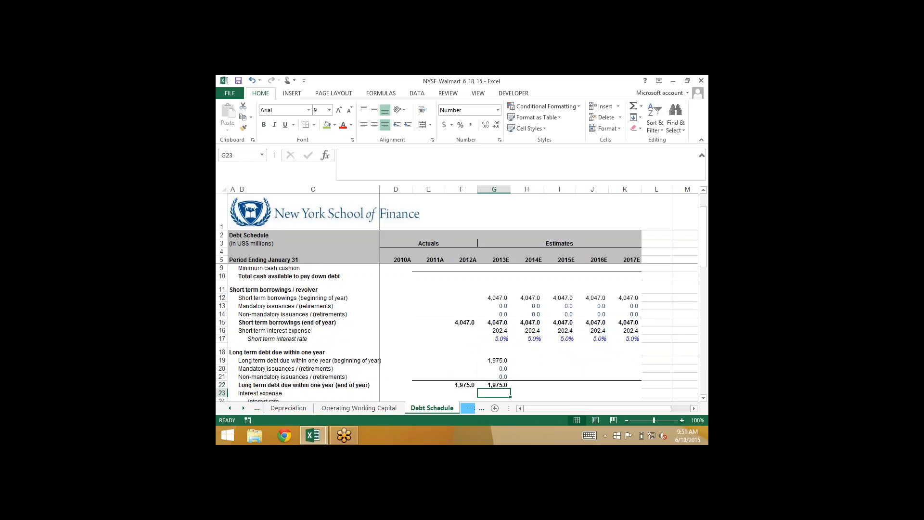
Set the 2013E interest rate on long term debt due within one year in G24 to 5%
{"action": "key", "text": "Down"}
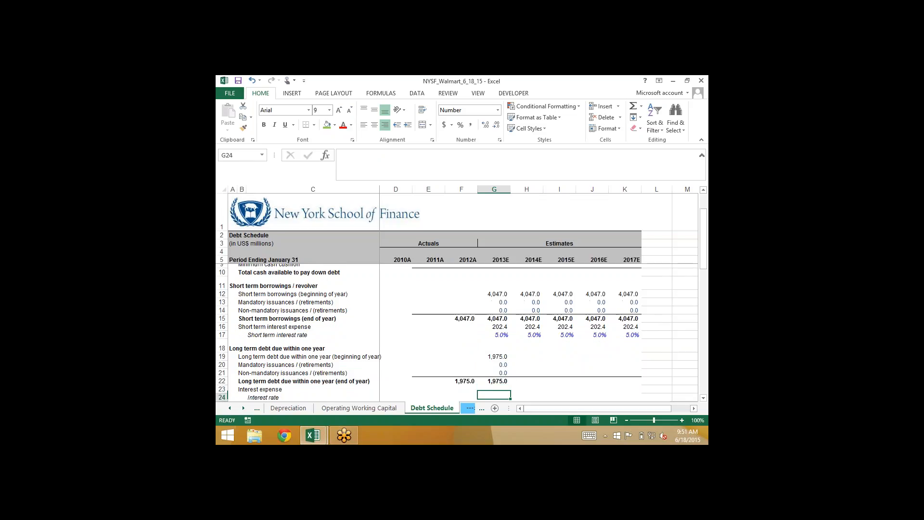
{"action": "type", "text": "5%"}
{"action": "key", "text": "Return"}
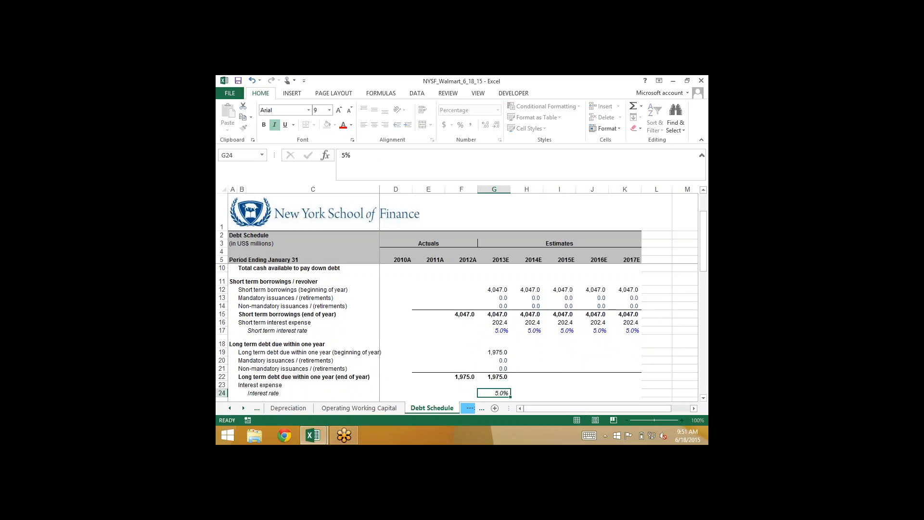
Calculate 2013E interest expense on long term debt due within one year in G23 with =AVERAGE(G22,F22)*G24
{"action": "key", "text": "Up"}
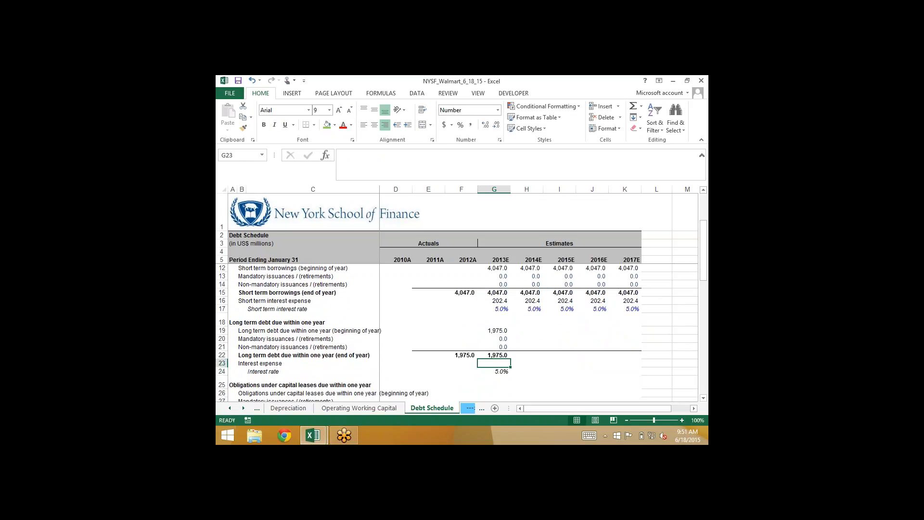
{"action": "type", "text": "=average("}
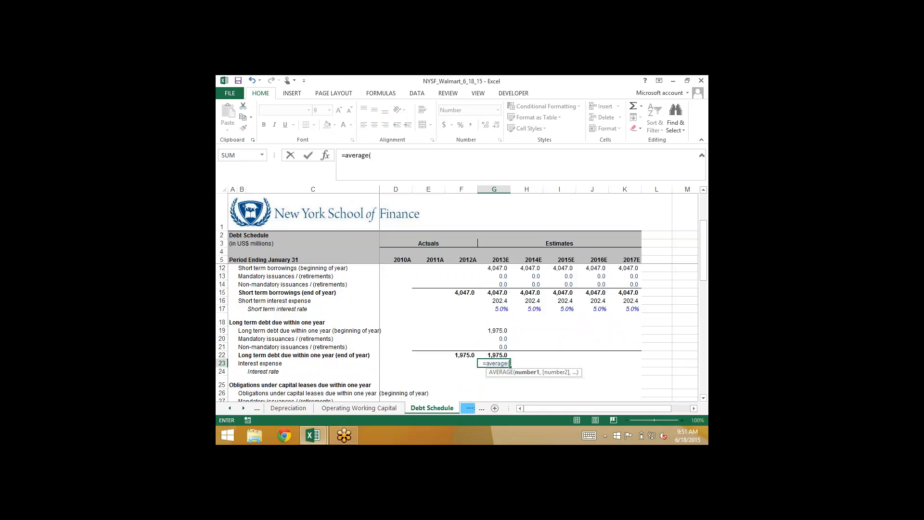
{"action": "key", "text": "Up"}
{"action": "type", "text": ","}
{"action": "key", "text": "Left"}
{"action": "key", "text": "Up"}
{"action": "type", "text": ")"}
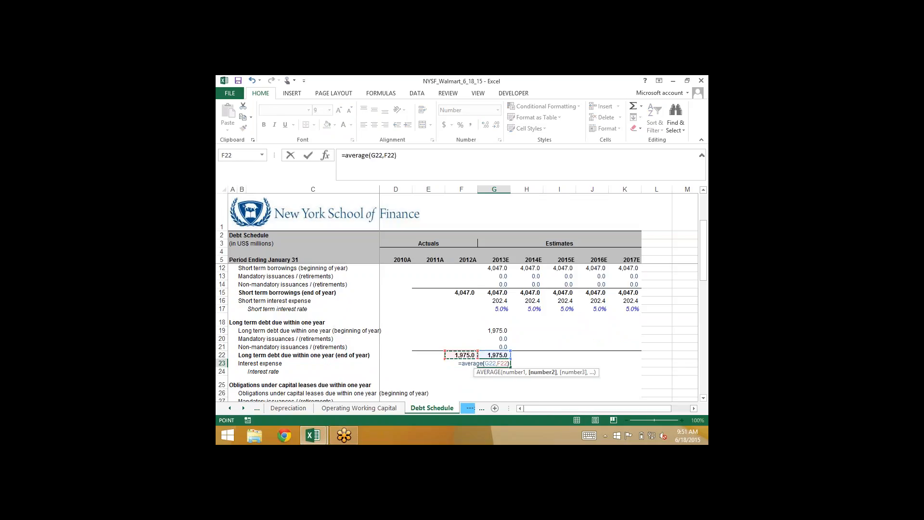
{"action": "type", "text": "*"}
{"action": "key", "text": "Down"}
{"action": "key", "text": "Return"}
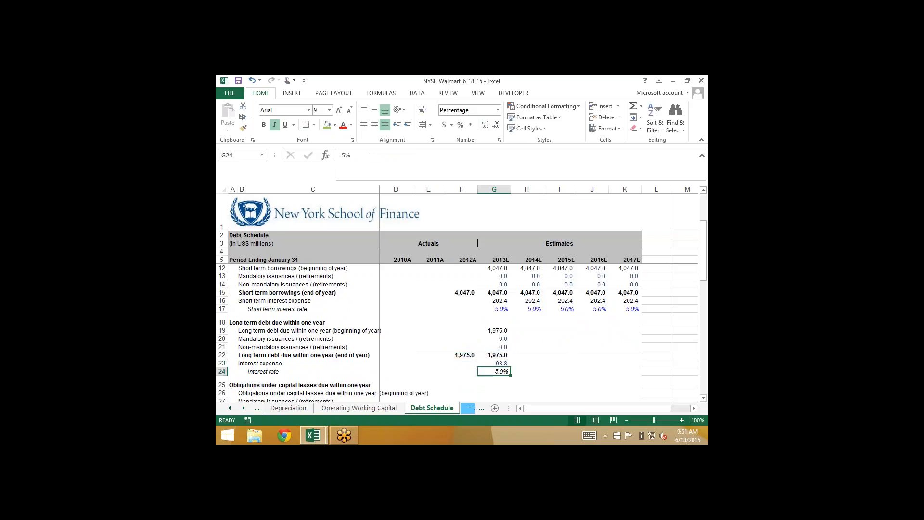
Fill the 2013E long term debt due within one year block G19:G24 across to 2017E in column K
{"action": "key", "text": "shift+Up"}
{"action": "key", "text": "shift+Up"}
{"action": "key", "text": "shift+Up"}
{"action": "key", "text": "shift+Up"}
{"action": "key", "text": "shift+Up"}
{"action": "key", "text": "shift+Right"}
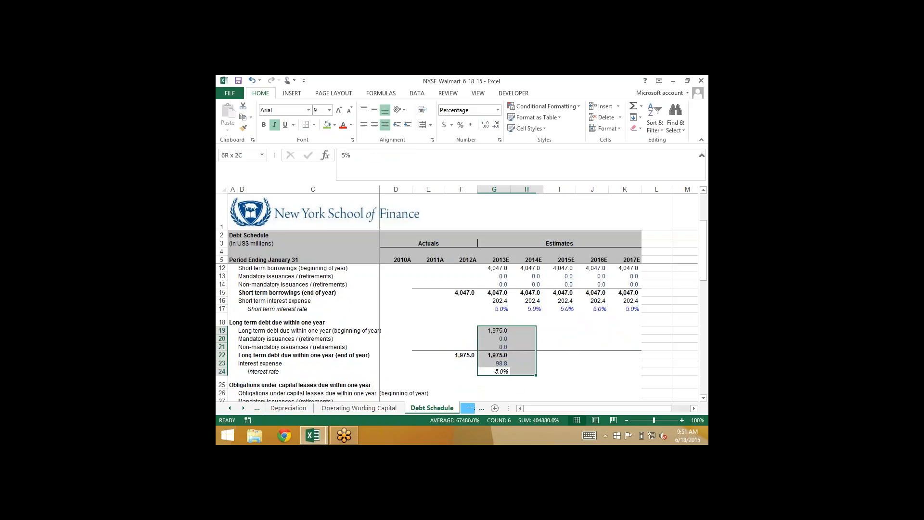
{"action": "key", "text": "shift+Right"}
{"action": "key", "text": "shift+Right"}
{"action": "key", "text": "shift+Right"}
{"action": "key", "text": "ctrl+r"}
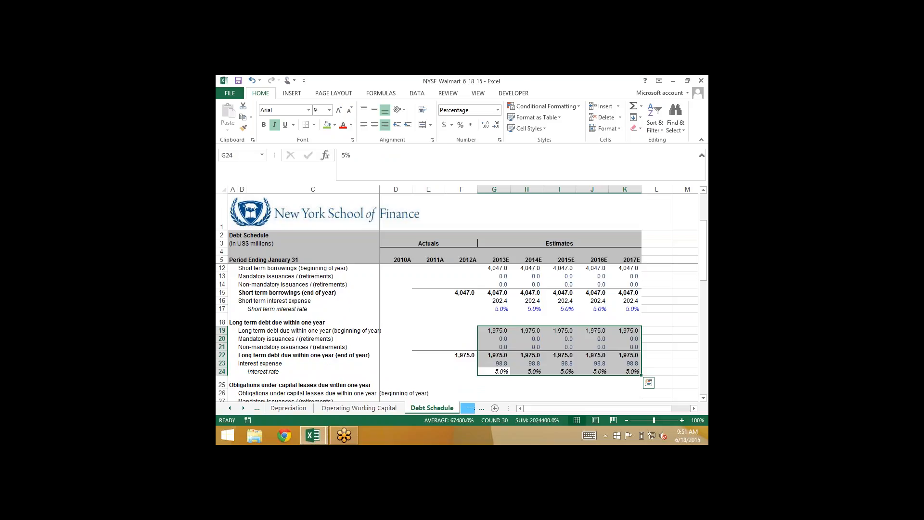
{"action": "key", "text": "Down"}
{"action": "key", "text": "Up"}
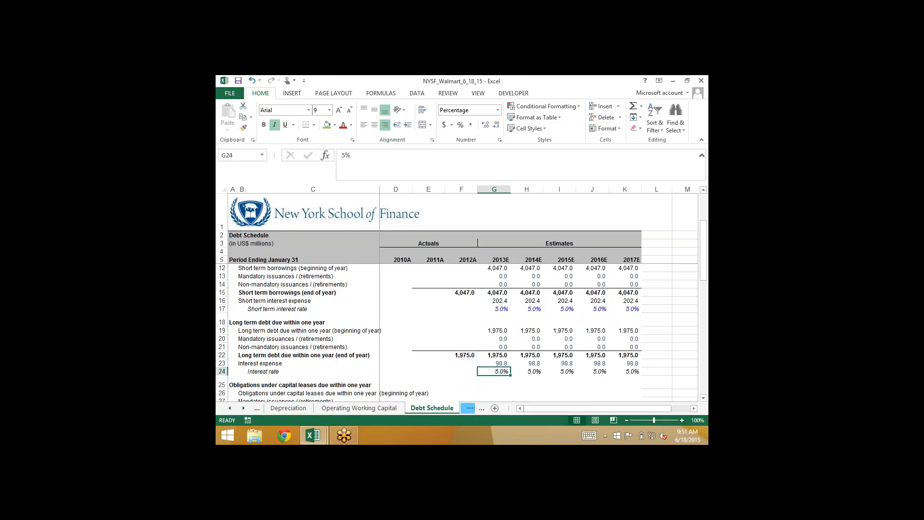
Review the 2013E balance, interest expense and interest rate cells in column G for long term debt due within one year and short term borrowings
{"action": "key", "text": "Up"}
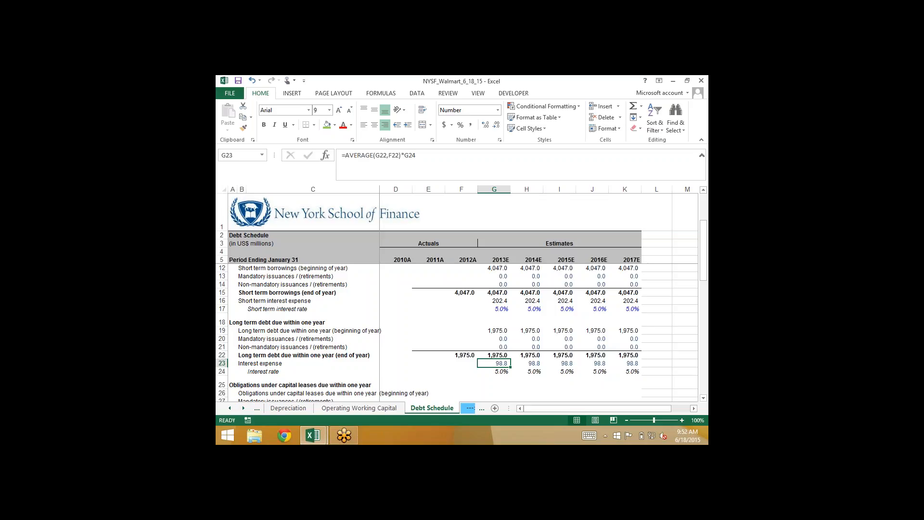
{"action": "key", "text": "Up"}
{"action": "key", "text": "Up"}
{"action": "key", "text": "Up"}
{"action": "key", "text": "Up"}
{"action": "key", "text": "Up"}
{"action": "key", "text": "Up"}
{"action": "key", "text": "Up"}
{"action": "key", "text": "Up"}
{"action": "key", "text": "Up"}
{"action": "key", "text": "Up"}
{"action": "key", "text": "Up"}
{"action": "key", "text": "Up"}
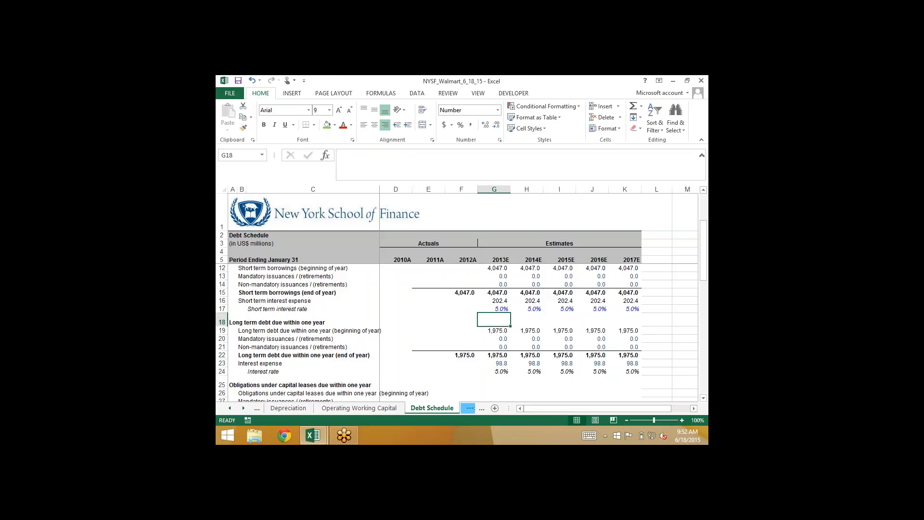
{"action": "key", "text": "Down"}
{"action": "key", "text": "Down"}
{"action": "key", "text": "Down"}
{"action": "key", "text": "Down"}
{"action": "key", "text": "Down"}
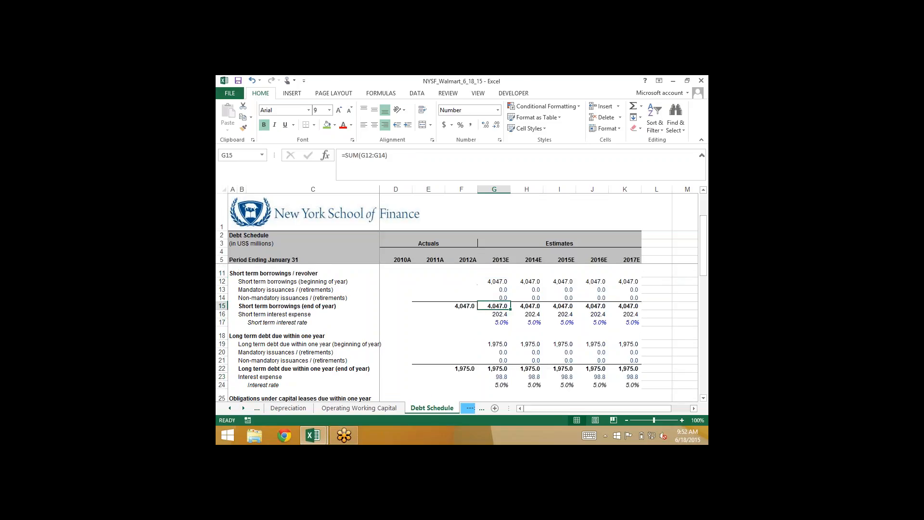
{"action": "key", "text": "Up"}
{"action": "key", "text": "Left"}
{"action": "key", "text": "Right"}
{"action": "key", "text": "Down"}
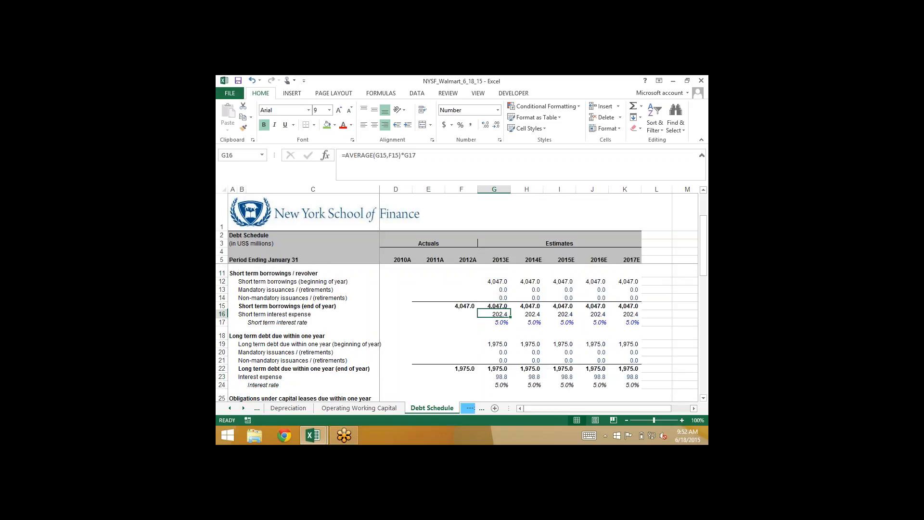
{"action": "key", "text": "Down"}
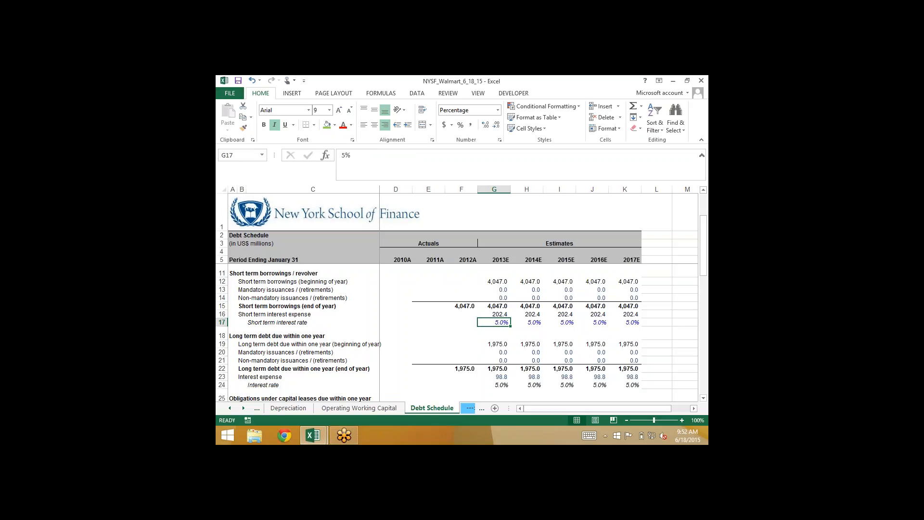
Switch from Excel to the Walmart 2012 Annual Report PDF and search it for "debt"
{"action": "left_click", "coordinate": [673, 83]}
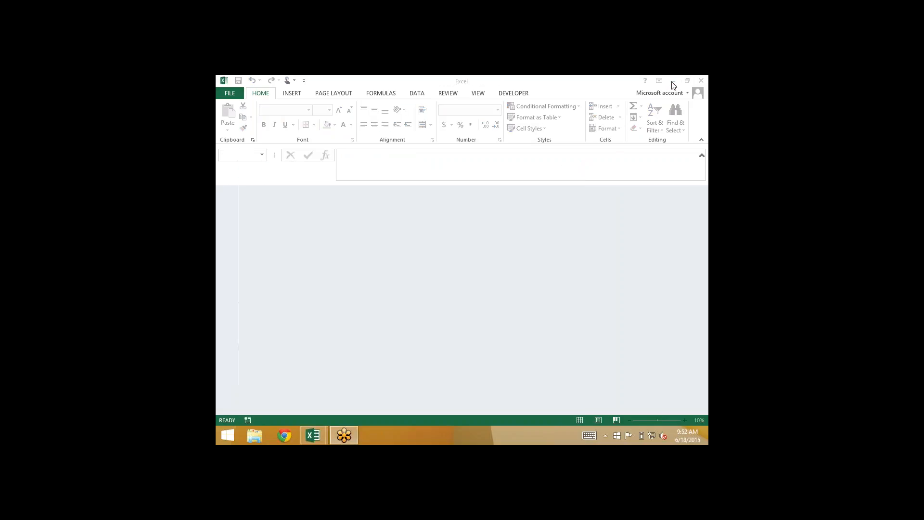
{"action": "left_click", "coordinate": [672, 83]}
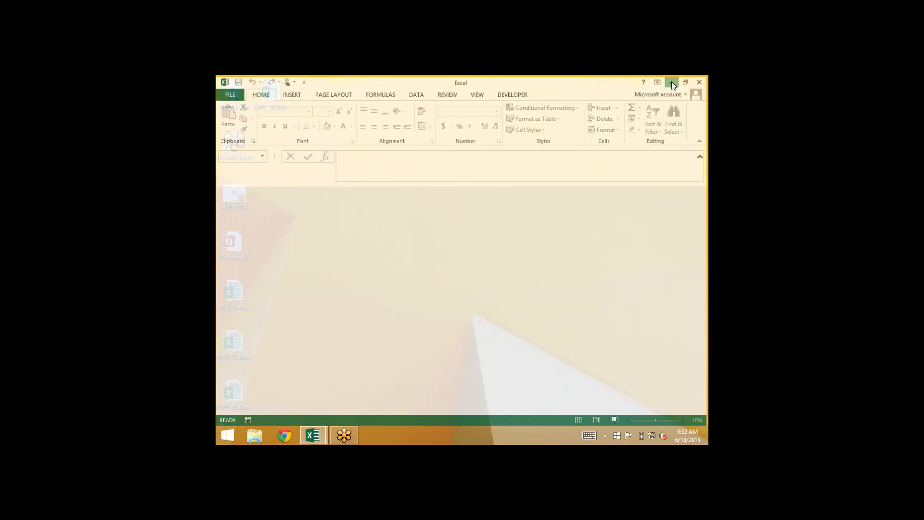
{"action": "double_click", "coordinate": [232, 245]}
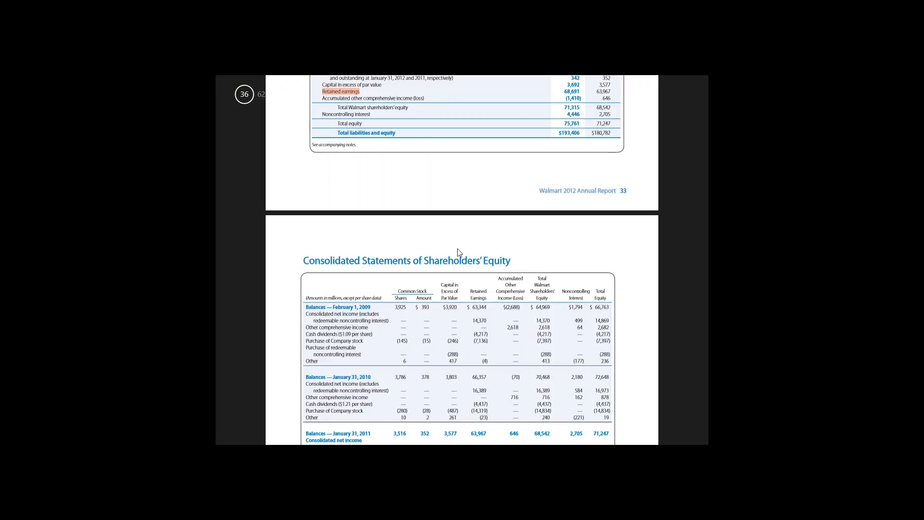
{"action": "key", "text": "ctrl+f"}
{"action": "type", "text": "debt"}
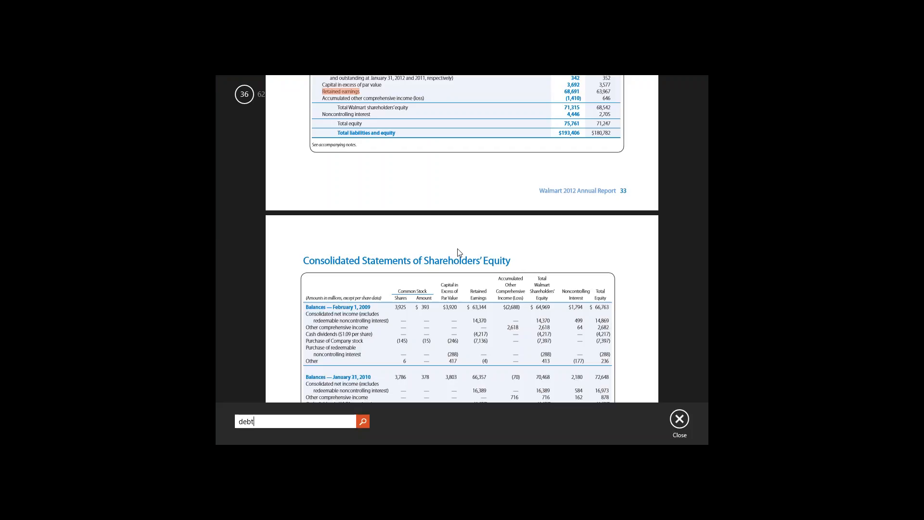
{"action": "key", "text": "Return"}
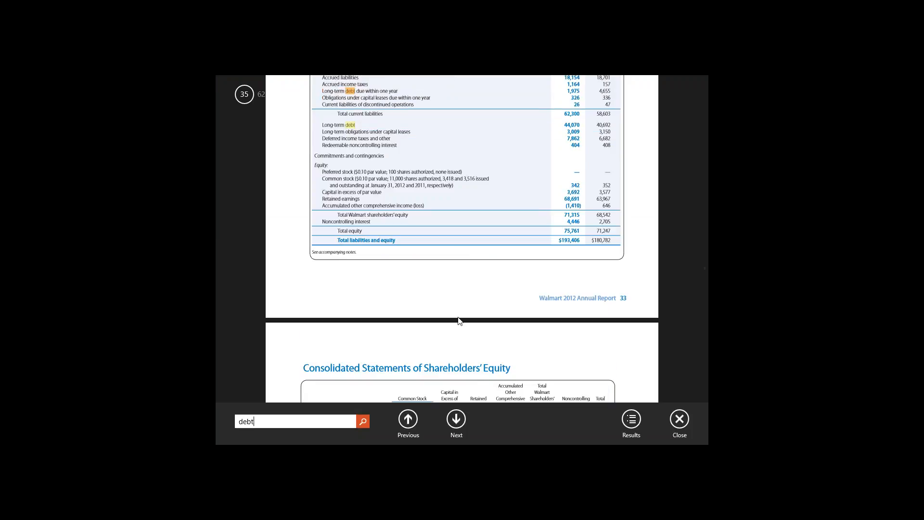
Go through the "debt" matches to find the Interest Rate Risk table of expected maturities and average interest rates on report page 28
{"action": "left_click", "coordinate": [457, 418]}
{"action": "left_click", "coordinate": [456, 417]}
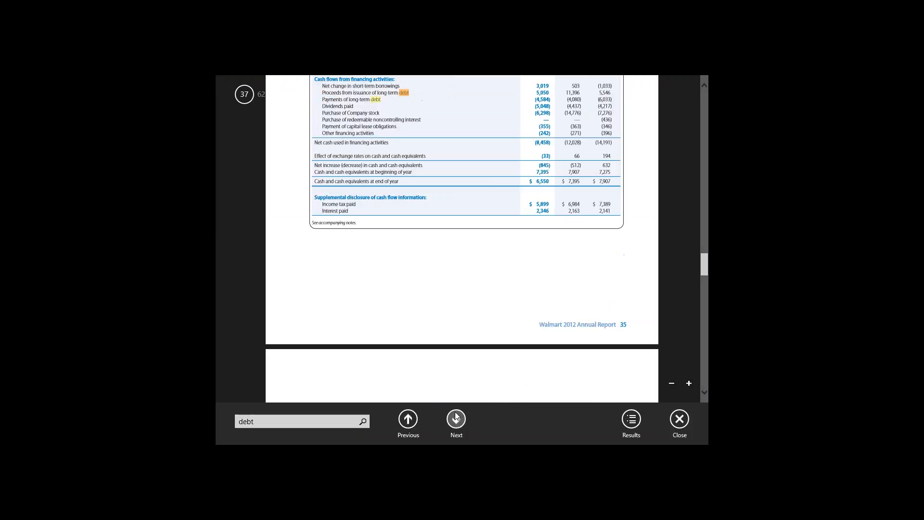
{"action": "left_click", "coordinate": [457, 416]}
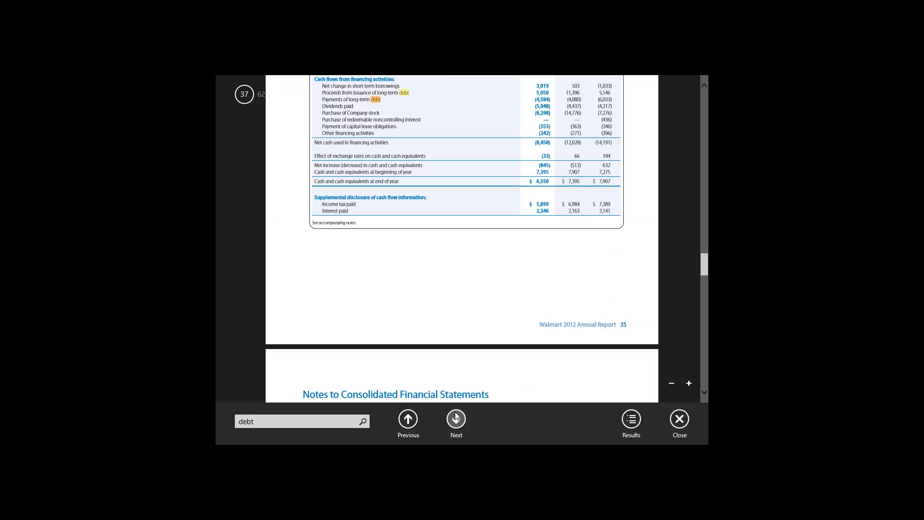
{"action": "left_click", "coordinate": [456, 417]}
{"action": "left_click", "coordinate": [457, 421]}
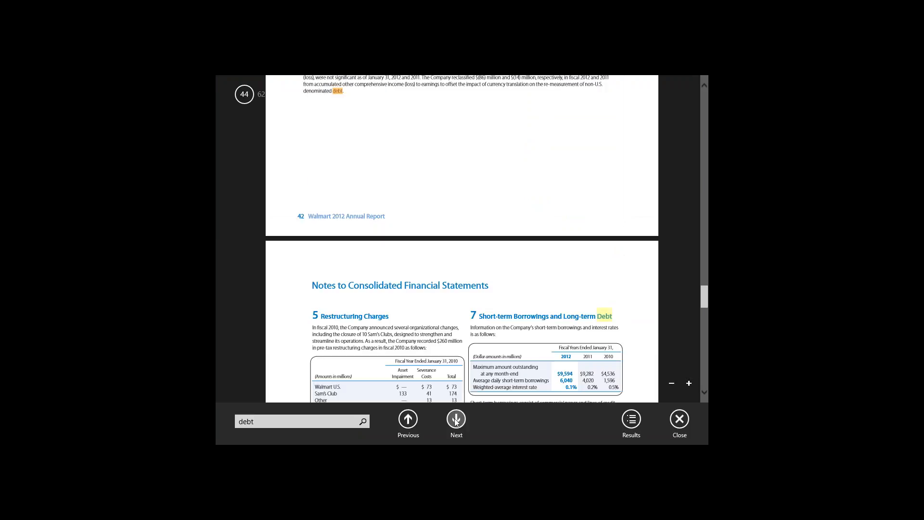
{"action": "left_click", "coordinate": [456, 420]}
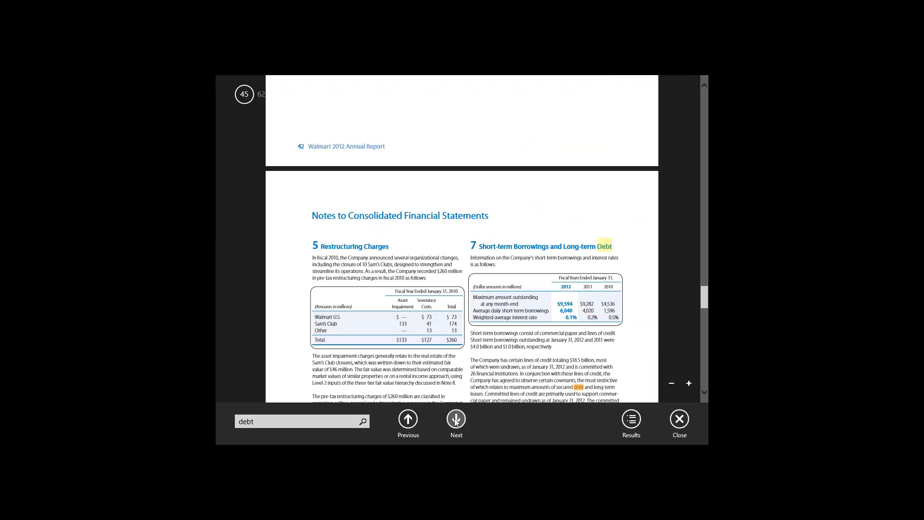
{"action": "left_click", "coordinate": [456, 420]}
{"action": "left_click", "coordinate": [456, 420]}
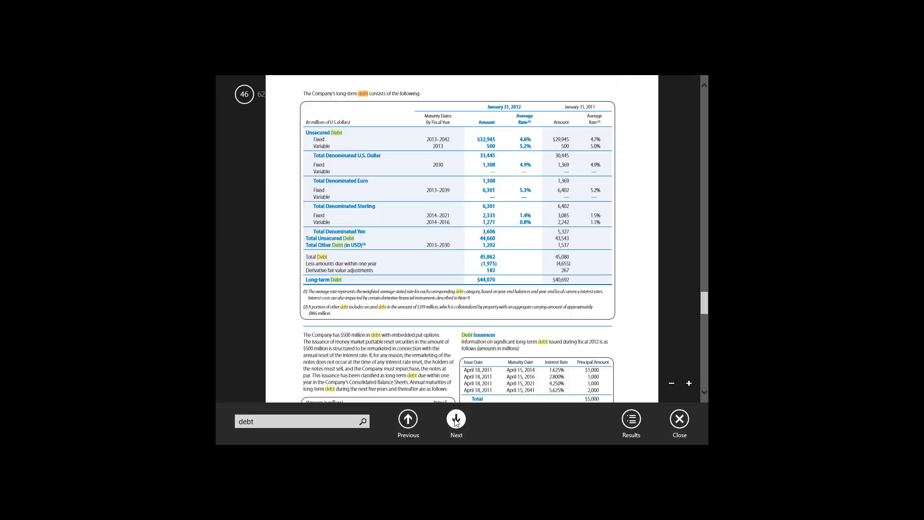
{"action": "left_click", "coordinate": [456, 420]}
{"action": "left_click", "coordinate": [456, 420]}
{"action": "left_click", "coordinate": [456, 420]}
{"action": "left_click", "coordinate": [456, 420]}
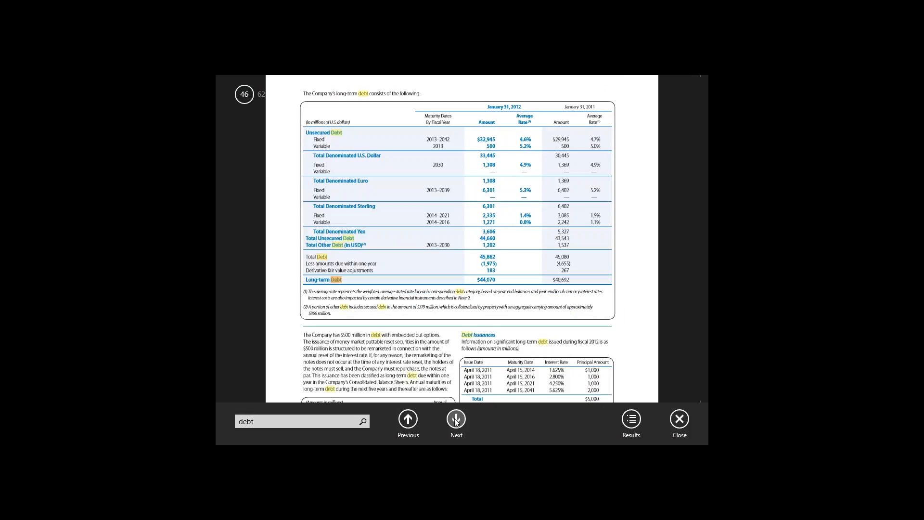
{"action": "left_click", "coordinate": [456, 420]}
{"action": "left_click", "coordinate": [456, 420]}
{"action": "left_click", "coordinate": [456, 420]}
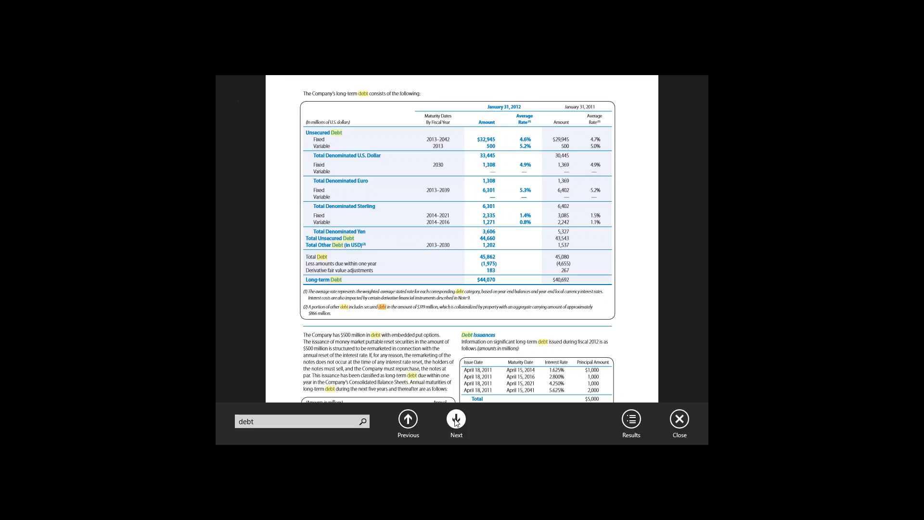
{"action": "left_click", "coordinate": [456, 420]}
{"action": "left_click", "coordinate": [456, 420]}
{"action": "left_click", "coordinate": [456, 420]}
{"action": "left_click", "coordinate": [456, 420]}
{"action": "left_click", "coordinate": [457, 420]}
{"action": "left_click", "coordinate": [456, 420]}
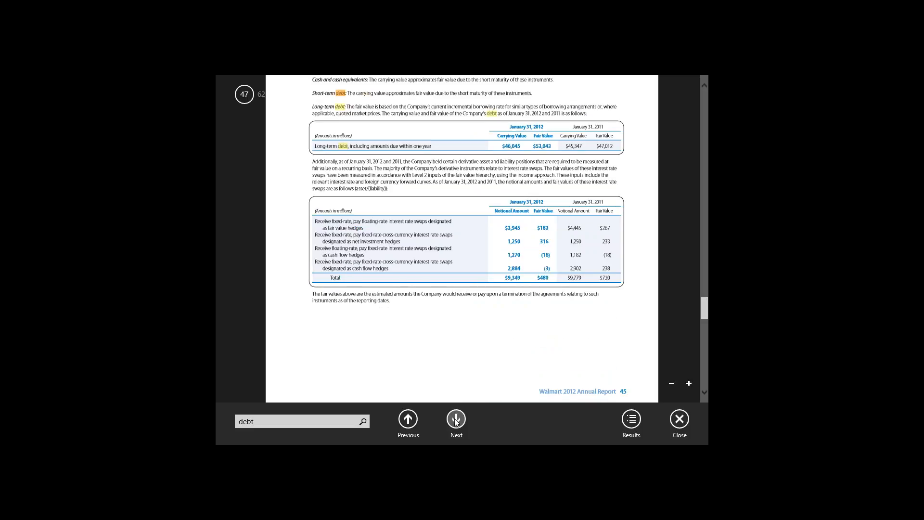
{"action": "left_click", "coordinate": [456, 420]}
{"action": "left_click", "coordinate": [457, 420]}
{"action": "left_click", "coordinate": [456, 420]}
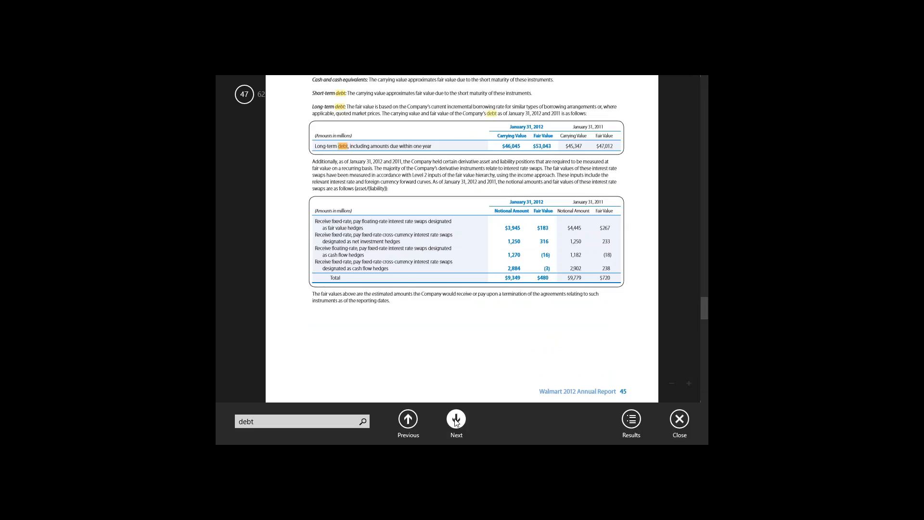
{"action": "left_click", "coordinate": [456, 420]}
{"action": "left_click", "coordinate": [456, 423]}
{"action": "left_click", "coordinate": [457, 423]}
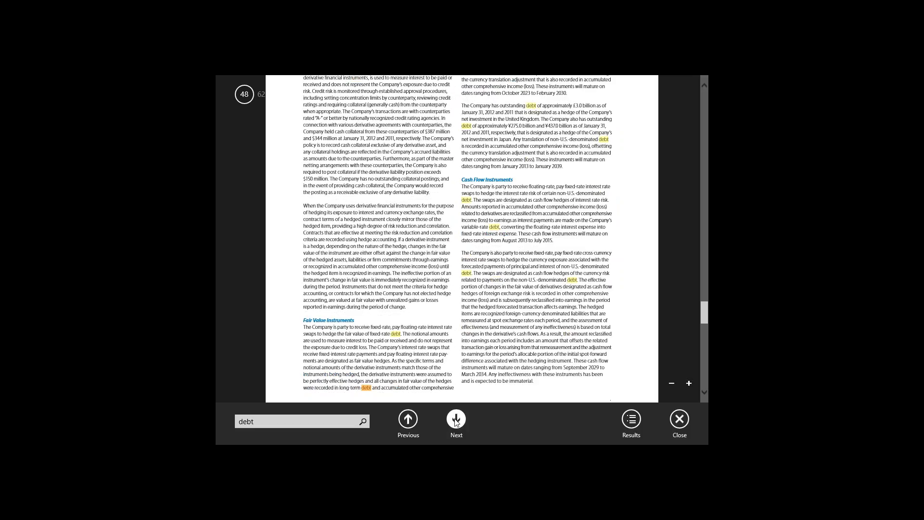
{"action": "left_click", "coordinate": [457, 424]}
{"action": "left_click", "coordinate": [458, 425]}
{"action": "left_click", "coordinate": [457, 425]}
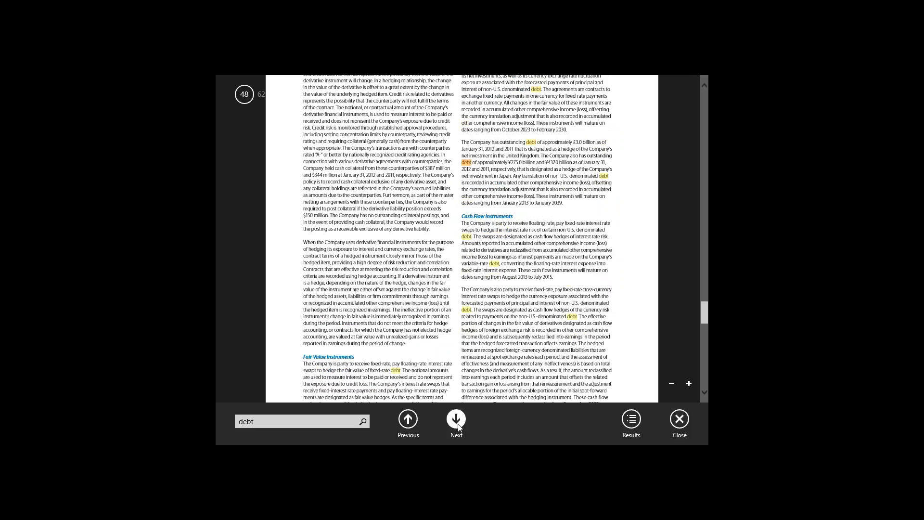
{"action": "left_click", "coordinate": [457, 425]}
{"action": "left_click", "coordinate": [457, 425]}
{"action": "left_click", "coordinate": [457, 425]}
{"action": "left_click", "coordinate": [457, 425]}
{"action": "left_click", "coordinate": [457, 425]}
{"action": "left_click", "coordinate": [457, 426]}
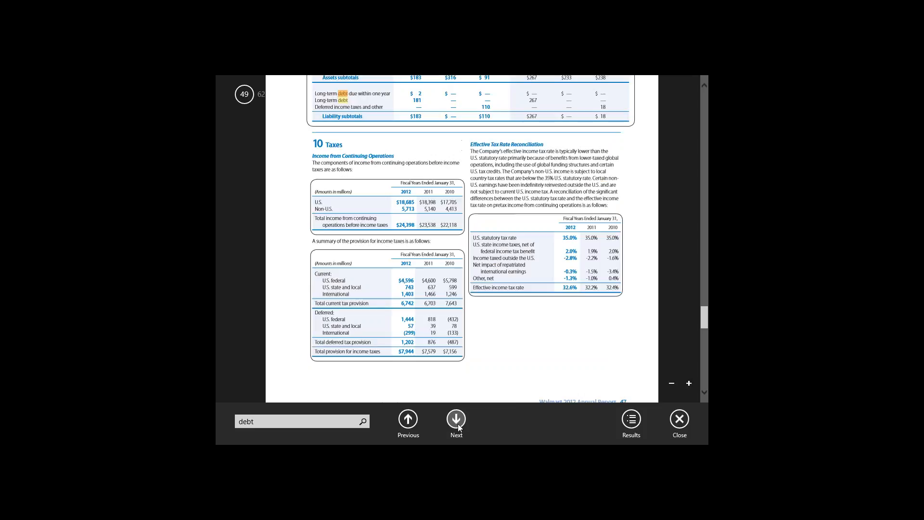
{"action": "left_click", "coordinate": [457, 426]}
{"action": "left_click", "coordinate": [458, 426]}
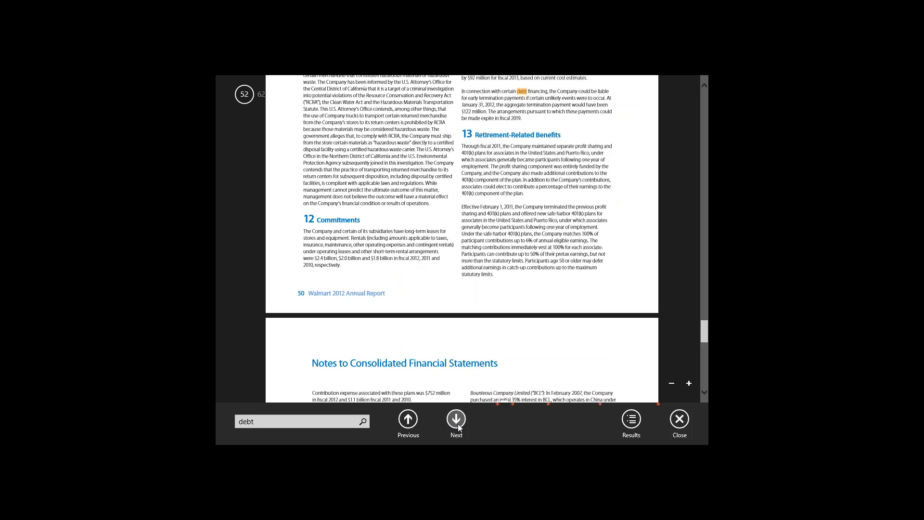
{"action": "left_click", "coordinate": [458, 424]}
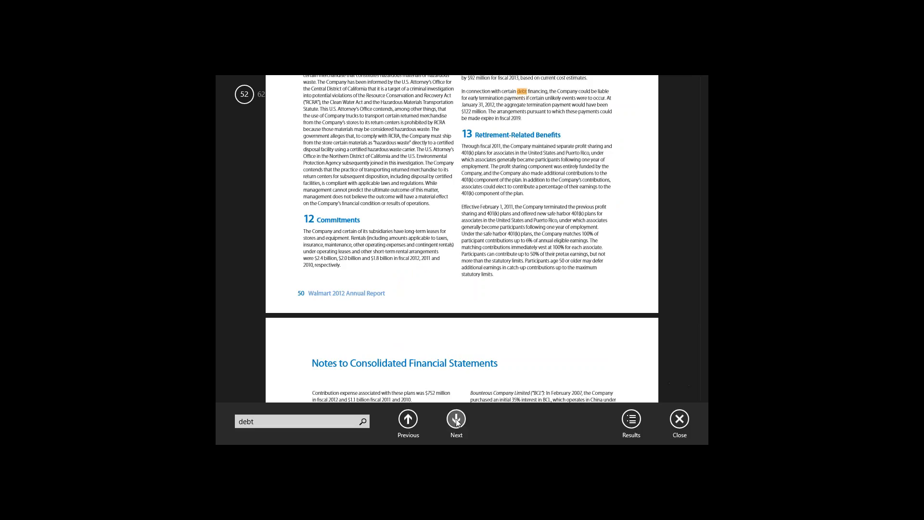
{"action": "left_click", "coordinate": [456, 421]}
{"action": "left_click", "coordinate": [457, 421]}
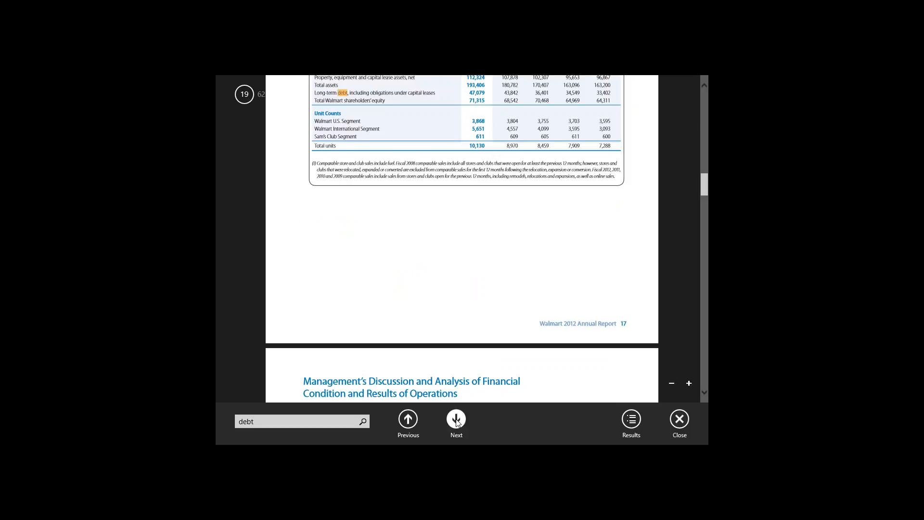
{"action": "left_click", "coordinate": [457, 422]}
{"action": "left_click", "coordinate": [456, 422]}
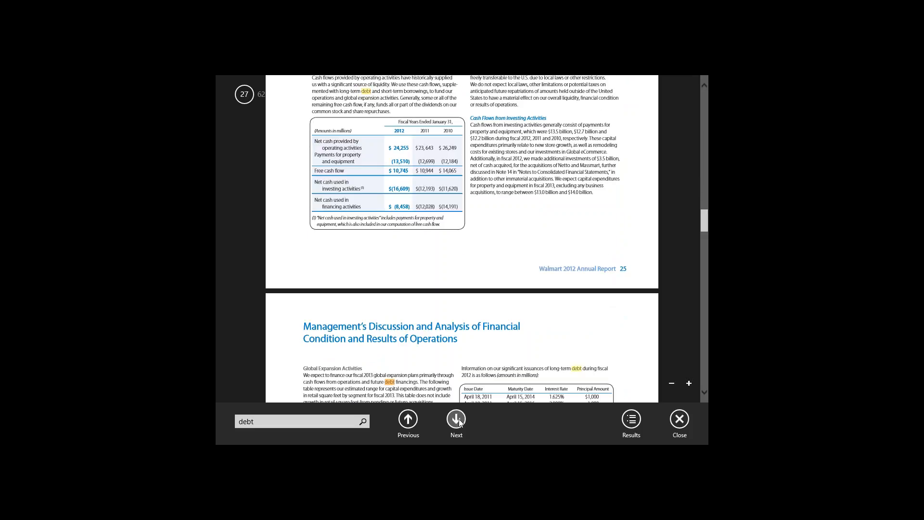
{"action": "left_click", "coordinate": [457, 421]}
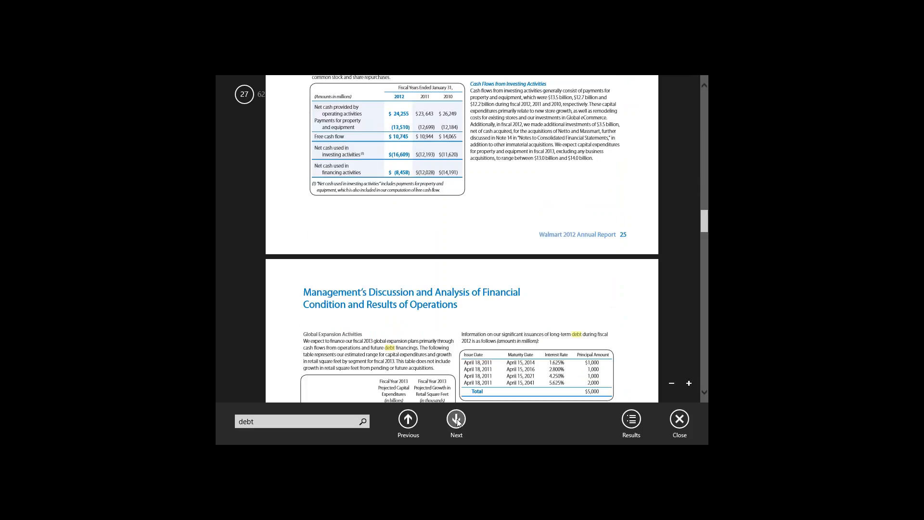
{"action": "left_click", "coordinate": [457, 422]}
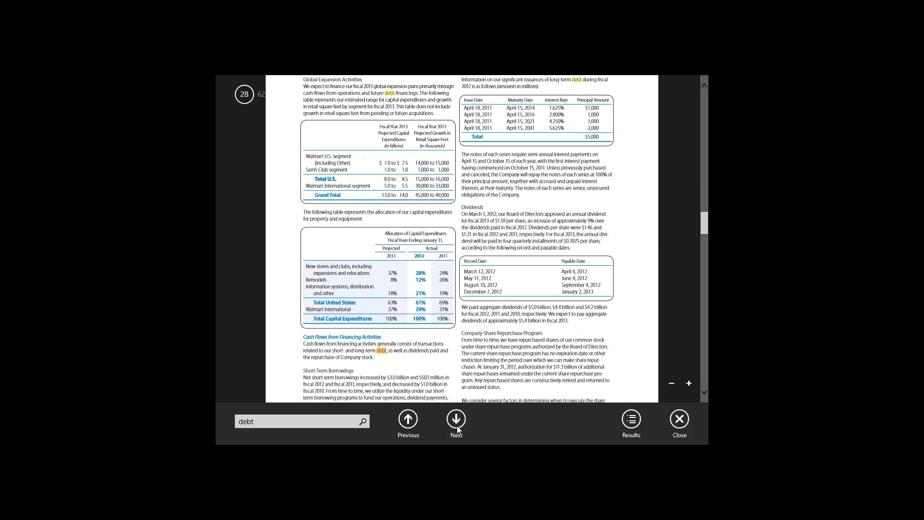
{"action": "left_click", "coordinate": [457, 421]}
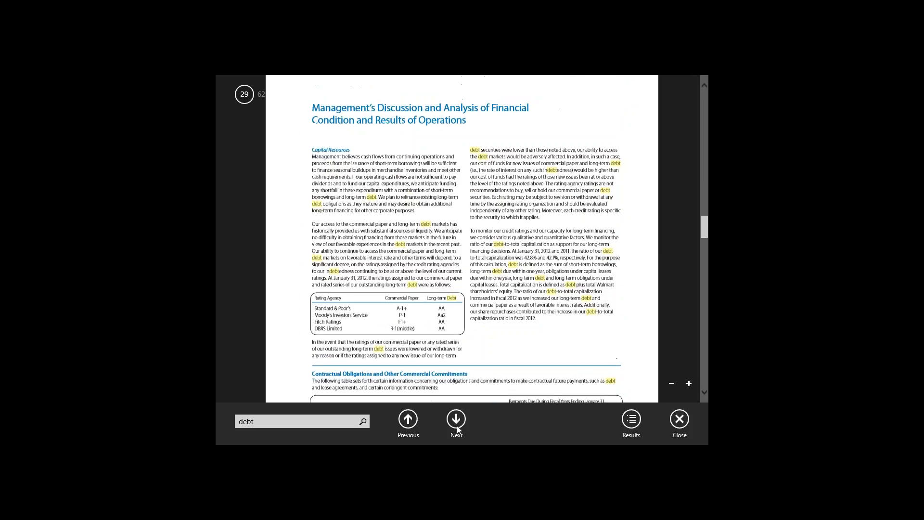
{"action": "left_click", "coordinate": [457, 421]}
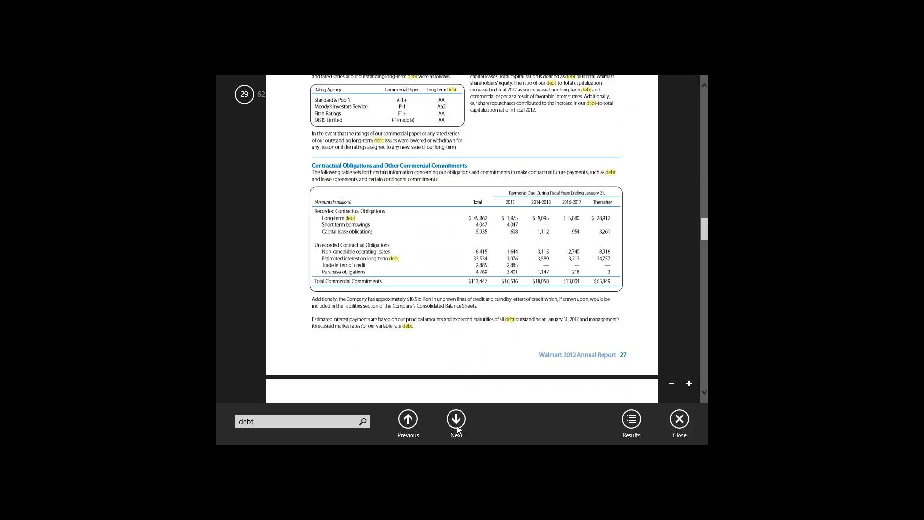
{"action": "left_click", "coordinate": [457, 422]}
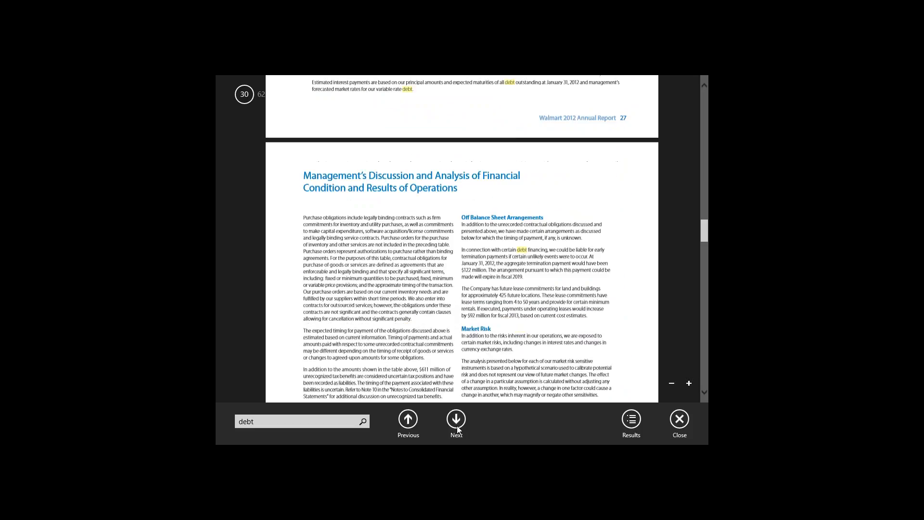
{"action": "left_click", "coordinate": [458, 427]}
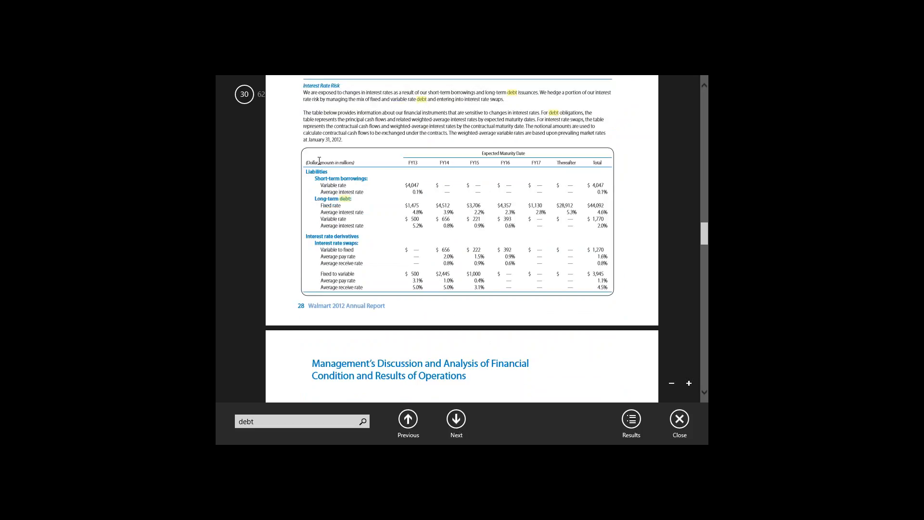
Examine the Interest Rate Risk table's short-term borrowings rows and select the FY13 average interest rate
{"action": "left_click_drag", "start_coordinate": [305, 157], "coordinate": [578, 287]}
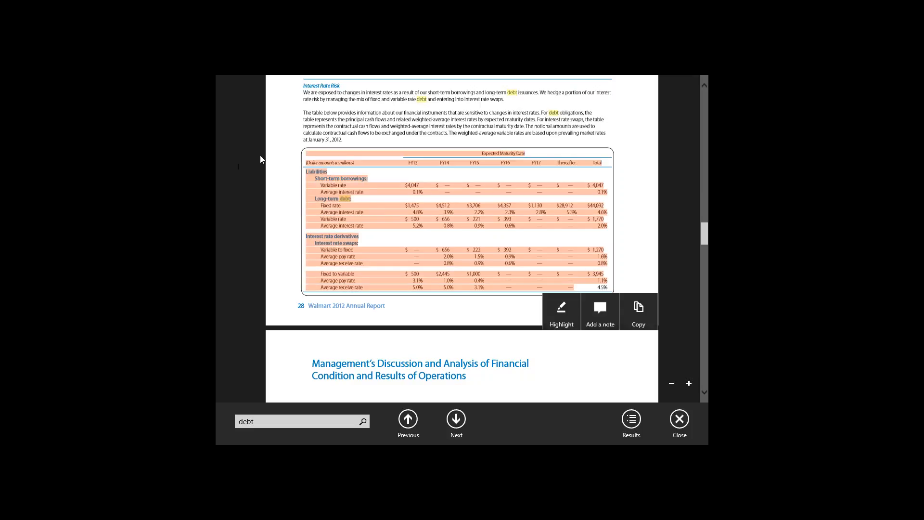
{"action": "left_click", "coordinate": [310, 163]}
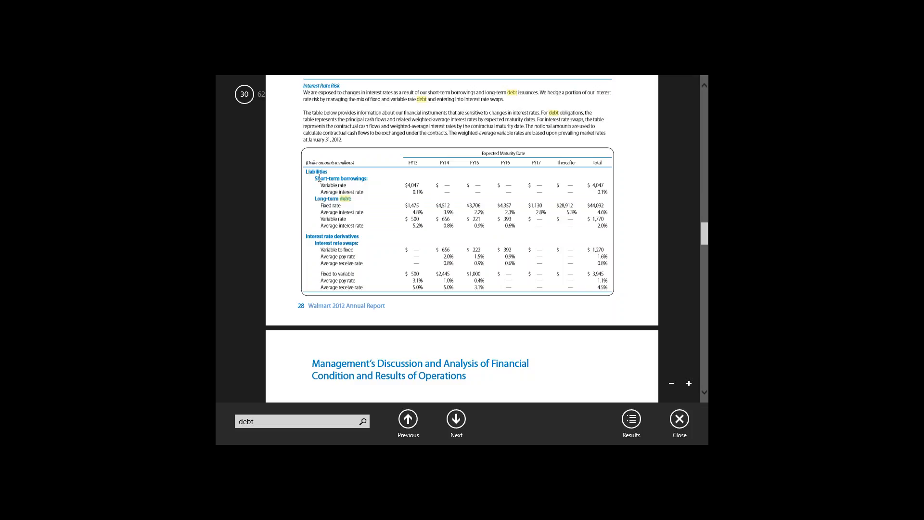
{"action": "left_click_drag", "start_coordinate": [313, 179], "coordinate": [610, 192]}
{"action": "left_click_drag", "start_coordinate": [609, 192], "coordinate": [609, 193]}
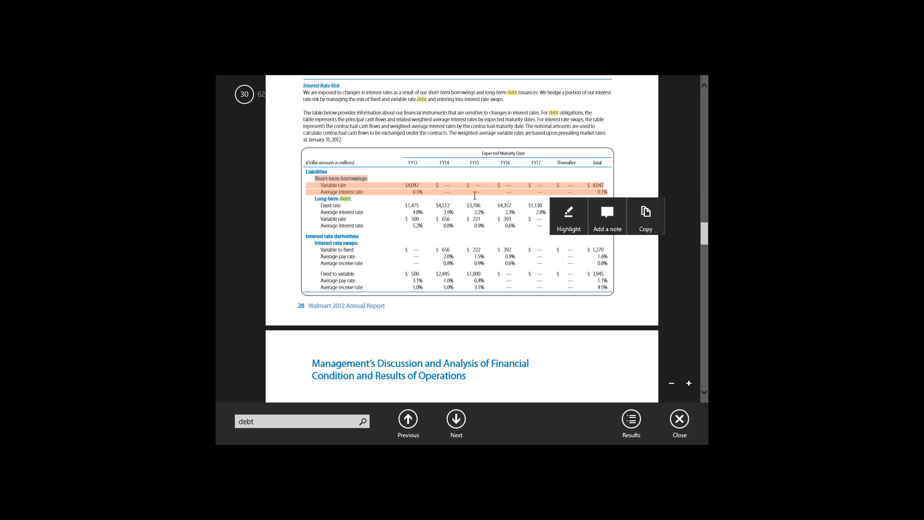
{"action": "left_click", "coordinate": [408, 193]}
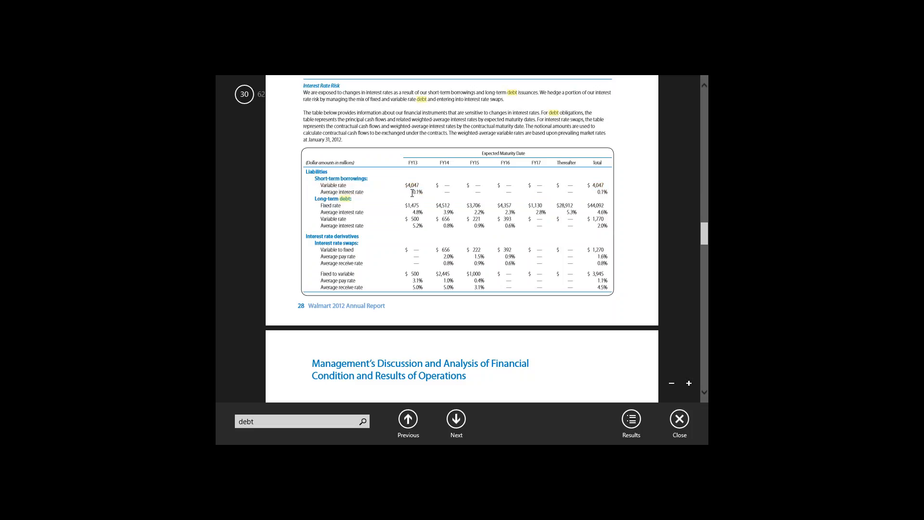
{"action": "mouse_move", "coordinate": [412, 192]}
{"action": "left_mouse_down"}
{"action": "mouse_move", "coordinate": [443, 193]}
{"action": "mouse_move", "coordinate": [424, 194]}
{"action": "left_mouse_up"}
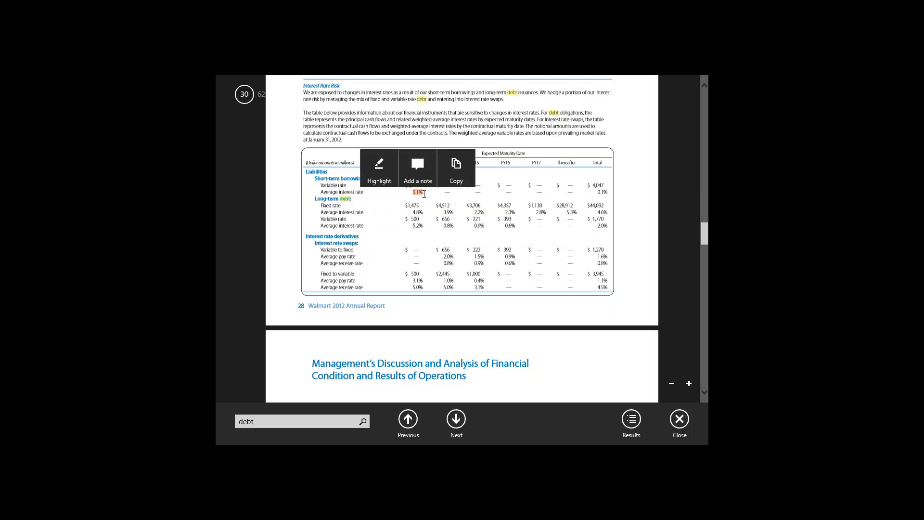
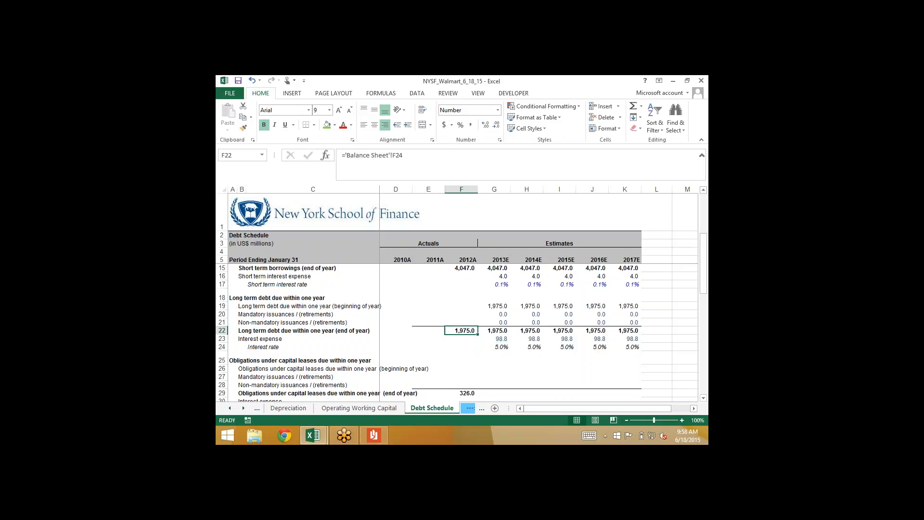
Using the FY13 fixed and variable long-term debt figures in the annual report, enter =1475*4.8%+500*5.2% as the 2013E interest expense in G23
{"action": "key", "text": "Down"}
{"action": "key", "text": "Down"}
{"action": "key", "text": "Down"}
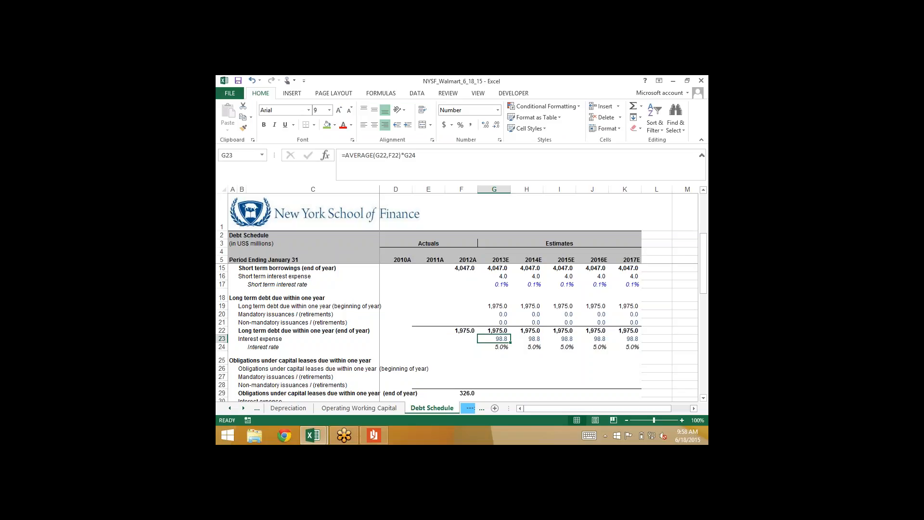
{"action": "type", "text": "="}
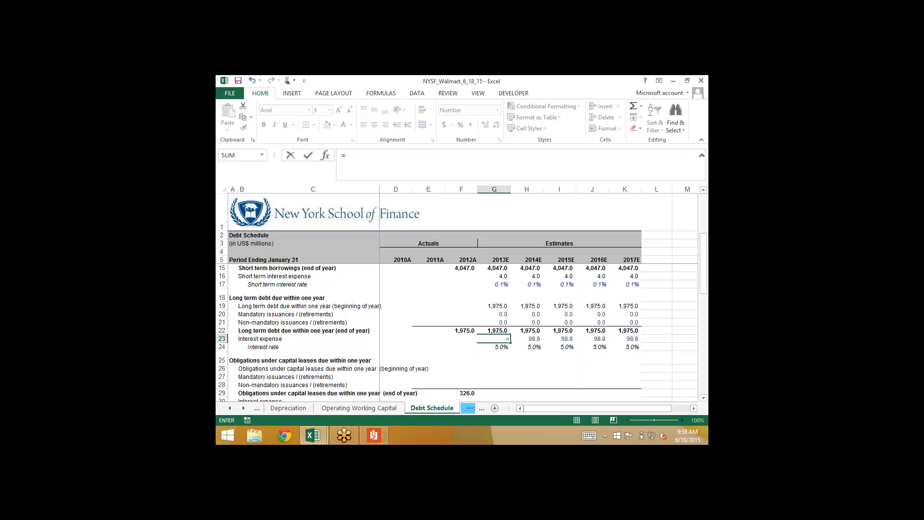
{"action": "key", "text": "alt+Tab"}
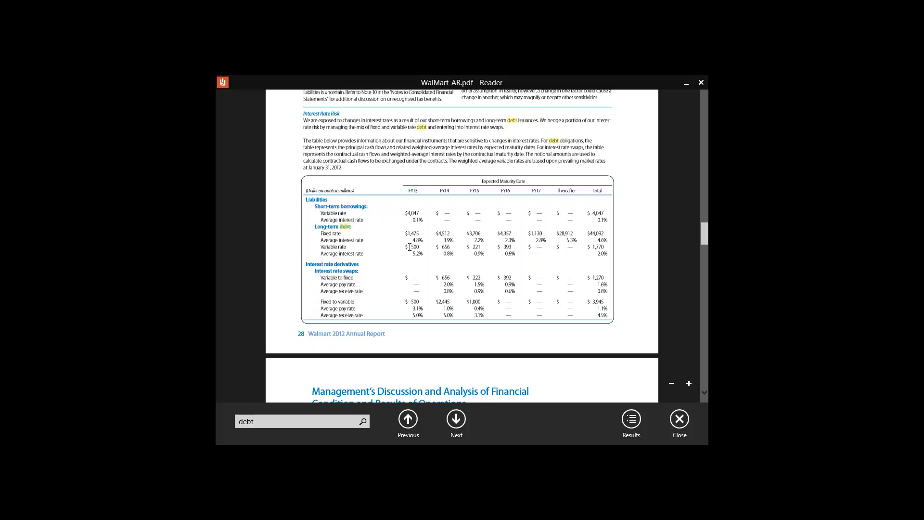
{"action": "key", "text": "alt+Tab"}
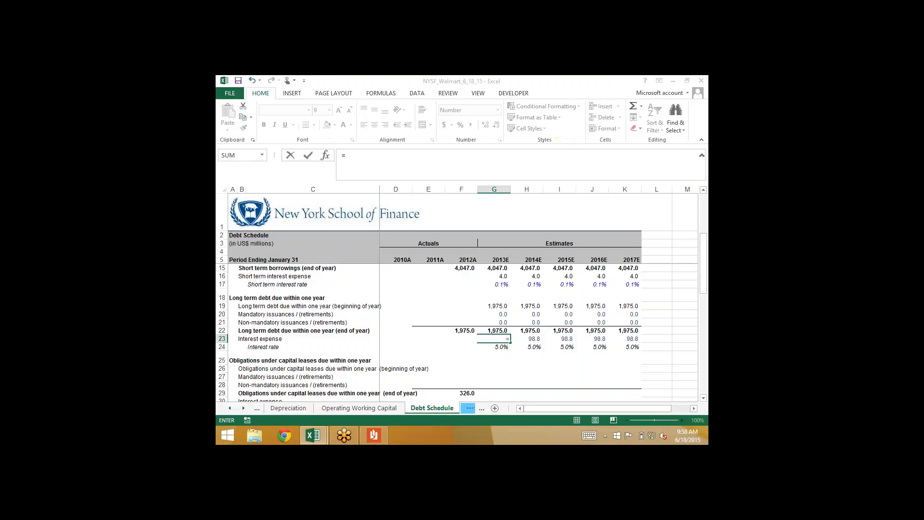
{"action": "type", "text": "475*4.8"}
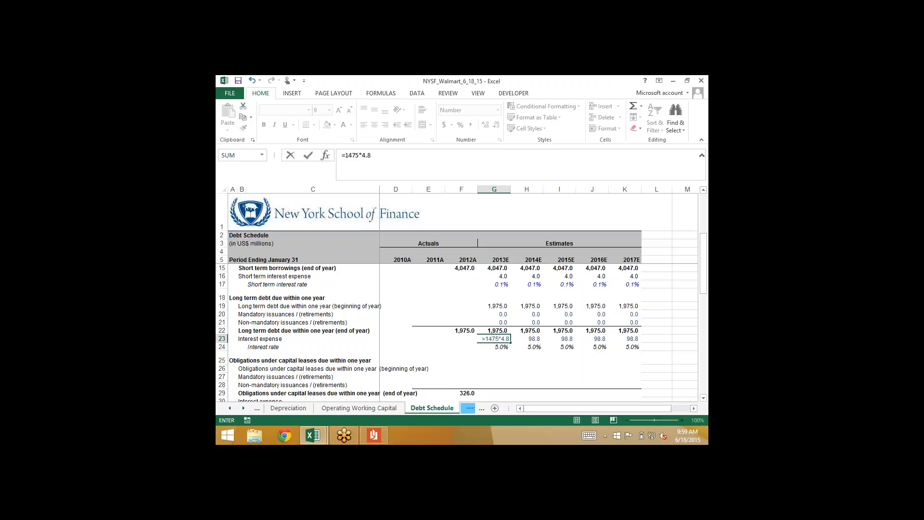
{"action": "type", "text": "%+500*5.2%"}
{"action": "key", "text": "Return"}
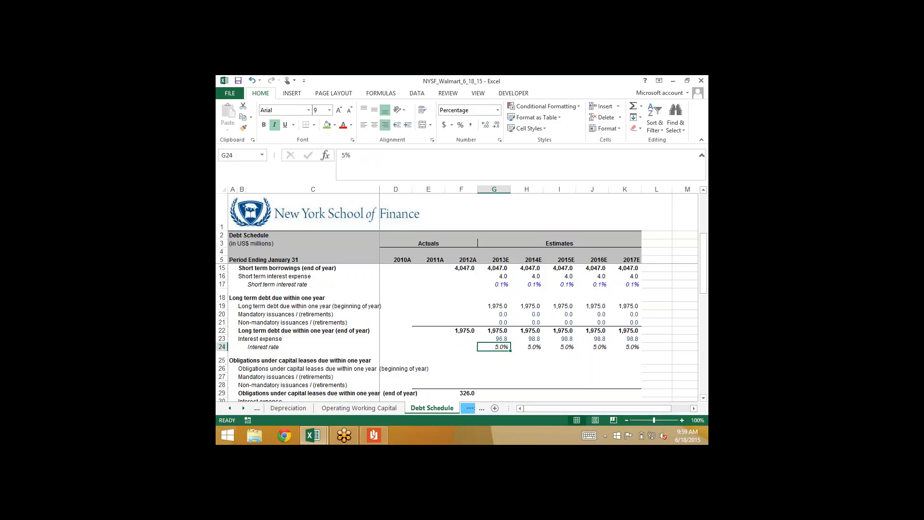
{"action": "key", "text": "Up"}
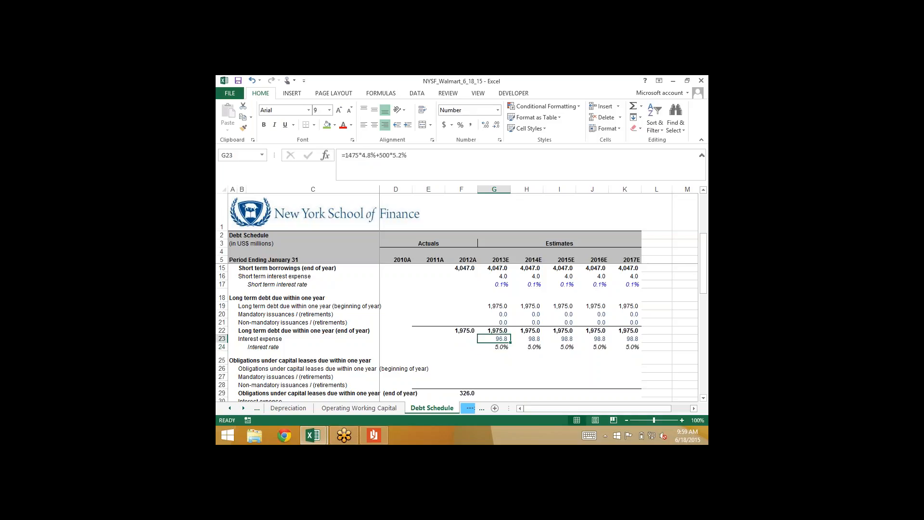
{"action": "key", "text": "F2"}
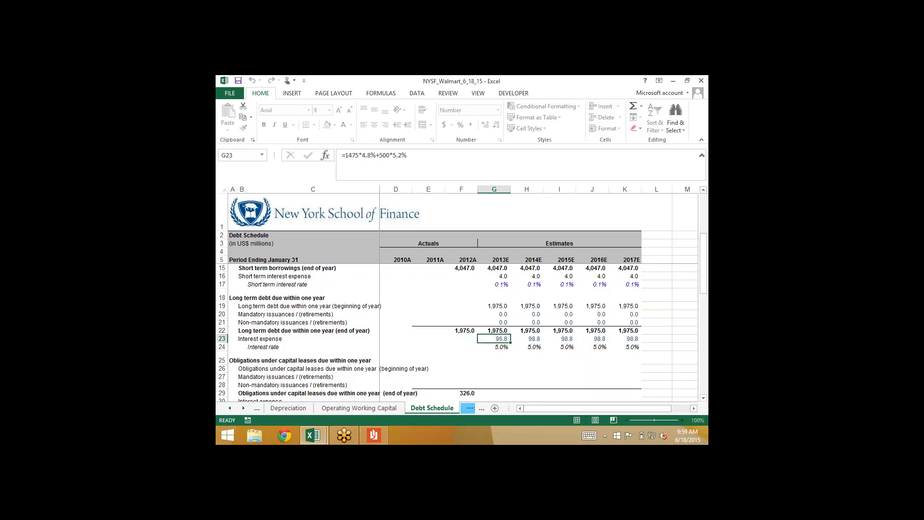
{"action": "key", "text": "Return"}
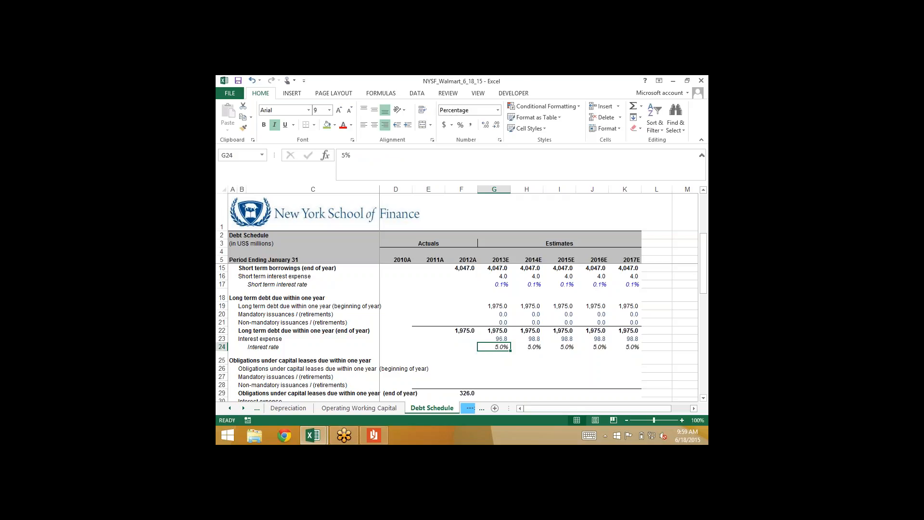
Calculate the 2013E interest rate on long term debt due within one year in G24 as =G23/G22, and recheck the G23 formula
{"action": "type", "text": "="}
{"action": "key", "text": "Up"}
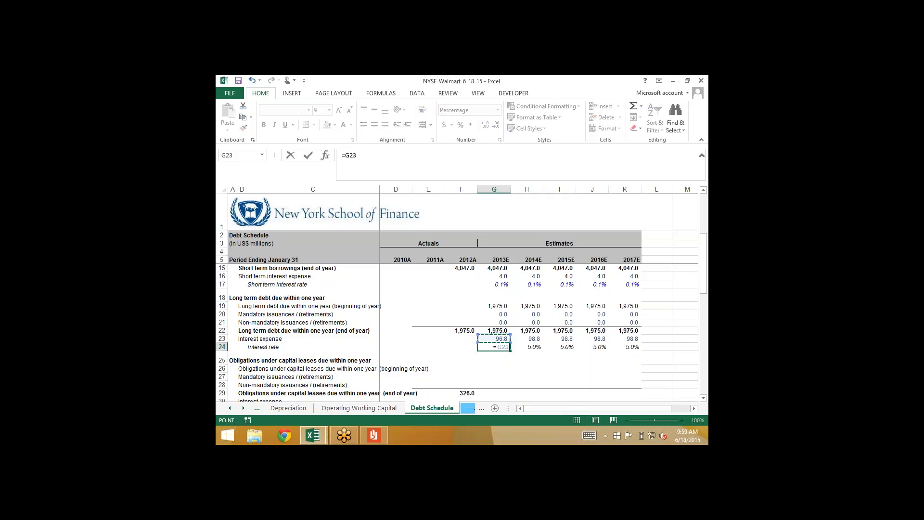
{"action": "type", "text": "/"}
{"action": "key", "text": "Up"}
{"action": "key", "text": "Up"}
{"action": "key", "text": "ctrl+Return"}
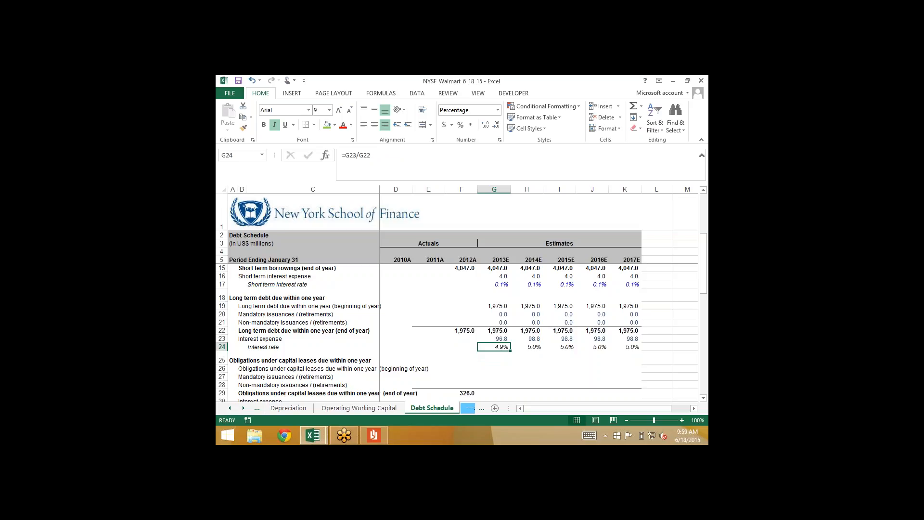
{"action": "key", "text": "Up"}
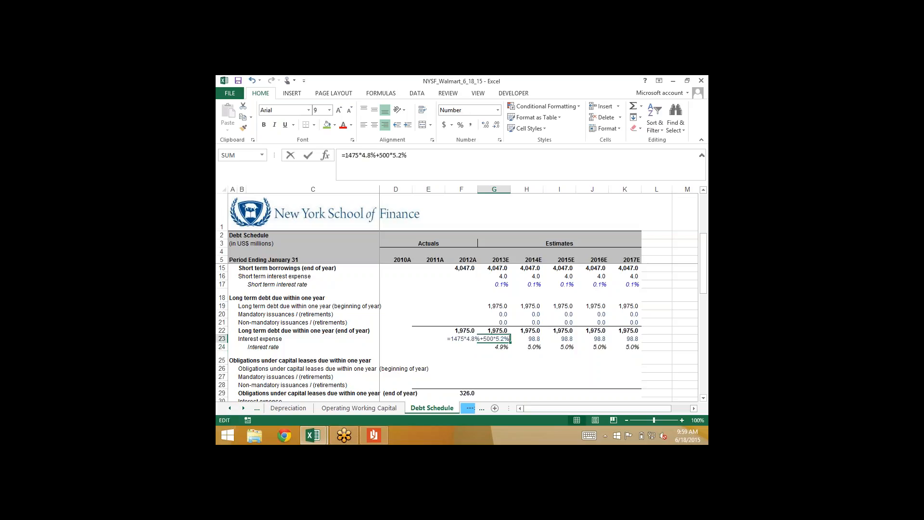
{"action": "key", "text": "F2"}
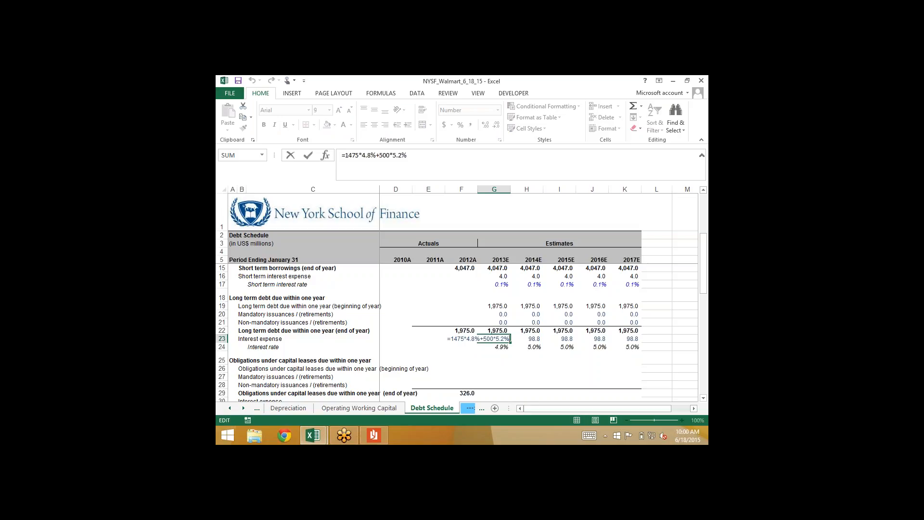
{"action": "key", "text": "Return"}
Link the 2014E interest rate in H24 to the prior year with =G24 and fill it across to 2017E
{"action": "key", "text": "Right"}
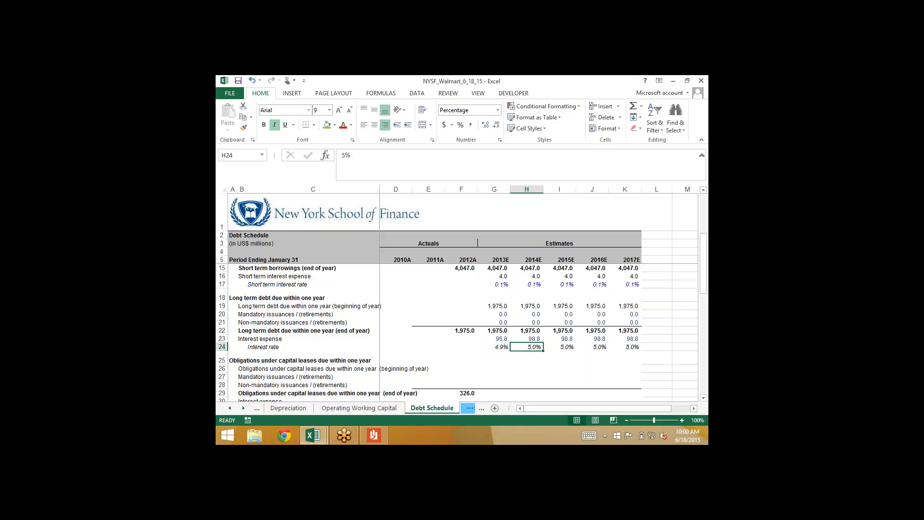
{"action": "key", "text": "Right"}
{"action": "key", "text": "Left"}
{"action": "type", "text": "="}
{"action": "key", "text": "Left"}
{"action": "key", "text": "ctrl+Return"}
{"action": "key", "text": "shift+Right"}
{"action": "key", "text": "shift+Right"}
{"action": "key", "text": "shift+Right"}
{"action": "key", "text": "shift+Right"}
{"action": "key", "text": "shift+Left"}
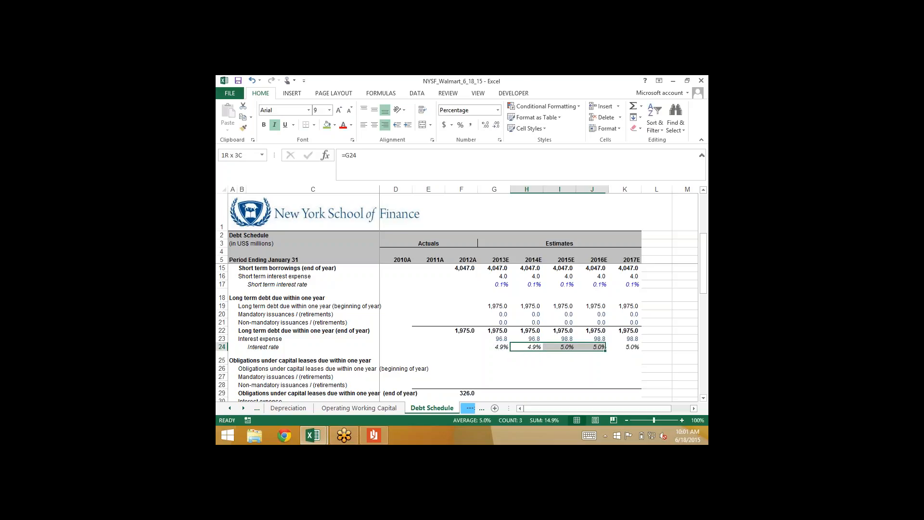
{"action": "key", "text": "ctrl+r"}
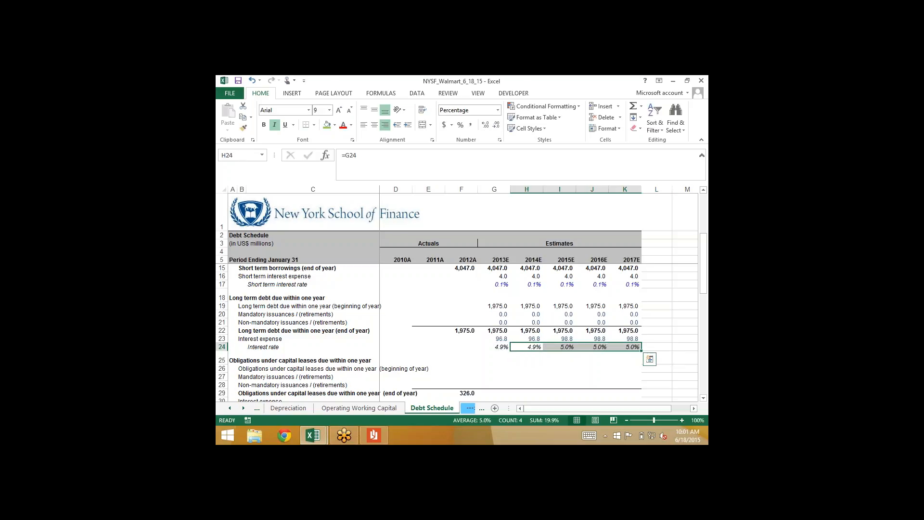
{"action": "key", "text": "Left"}
{"action": "key", "text": "Right"}
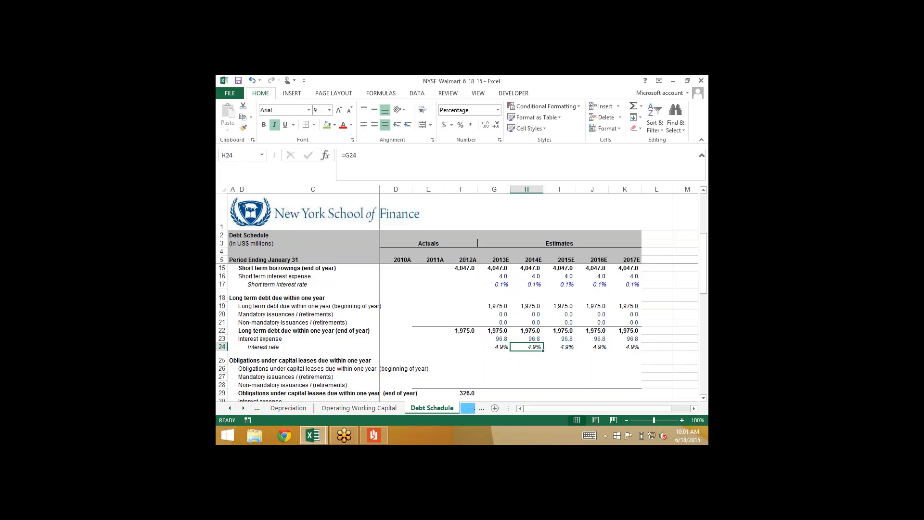
Fill the 2014E interest expense formula =AVERAGE(H22,G22)*H24 in H23 across to 2017E
{"action": "key", "text": "Right"}
{"action": "key", "text": "Right"}
{"action": "key", "text": "Right"}
{"action": "key", "text": "Left"}
{"action": "key", "text": "Left"}
{"action": "key", "text": "Left"}
{"action": "key", "text": "Up"}
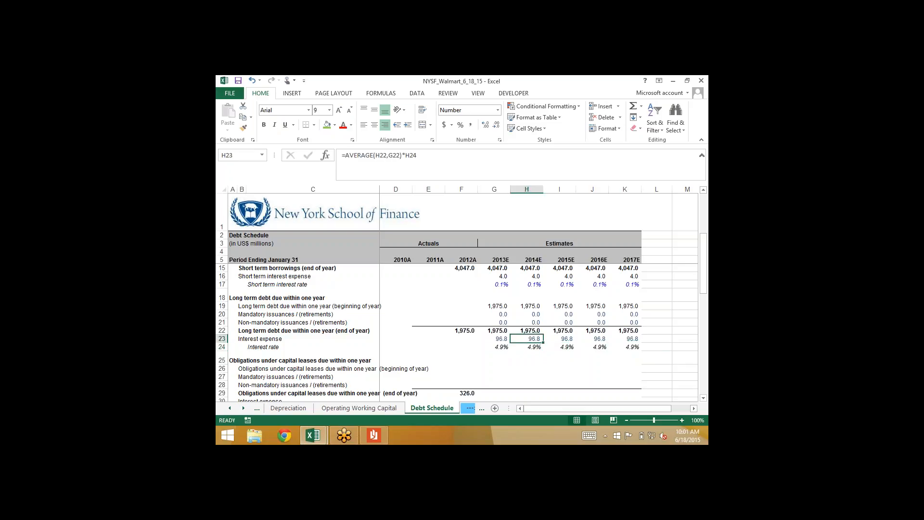
{"action": "key", "text": "shift+Right"}
{"action": "key", "text": "shift+Right"}
{"action": "key", "text": "shift+Right"}
{"action": "key", "text": "ctrl+r"}
{"action": "key", "text": "Left"}
{"action": "key", "text": "Right"}
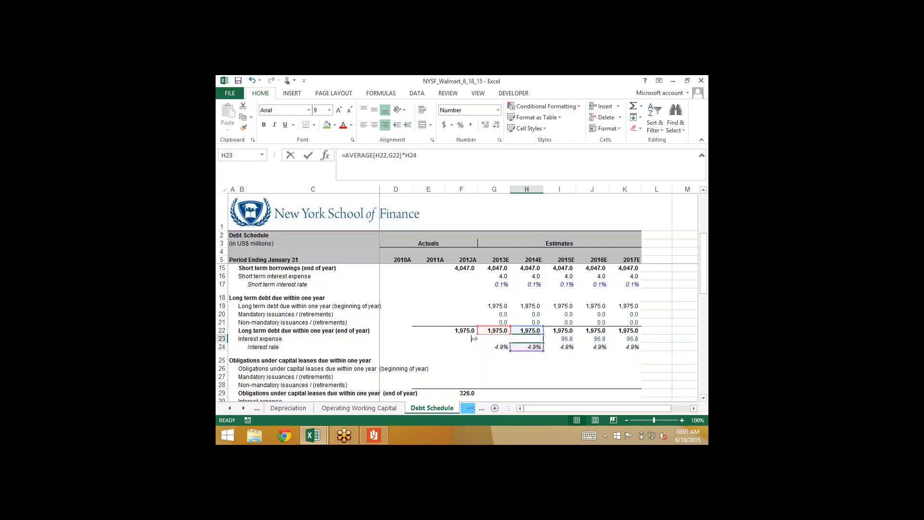
Examine the interest expense formulas in row 23 from 2013E to 2017E, comparing the 2013E formula with the average-balance formulas
{"action": "key", "text": "F2"}
{"action": "key", "text": "Escape"}
{"action": "key", "text": "Left"}
{"action": "key", "text": "F2"}
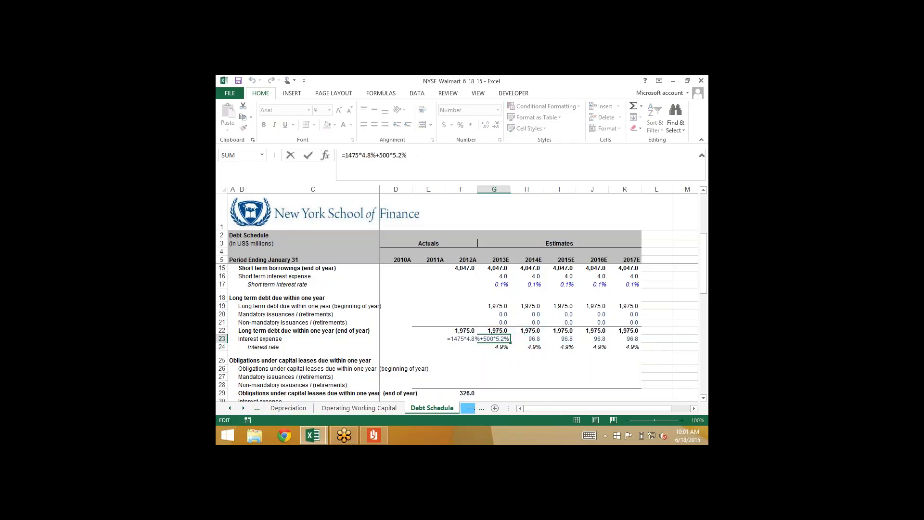
{"action": "key", "text": "Escape"}
{"action": "key", "text": "Right"}
{"action": "key", "text": "F2"}
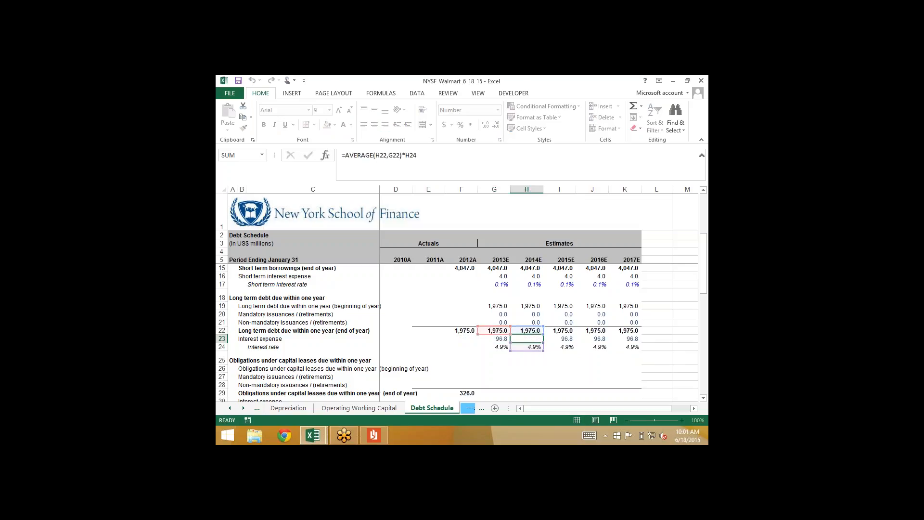
{"action": "key", "text": "Escape"}
{"action": "key", "text": "Right"}
{"action": "key", "text": "F2"}
{"action": "key", "text": "Escape"}
{"action": "key", "text": "Right"}
{"action": "key", "text": "F2"}
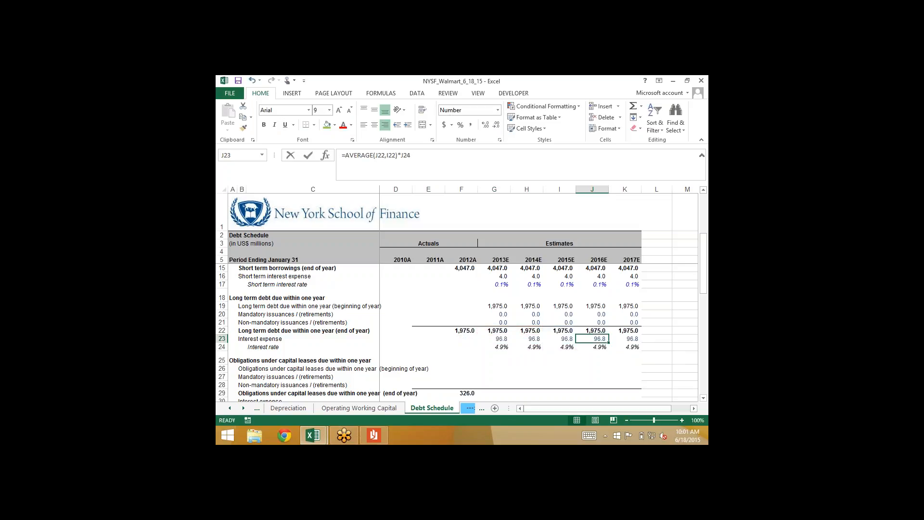
{"action": "key", "text": "Escape"}
{"action": "key", "text": "Right"}
{"action": "key", "text": "F2"}
{"action": "key", "text": "Escape"}
{"action": "key", "text": "Left"}
{"action": "key", "text": "F2"}
{"action": "key", "text": "Escape"}
{"action": "key", "text": "Left"}
{"action": "key", "text": "F2"}
{"action": "key", "text": "Escape"}
{"action": "key", "text": "Left"}
{"action": "key", "text": "F2"}
{"action": "key", "text": "Escape"}
{"action": "key", "text": "F2"}
{"action": "key", "text": "Escape"}
{"action": "key", "text": "Right"}
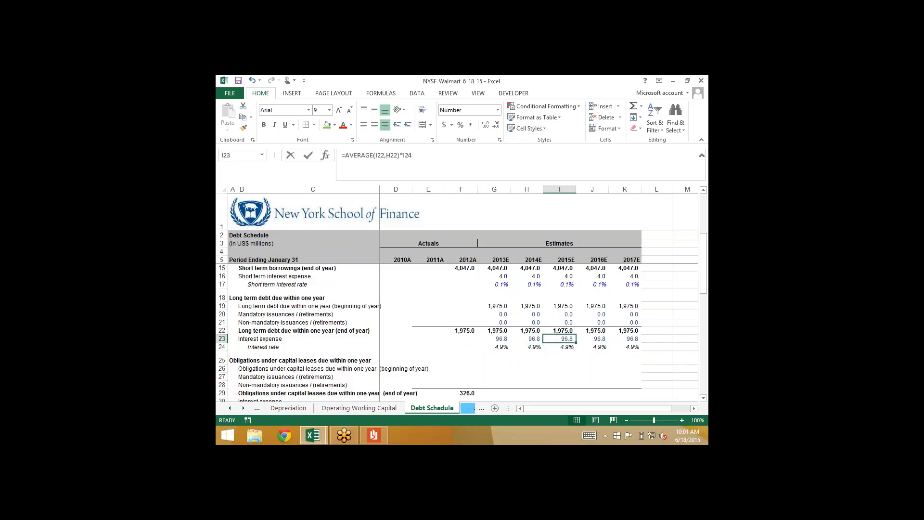
{"action": "key", "text": "F2"}
{"action": "key", "text": "Escape"}
{"action": "key", "text": "Right"}
{"action": "key", "text": "F2"}
{"action": "key", "text": "Escape"}
{"action": "key", "text": "Right"}
{"action": "key", "text": "F2"}
{"action": "key", "text": "Escape"}
{"action": "key", "text": "Left"}
{"action": "key", "text": "F2"}
{"action": "key", "text": "Escape"}
{"action": "key", "text": "Left"}
{"action": "key", "text": "F2"}
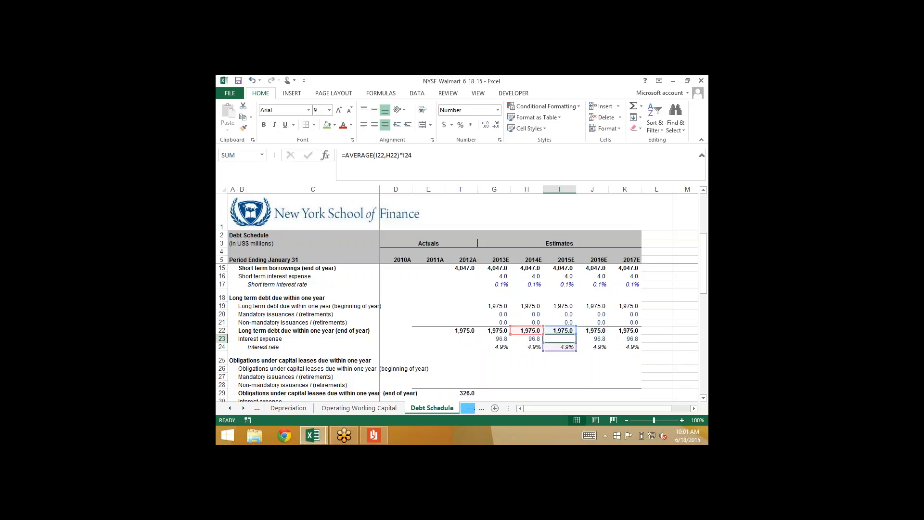
{"action": "key", "text": "Escape"}
{"action": "key", "text": "Left"}
{"action": "key", "text": "F2"}
{"action": "key", "text": "Escape"}
{"action": "key", "text": "Left"}
{"action": "key", "text": "F2"}
{"action": "key", "text": "Escape"}
{"action": "key", "text": "Right"}
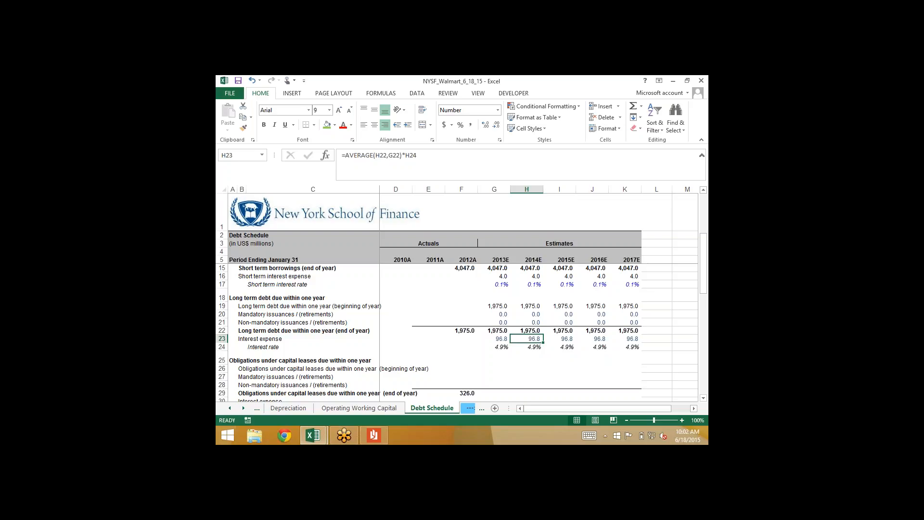
Set the 2013E beginning-of-year obligations under capital leases due within one year in G26 to the 2012A ending balance with =F29
{"action": "key", "text": "Down"}
{"action": "key", "text": "Down"}
{"action": "key", "text": "Down"}
{"action": "key", "text": "Down"}
{"action": "key", "text": "Down"}
{"action": "key", "text": "Down"}
{"action": "key", "text": "Down"}
{"action": "key", "text": "Down"}
{"action": "key", "text": "Left"}
{"action": "key", "text": "Up"}
{"action": "key", "text": "Left"}
{"action": "key", "text": "Up"}
{"action": "key", "text": "Right"}
{"action": "key", "text": "Up"}
{"action": "key", "text": "Up"}
{"action": "key", "text": "Up"}
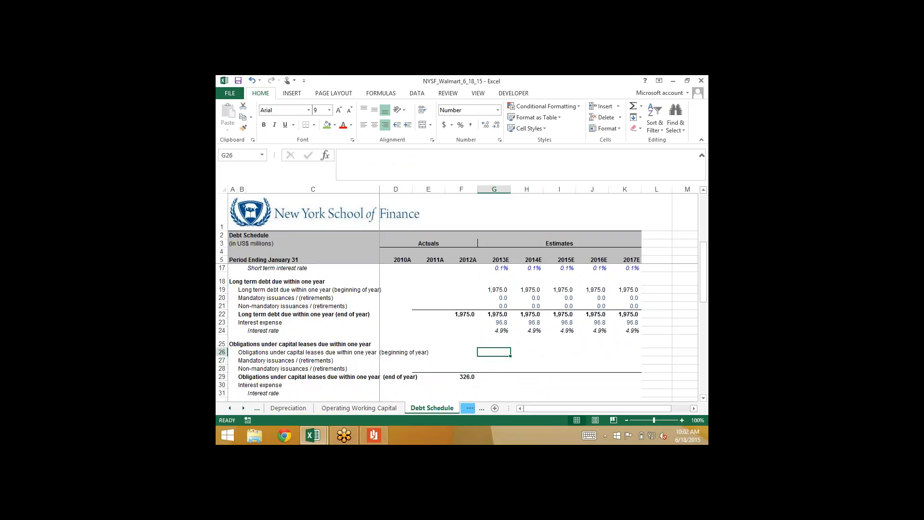
{"action": "type", "text": "="}
{"action": "key", "text": "Left"}
{"action": "key", "text": "Down"}
{"action": "key", "text": "Down"}
{"action": "key", "text": "Down"}
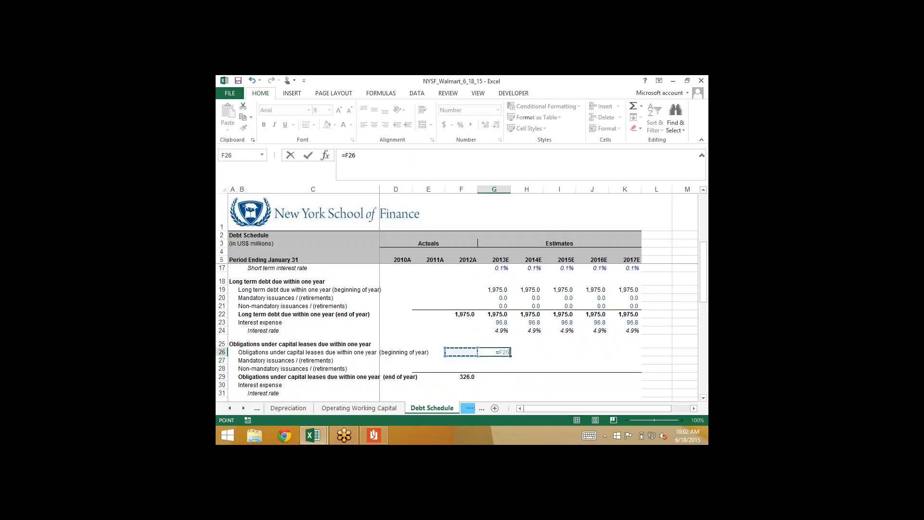
{"action": "key", "text": "ctrl+Return"}
{"action": "key", "text": "Return"}
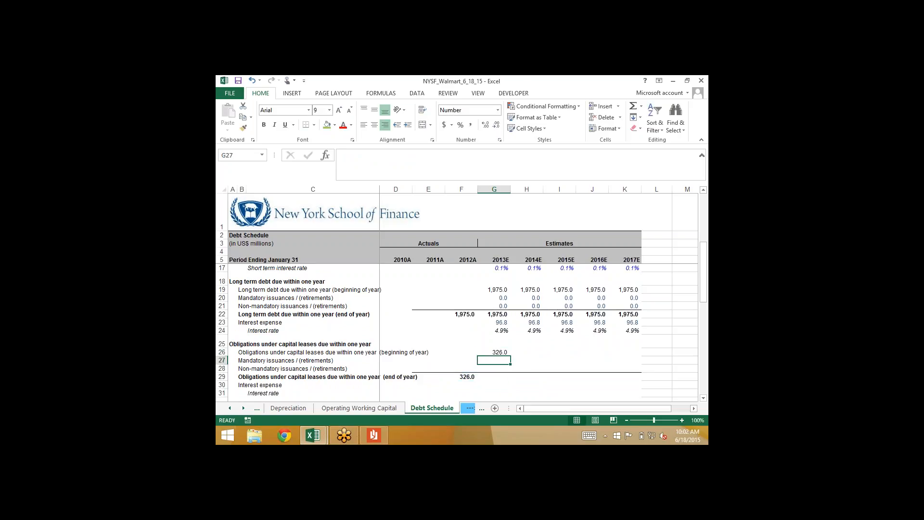
Enter 0 for the 2013E mandatory and non-mandatory capital lease issuances, and sum the end-of-year balance in G29
{"action": "type", "text": "0"}
{"action": "key", "text": "Return"}
{"action": "type", "text": "0"}
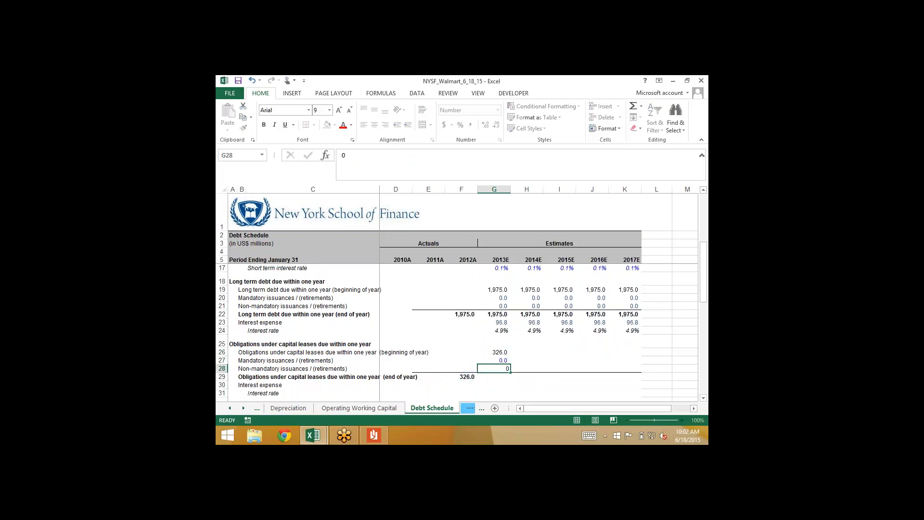
{"action": "key", "text": "Return"}
{"action": "key", "text": "alt+equal"}
{"action": "key", "text": "ctrl+Return"}
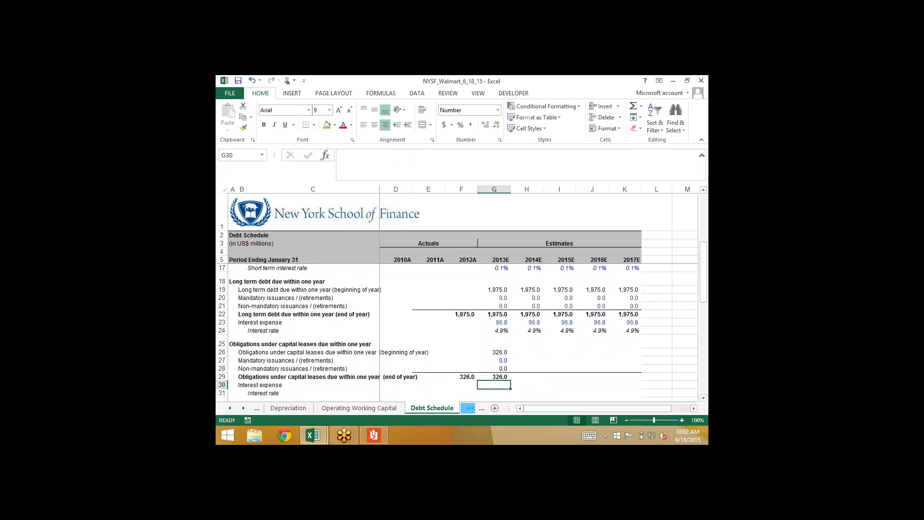
{"action": "key", "text": "Down"}
Open the Income Statement sheet and go to the 2013E interest expense (Debt) cell, G27
{"action": "left_click", "coordinate": [499, 353]}
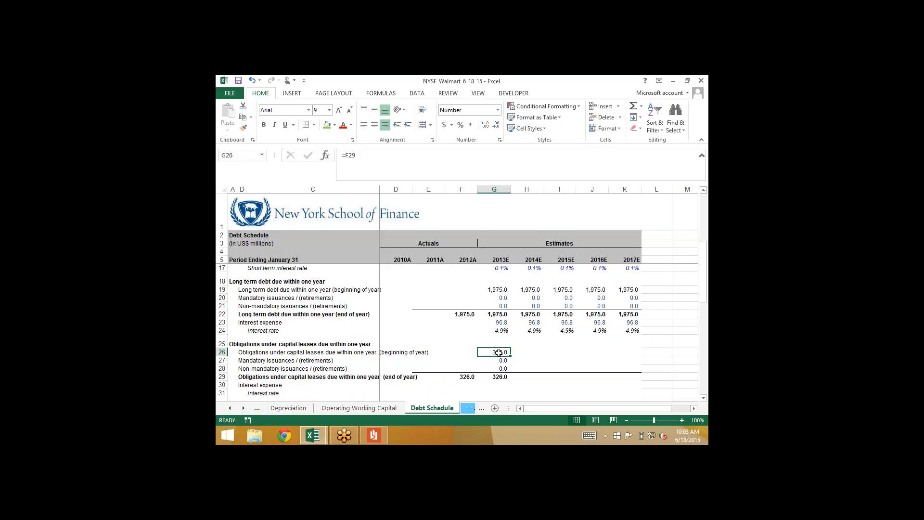
{"action": "left_click", "coordinate": [229, 408]}
{"action": "left_click", "coordinate": [229, 408]}
{"action": "left_click", "coordinate": [229, 408]}
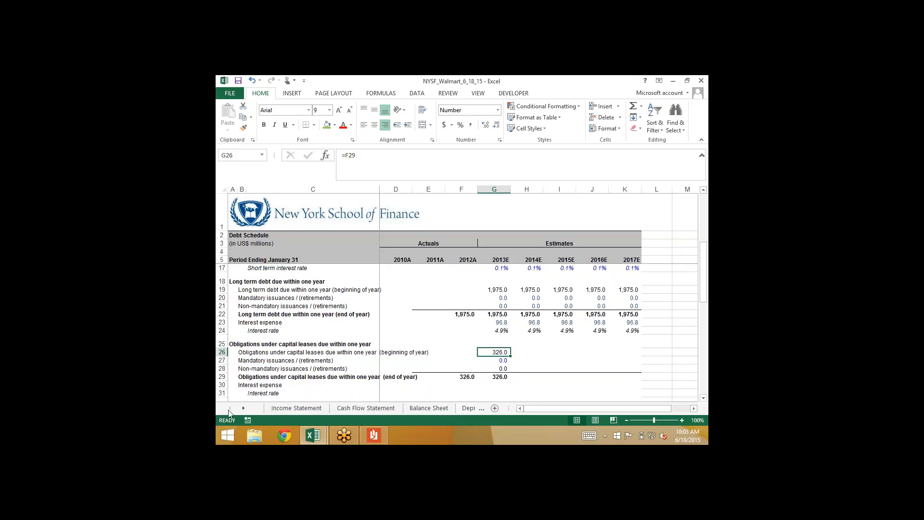
{"action": "left_click", "coordinate": [293, 408]}
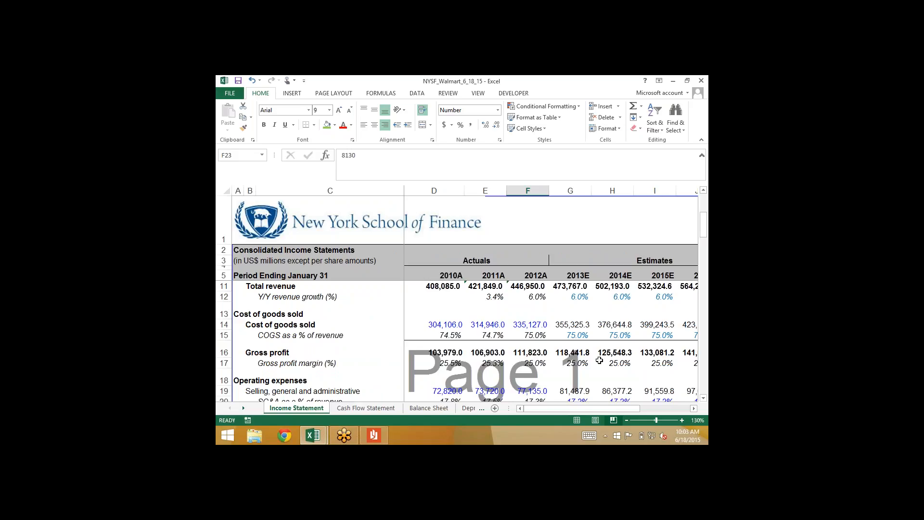
{"action": "left_click", "coordinate": [565, 364]}
{"action": "left_click", "coordinate": [567, 391]}
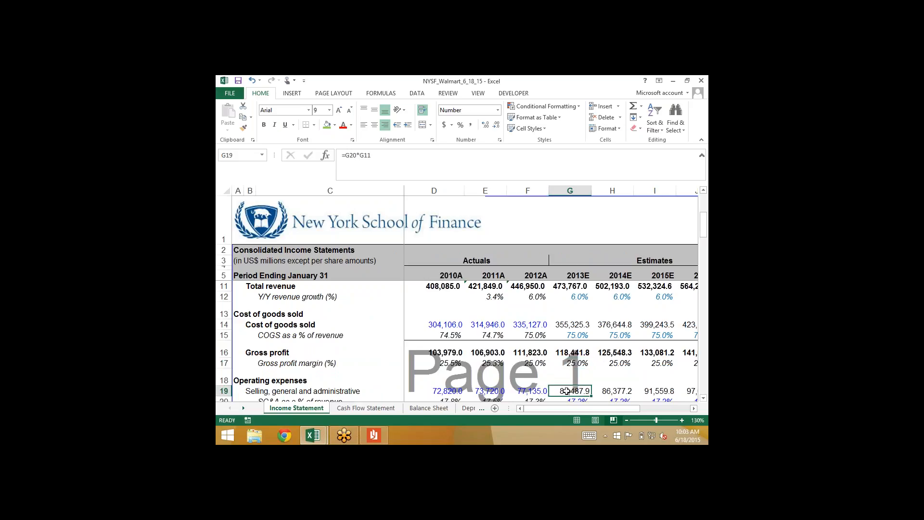
{"action": "key", "text": "Down"}
{"action": "key", "text": "Down"}
{"action": "key", "text": "Down"}
{"action": "key", "text": "Down"}
{"action": "key", "text": "Down"}
{"action": "key", "text": "Down"}
{"action": "key", "text": "Down"}
{"action": "key", "text": "Down"}
{"action": "key", "text": "Down"}
{"action": "key", "text": "Down"}
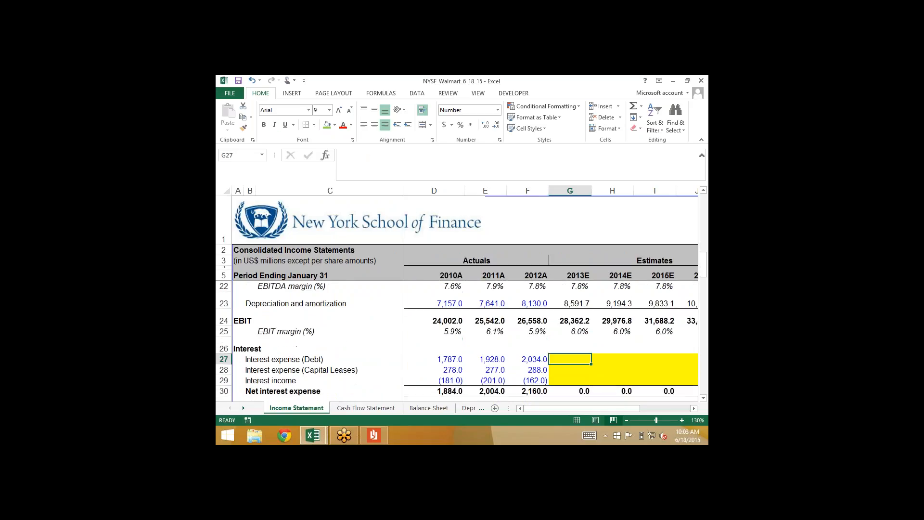
Check the 2012A interest expense for debt and for capital leases in F27 and F28 of the Income Statement
{"action": "key", "text": "Up"}
{"action": "key", "text": "Up"}
{"action": "key", "text": "Left"}
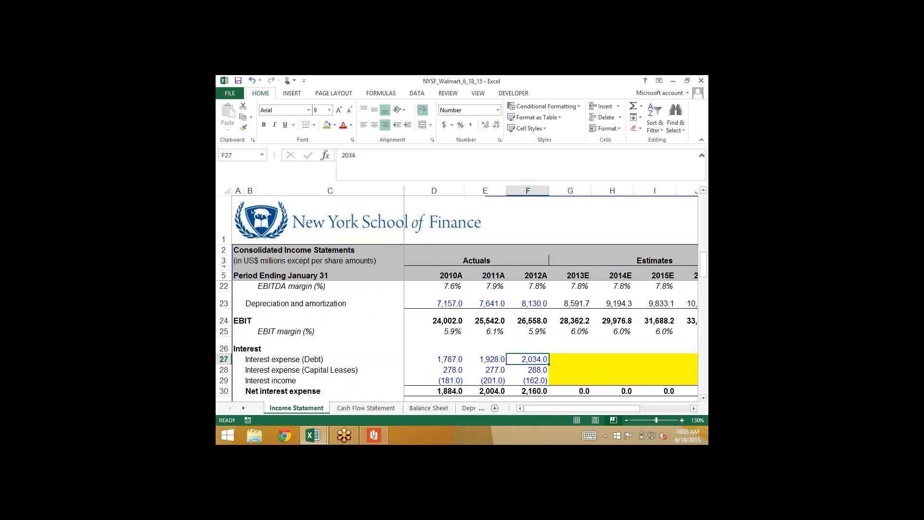
{"action": "key", "text": "Down"}
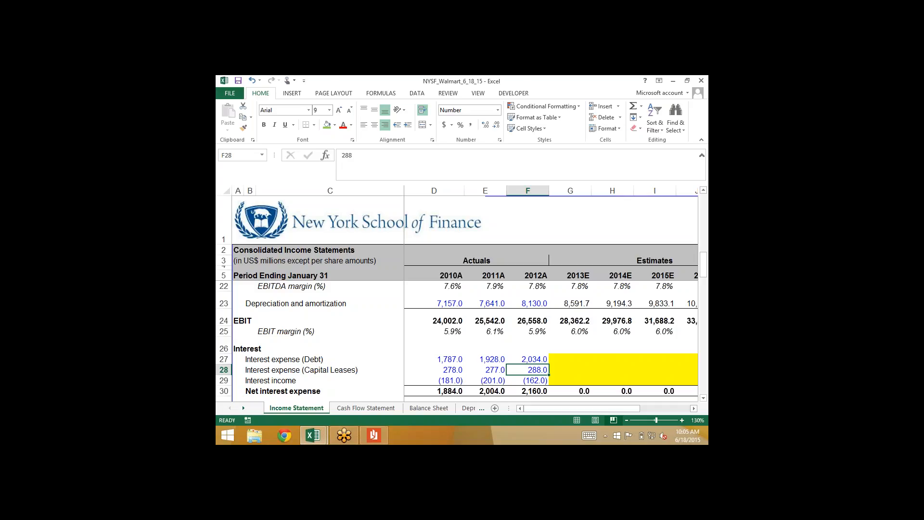
Open the Balance Sheet and locate the 2011A long-term obligations under capital leases in E29
{"action": "left_click", "coordinate": [419, 409]}
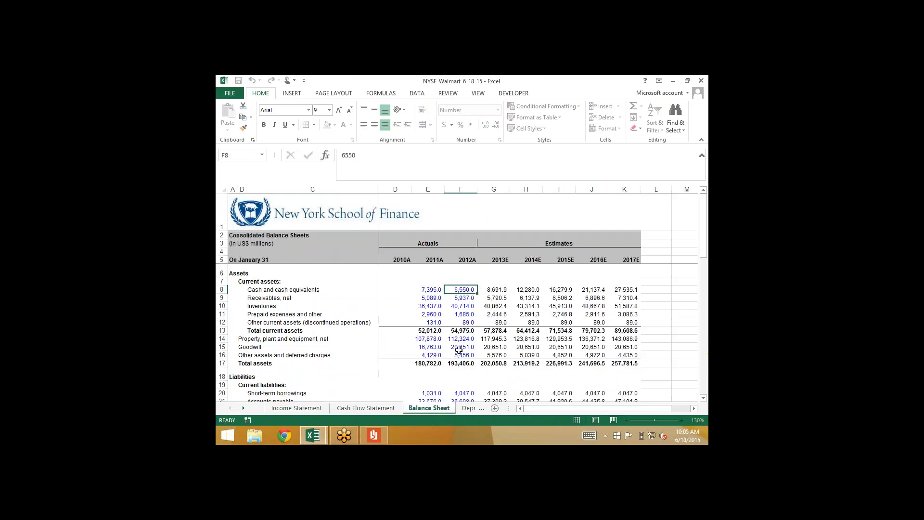
{"action": "left_click", "coordinate": [459, 349]}
{"action": "scroll", "coordinate": [459, 348], "scroll_direction": "down", "scroll_amount": 4}
{"action": "scroll", "coordinate": [458, 332], "scroll_direction": "down", "scroll_amount": 3}
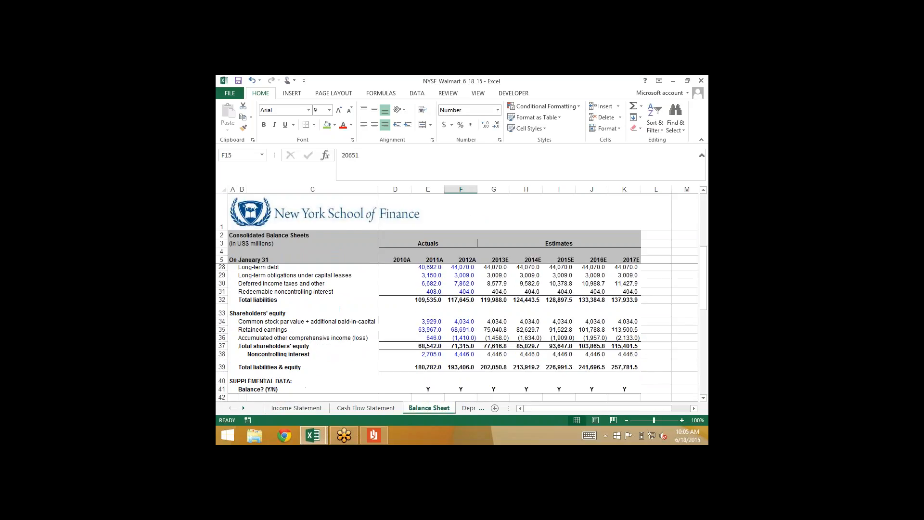
{"action": "left_click", "coordinate": [427, 292]}
{"action": "key", "text": "Up"}
{"action": "key", "text": "Up"}
{"action": "key", "text": "Up"}
{"action": "key", "text": "Up"}
{"action": "key", "text": "Up"}
{"action": "key", "text": "Down"}
{"action": "key", "text": "Down"}
{"action": "key", "text": "Down"}
{"action": "key", "text": "Down"}
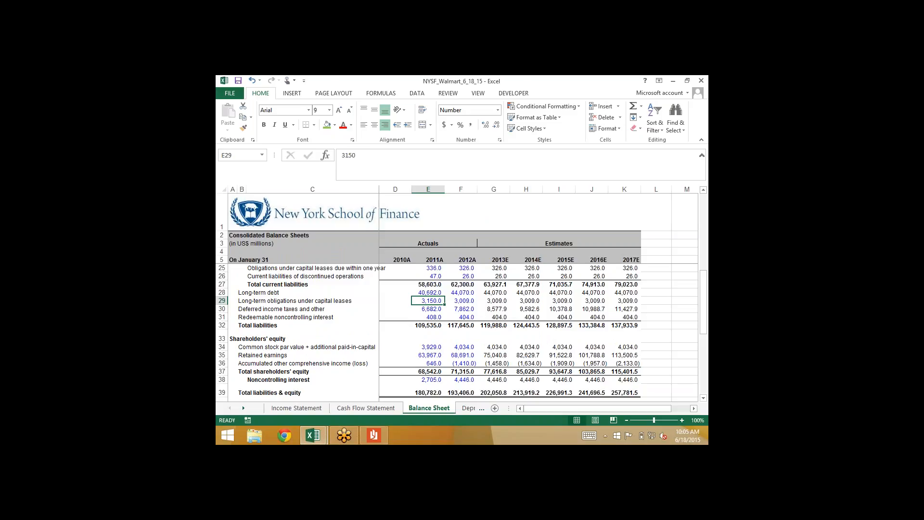
Check the 2011A capital lease obligations due within one year, plus the 2011A and 2012A long-term capital lease obligations
{"action": "key", "text": "Up"}
{"action": "key", "text": "Up"}
{"action": "key", "text": "Up"}
{"action": "key", "text": "Up"}
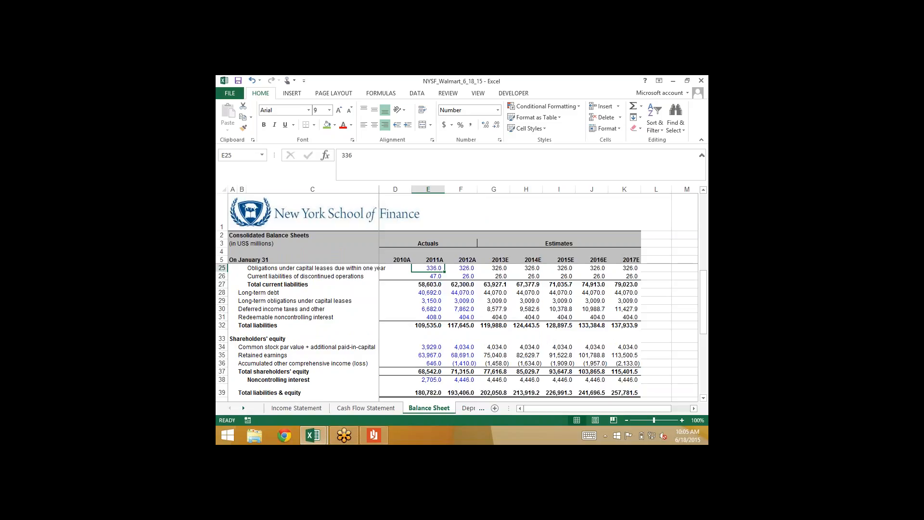
{"action": "key", "text": "Down"}
{"action": "key", "text": "Down"}
{"action": "key", "text": "Down"}
{"action": "key", "text": "Down"}
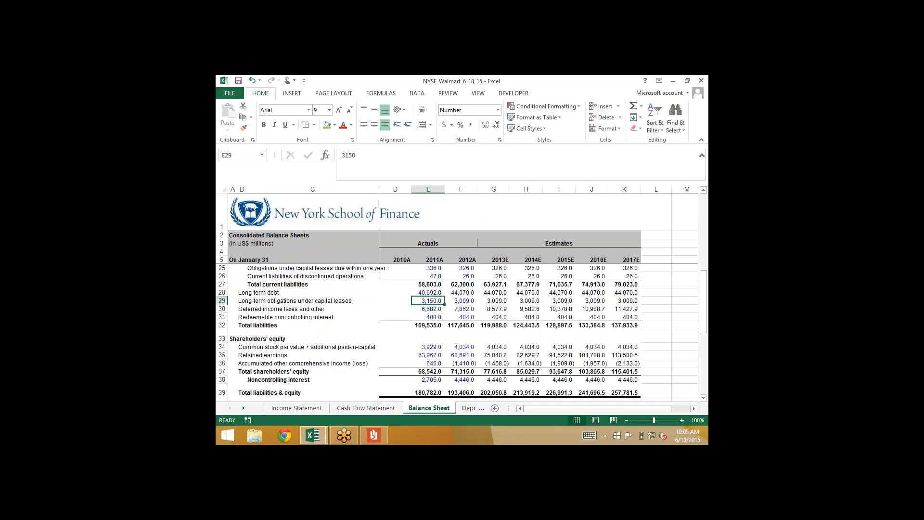
{"action": "key", "text": "Right"}
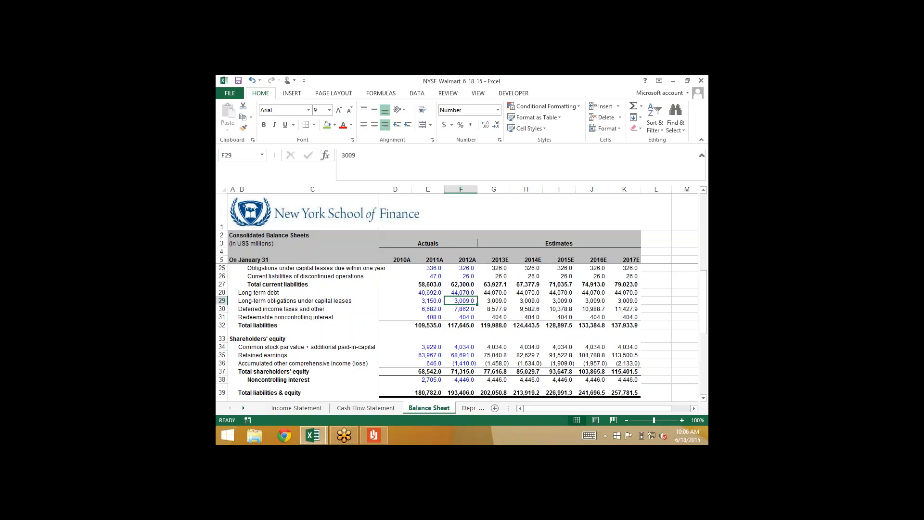
Return to the Debt Schedule sheet and go to the 2013E interest rate cell for capital leases due within one year, G31
{"action": "left_click", "coordinate": [464, 408]}
{"action": "left_click", "coordinate": [460, 408]}
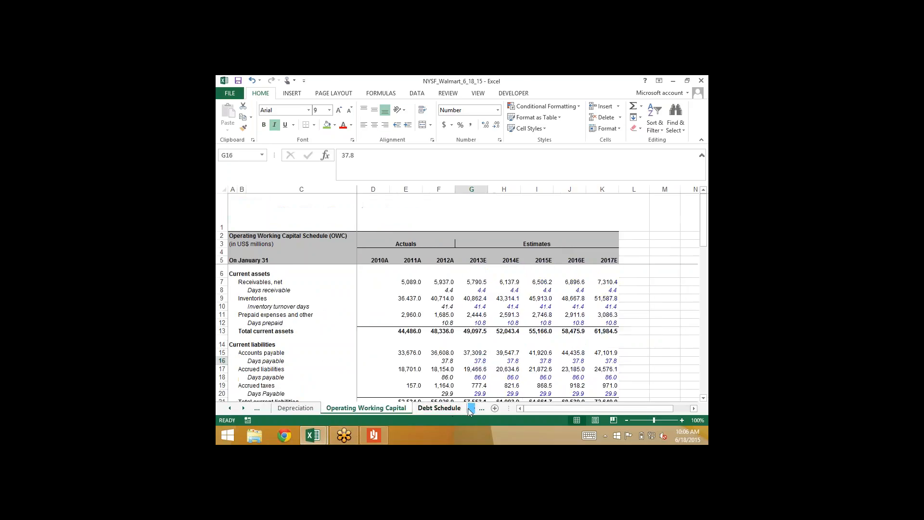
{"action": "left_click", "coordinate": [468, 408]}
{"action": "key", "text": "Down"}
{"action": "key", "text": "Down"}
{"action": "key", "text": "Down"}
{"action": "key", "text": "Down"}
{"action": "key", "text": "Down"}
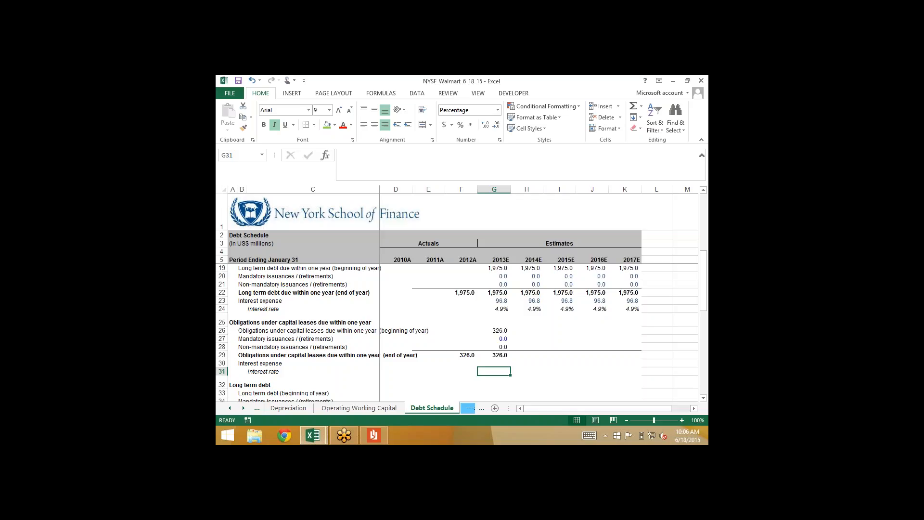
Calculate the 2013E interest rate on capital leases due within one year in G31 with =288/AVERAGE(336+3150,326+3009)
{"action": "type", "text": "="}
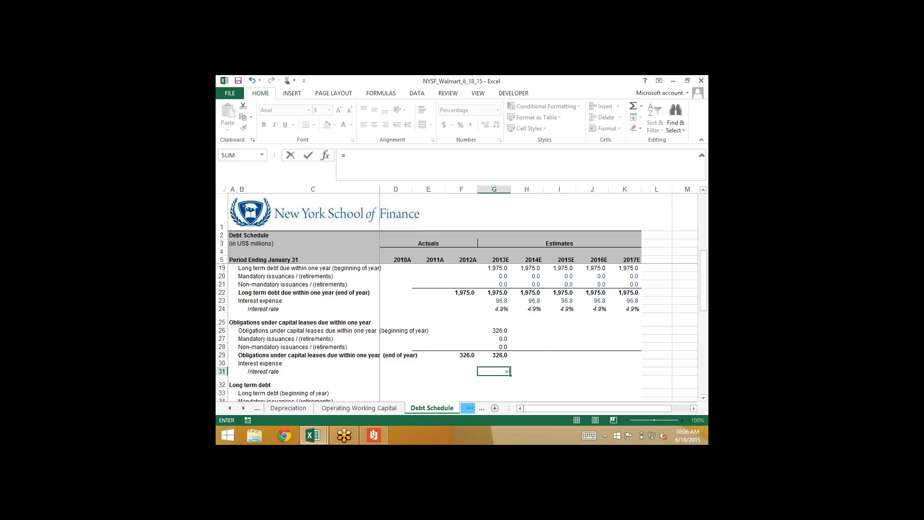
{"action": "type", "text": "288/average"}
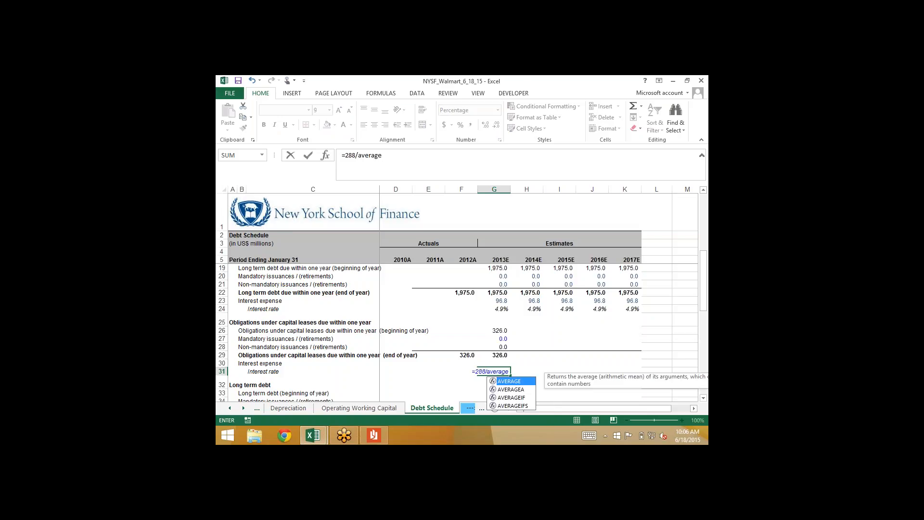
{"action": "type", "text": "(336"}
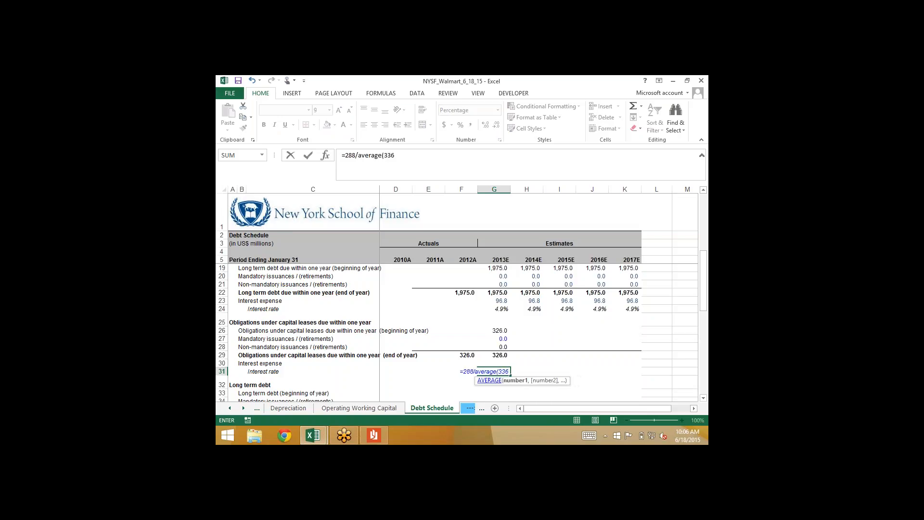
{"action": "type", "text": "+3150,"}
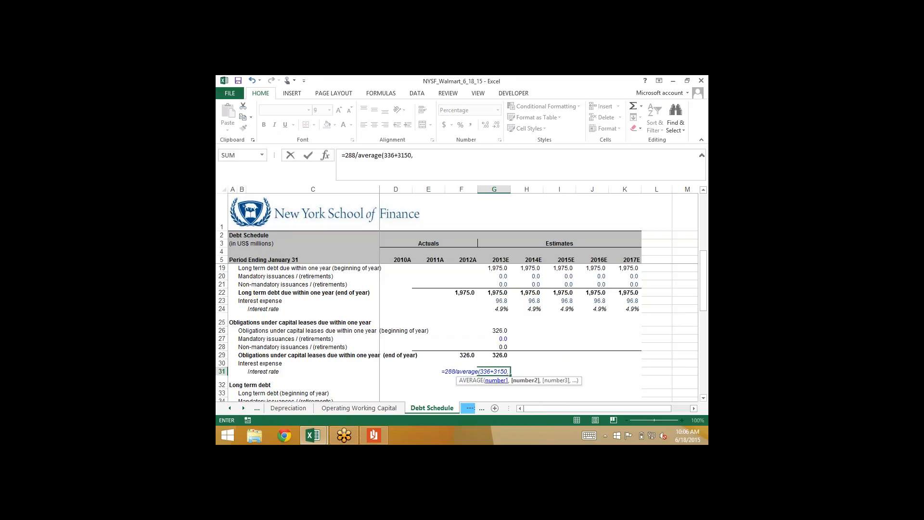
{"action": "type", "text": "326+"}
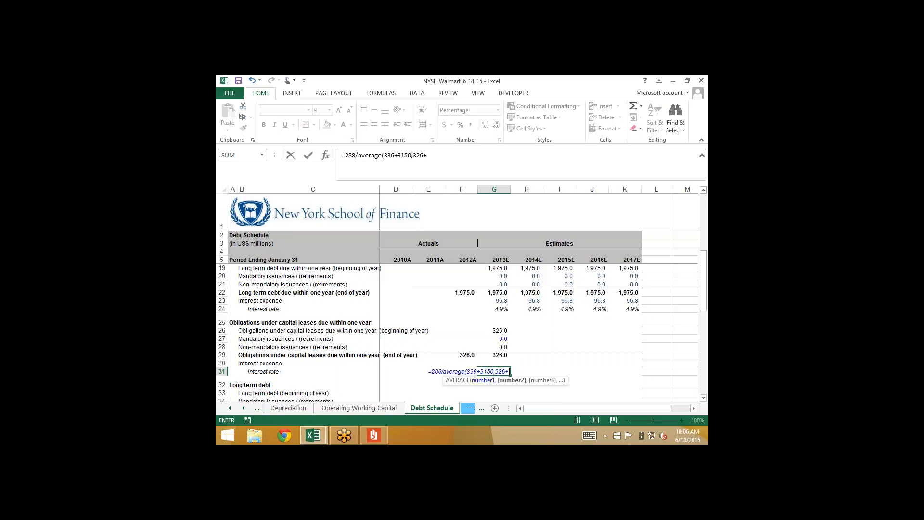
{"action": "type", "text": "3009)"}
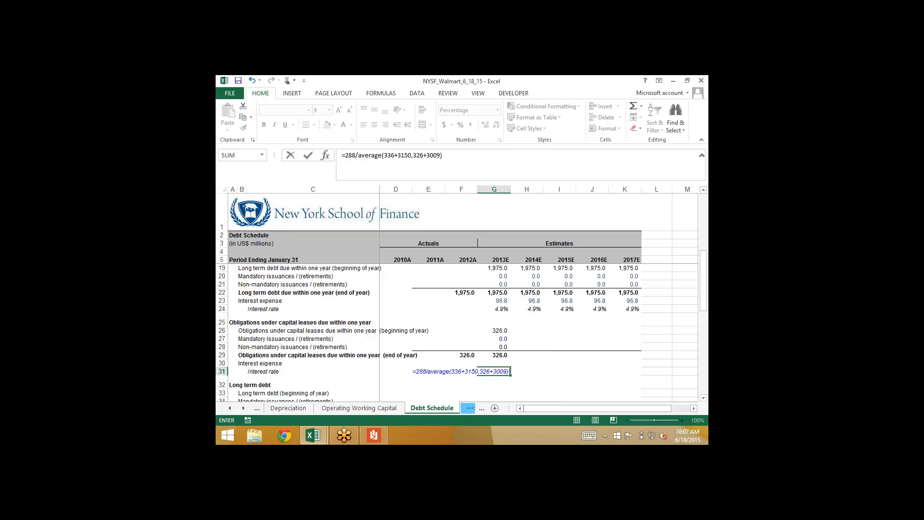
{"action": "key", "text": "Return"}
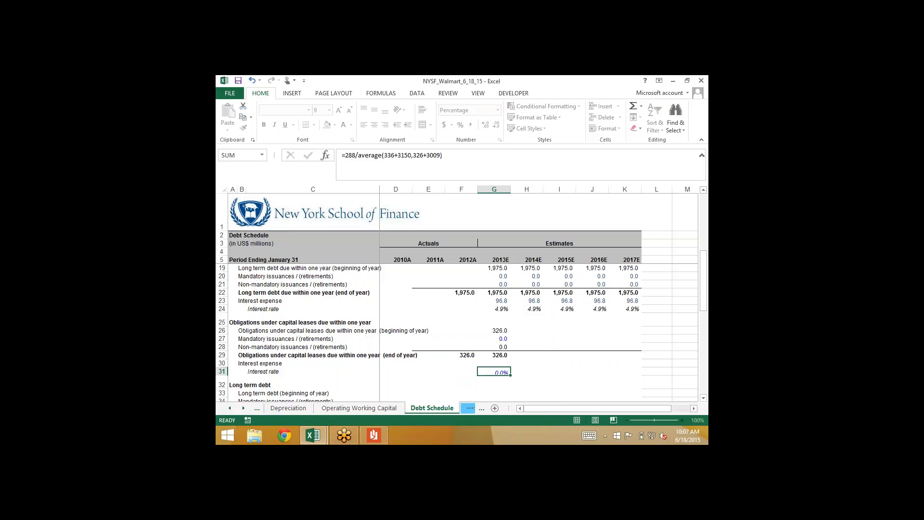
{"action": "key", "text": "Up"}
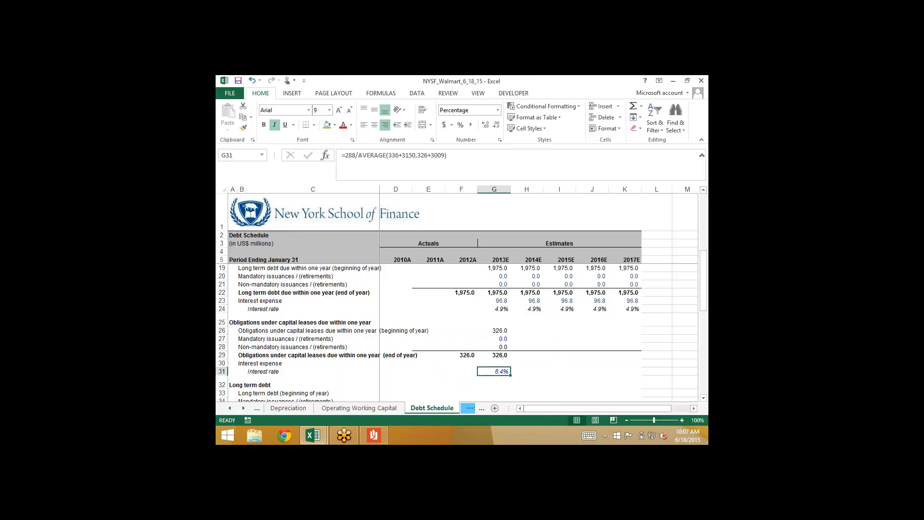
Review the formula behind the 2013E capital lease interest rate in G31 without changing it
{"action": "key", "text": "F2"}
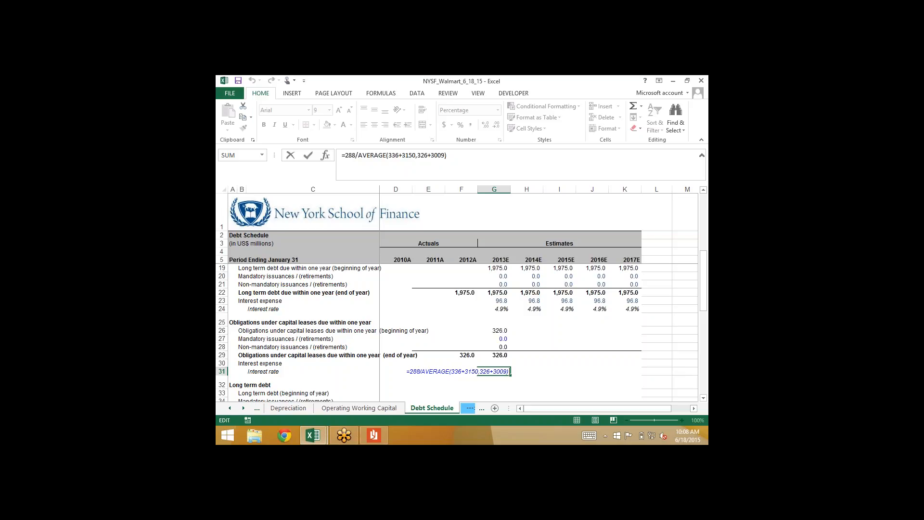
{"action": "key", "text": "Return"}
{"action": "key", "text": "Up"}
{"action": "key", "text": "Up"}
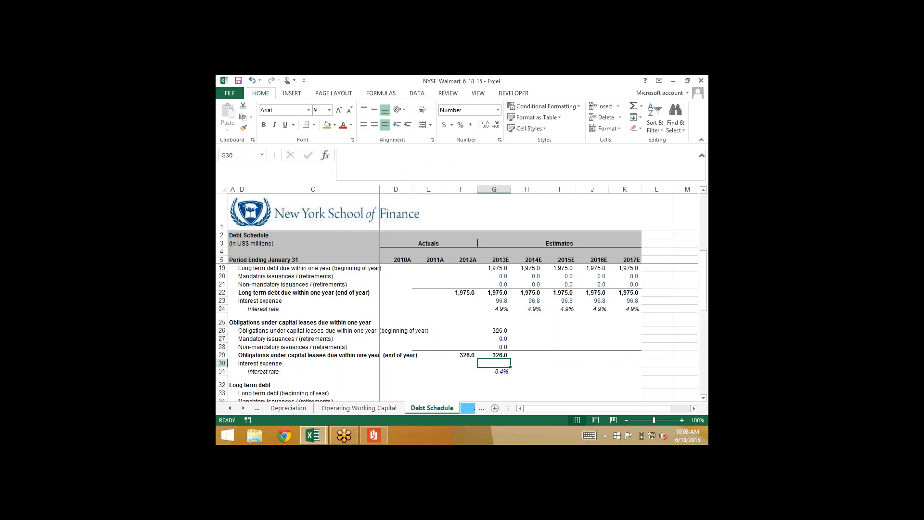
{"action": "key", "text": "Down"}
{"action": "key", "text": "F2"}
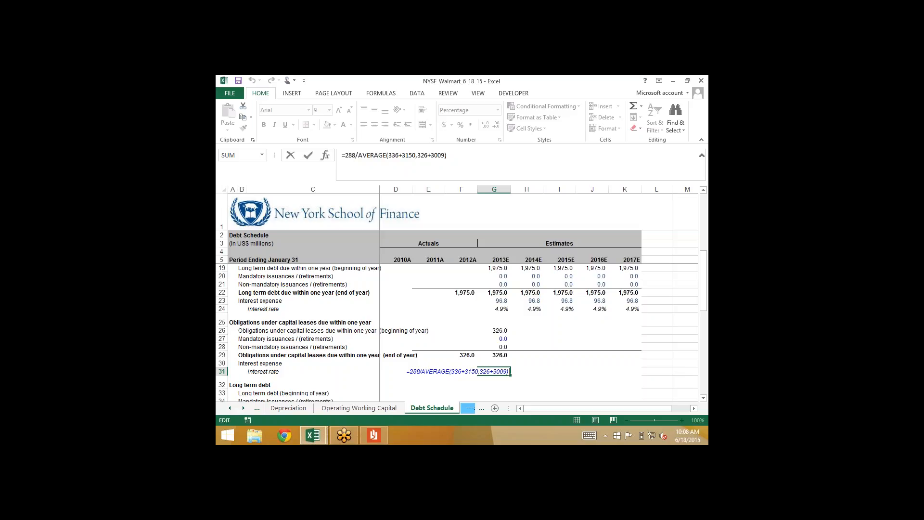
{"action": "key", "text": "ctrl+Return"}
Calculate the 2013E capital lease interest expense in G30 as the average of the 2013E and 2012A ending balances times the interest rate
{"action": "key", "text": "Up"}
{"action": "type", "text": "="}
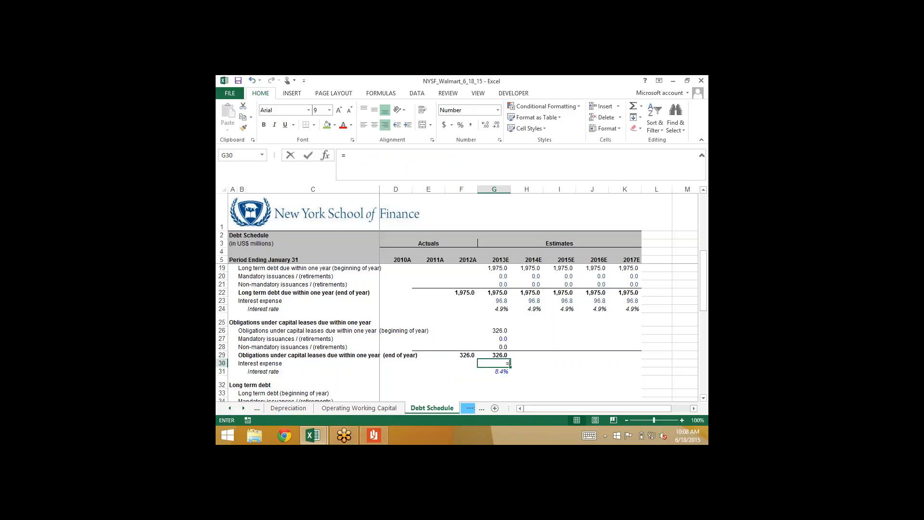
{"action": "type", "text": "average("}
{"action": "key", "text": "Up"}
{"action": "type", "text": ","}
{"action": "key", "text": "Left"}
{"action": "key", "text": "Up"}
{"action": "type", "text": ")*"}
{"action": "key", "text": "Down"}
{"action": "key", "text": "ctrl+Return"}
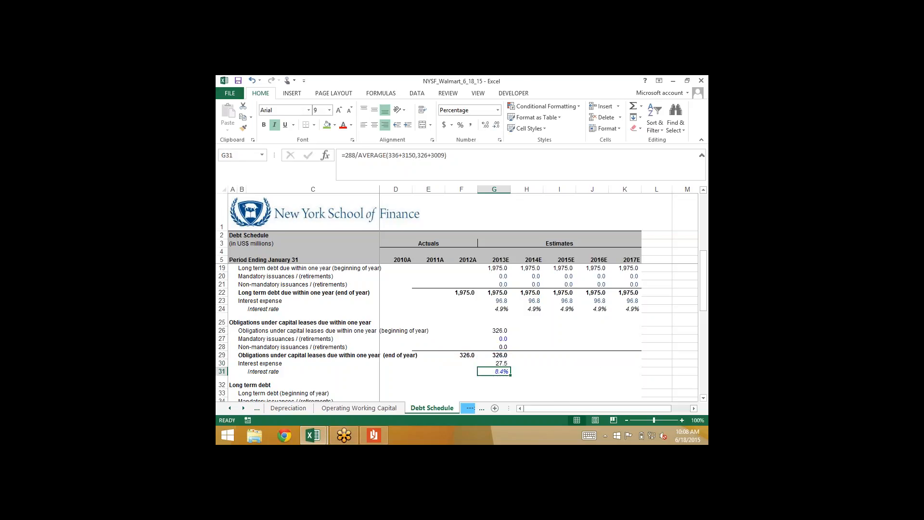
{"action": "key", "text": "shift+Up"}
{"action": "key", "text": "shift+Up"}
{"action": "key", "text": "shift+Up"}
{"action": "key", "text": "shift+Up"}
{"action": "key", "text": "shift+Up"}
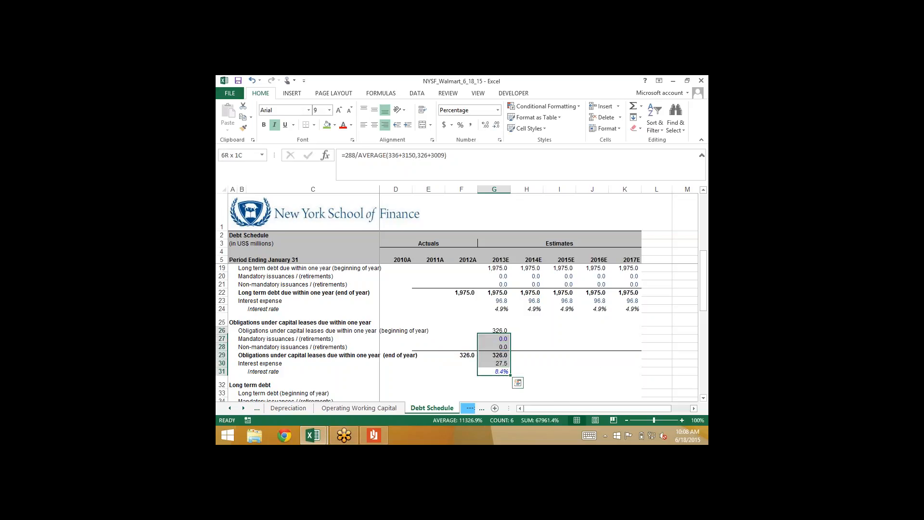
{"action": "key", "text": "shift+Right"}
{"action": "key", "text": "shift+Right"}
{"action": "key", "text": "shift+Right"}
{"action": "key", "text": "shift+Right"}
{"action": "key", "text": "Down"}
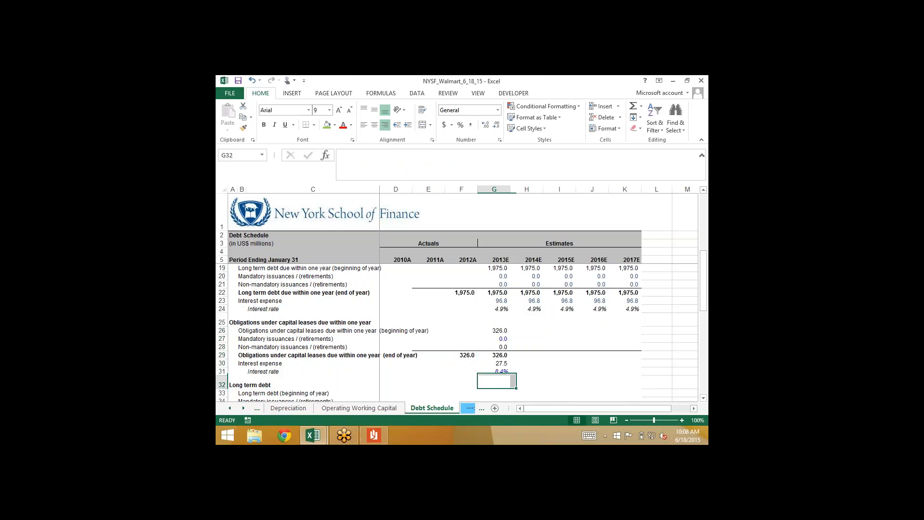
Fill the 2013E calculations for capital leases due within one year, G26:G31, across through 2017E and save the workbook
{"action": "key", "text": "Up"}
{"action": "key", "text": "shift+Up"}
{"action": "key", "text": "shift+Up"}
{"action": "key", "text": "shift+Up"}
{"action": "key", "text": "shift+Up"}
{"action": "key", "text": "shift+Up"}
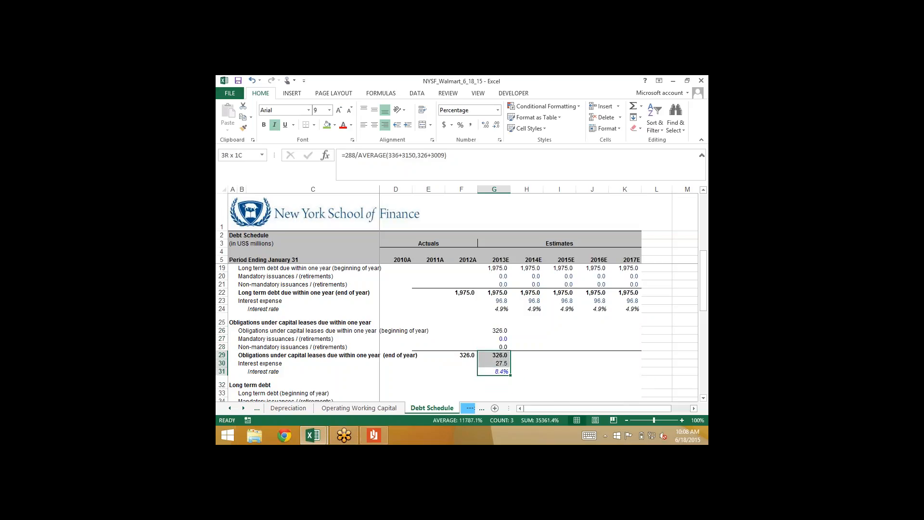
{"action": "key", "text": "shift+Right"}
{"action": "key", "text": "shift+Right"}
{"action": "key", "text": "shift+Right"}
{"action": "key", "text": "shift+Right"}
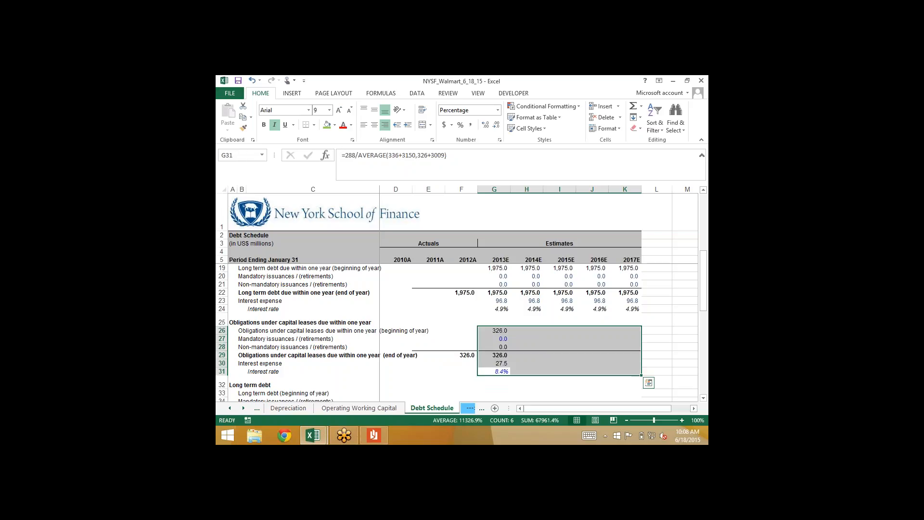
{"action": "key", "text": "ctrl+r"}
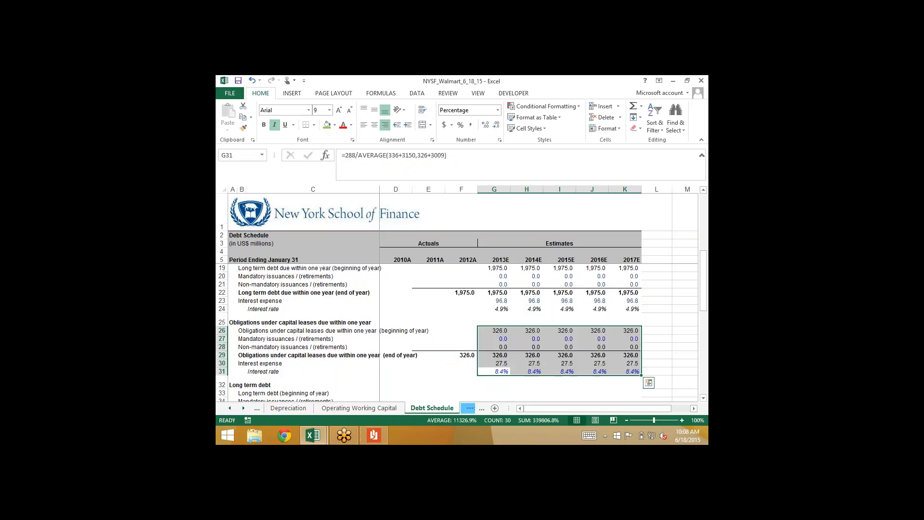
{"action": "key", "text": "ctrl+s"}
Set the 2013E beginning-of-year long term debt in G33 to the 2012A ending balance in F36
{"action": "key", "text": "Down"}
{"action": "key", "text": "Down"}
{"action": "key", "text": "Down"}
{"action": "key", "text": "Down"}
{"action": "key", "text": "Down"}
{"action": "key", "text": "Down"}
{"action": "key", "text": "Up"}
{"action": "key", "text": "Up"}
{"action": "key", "text": "Up"}
{"action": "key", "text": "Up"}
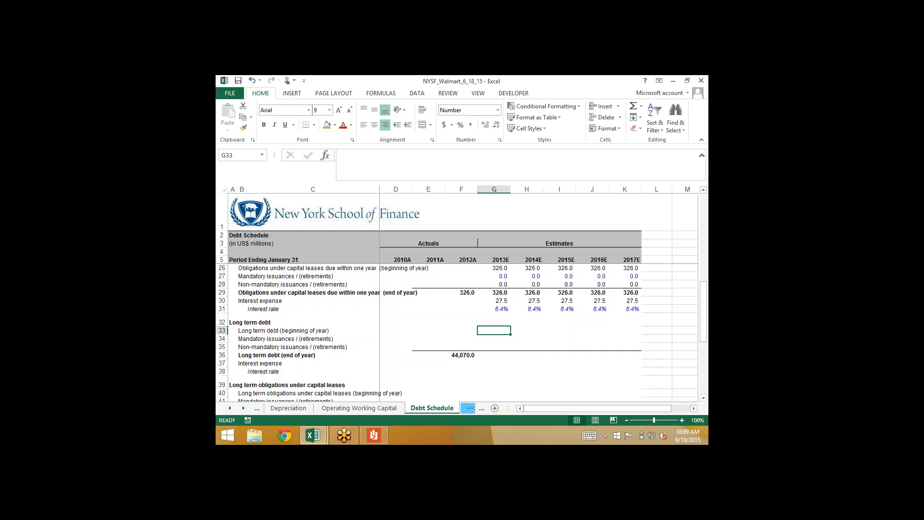
{"action": "type", "text": "="}
{"action": "key", "text": "Left"}
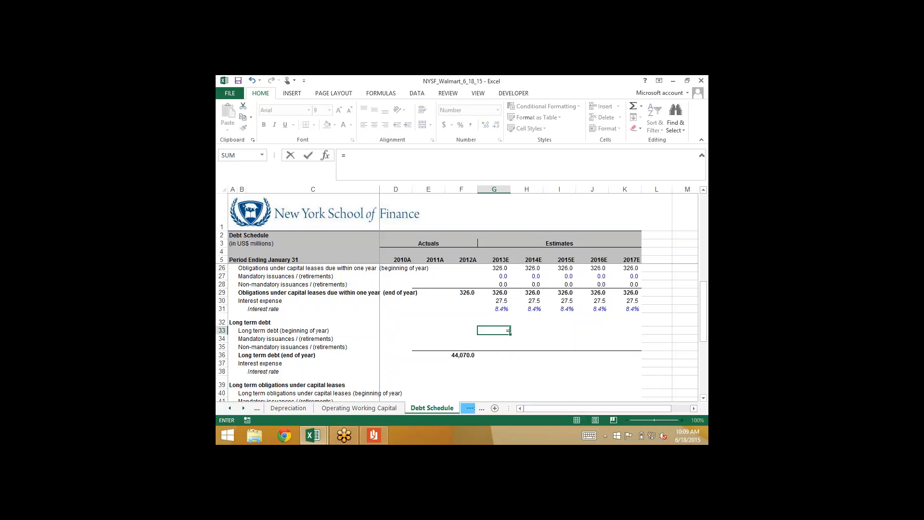
{"action": "key", "text": "Down"}
{"action": "key", "text": "Down"}
{"action": "key", "text": "Down"}
{"action": "key", "text": "ctrl+Return"}
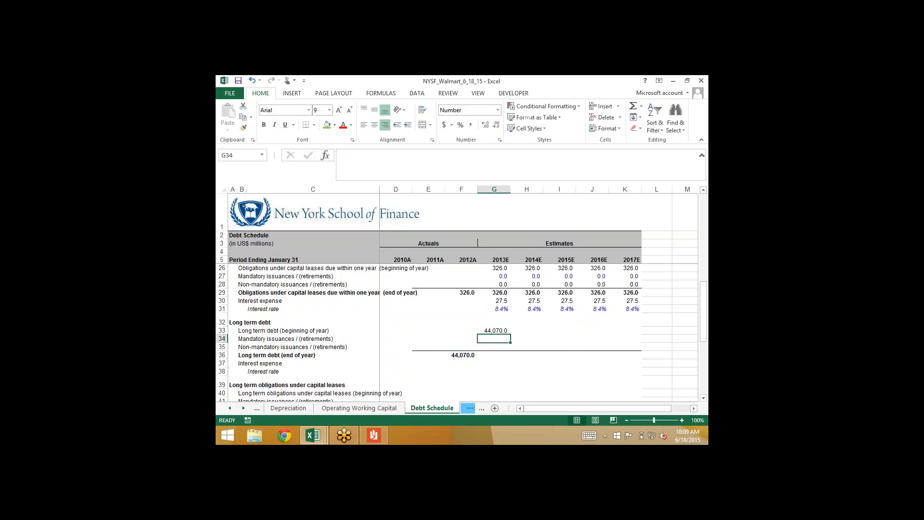
Enter 0 for the 2013E mandatory and non-mandatory long term debt issuances, and sum the end-of-year balance in G36
{"action": "key", "text": "Down"}
{"action": "key", "text": "Down"}
{"action": "type", "text": "0"}
{"action": "key", "text": "Up"}
{"action": "type", "text": "0"}
{"action": "key", "text": "Return"}
{"action": "key", "text": "Down"}
{"action": "key", "text": "alt+equal"}
{"action": "key", "text": "Return"}
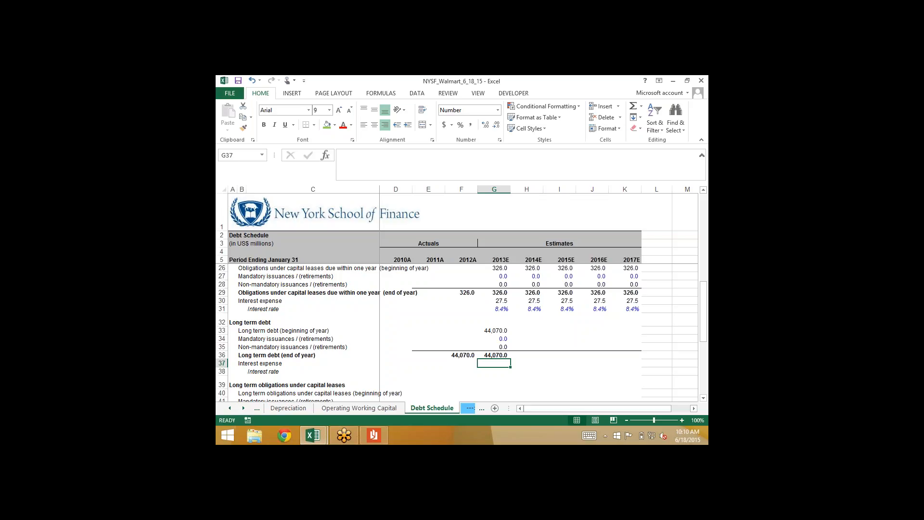
Switch to WalMart_AR.pdf in Reader and examine the long-term debt amounts and average interest rates by maturity year
{"action": "key", "text": "alt+Tab"}
{"action": "key", "text": "alt+Tab"}
{"action": "key", "text": "Tab"}
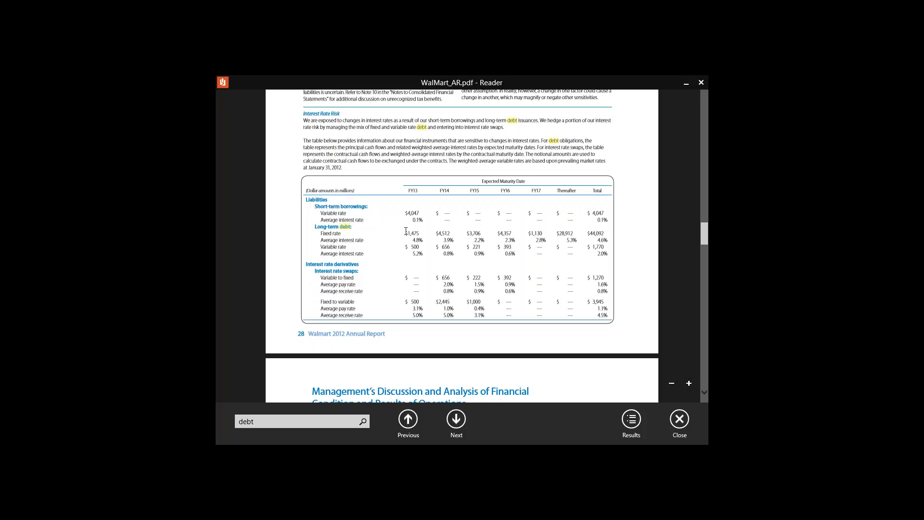
{"action": "left_click_drag", "start_coordinate": [401, 232], "coordinate": [614, 255]}
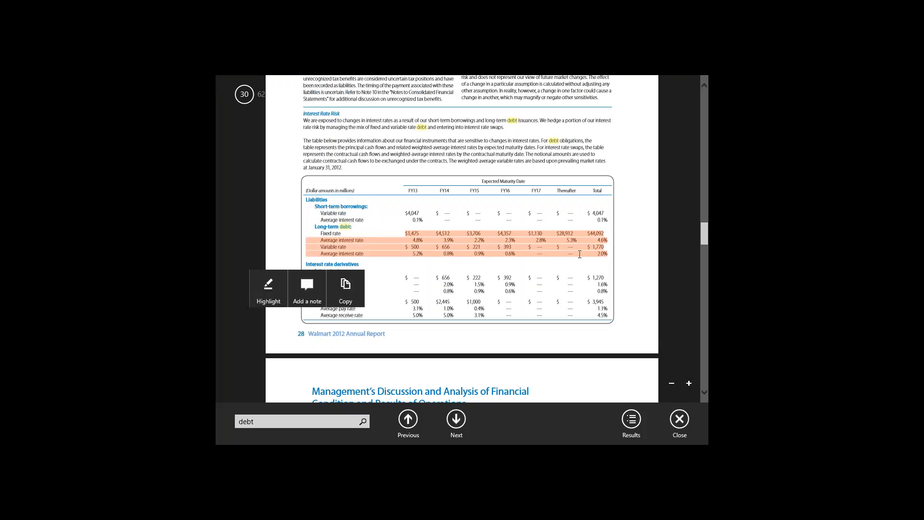
{"action": "key", "text": "alt+Tab"}
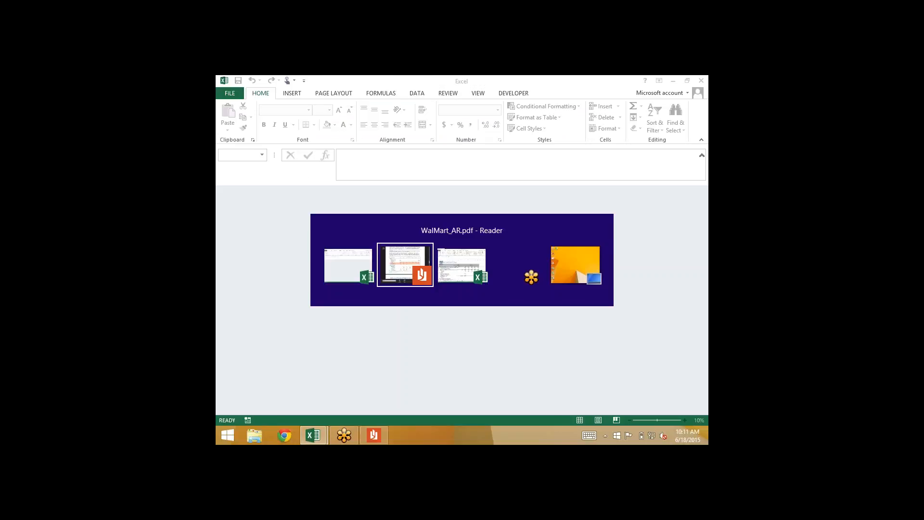
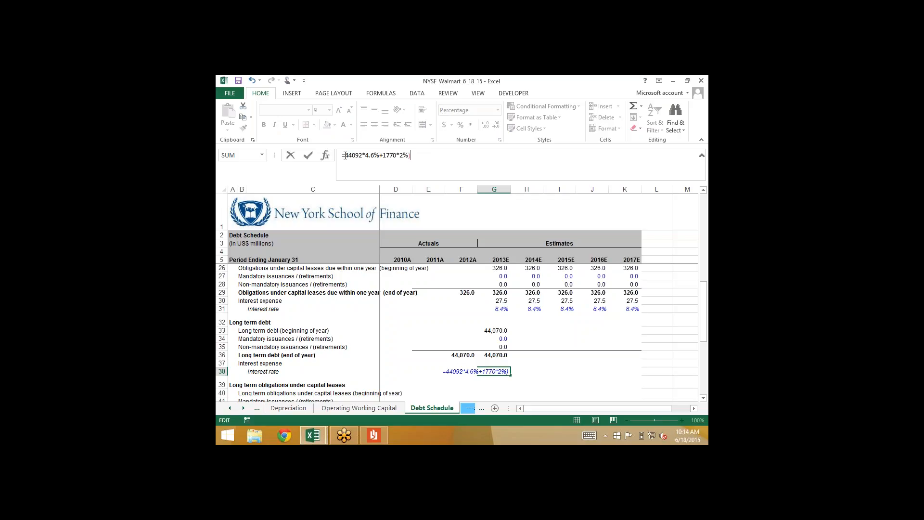
Complete the 2013E long term debt interest rate in G38 as the weighted average =(44092*4.6%+1770*2%)/(44092+1770)
{"action": "left_click", "coordinate": [345, 155]}
{"action": "type", "text": "("}
{"action": "type", "text": "/"}
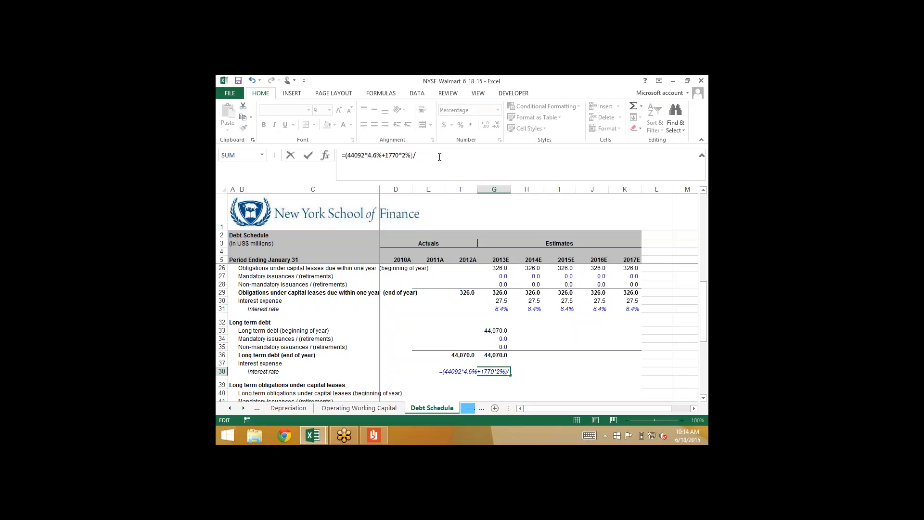
{"action": "type", "text": "(44092+1770)"}
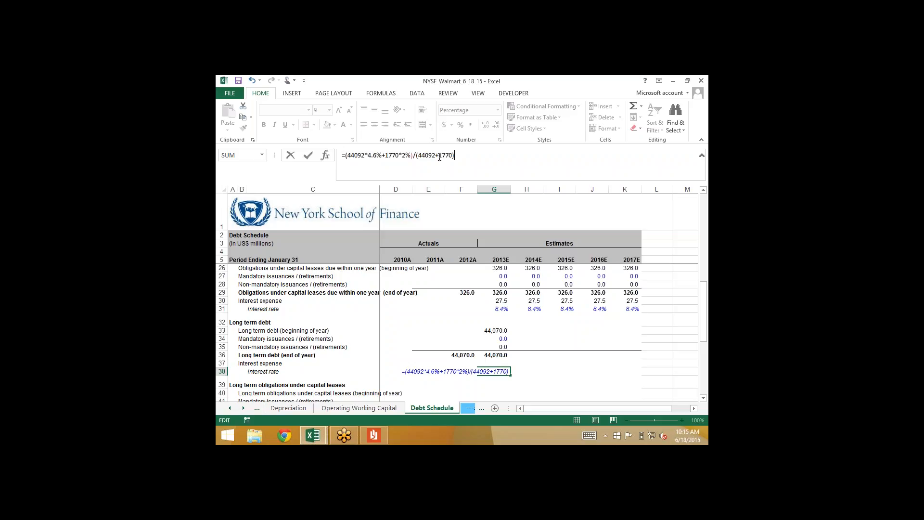
{"action": "key", "text": "Return"}
Calculate the 2013E long term debt interest expense in G37 with =average(G36,F36)*G38
{"action": "key", "text": "Up"}
{"action": "key", "text": "Up"}
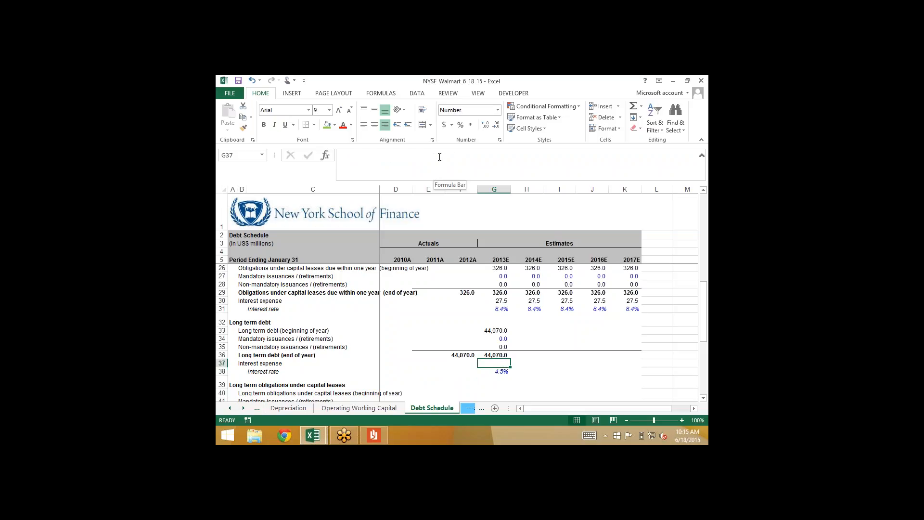
{"action": "type", "text": "=average("}
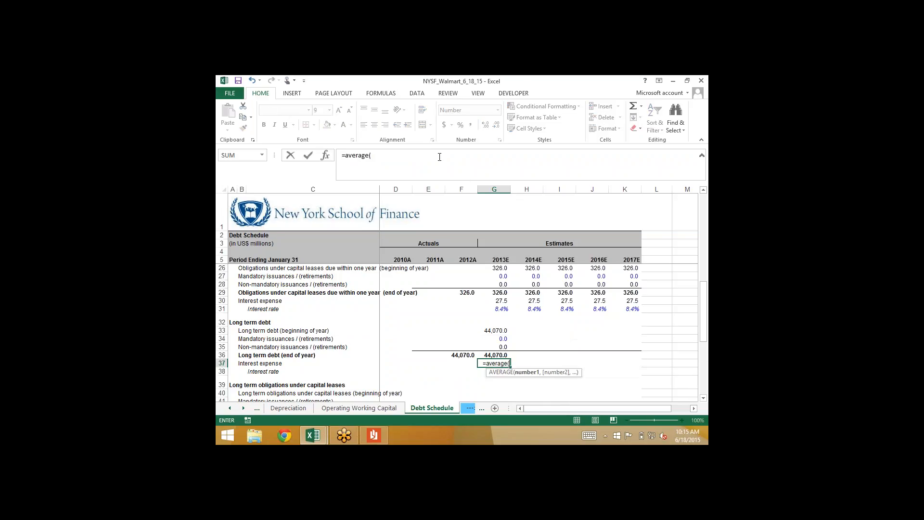
{"action": "key", "text": "Up"}
{"action": "type", "text": ","}
{"action": "key", "text": "Left"}
{"action": "key", "text": "Up"}
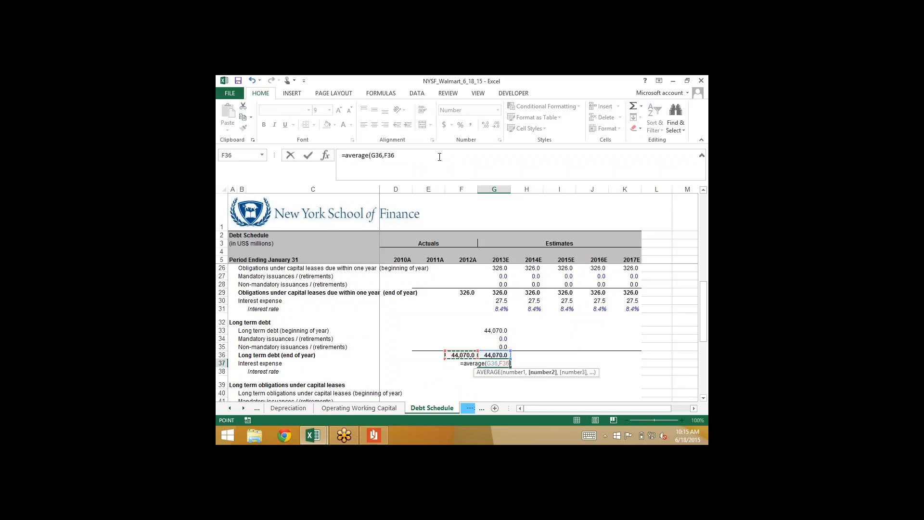
{"action": "type", "text": ")*"}
{"action": "key", "text": "Down"}
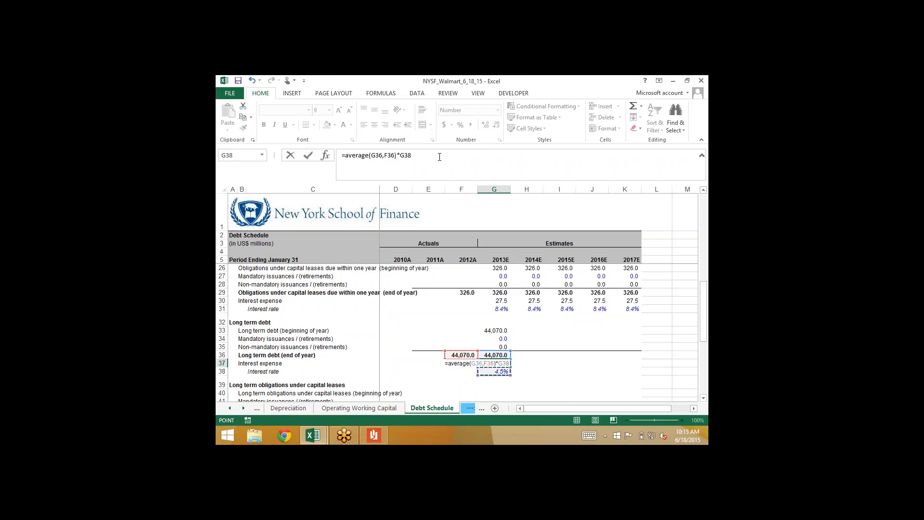
{"action": "key", "text": "Return"}
Fill the 2013E long term debt calculations, G33:G38, across through 2017E
{"action": "key", "text": "shift+Up"}
{"action": "key", "text": "shift+Up"}
{"action": "key", "text": "shift+Up"}
{"action": "key", "text": "shift+Up"}
{"action": "key", "text": "shift+Up"}
{"action": "key", "text": "shift+Right"}
{"action": "key", "text": "shift+Right"}
{"action": "key", "text": "shift+Right"}
{"action": "key", "text": "shift+Right"}
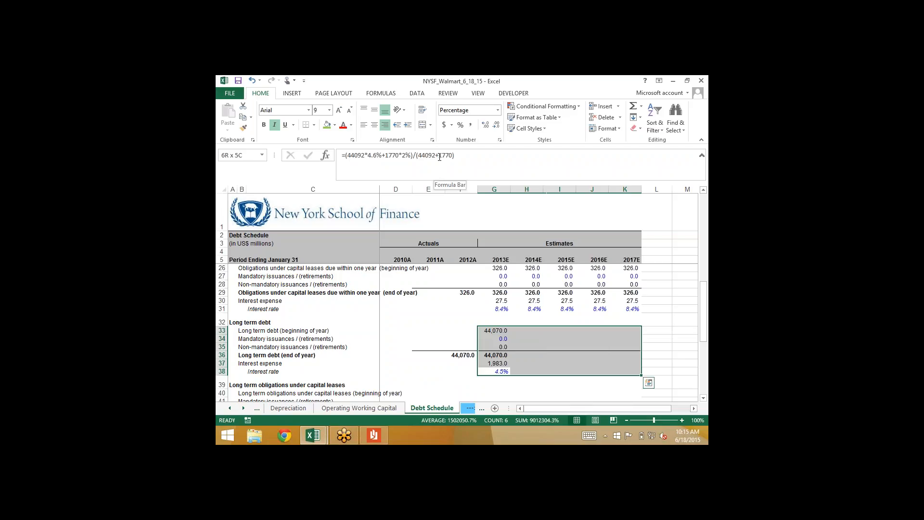
{"action": "key", "text": "ctrl+r"}
Set the 2013E beginning-of-year long term obligations under capital leases in G40 to the 2012A ending balance in F43
{"action": "key", "text": "Down"}
{"action": "key", "text": "Down"}
{"action": "key", "text": "Down"}
{"action": "key", "text": "Down"}
{"action": "key", "text": "Down"}
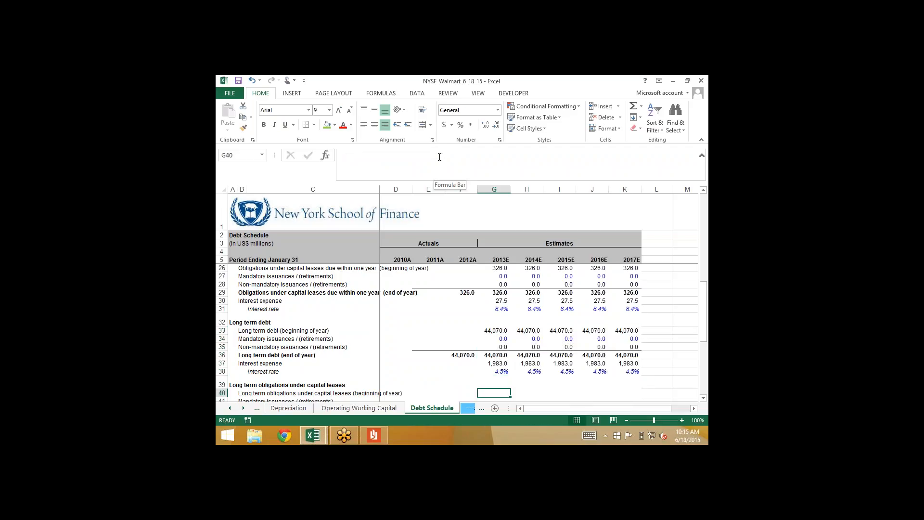
{"action": "key", "text": "Down"}
{"action": "key", "text": "Down"}
{"action": "key", "text": "Up"}
{"action": "key", "text": "Up"}
{"action": "key", "text": "Up"}
{"action": "key", "text": "Up"}
{"action": "key", "text": "Up"}
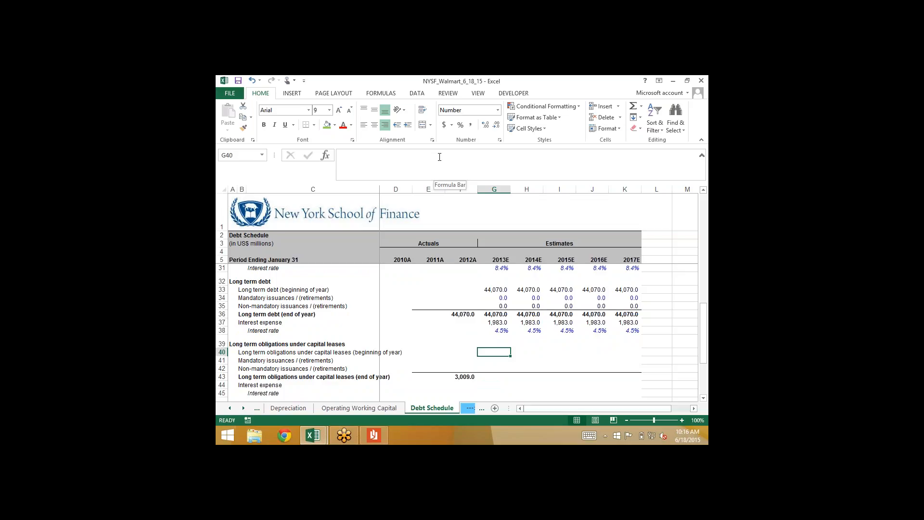
{"action": "type", "text": "="}
{"action": "key", "text": "Left"}
{"action": "key", "text": "Down"}
{"action": "key", "text": "Down"}
{"action": "key", "text": "Down"}
{"action": "key", "text": "Return"}
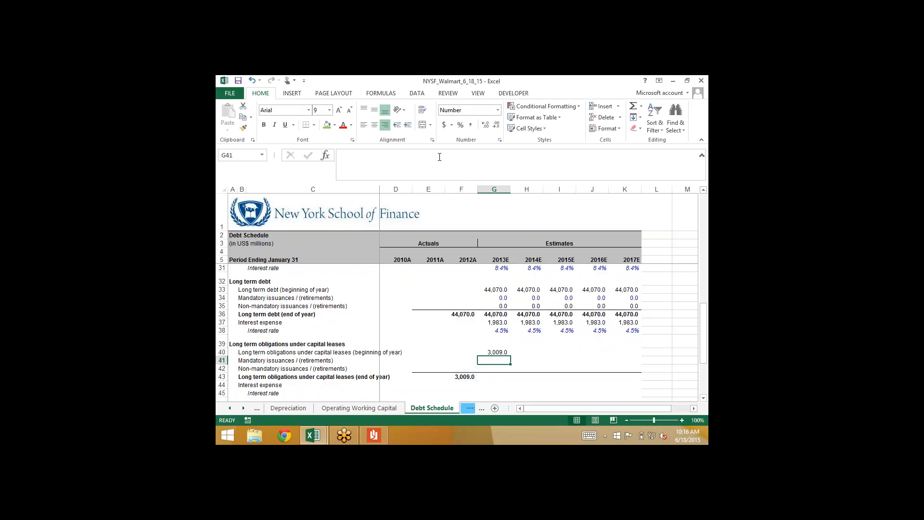
Enter 0 for the 2013E mandatory and non-mandatory issuances of long term capital leases, and sum the end-of-year balance in G43
{"action": "type", "text": "0"}
{"action": "key", "text": "Return"}
{"action": "type", "text": "0"}
{"action": "key", "text": "Return"}
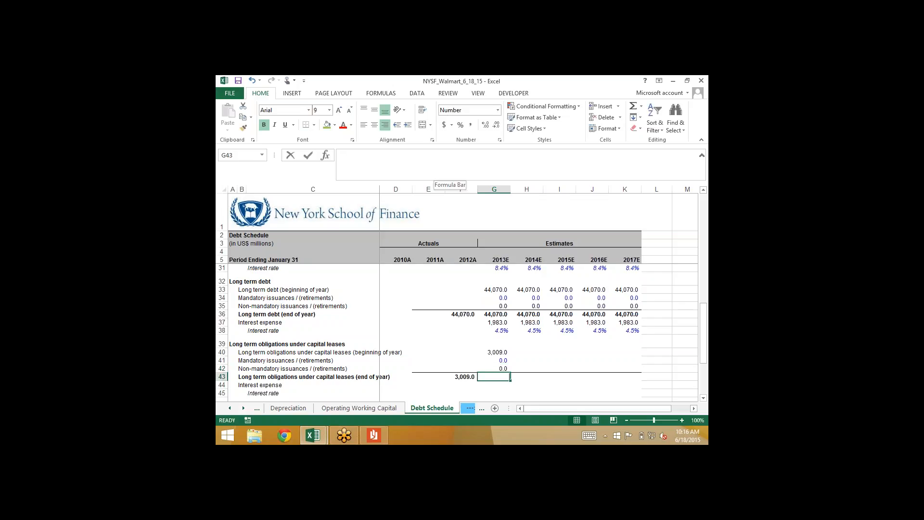
{"action": "key", "text": "alt+equal"}
{"action": "key", "text": "Return"}
{"action": "key", "text": "Return"}
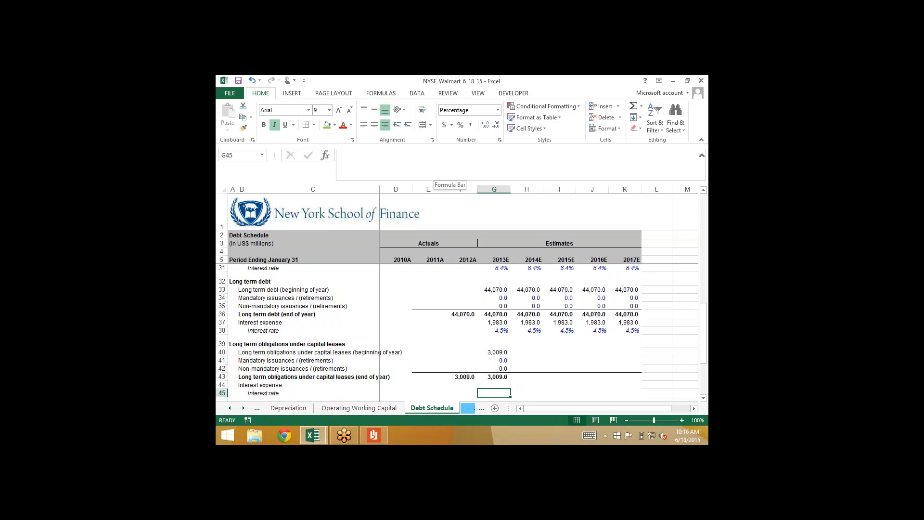
Link the 2013E long term capital lease interest rate in G45 to the rate in G31
{"action": "type", "text": "="}
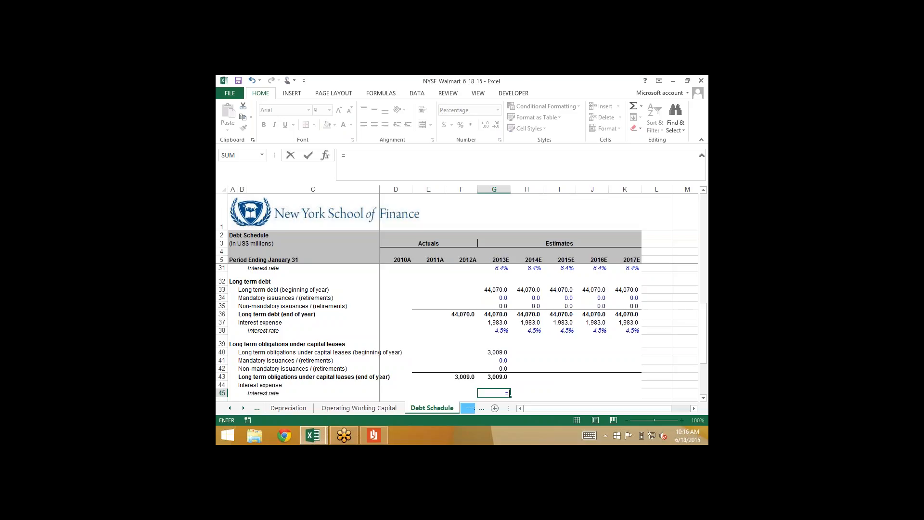
{"action": "key", "text": "ctrl+Up"}
{"action": "key", "text": "Down"}
{"action": "key", "text": "Down"}
{"action": "key", "text": "Down"}
{"action": "key", "text": "Down"}
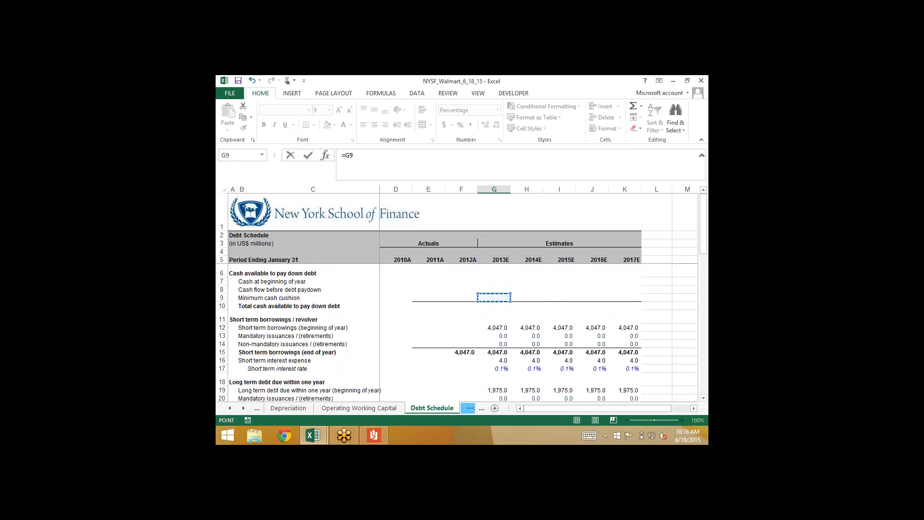
{"action": "scroll", "coordinate": [457, 332], "scroll_direction": "down", "scroll_amount": 5}
{"action": "scroll", "coordinate": [495, 330], "scroll_direction": "down", "scroll_amount": 1}
{"action": "left_click", "coordinate": [495, 330]}
{"action": "key", "text": "Return"}
Calculate the 2013E long term capital lease interest expense in G44 as the average of G43 and F43 multiplied by G45
{"action": "key", "text": "Up"}
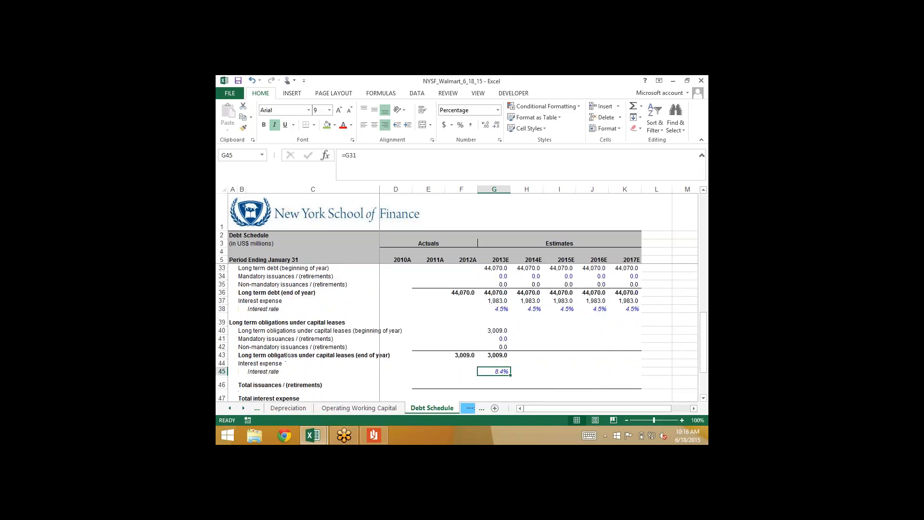
{"action": "key", "text": "Up"}
{"action": "type", "text": "=average("}
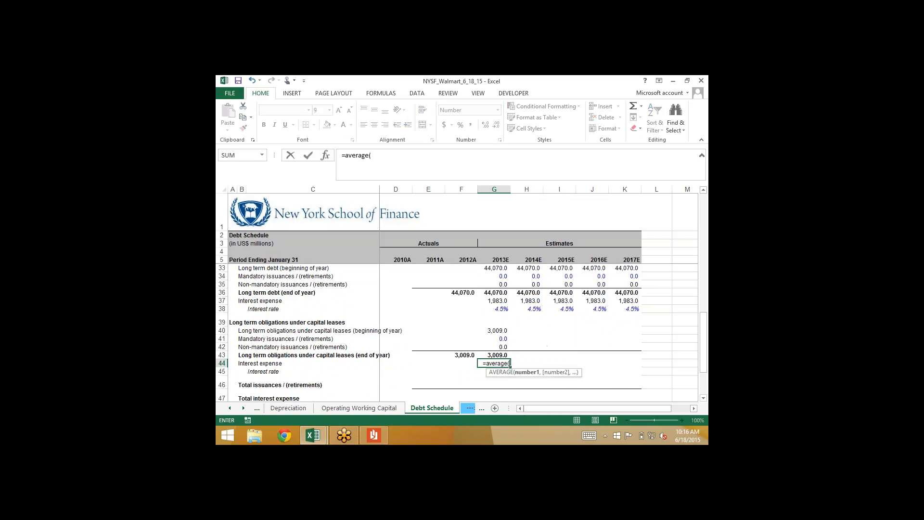
{"action": "key", "text": "Up"}
{"action": "type", "text": ","}
{"action": "key", "text": "Left"}
{"action": "key", "text": "Up"}
{"action": "type", "text": ")*"}
{"action": "key", "text": "Down"}
{"action": "key", "text": "Return"}
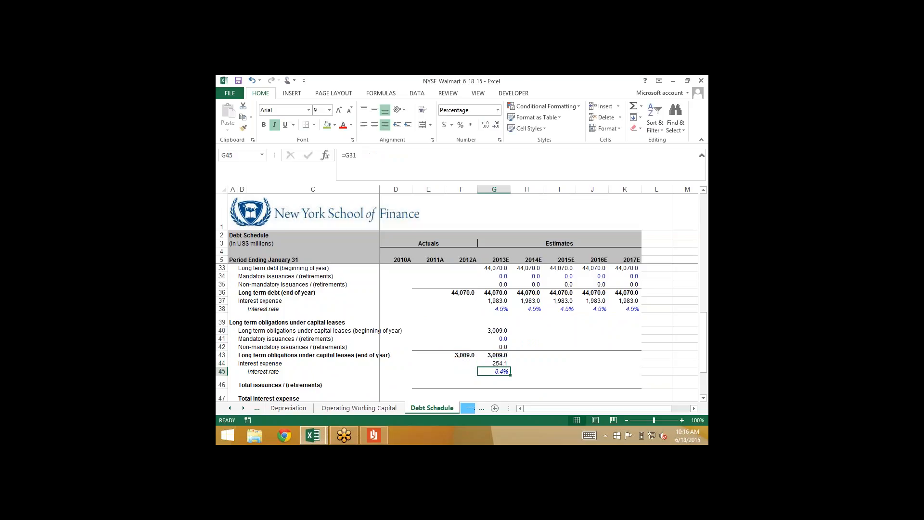
Fill the 2013E long term capital lease calculations, G40:G45, across through 2017E
{"action": "key", "text": "shift+Up"}
{"action": "key", "text": "shift+Up"}
{"action": "key", "text": "shift+Up"}
{"action": "key", "text": "shift+Up"}
{"action": "key", "text": "shift+Right"}
{"action": "key", "text": "shift+Right"}
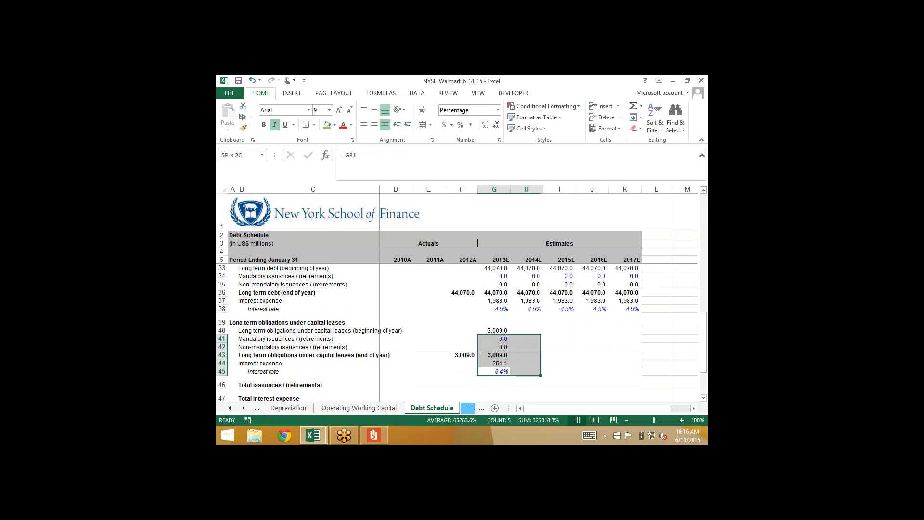
{"action": "key", "text": "shift+Up"}
{"action": "key", "text": "shift+Right"}
{"action": "key", "text": "shift+Right"}
{"action": "key", "text": "ctrl+r"}
{"action": "key", "text": "Down"}
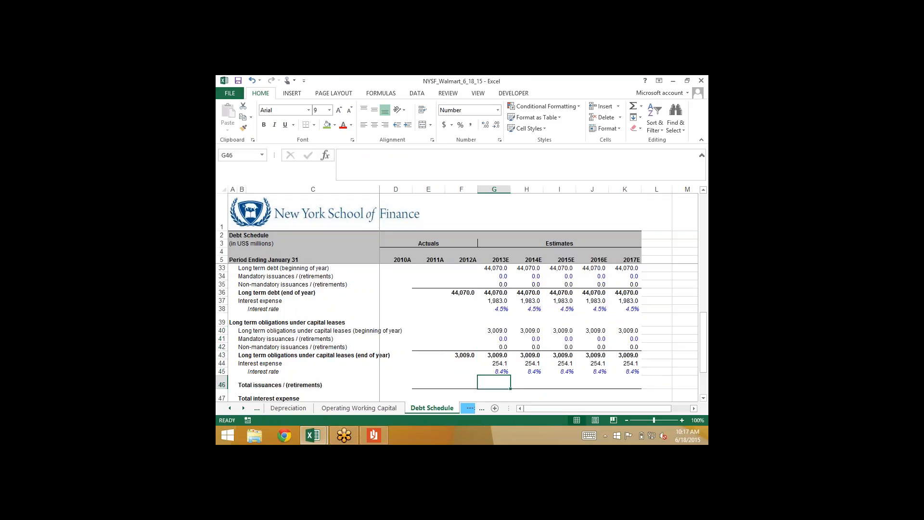
{"action": "key", "text": "Up"}
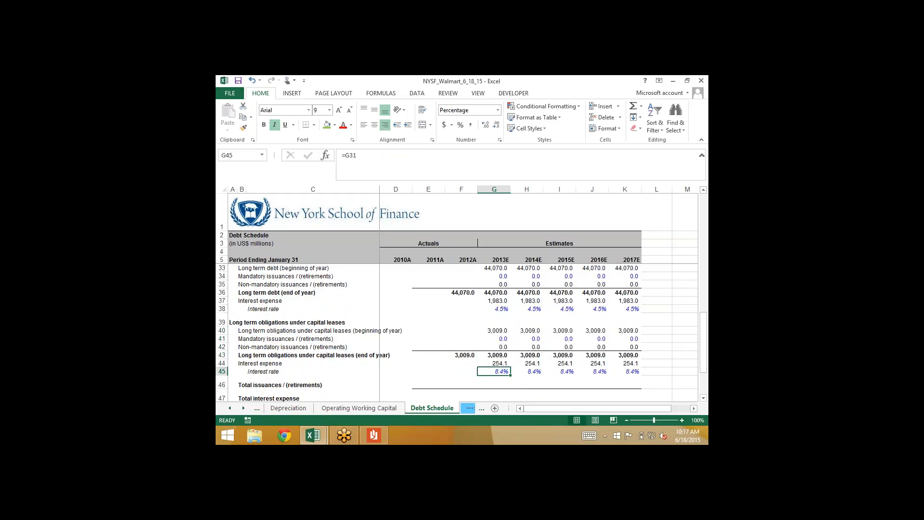
{"action": "key", "text": "Right"}
{"action": "key", "text": "Right"}
{"action": "key", "text": "Right"}
{"action": "key", "text": "Right"}
{"action": "key", "text": "Left"}
{"action": "key", "text": "Left"}
{"action": "key", "text": "Left"}
{"action": "key", "text": "Left"}
{"action": "left_click", "coordinate": [638, 86]}
{"action": "left_click", "coordinate": [638, 87]}
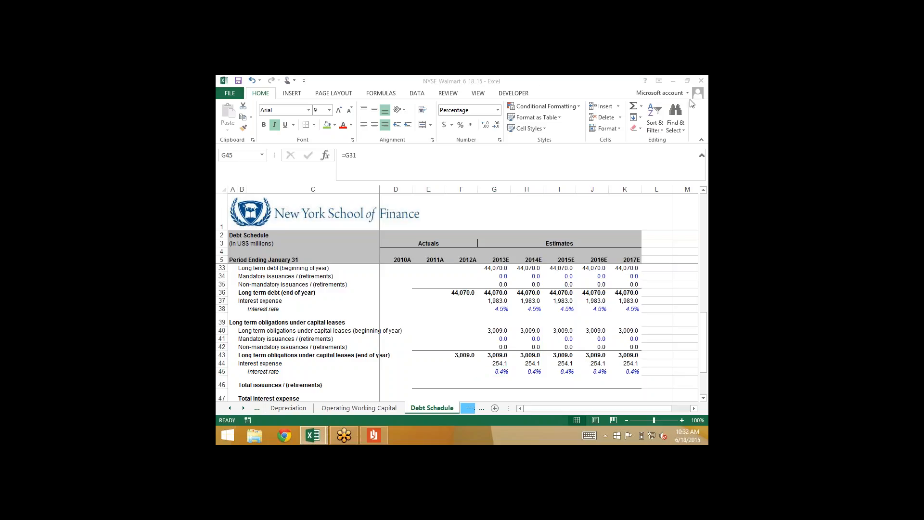
{"action": "left_click", "coordinate": [488, 371]}
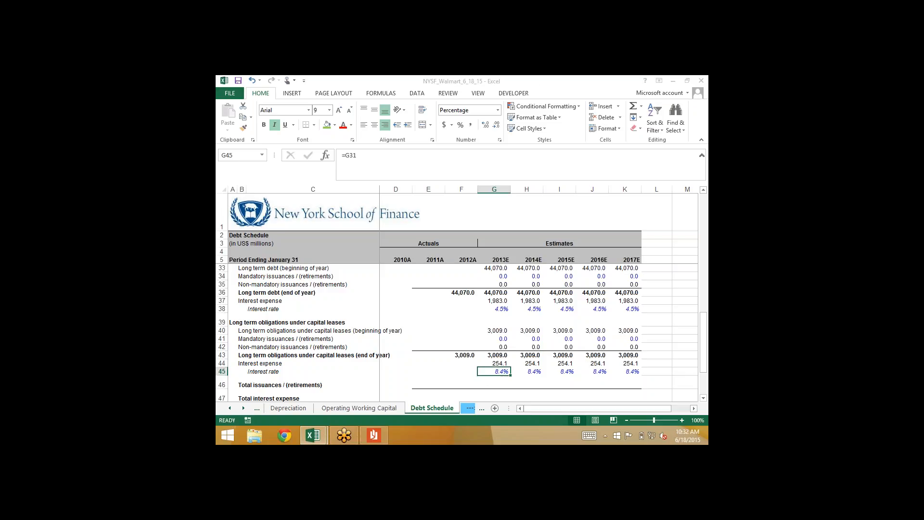
Total the 2013E mandatory and non-mandatory issuances in G46 with =G13+G14+G20+G21+G27+G34+G35+G41+G42
{"action": "left_click", "coordinate": [484, 381]}
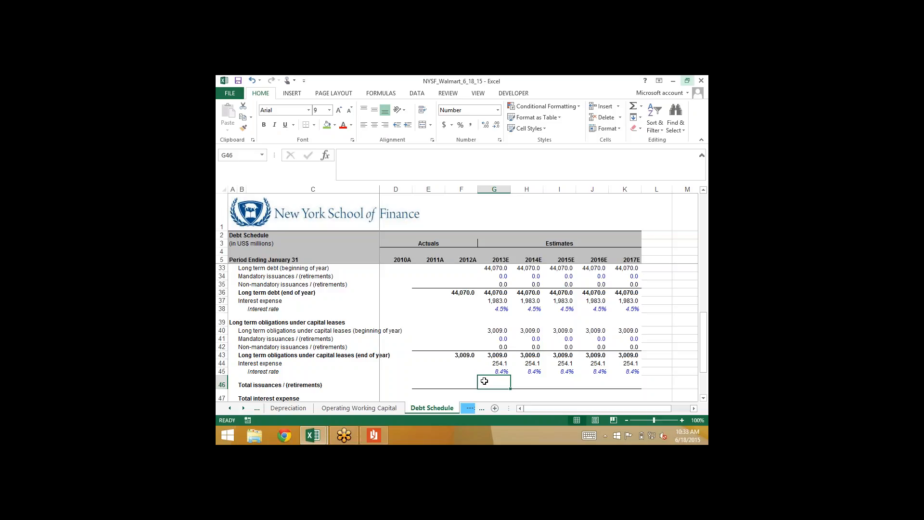
{"action": "scroll", "coordinate": [485, 381], "scroll_direction": "down", "scroll_amount": 1}
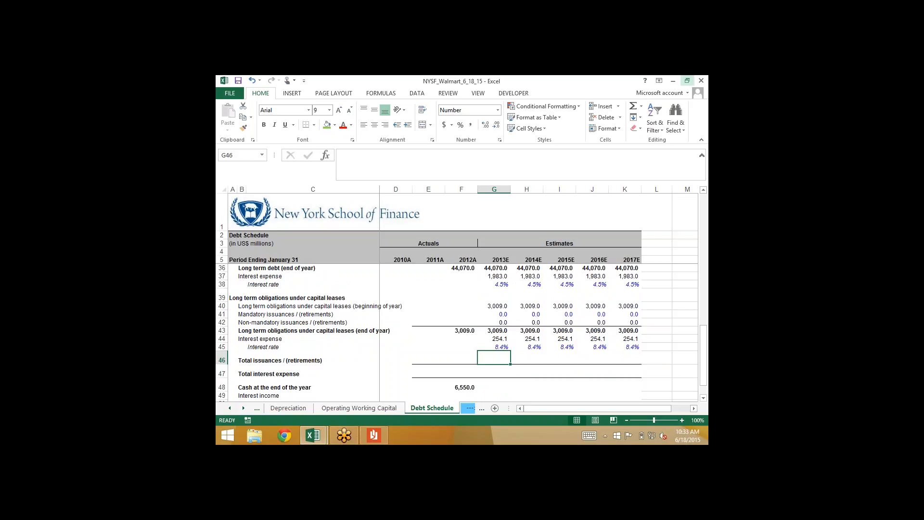
{"action": "type", "text": "="}
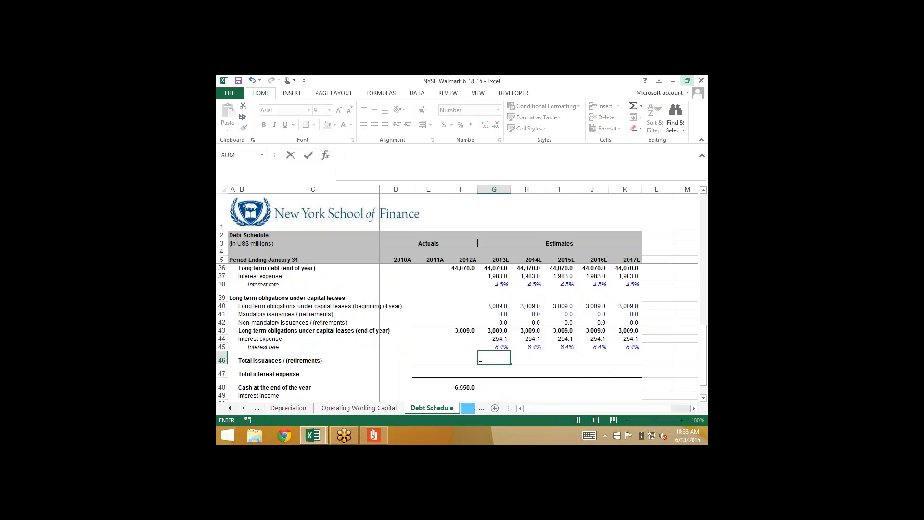
{"action": "key", "text": "Up"}
{"action": "key", "text": "Up"}
{"action": "key", "text": "Up"}
{"action": "key", "text": "Up"}
{"action": "key", "text": "Up"}
{"action": "key", "text": "Up"}
{"action": "key", "text": "Up"}
{"action": "key", "text": "Up"}
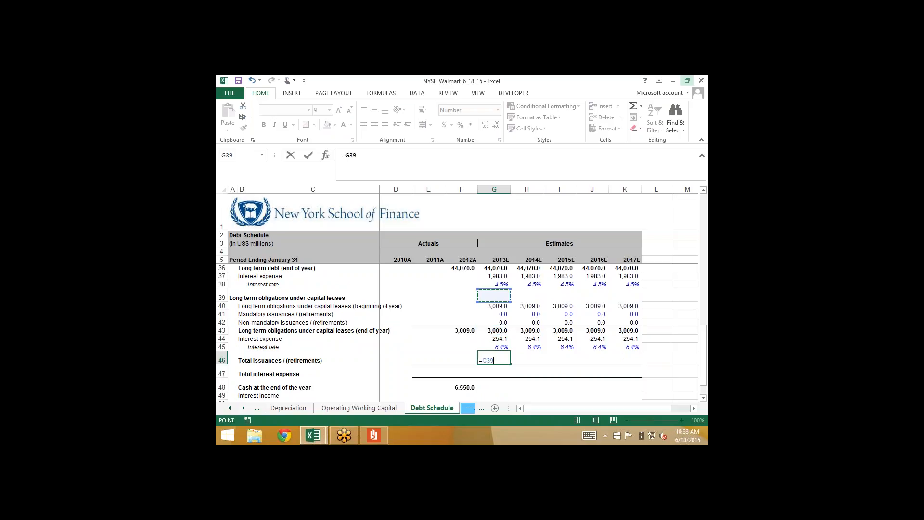
{"action": "key", "text": "Up"}
{"action": "key", "text": "Up"}
{"action": "key", "text": "Up"}
{"action": "key", "text": "Up"}
{"action": "key", "text": "Up"}
{"action": "key", "text": "Up"}
{"action": "key", "text": "Up"}
{"action": "key", "text": "Up"}
{"action": "key", "text": "Up"}
{"action": "key", "text": "Up"}
{"action": "key", "text": "Up"}
{"action": "key", "text": "Up"}
{"action": "key", "text": "Up"}
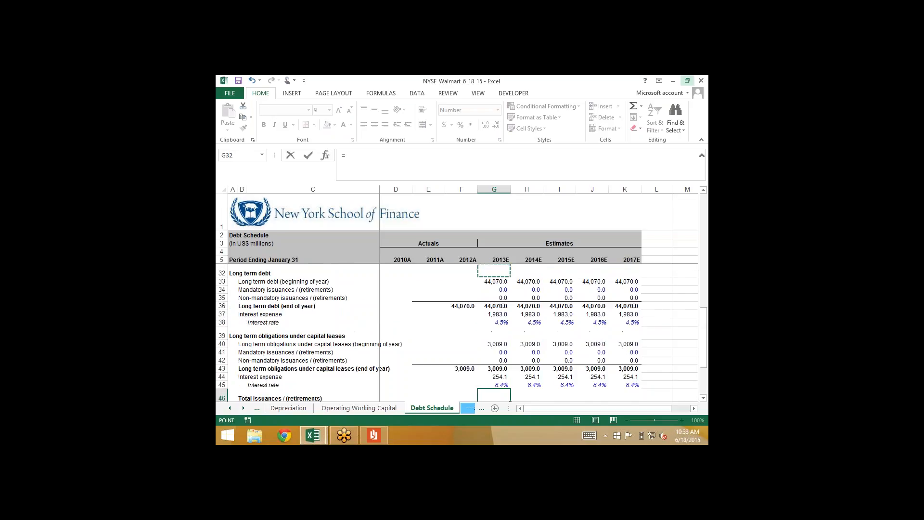
{"action": "key", "text": "Up"}
{"action": "key", "text": "Up"}
{"action": "key", "text": "Up"}
{"action": "key", "text": "Up"}
{"action": "key", "text": "Up"}
{"action": "key", "text": "Up"}
{"action": "key", "text": "Up"}
{"action": "key", "text": "Up"}
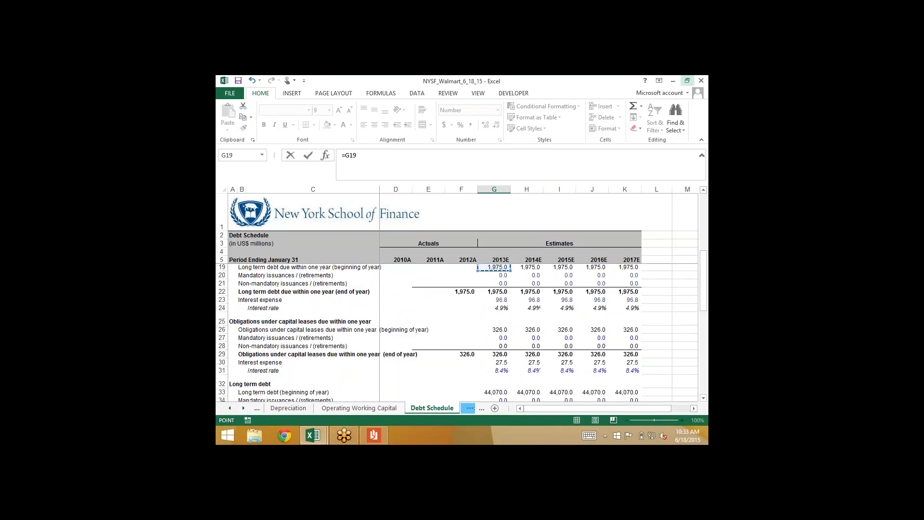
{"action": "key", "text": "Up"}
{"action": "key", "text": "Up"}
{"action": "key", "text": "Up"}
{"action": "key", "text": "Up"}
{"action": "key", "text": "Up"}
{"action": "key", "text": "Up"}
{"action": "key", "text": "Up"}
{"action": "key", "text": "Up"}
{"action": "key", "text": "Up"}
{"action": "key", "text": "Up"}
{"action": "key", "text": "Up"}
{"action": "key", "text": "Up"}
{"action": "key", "text": "Up"}
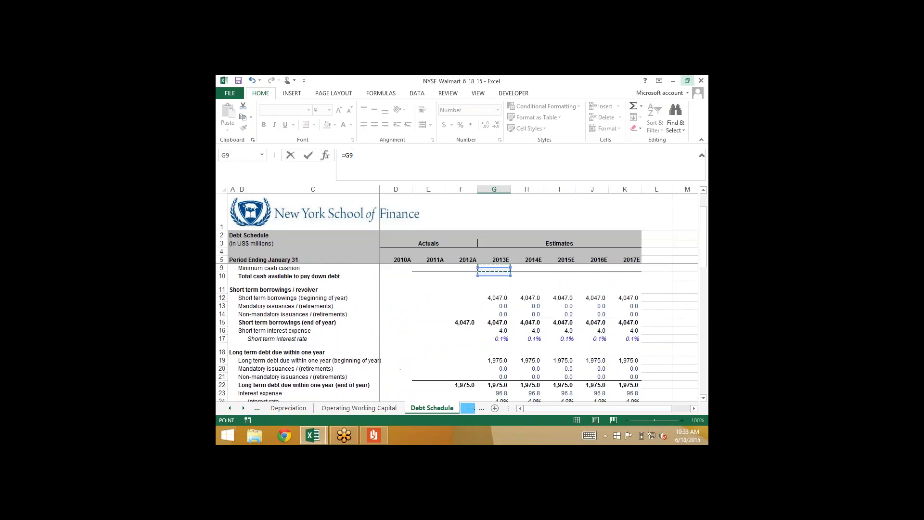
{"action": "key", "text": "Down"}
{"action": "key", "text": "Down"}
{"action": "key", "text": "Down"}
{"action": "key", "text": "Down"}
{"action": "key", "text": "Down"}
{"action": "key", "text": "Down"}
{"action": "key", "text": "Down"}
{"action": "key", "text": "Down"}
{"action": "key", "text": "Down"}
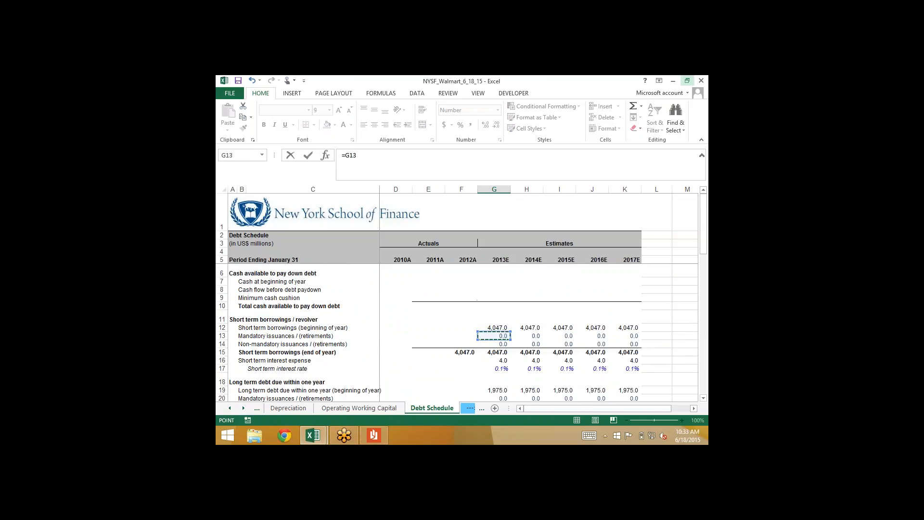
{"action": "type", "text": "+"}
{"action": "left_click", "coordinate": [493, 343]}
{"action": "type", "text": "+"}
{"action": "scroll", "coordinate": [493, 345], "scroll_direction": "down", "scroll_amount": 3}
{"action": "scroll", "coordinate": [493, 345], "scroll_direction": "down", "scroll_amount": 2}
{"action": "key", "text": "Down"}
{"action": "key", "text": "Down"}
{"action": "key", "text": "Down"}
{"action": "key", "text": "Down"}
{"action": "key", "text": "Down"}
{"action": "key", "text": "Down"}
{"action": "type", "text": "+"}
{"action": "key", "text": "Down"}
{"action": "type", "text": "+"}
{"action": "key", "text": "Down"}
{"action": "key", "text": "Down"}
{"action": "key", "text": "Down"}
{"action": "key", "text": "Down"}
{"action": "key", "text": "Down"}
{"action": "key", "text": "Down"}
{"action": "type", "text": "+"}
{"action": "key", "text": "Down"}
{"action": "key", "text": "Down"}
{"action": "key", "text": "Down"}
{"action": "key", "text": "Down"}
{"action": "key", "text": "Down"}
{"action": "key", "text": "Down"}
{"action": "key", "text": "Down"}
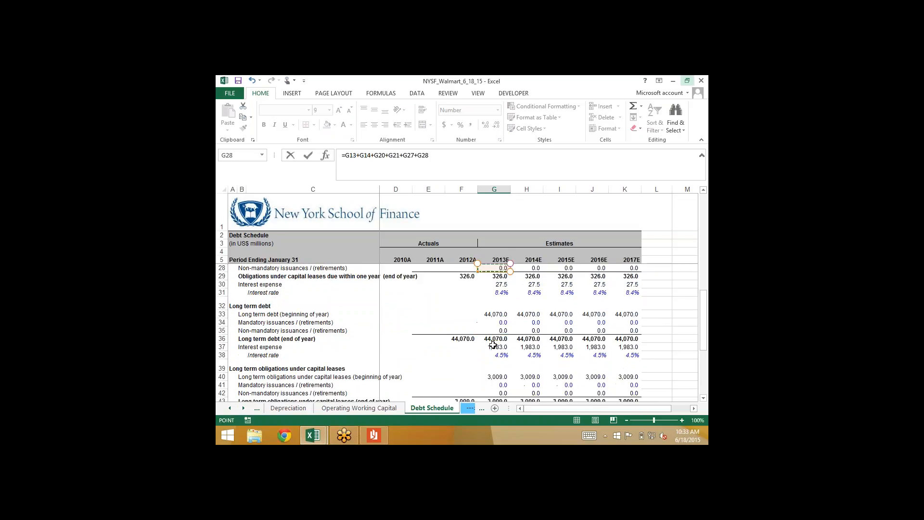
{"action": "type", "text": "+"}
{"action": "key", "text": "Down"}
{"action": "type", "text": "+"}
{"action": "key", "text": "Down"}
{"action": "key", "text": "Down"}
{"action": "key", "text": "Down"}
{"action": "key", "text": "Down"}
{"action": "key", "text": "Down"}
{"action": "key", "text": "Down"}
{"action": "type", "text": "+"}
{"action": "scroll", "coordinate": [493, 345], "scroll_direction": "down", "scroll_amount": 4}
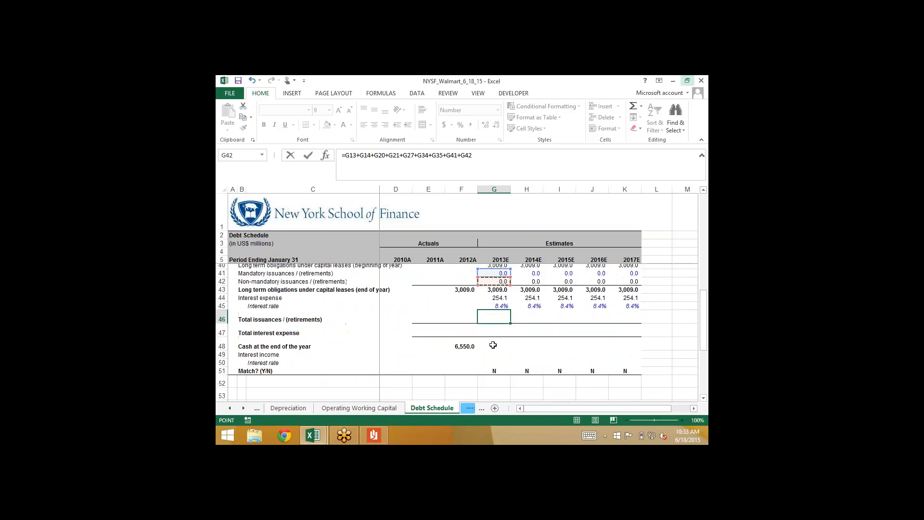
{"action": "key", "text": "Down"}
{"action": "key", "text": "ctrl+Return"}
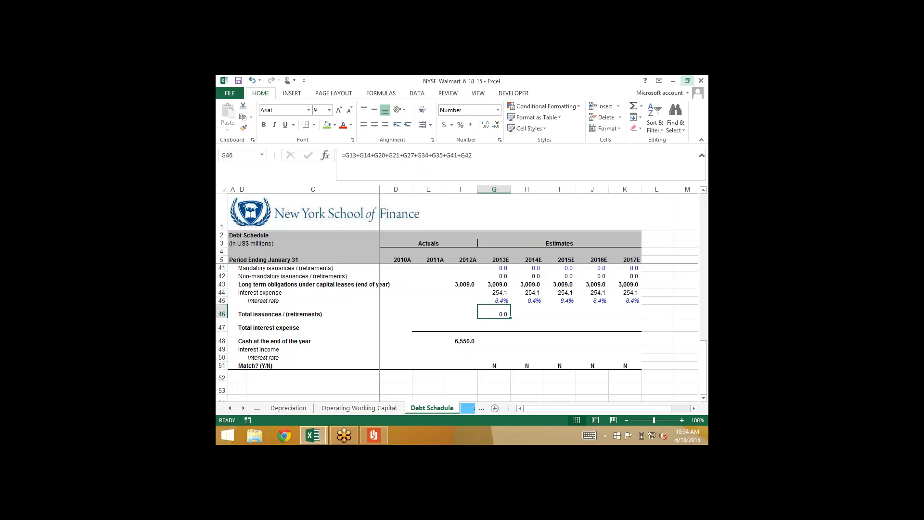
Total the 2013E interest expense of all five debt items in G47 with =G16+G23+G30+G37+G44
{"action": "key", "text": "Down"}
{"action": "type", "text": "="}
{"action": "scroll", "coordinate": [458, 332], "scroll_direction": "up", "scroll_amount": 5}
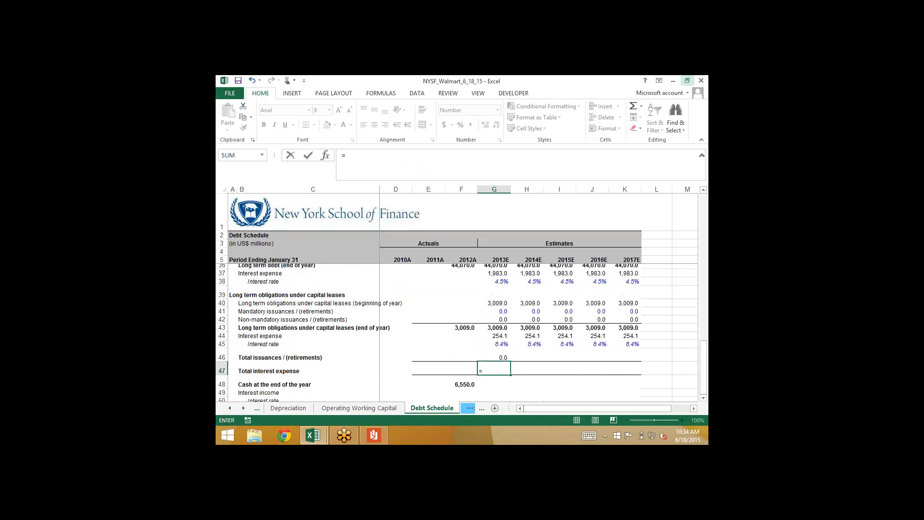
{"action": "scroll", "coordinate": [457, 332], "scroll_direction": "up", "scroll_amount": 6}
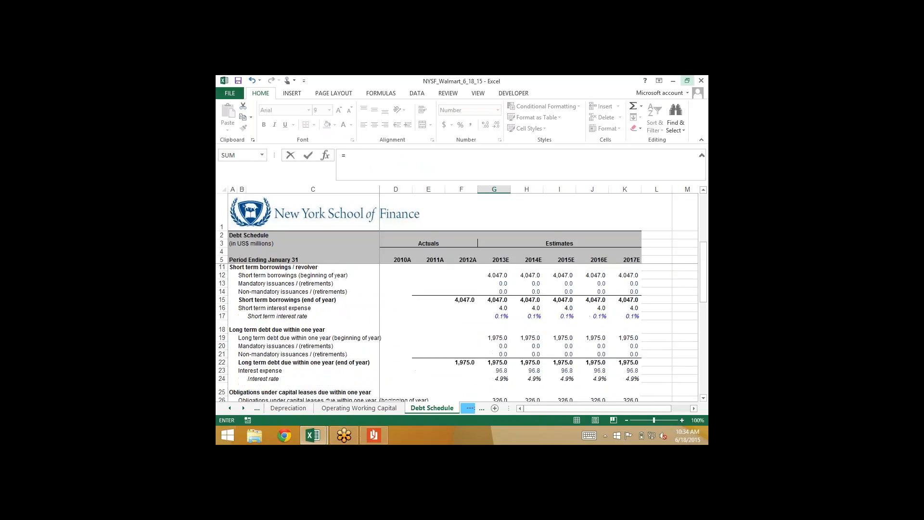
{"action": "left_click", "coordinate": [494, 346]}
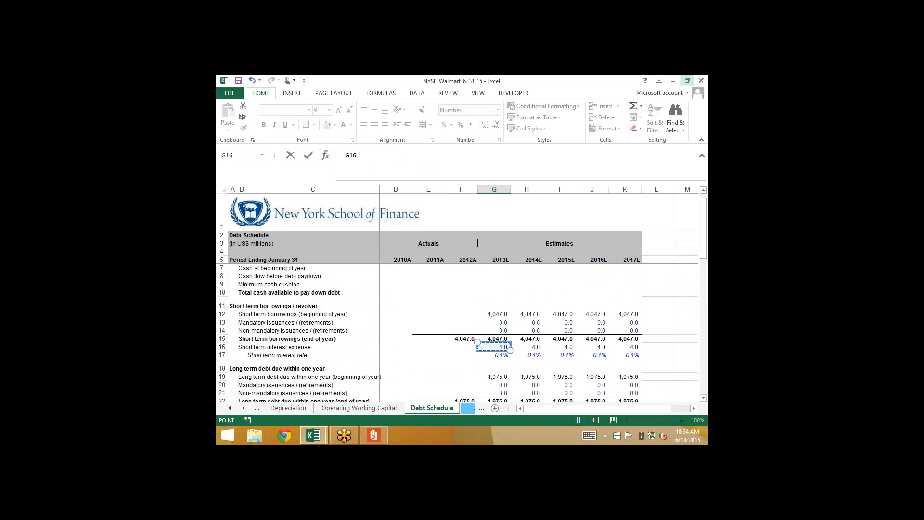
{"action": "type", "text": "+"}
{"action": "scroll", "coordinate": [457, 332], "scroll_direction": "down", "scroll_amount": 4}
{"action": "left_click", "coordinate": [501, 314]}
{"action": "type", "text": "+"}
{"action": "left_click", "coordinate": [479, 377]}
{"action": "type", "text": "+"}
{"action": "scroll", "coordinate": [478, 377], "scroll_direction": "down", "scroll_amount": 4}
{"action": "left_click", "coordinate": [479, 338]}
{"action": "type", "text": "+"}
{"action": "scroll", "coordinate": [479, 332], "scroll_direction": "down", "scroll_amount": 3}
{"action": "left_click", "coordinate": [494, 314]}
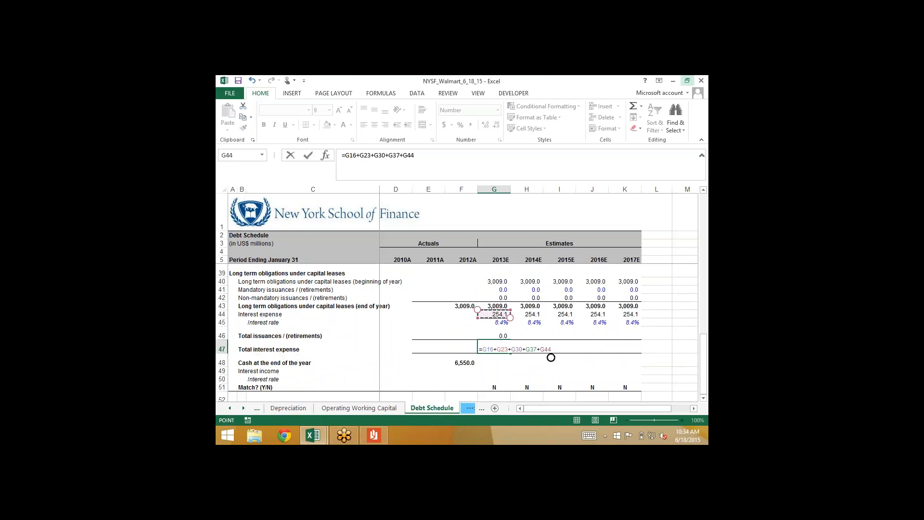
{"action": "key", "text": "Return"}
Fill the 2013E total issuances and total interest expense formulas, G46:G47, across through 2017E
{"action": "key", "text": "Up"}
{"action": "key", "text": "shift+Up"}
{"action": "key", "text": "shift+Right"}
{"action": "key", "text": "shift+Right"}
{"action": "key", "text": "shift+Right"}
{"action": "key", "text": "shift+Right"}
{"action": "key", "text": "ctrl+r"}
{"action": "key", "text": "Left"}
{"action": "key", "text": "Right"}
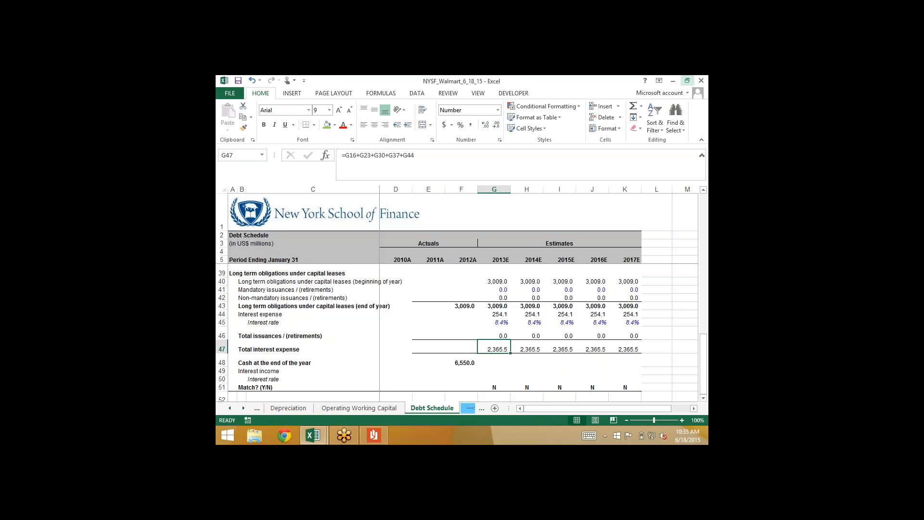
Link the 2013E cash at beginning of year in G7 to the 2012A year-end cash in F48
{"action": "scroll", "coordinate": [456, 332], "scroll_direction": "up", "scroll_amount": 8}
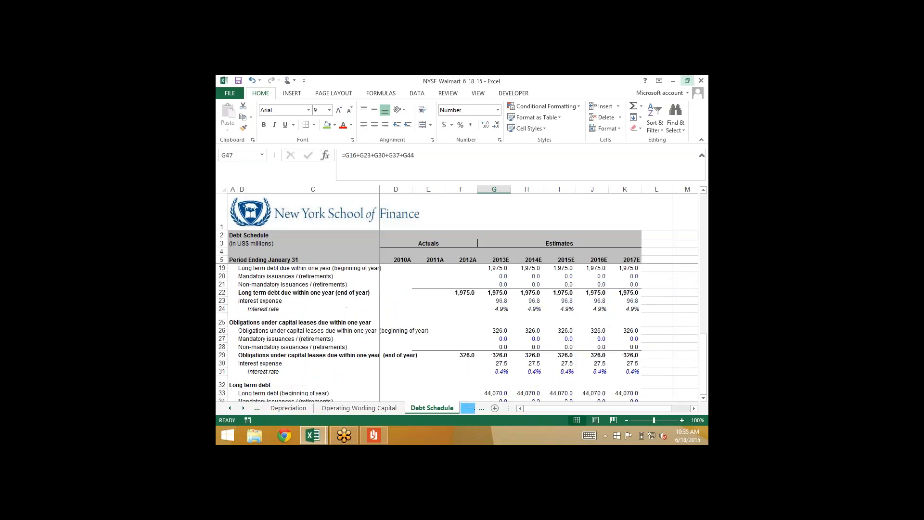
{"action": "scroll", "coordinate": [457, 332], "scroll_direction": "up", "scroll_amount": 3}
{"action": "left_click", "coordinate": [493, 281]}
{"action": "type", "text": "="}
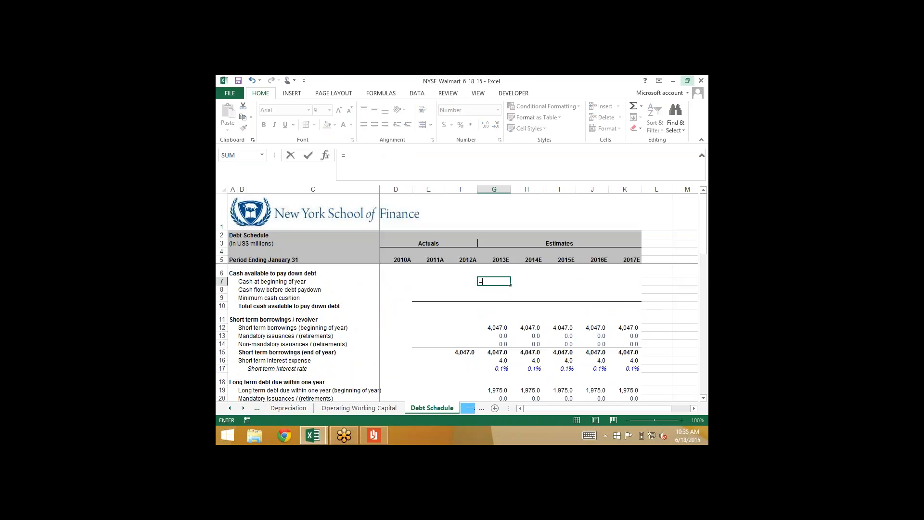
{"action": "scroll", "coordinate": [456, 332], "scroll_direction": "down", "scroll_amount": 7}
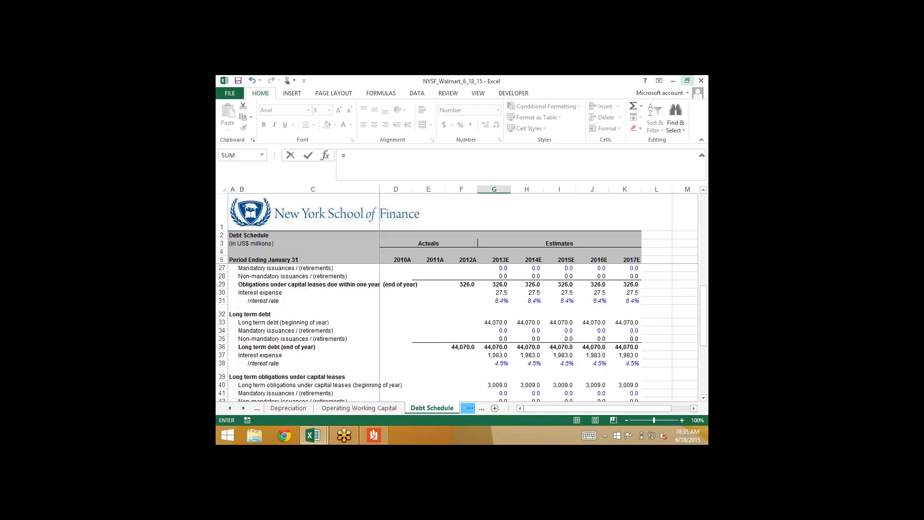
{"action": "scroll", "coordinate": [456, 332], "scroll_direction": "down", "scroll_amount": 5}
{"action": "left_click", "coordinate": [465, 340]}
{"action": "key", "text": "ctrl+Return"}
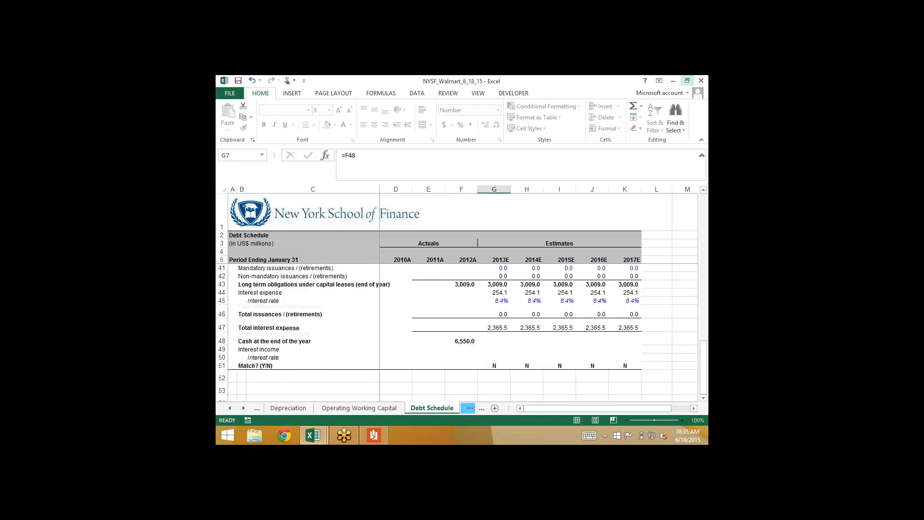
{"action": "key", "text": "Return"}
{"action": "key", "text": "Up"}
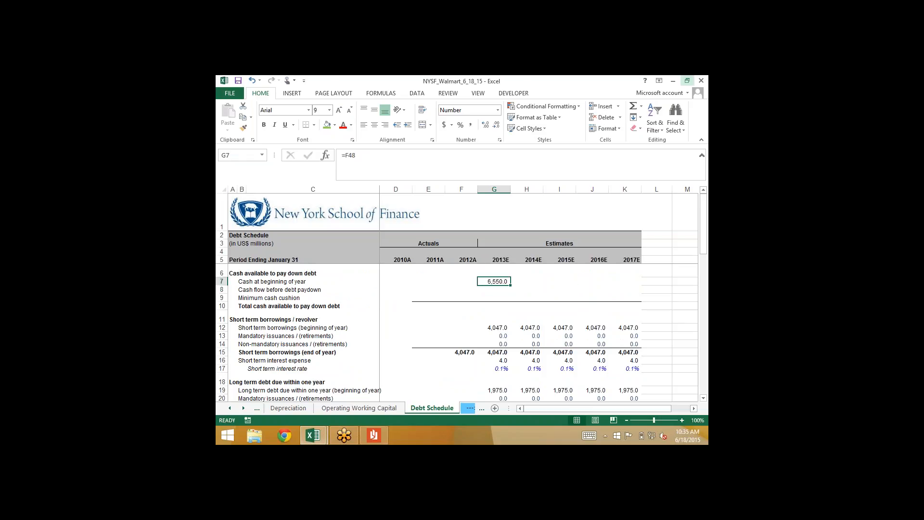
Fill the cash at beginning of year formula in G7 across through 2017E
{"action": "key", "text": "shift+Right"}
{"action": "key", "text": "shift+Right"}
{"action": "key", "text": "shift+Right"}
{"action": "key", "text": "shift+Right"}
{"action": "key", "text": "ctrl+r"}
{"action": "left_click", "coordinate": [494, 344], "text": "ctrl"}
{"action": "key", "text": "Up"}
{"action": "key", "text": "Up"}
{"action": "key", "text": "Up"}
{"action": "key", "text": "Up"}
{"action": "key", "text": "Up"}
{"action": "key", "text": "Up"}
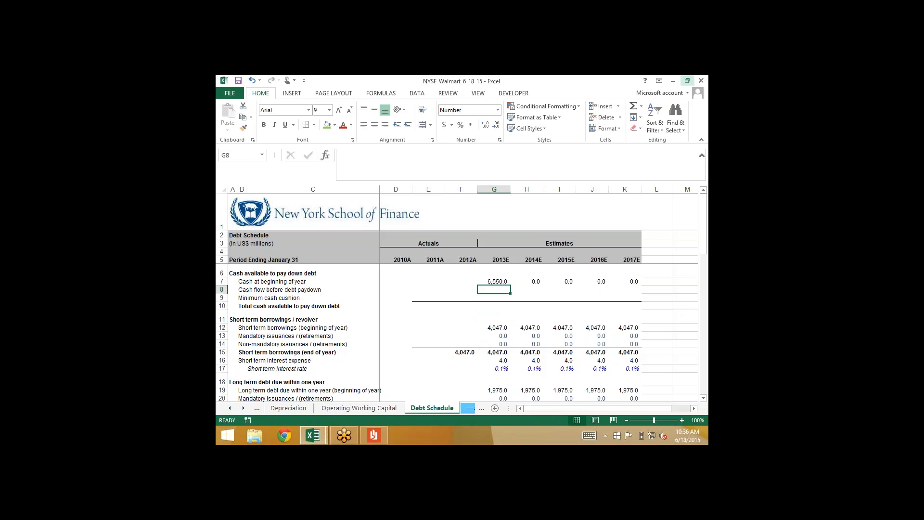
{"action": "key", "text": "Up"}
{"action": "key", "text": "shift+Right"}
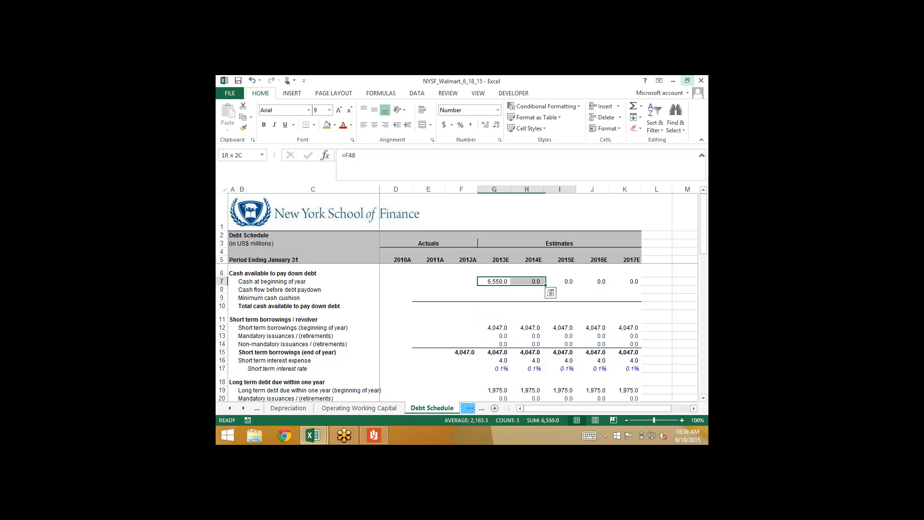
{"action": "key", "text": "shift+Right"}
{"action": "key", "text": "shift+Right"}
{"action": "key", "text": "shift+Right"}
{"action": "key", "text": "ctrl+r"}
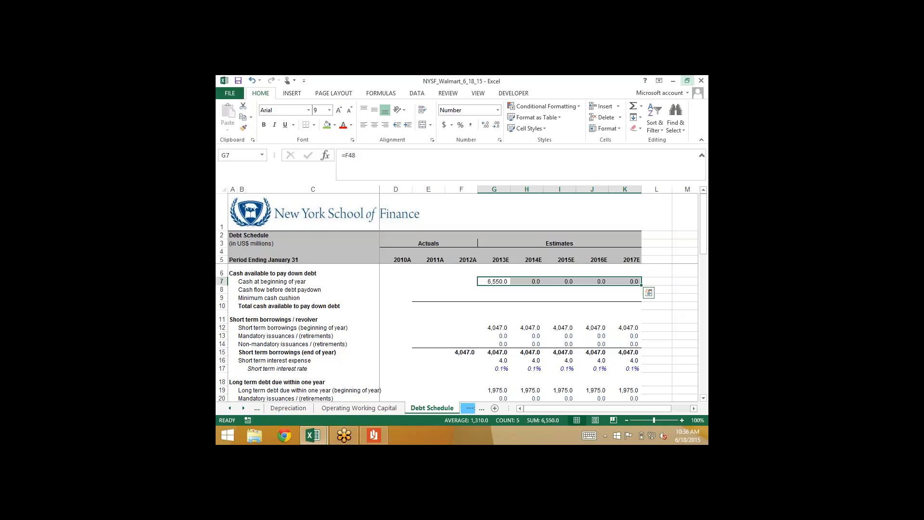
Examine the 2013E total change in cash formula and the short-term and long-term borrowings rows on the Cash Flow Statement sheet
{"action": "left_click", "coordinate": [230, 408]}
{"action": "left_click", "coordinate": [230, 408]}
{"action": "left_click", "coordinate": [291, 409]}
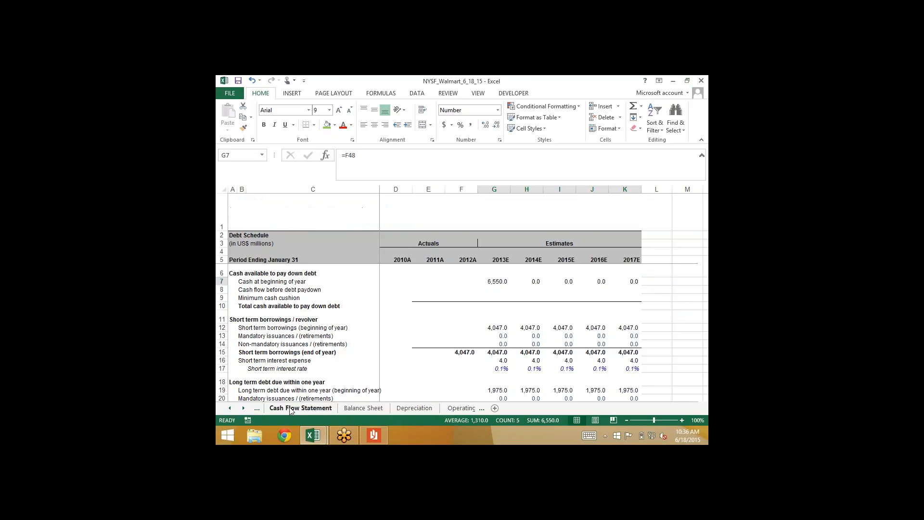
{"action": "scroll", "coordinate": [492, 355], "scroll_direction": "down", "scroll_amount": 7}
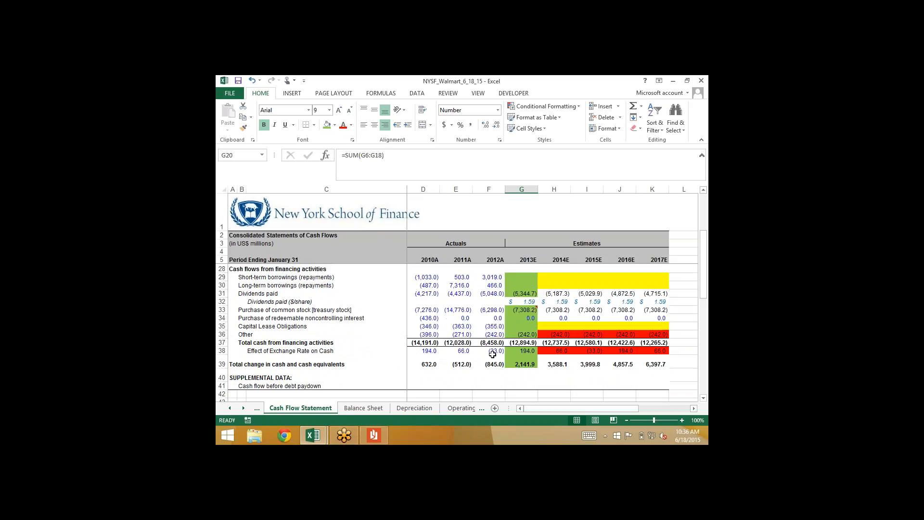
{"action": "left_click", "coordinate": [521, 327]}
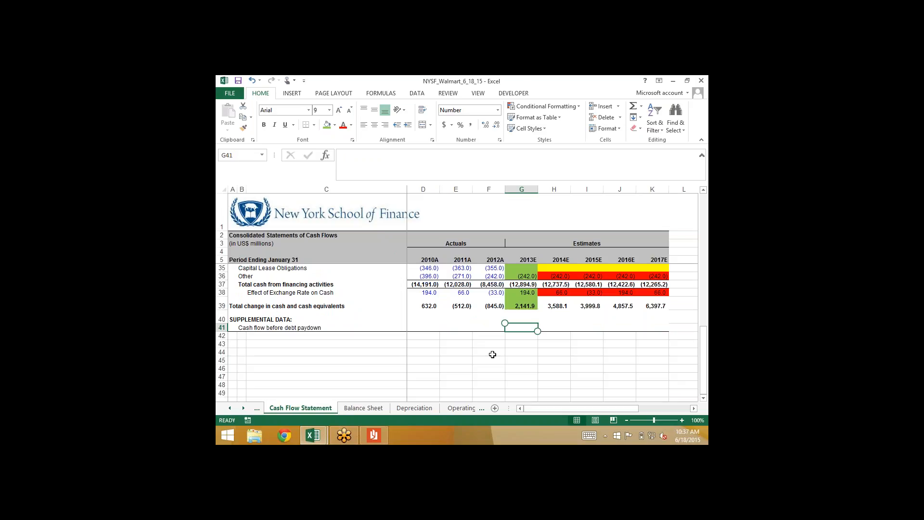
{"action": "key", "text": "Up"}
{"action": "key", "text": "Up"}
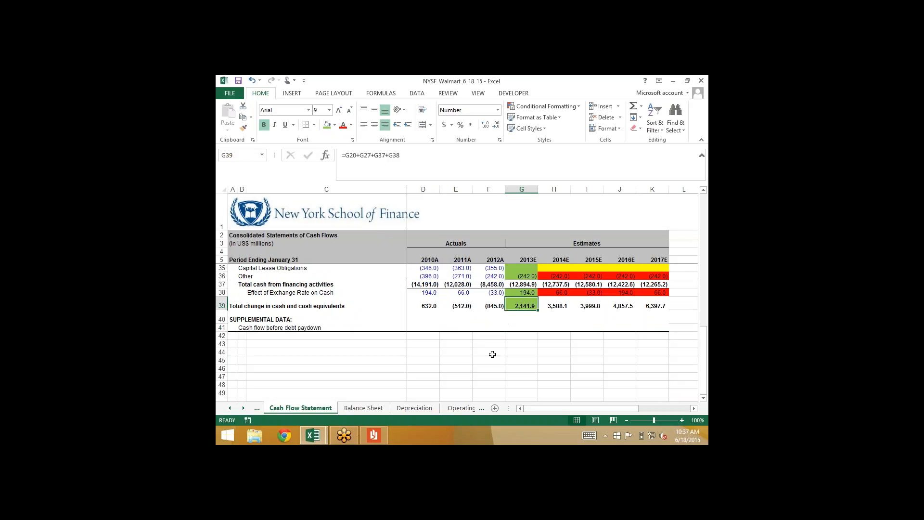
{"action": "scroll", "coordinate": [493, 354], "scroll_direction": "up", "scroll_amount": 2}
{"action": "left_click", "coordinate": [521, 289]}
{"action": "key", "text": "Up"}
{"action": "key", "text": "shift+Down"}
{"action": "key", "text": "shift+Up"}
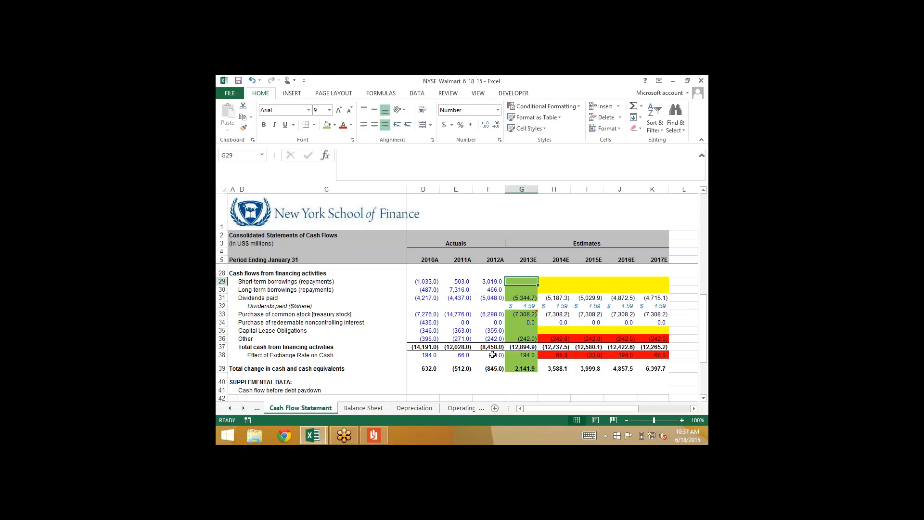
{"action": "key", "text": "Down"}
{"action": "key", "text": "Down"}
{"action": "key", "text": "Down"}
{"action": "key", "text": "Down"}
{"action": "key", "text": "Down"}
{"action": "key", "text": "Down"}
{"action": "key", "text": "Down"}
{"action": "key", "text": "Down"}
{"action": "key", "text": "Down"}
{"action": "key", "text": "Down"}
{"action": "key", "text": "Down"}
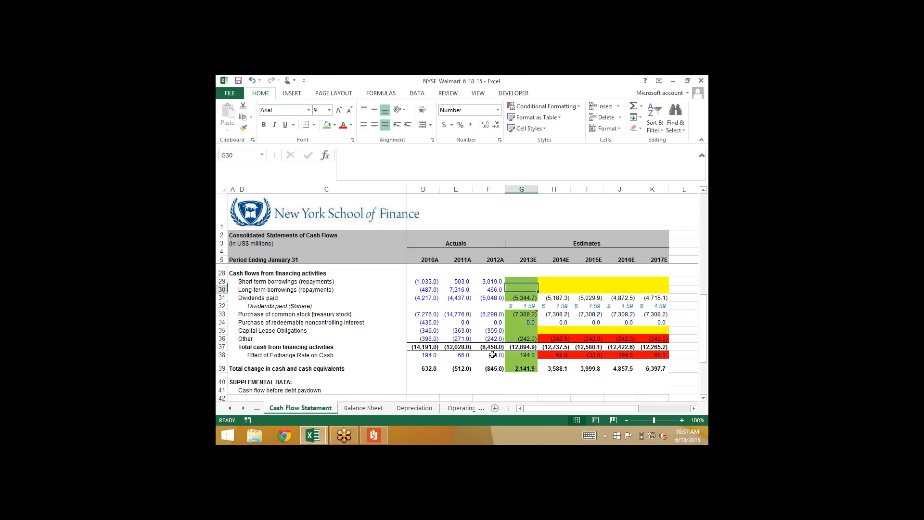
Calculate the 2013E cash flow before debt paydown in Cash Flow Statement cell G41 with =G20+G27+G31+G33+G34+G36+G38
{"action": "key", "text": "Down"}
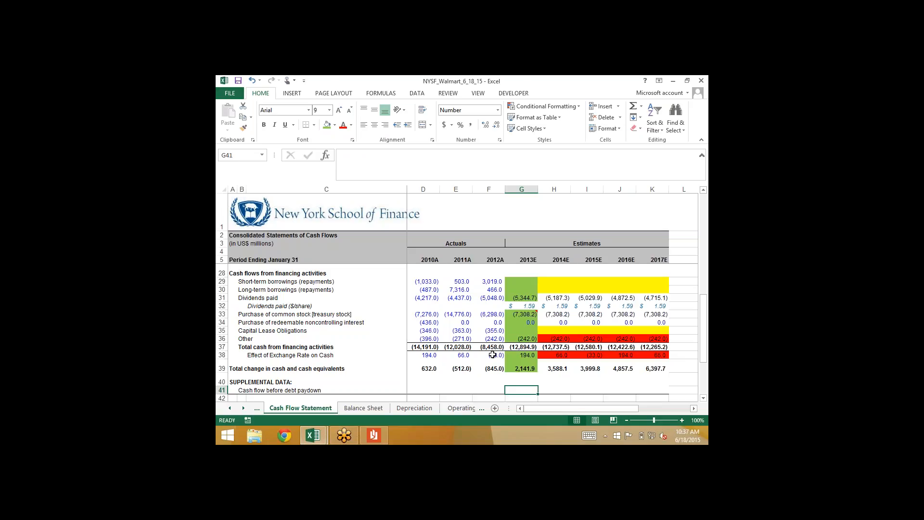
{"action": "type", "text": "="}
{"action": "scroll", "coordinate": [492, 354], "scroll_direction": "up", "scroll_amount": 2}
{"action": "scroll", "coordinate": [492, 355], "scroll_direction": "up", "scroll_amount": 2}
{"action": "left_click", "coordinate": [521, 309]}
{"action": "type", "text": "+"}
{"action": "left_click", "coordinate": [522, 371]}
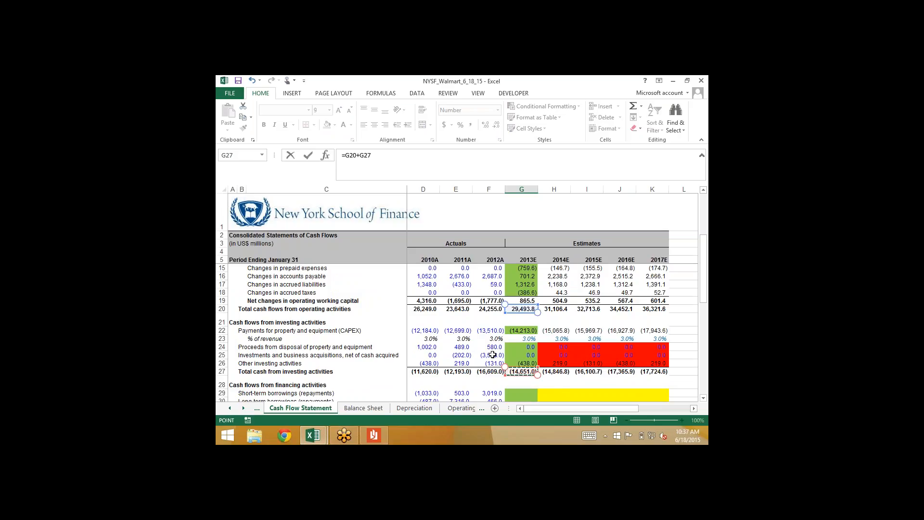
{"action": "scroll", "coordinate": [492, 354], "scroll_direction": "down", "scroll_amount": 4}
{"action": "type", "text": "+"}
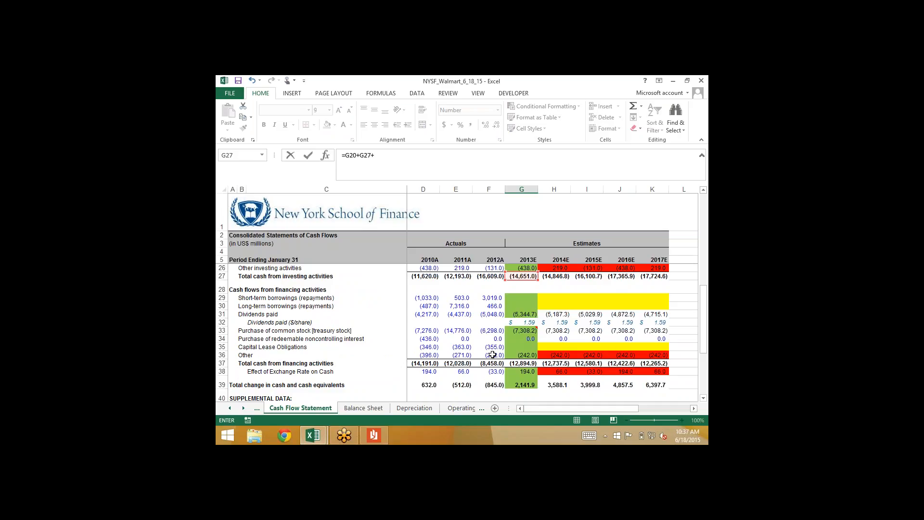
{"action": "left_click", "coordinate": [521, 314]}
{"action": "type", "text": "+"}
{"action": "left_click", "coordinate": [521, 331]}
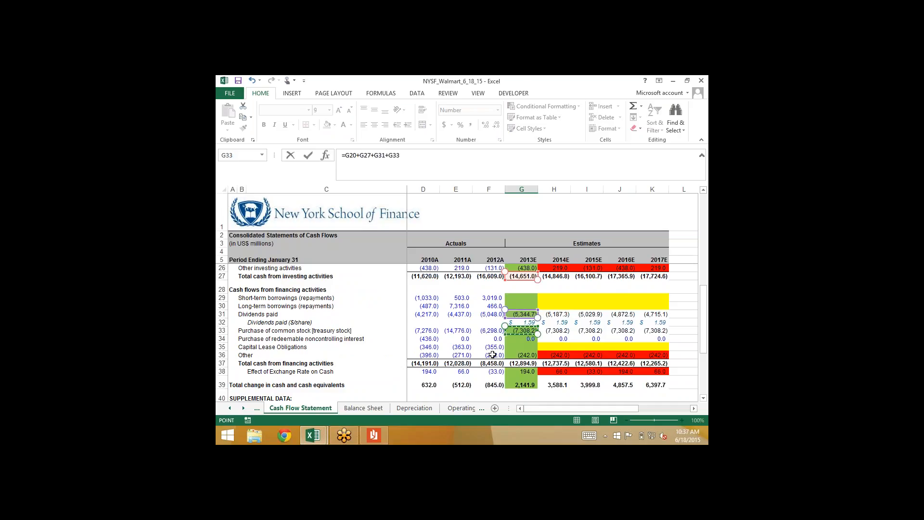
{"action": "type", "text": "+"}
{"action": "left_click", "coordinate": [521, 339]}
{"action": "type", "text": "+"}
{"action": "left_click", "coordinate": [521, 355]}
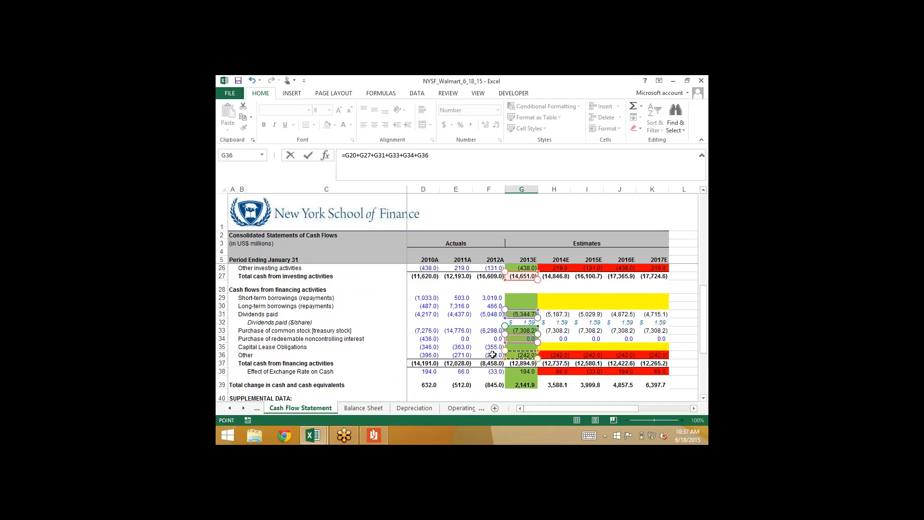
{"action": "type", "text": "+"}
{"action": "left_click", "coordinate": [522, 371]}
{"action": "key", "text": "ctrl+Return"}
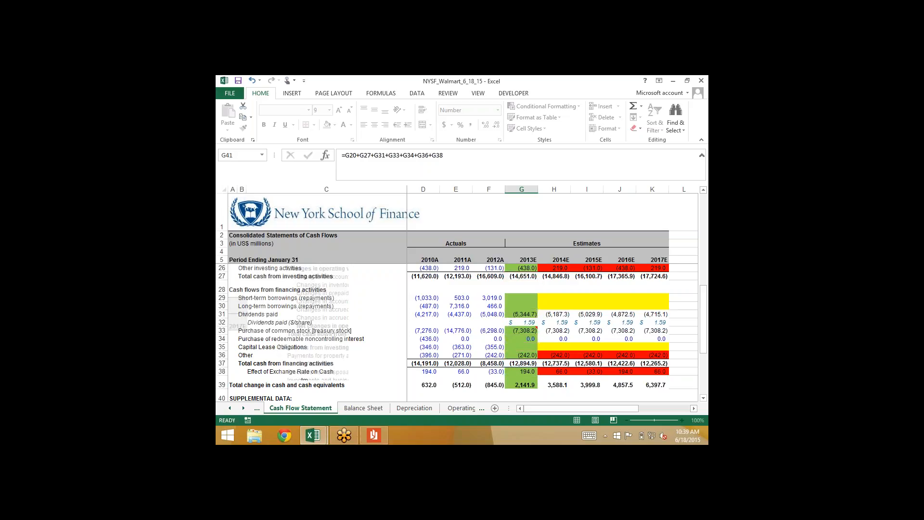
Fill the cash flow before debt paydown formula in G41 across through 2017E
{"action": "key", "text": "shift+Right"}
{"action": "key", "text": "shift+Right"}
{"action": "key", "text": "shift+Right"}
{"action": "key", "text": "shift+Right"}
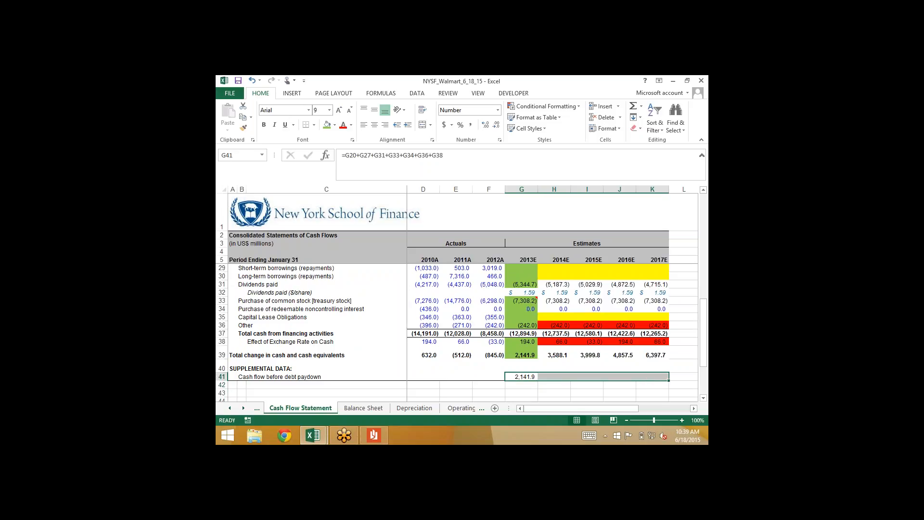
{"action": "key", "text": "ctrl+r"}
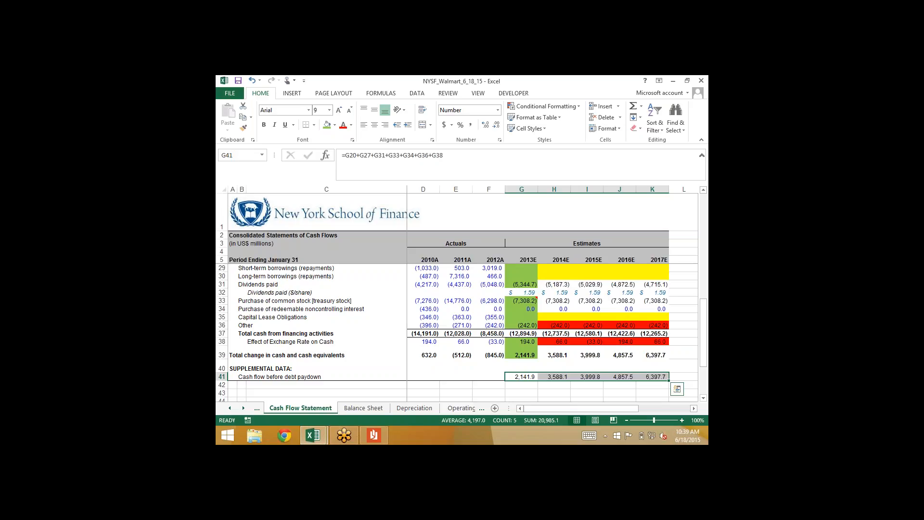
Link the 2013E cash flow before debt paydown in Debt Schedule cell G8 to 'Cash Flow Statement'!G41
{"action": "left_click", "coordinate": [482, 409]}
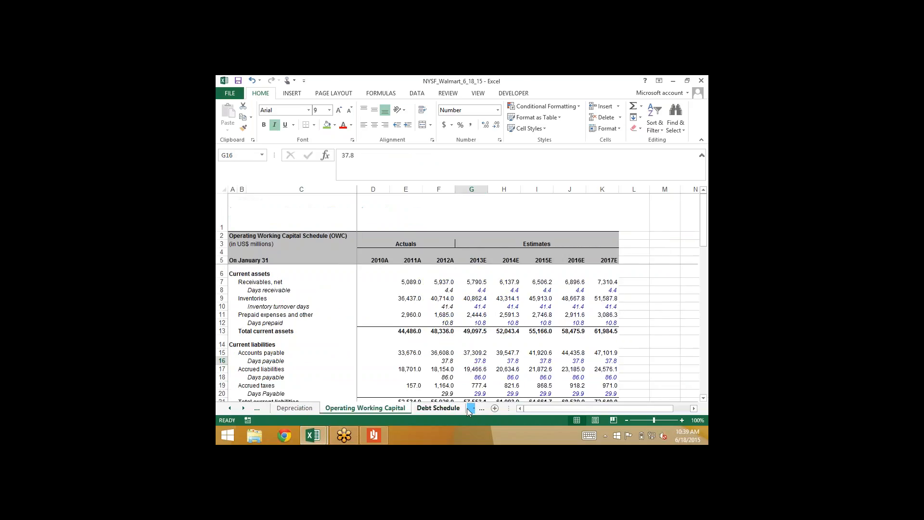
{"action": "left_click", "coordinate": [466, 408]}
{"action": "left_click", "coordinate": [489, 293]}
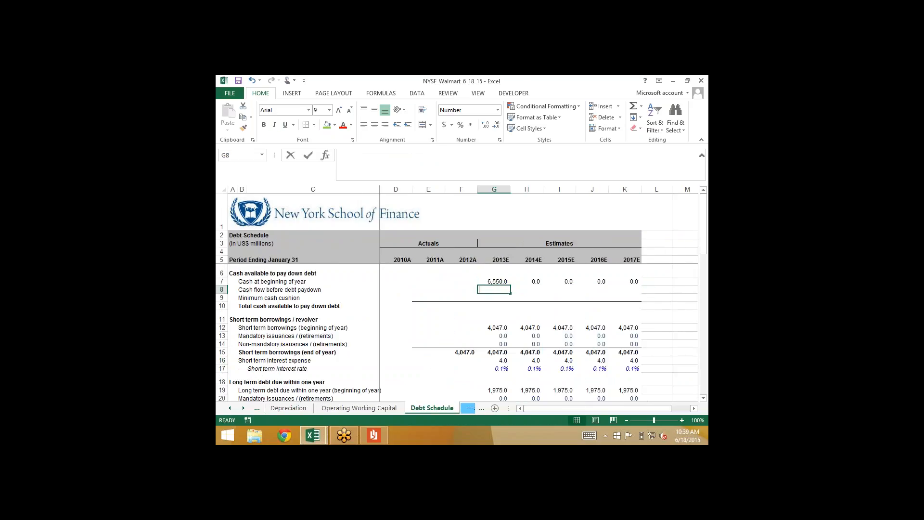
{"action": "type", "text": "="}
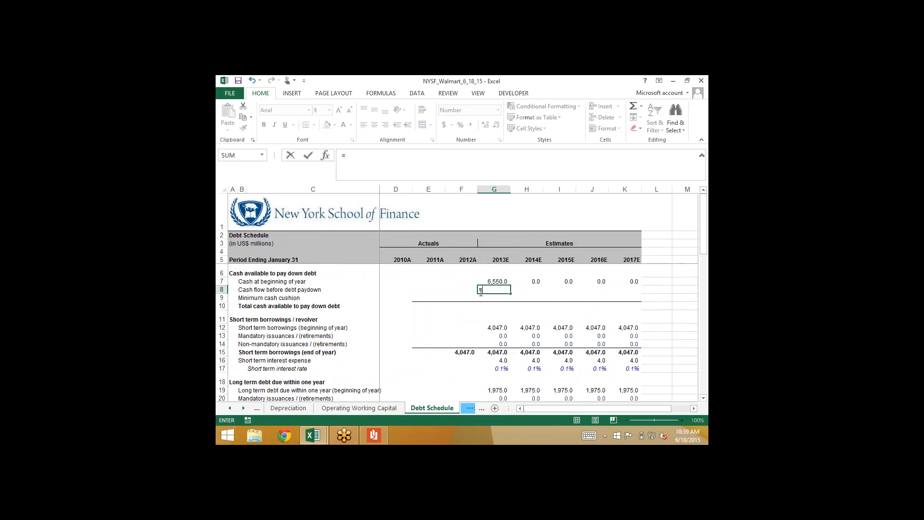
{"action": "left_click", "coordinate": [230, 407]}
{"action": "left_click", "coordinate": [229, 408]}
{"action": "left_click", "coordinate": [300, 408]}
{"action": "left_click", "coordinate": [520, 376]}
{"action": "key", "text": "Return"}
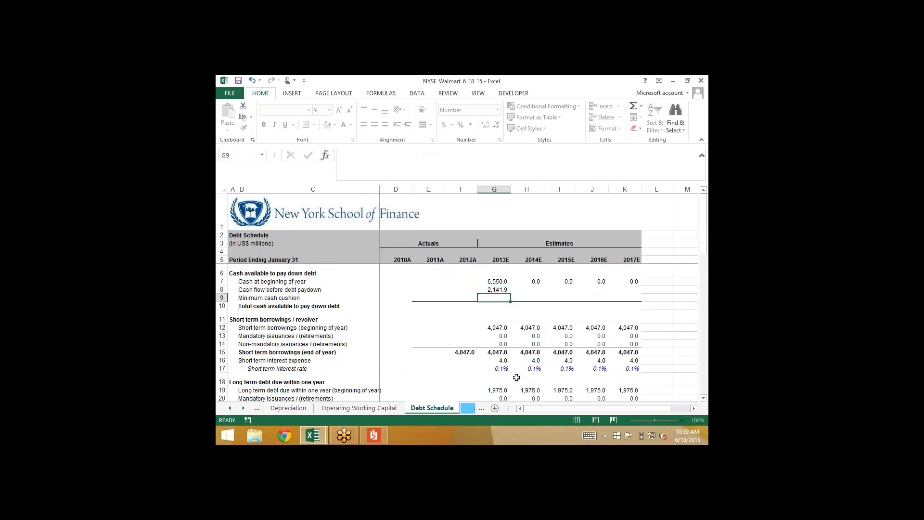
Fill the linked cash flow before debt paydown in G8 across through 2017E
{"action": "key", "text": "shift+Right"}
{"action": "key", "text": "shift+Right"}
{"action": "key", "text": "shift+Right"}
{"action": "key", "text": "shift+Right"}
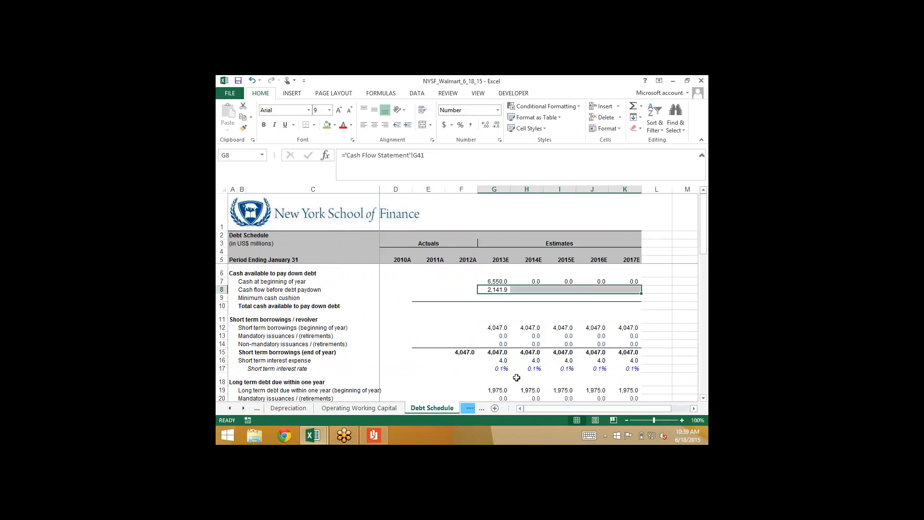
{"action": "key", "text": "ctrl+r"}
{"action": "key", "text": "Down"}
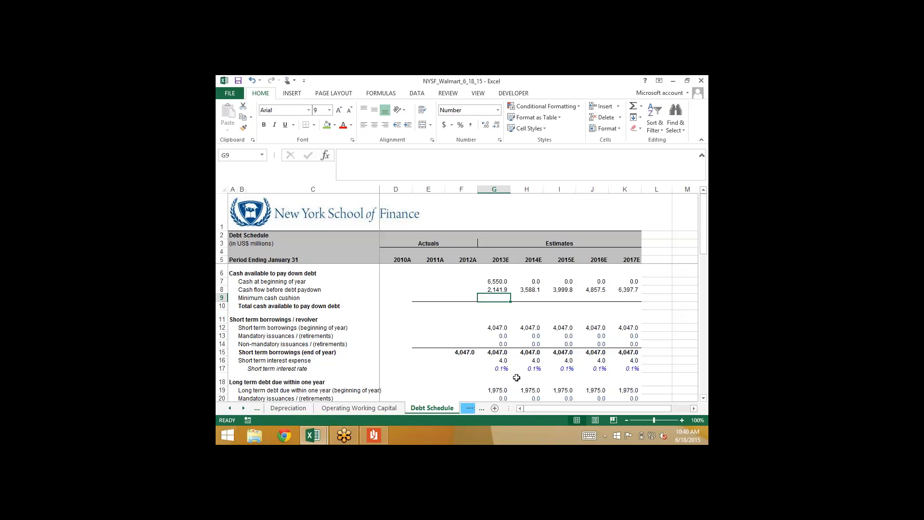
Inspect the 2013E cash flow before debt paydown formula in G8
{"action": "key", "text": "Up"}
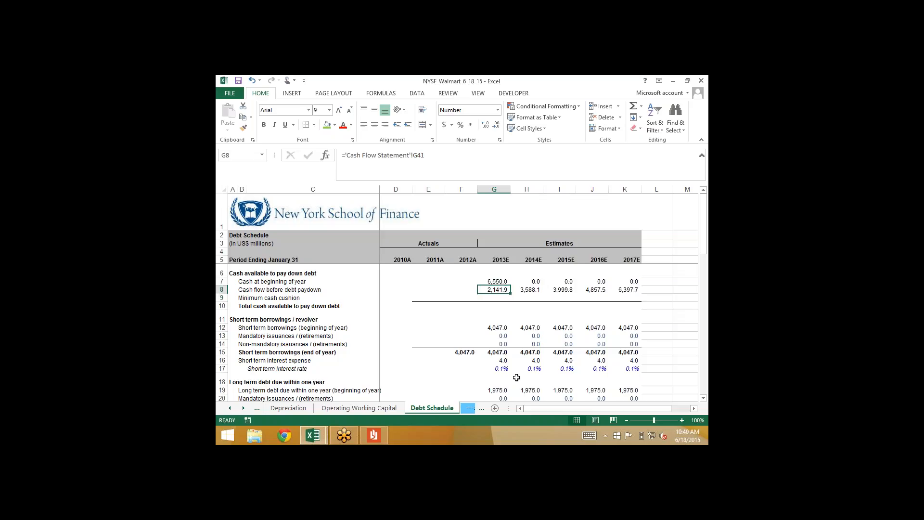
{"action": "key", "text": "F2"}
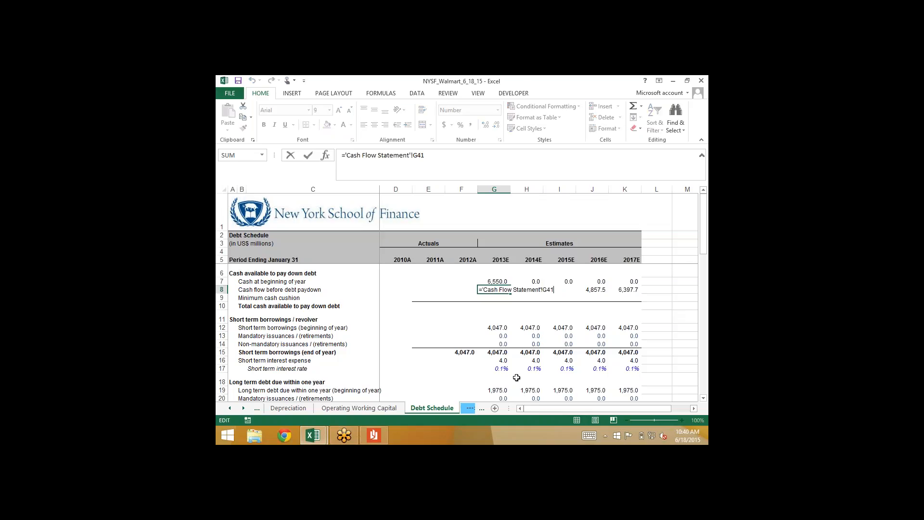
{"action": "key", "text": "Escape"}
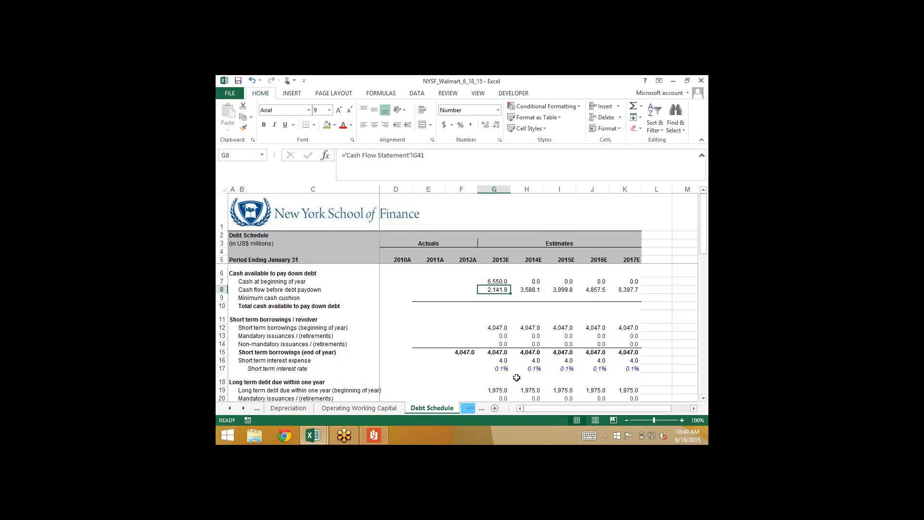
Set the 2013E minimum cash cushion in G9 to -1000
{"action": "key", "text": "Down"}
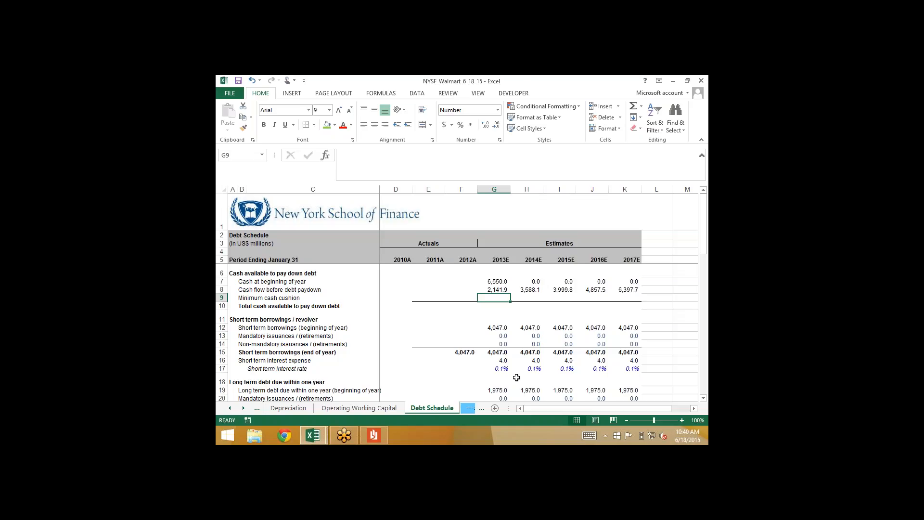
{"action": "type", "text": "-100"}
{"action": "key", "text": "ctrl+Return"}
{"action": "key", "text": "F2"}
{"action": "type", "text": "0"}
{"action": "key", "text": "Return"}
{"action": "key", "text": "Up"}
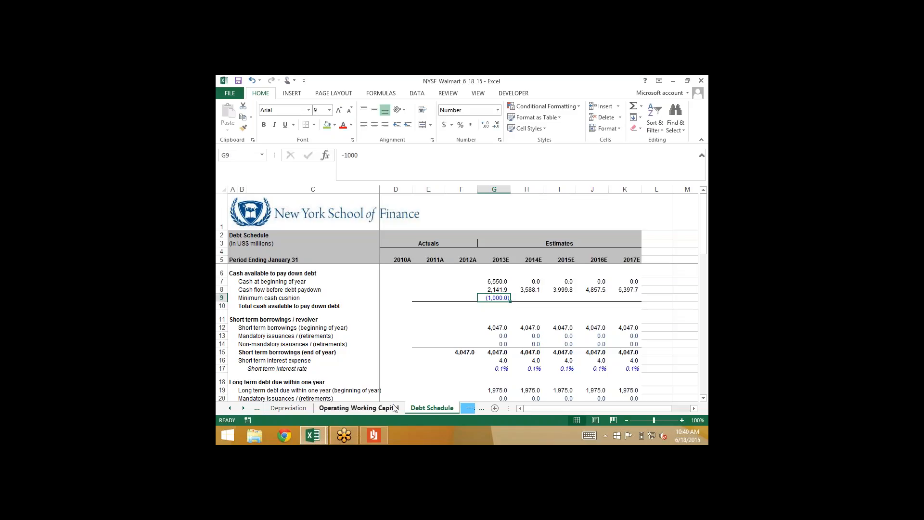
Examine the Balance Sheet's cash and cash equivalents row across 2011A, 2012A and 2013E
{"action": "left_click", "coordinate": [229, 407]}
{"action": "left_click", "coordinate": [229, 407]}
{"action": "left_click", "coordinate": [346, 408]}
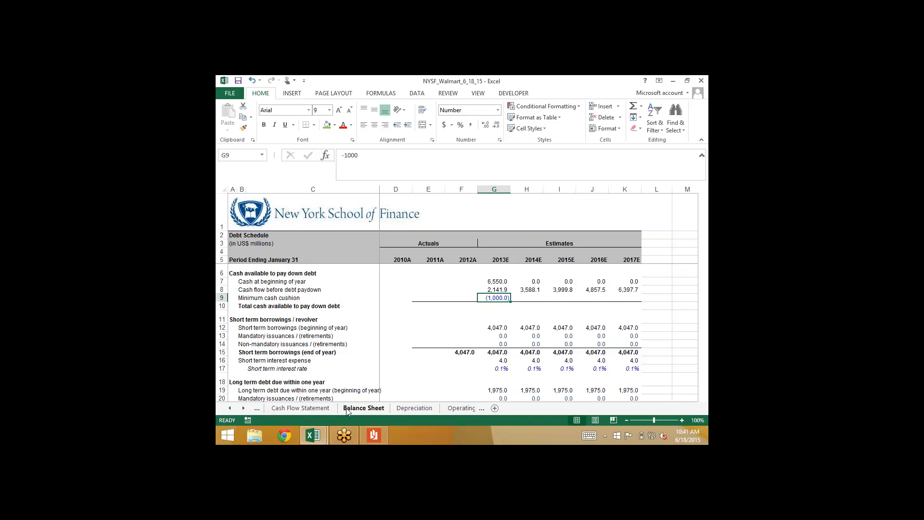
{"action": "scroll", "coordinate": [437, 308], "scroll_direction": "up", "scroll_amount": 7}
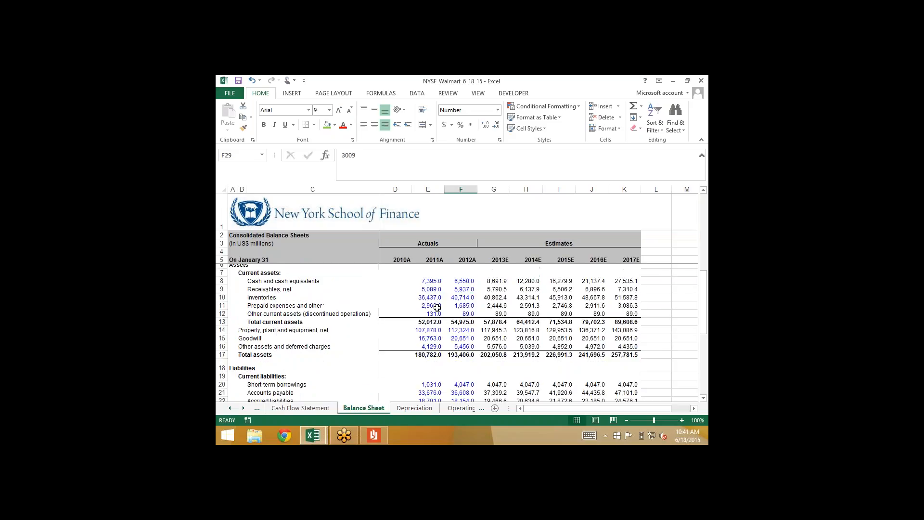
{"action": "left_click", "coordinate": [461, 289]}
{"action": "key", "text": "Left"}
{"action": "key", "text": "Right"}
{"action": "key", "text": "Left"}
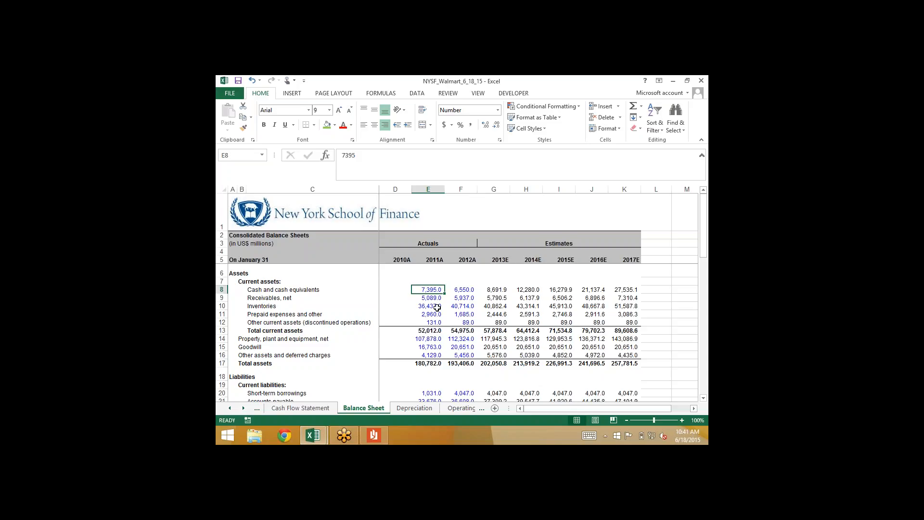
{"action": "key", "text": "Right"}
{"action": "key", "text": "Right"}
{"action": "key", "text": "Left"}
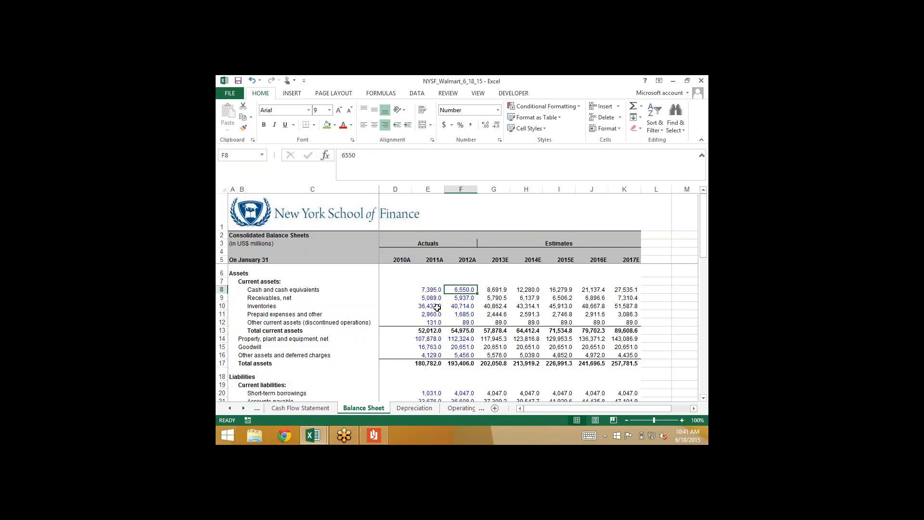
{"action": "key", "text": "Right"}
{"action": "key", "text": "Left"}
{"action": "key", "text": "Right"}
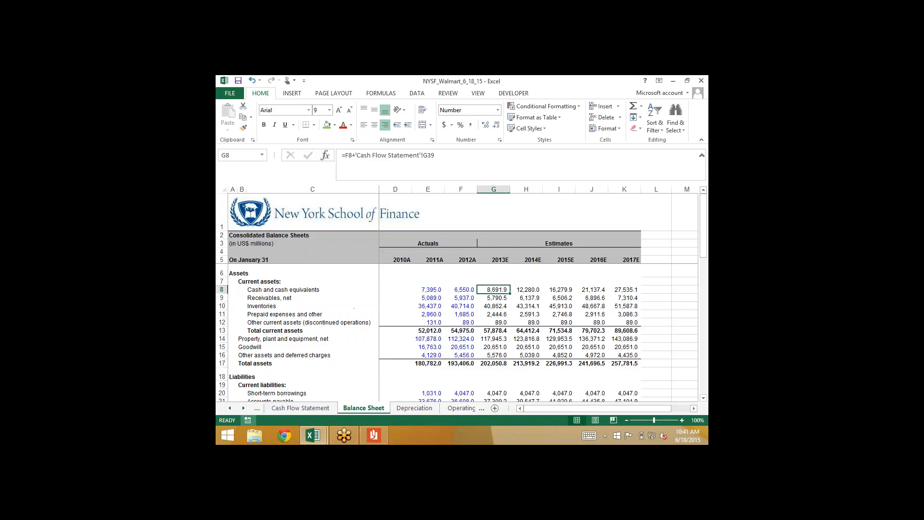
Inspect the 2013E total change in cash and cash equivalents formula in Cash Flow Statement cell G39
{"action": "left_click", "coordinate": [243, 408]}
{"action": "left_click", "coordinate": [243, 408]}
{"action": "left_click", "coordinate": [243, 408]}
{"action": "left_click", "coordinate": [230, 409]}
{"action": "left_click", "coordinate": [230, 408]}
{"action": "left_click", "coordinate": [230, 408]}
{"action": "left_click", "coordinate": [286, 408]}
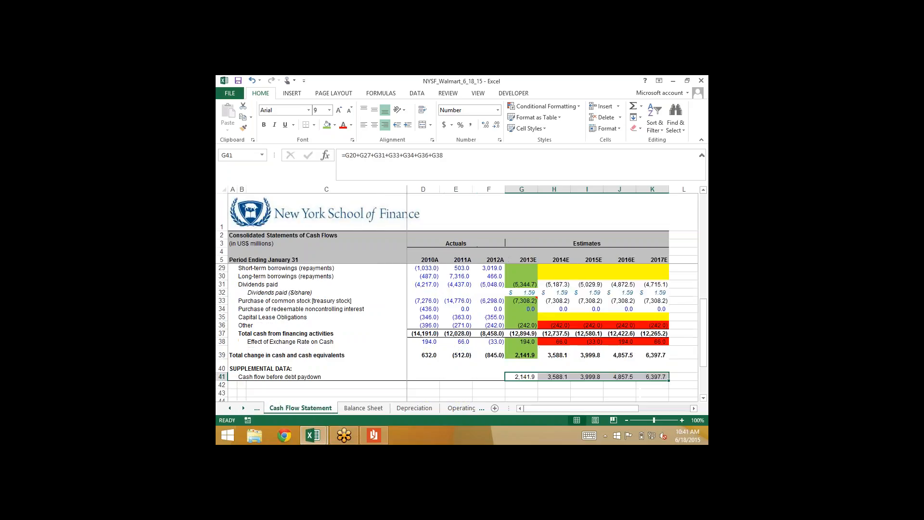
{"action": "left_click", "coordinate": [524, 355]}
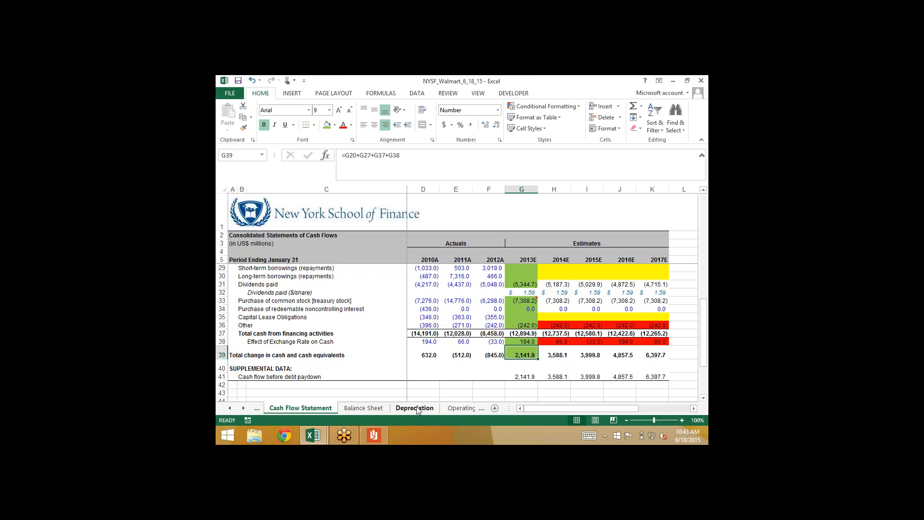
Calculate the 2013E total cash available to pay down debt in Debt Schedule cell G10 with =SUM(G7:G9)
{"action": "left_click", "coordinate": [461, 409]}
{"action": "left_click", "coordinate": [495, 408]}
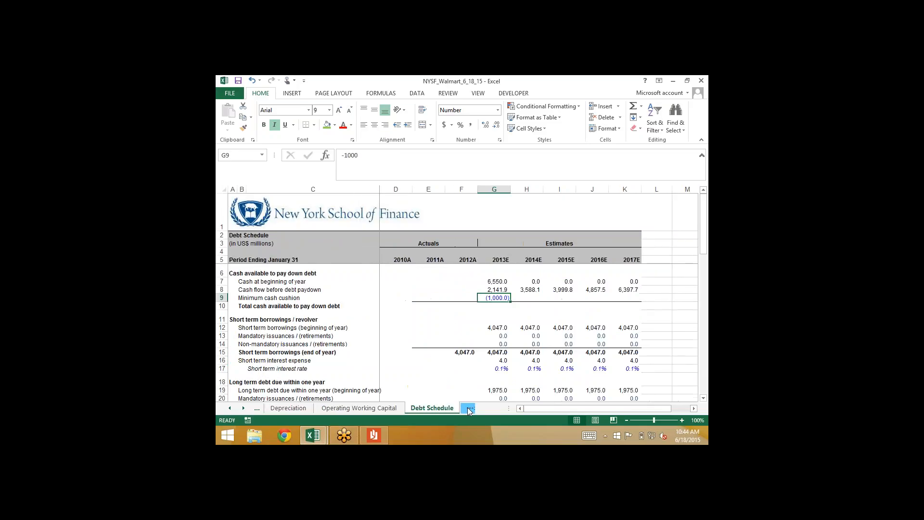
{"action": "left_click", "coordinate": [495, 307]}
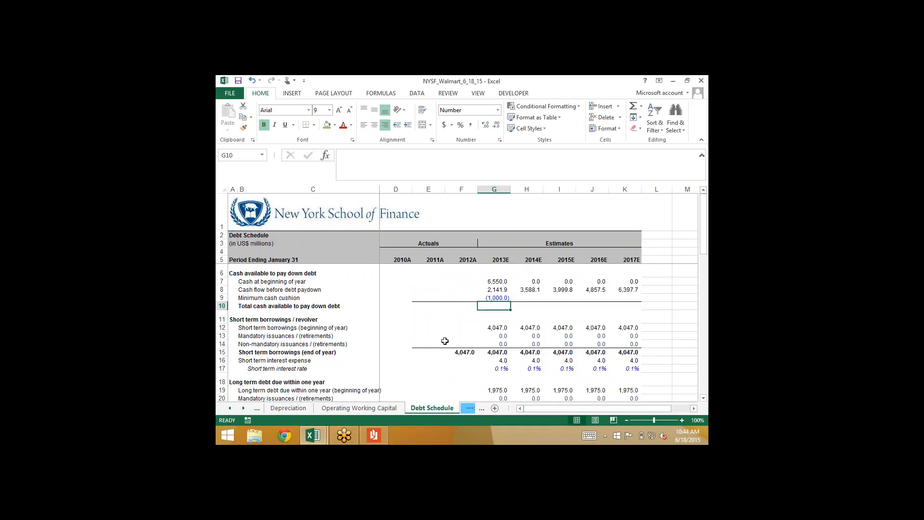
{"action": "key", "text": "alt+equal"}
{"action": "key", "text": "Return"}
Fill the minimum cash cushion and total cash available to pay down debt in G9:G10 across through 2017E
{"action": "key", "text": "Up"}
{"action": "key", "text": "Up"}
{"action": "key", "text": "shift+Down"}
{"action": "key", "text": "shift+Right"}
{"action": "key", "text": "shift+Right"}
{"action": "key", "text": "shift+Right"}
{"action": "key", "text": "shift+Right"}
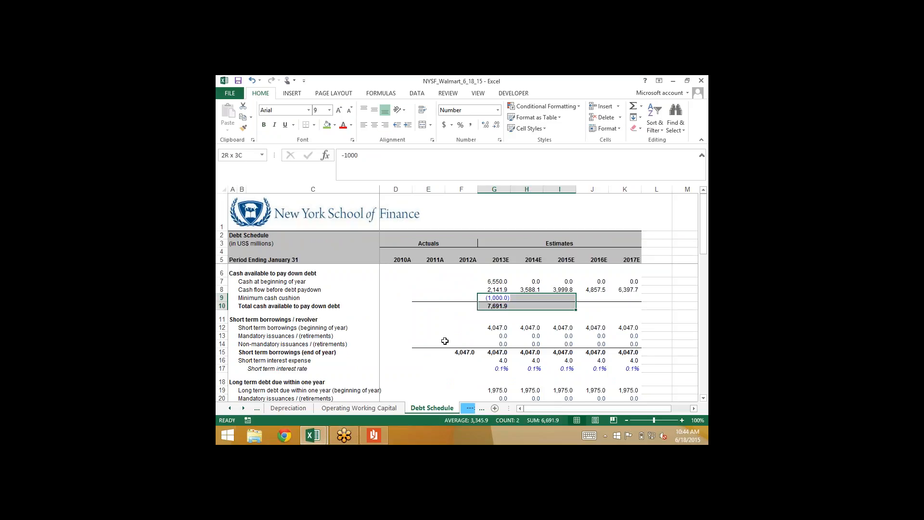
{"action": "key", "text": "ctrl+r"}
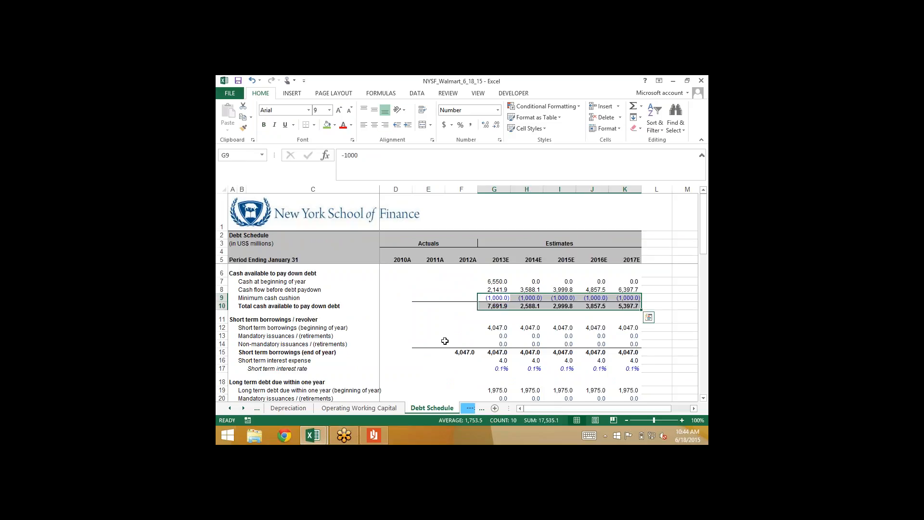
Examine the 2013E total cash available, the cash at the end of the year row and the beginning cash link in G7
{"action": "key", "text": "Down"}
{"action": "key", "text": "Up"}
{"action": "key", "text": "Down"}
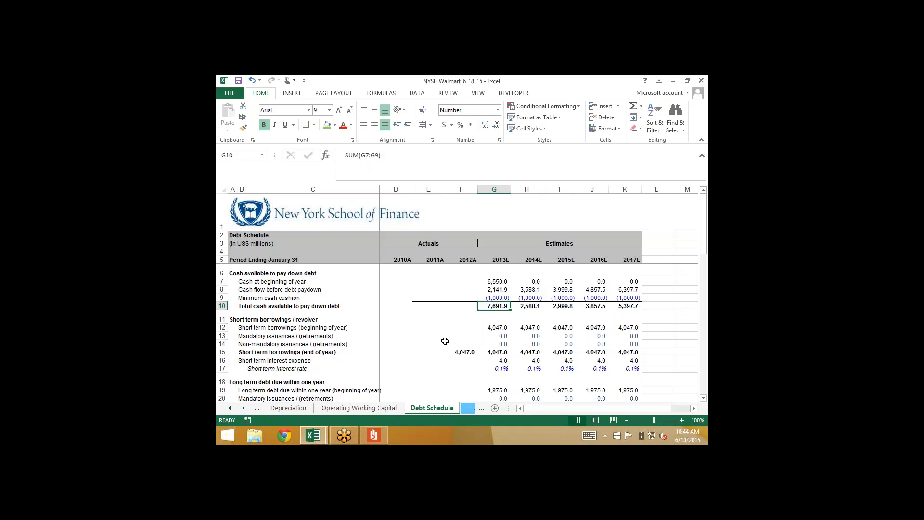
{"action": "scroll", "coordinate": [445, 340], "scroll_direction": "down", "scroll_amount": 8}
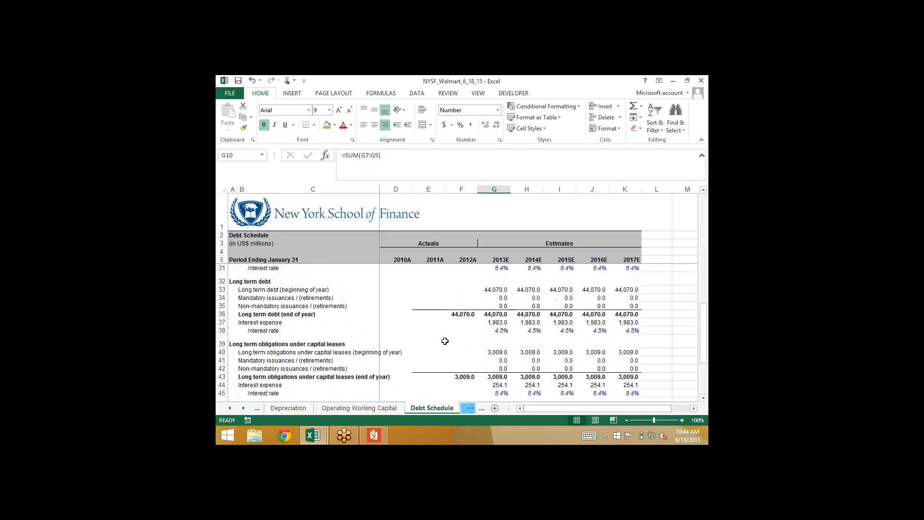
{"action": "scroll", "coordinate": [445, 341], "scroll_direction": "down", "scroll_amount": 3}
{"action": "left_click", "coordinate": [494, 339]}
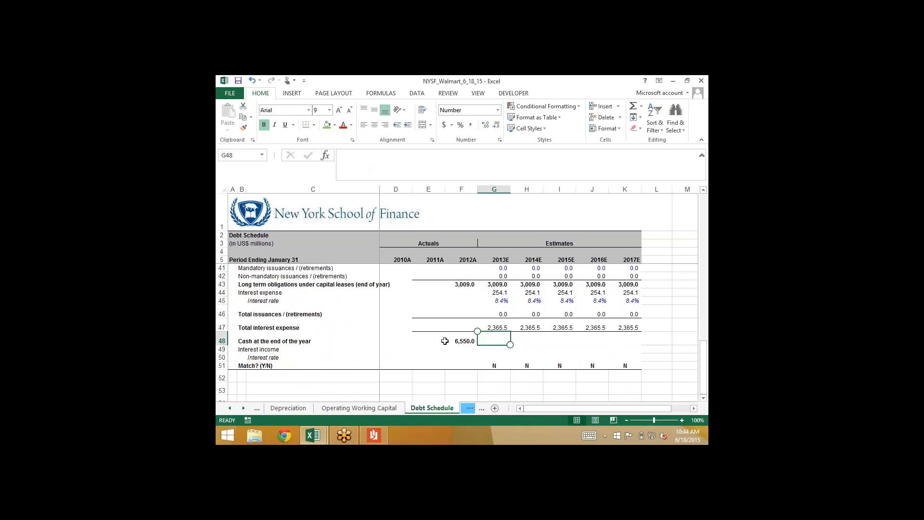
{"action": "scroll", "coordinate": [444, 341], "scroll_direction": "up", "scroll_amount": 11}
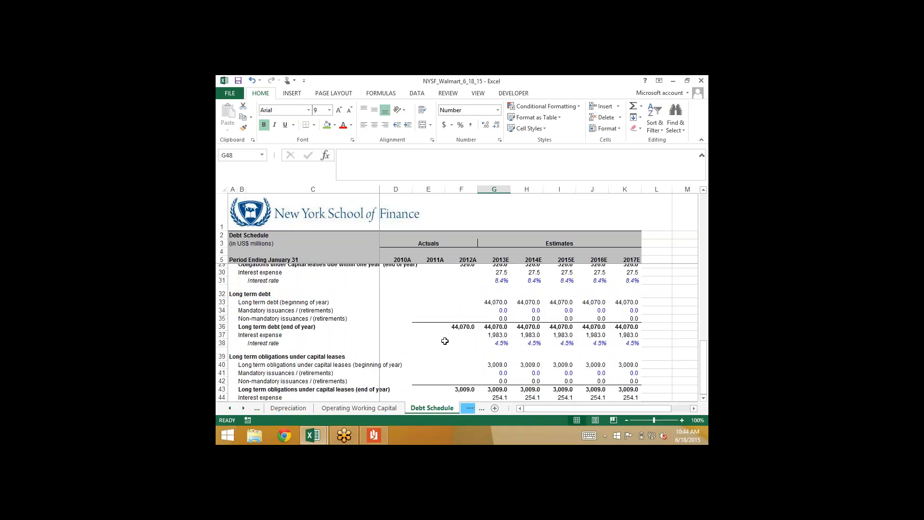
{"action": "scroll", "coordinate": [445, 341], "scroll_direction": "up", "scroll_amount": 1}
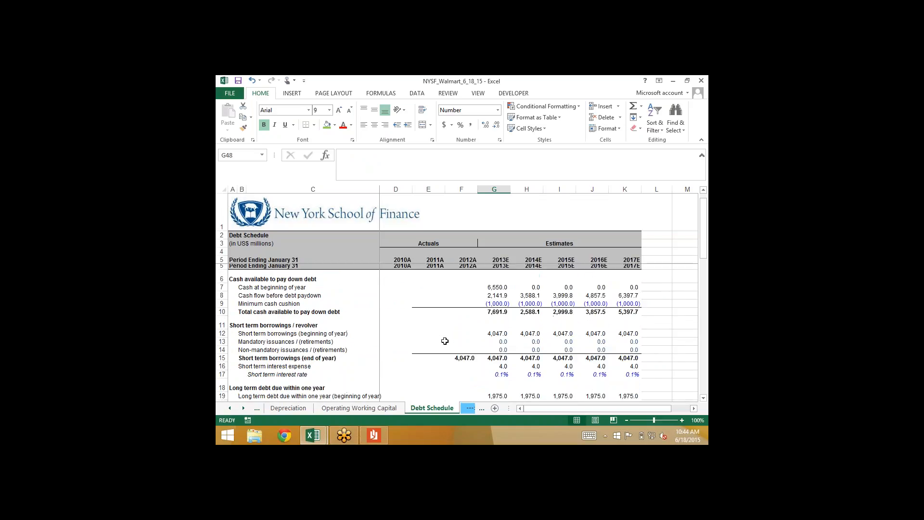
{"action": "left_click", "coordinate": [494, 281]}
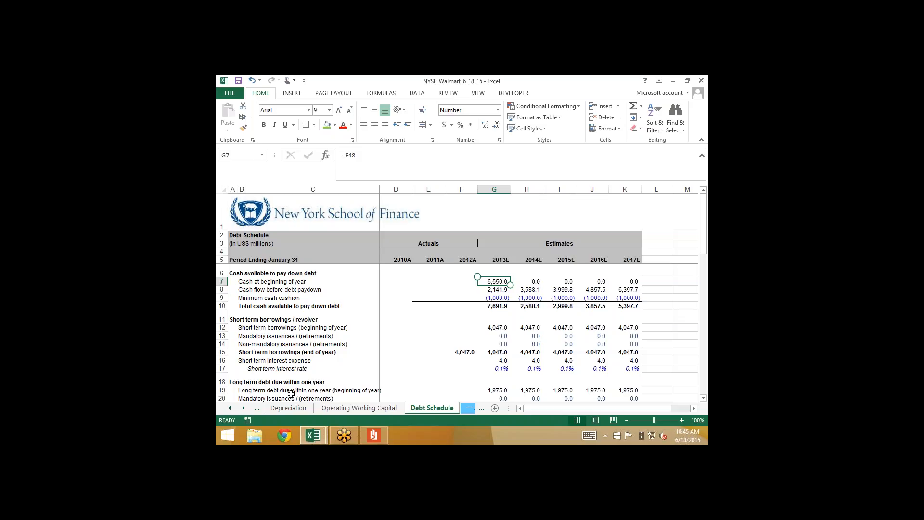
Compare the 2011A, 2012A and 2013E cash and cash equivalents in Balance Sheet cells E8, F8 and G8
{"action": "left_click", "coordinate": [229, 408]}
{"action": "left_click", "coordinate": [229, 408]}
{"action": "left_click", "coordinate": [356, 409]}
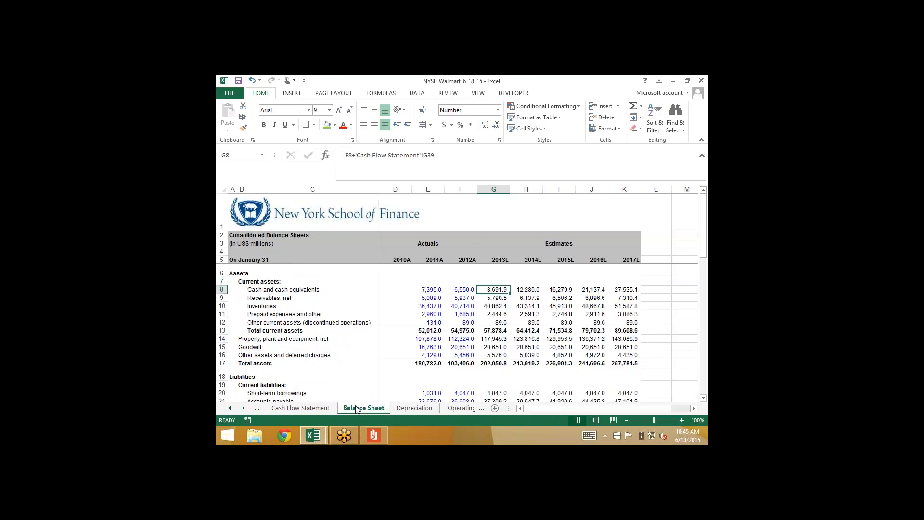
{"action": "left_click", "coordinate": [461, 289]}
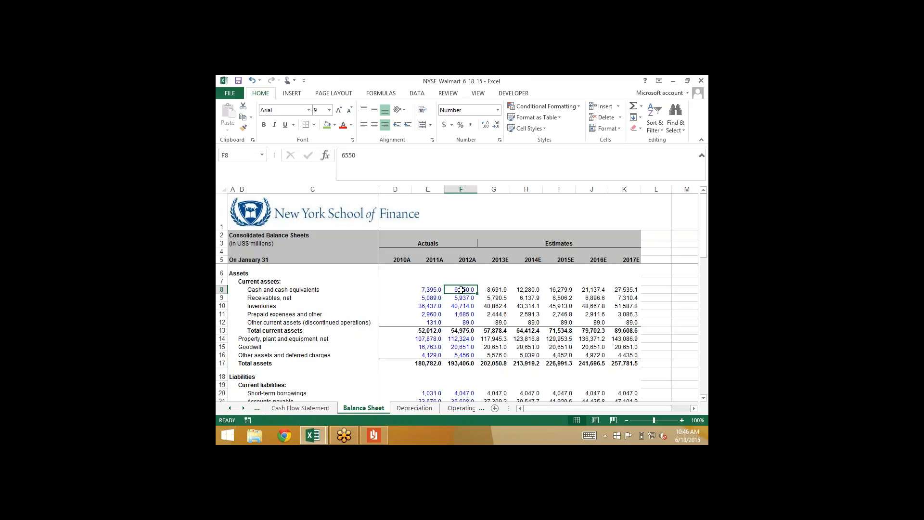
{"action": "left_click", "coordinate": [420, 290]}
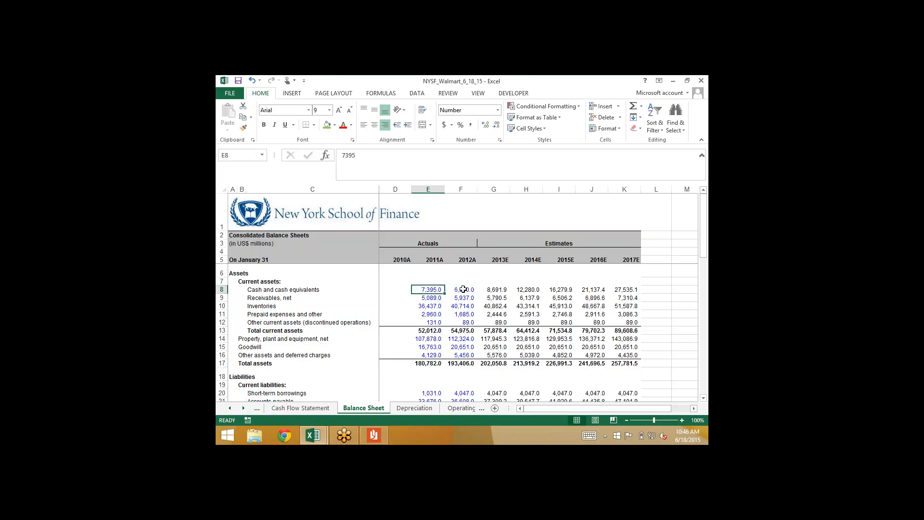
{"action": "left_click", "coordinate": [463, 289]}
{"action": "key", "text": "Right"}
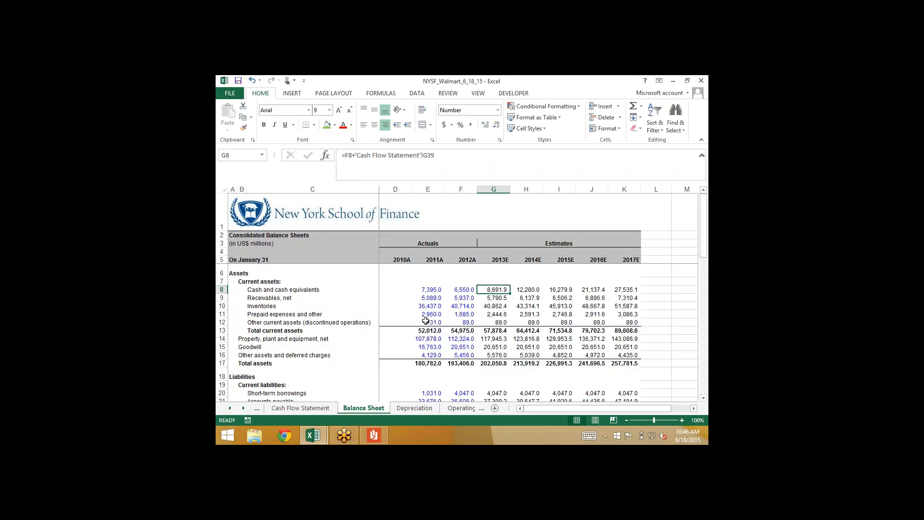
Return to the Debt Schedule and review column G down to the 2013E cash at the end of the year in G48
{"action": "left_click", "coordinate": [452, 408]}
{"action": "left_click", "coordinate": [469, 408]}
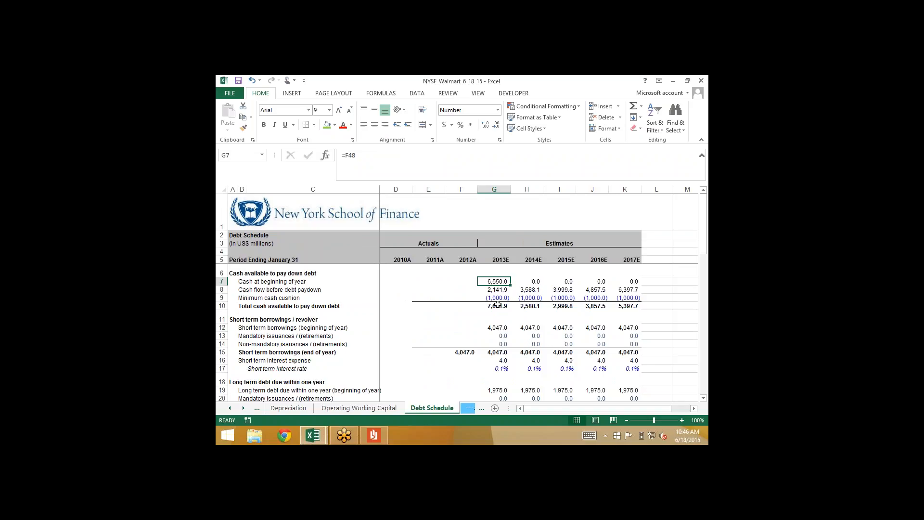
{"action": "key", "text": "Down"}
{"action": "key", "text": "Down"}
{"action": "key", "text": "Down"}
{"action": "key", "text": "Down"}
{"action": "key", "text": "Down"}
{"action": "key", "text": "Down"}
{"action": "key", "text": "Down"}
{"action": "key", "text": "Down"}
{"action": "key", "text": "Down"}
{"action": "key", "text": "Down"}
{"action": "key", "text": "Down"}
{"action": "key", "text": "Down"}
{"action": "key", "text": "Down"}
{"action": "key", "text": "Down"}
{"action": "key", "text": "Down"}
{"action": "key", "text": "Down"}
{"action": "key", "text": "Down"}
{"action": "key", "text": "Down"}
{"action": "key", "text": "Down"}
{"action": "key", "text": "Down"}
{"action": "key", "text": "Down"}
{"action": "key", "text": "Down"}
{"action": "key", "text": "Down"}
{"action": "key", "text": "Down"}
{"action": "key", "text": "Down"}
{"action": "key", "text": "Down"}
{"action": "key", "text": "Down"}
{"action": "key", "text": "Down"}
{"action": "key", "text": "Down"}
{"action": "key", "text": "Down"}
{"action": "key", "text": "Down"}
{"action": "key", "text": "Down"}
{"action": "key", "text": "Down"}
{"action": "key", "text": "Down"}
{"action": "key", "text": "Down"}
{"action": "key", "text": "Down"}
{"action": "key", "text": "Down"}
{"action": "key", "text": "Down"}
{"action": "key", "text": "Down"}
{"action": "key", "text": "Down"}
{"action": "key", "text": "Down"}
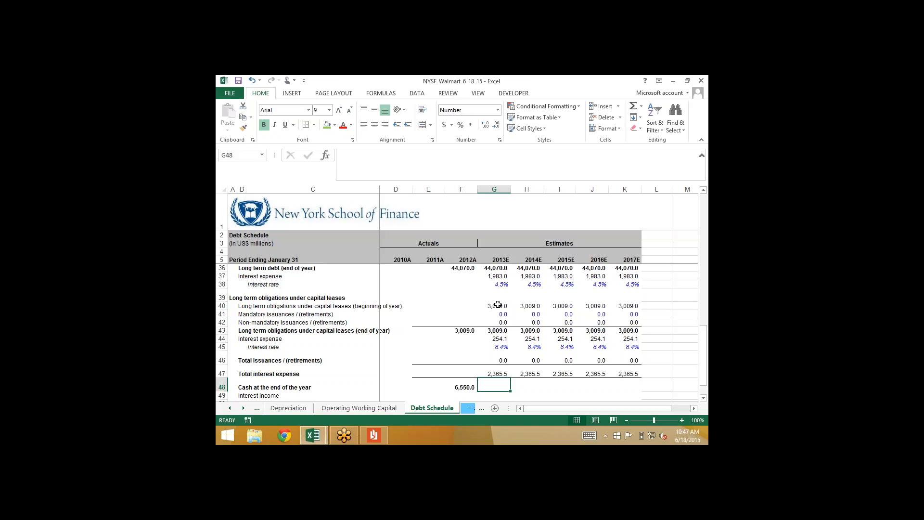
Examine the 2013E cash at beginning of year and cash flow before debt paydown together in G7:G8
{"action": "scroll", "coordinate": [498, 304], "scroll_direction": "up", "scroll_amount": 6}
{"action": "scroll", "coordinate": [498, 305], "scroll_direction": "up", "scroll_amount": 4}
{"action": "left_click", "coordinate": [495, 282]}
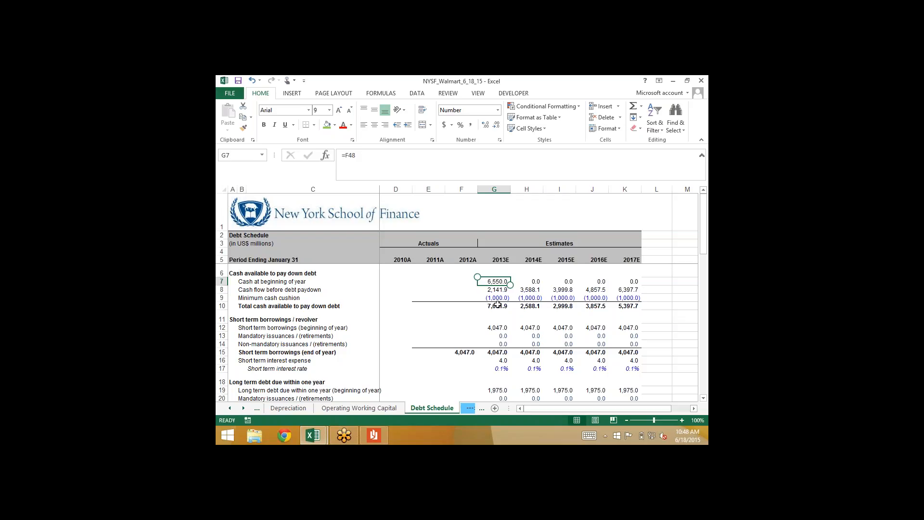
{"action": "key", "text": "Down"}
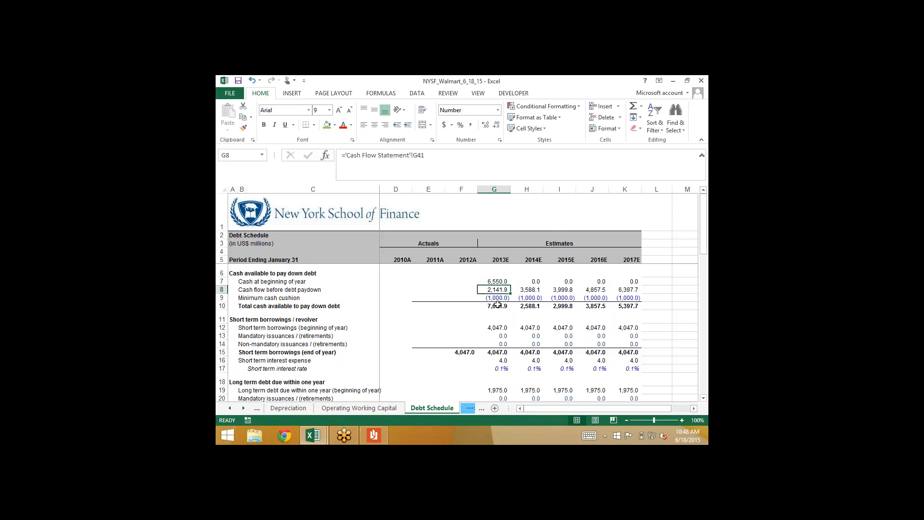
{"action": "key", "text": "Up"}
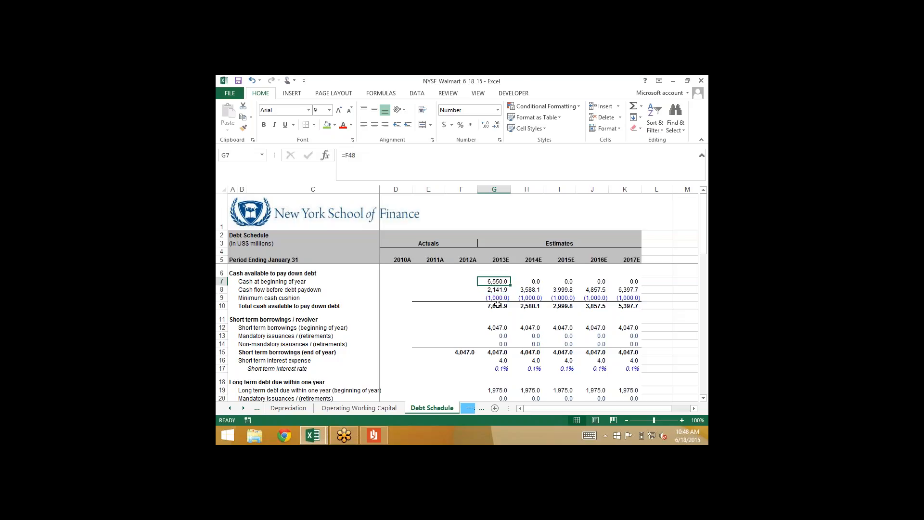
{"action": "key", "text": "shift+Down"}
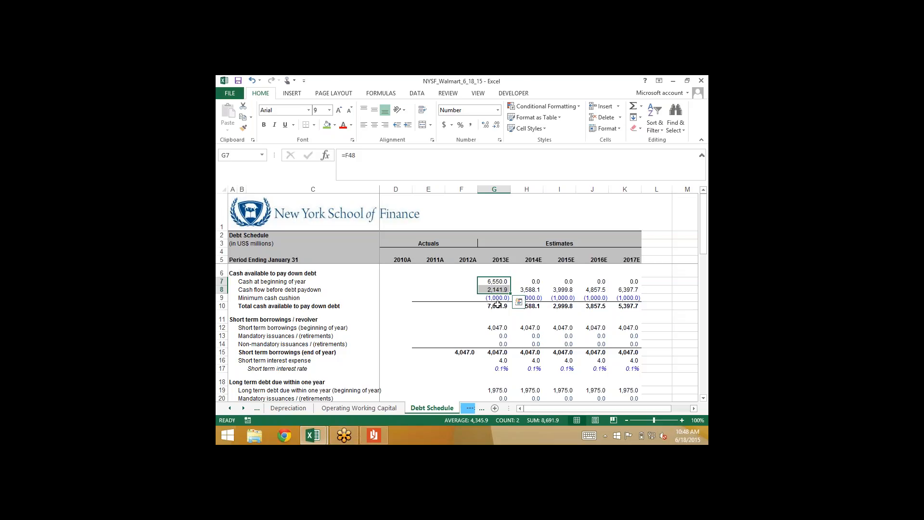
Calculate the 2013E cash at the end of the year in Debt Schedule cell G48 as =G7+G8+G46
{"action": "scroll", "coordinate": [497, 304], "scroll_direction": "down", "scroll_amount": 13}
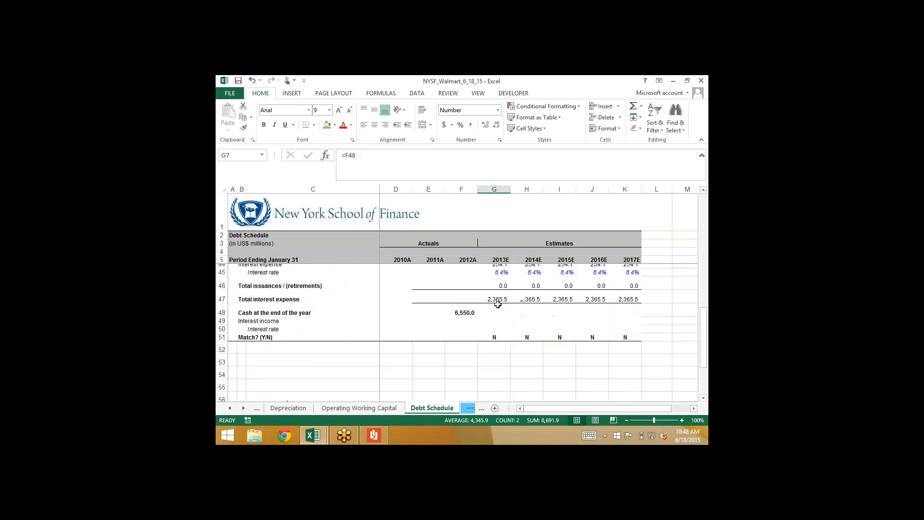
{"action": "left_click", "coordinate": [498, 304]}
{"action": "type", "text": "="}
{"action": "scroll", "coordinate": [497, 304], "scroll_direction": "up", "scroll_amount": 4}
{"action": "scroll", "coordinate": [497, 304], "scroll_direction": "up", "scroll_amount": 9}
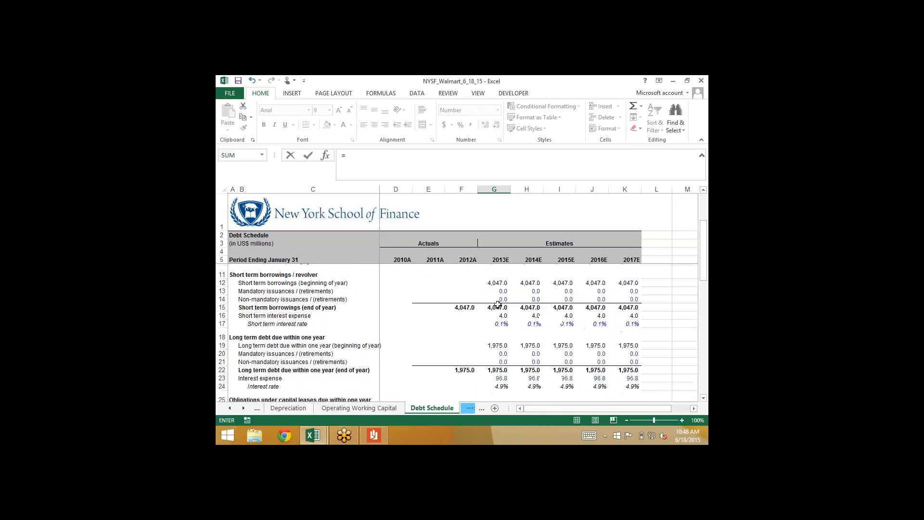
{"action": "left_click", "coordinate": [496, 282]}
{"action": "type", "text": "+"}
{"action": "left_click", "coordinate": [496, 290]}
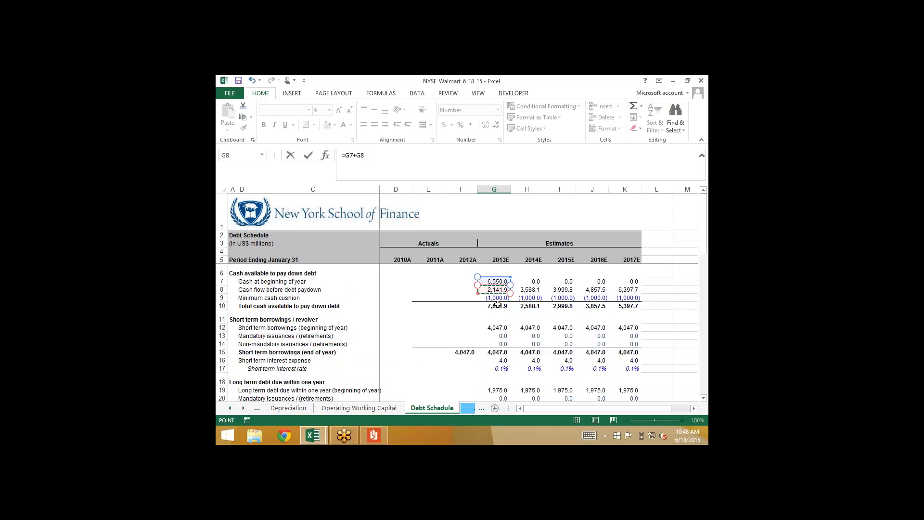
{"action": "type", "text": "+"}
{"action": "scroll", "coordinate": [497, 304], "scroll_direction": "down", "scroll_amount": 7}
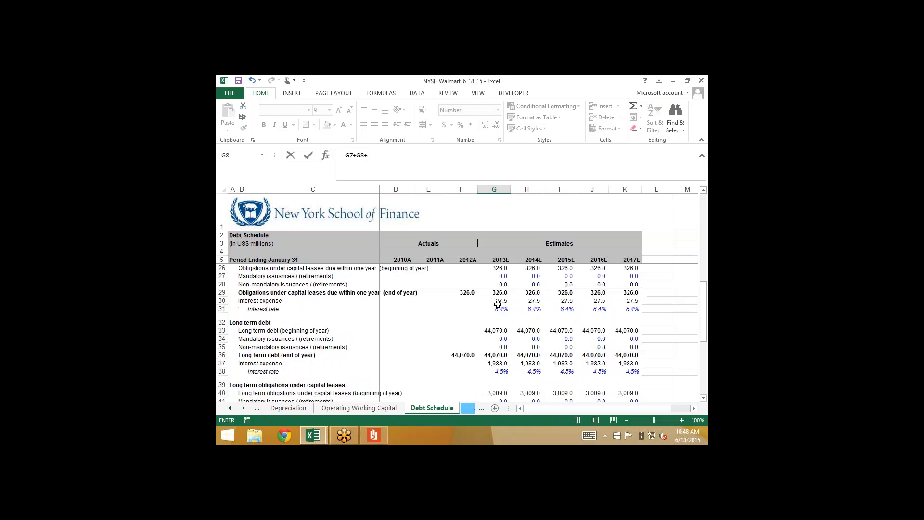
{"action": "scroll", "coordinate": [498, 304], "scroll_direction": "down", "scroll_amount": 3}
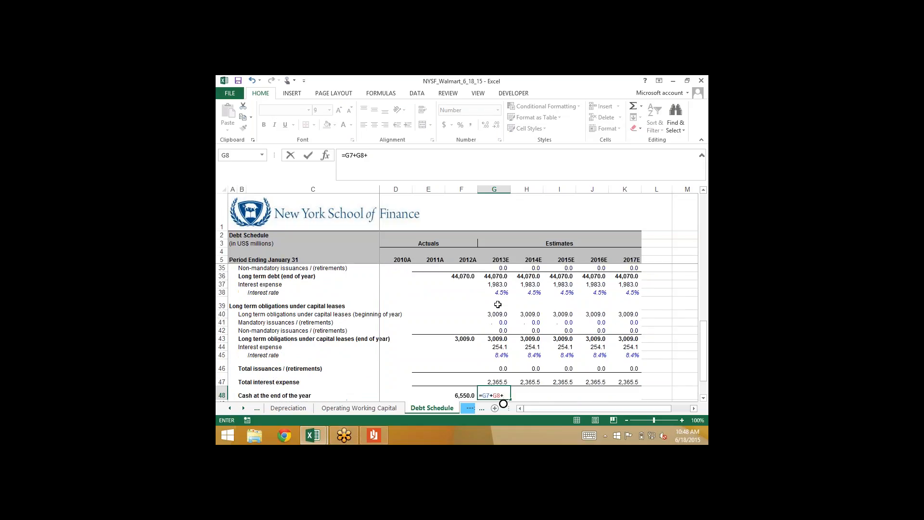
{"action": "left_click", "coordinate": [494, 368]}
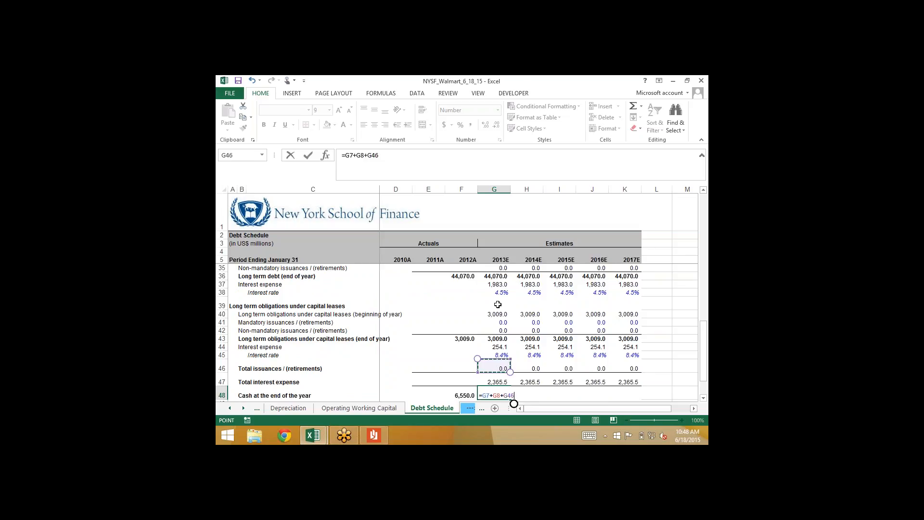
{"action": "key", "text": "Return"}
Fill the cash at the end of the year formula from G48 across to 2017E in K48 and check the last year's formula
{"action": "key", "text": "Down"}
{"action": "key", "text": "Down"}
{"action": "key", "text": "Up"}
{"action": "key", "text": "Up"}
{"action": "key", "text": "Up"}
{"action": "key", "text": "shift+Right"}
{"action": "key", "text": "shift+Right"}
{"action": "key", "text": "shift+Right"}
{"action": "key", "text": "shift+Right"}
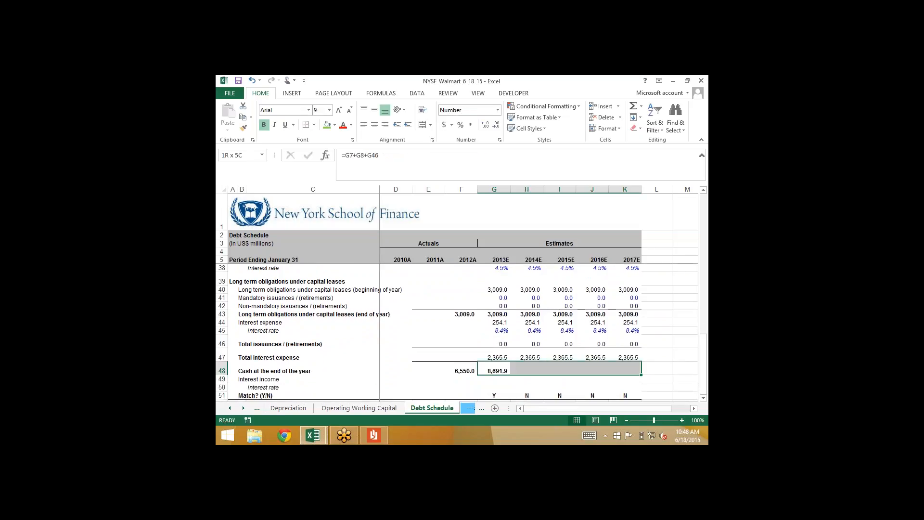
{"action": "key", "text": "ctrl+r"}
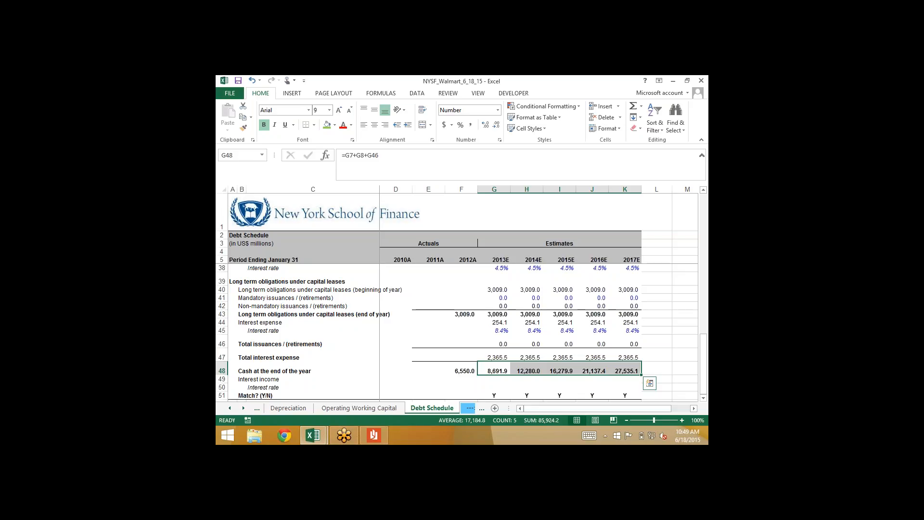
{"action": "key", "text": "Right"}
{"action": "key", "text": "Right"}
{"action": "key", "text": "Right"}
{"action": "key", "text": "Right"}
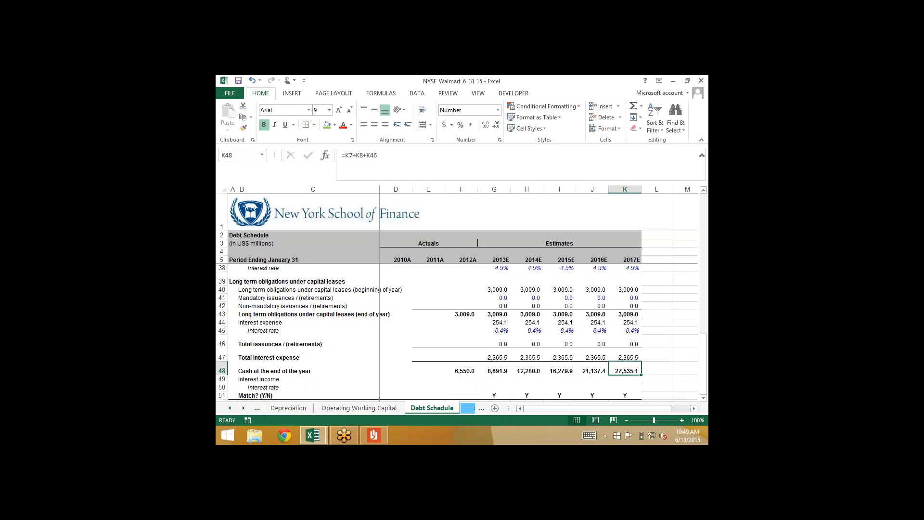
On the Operating Working Capital sheet, calculate the 2013E change in total operating working capital in G23 as =G22-F22
{"action": "left_click", "coordinate": [359, 407]}
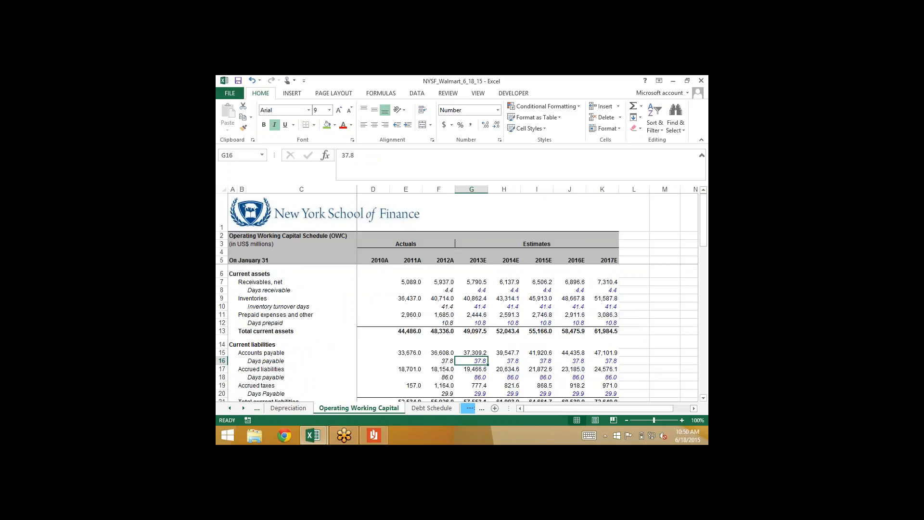
{"action": "scroll", "coordinate": [471, 332], "scroll_direction": "down", "scroll_amount": 3}
{"action": "left_click", "coordinate": [471, 323]}
{"action": "left_click", "coordinate": [471, 330]}
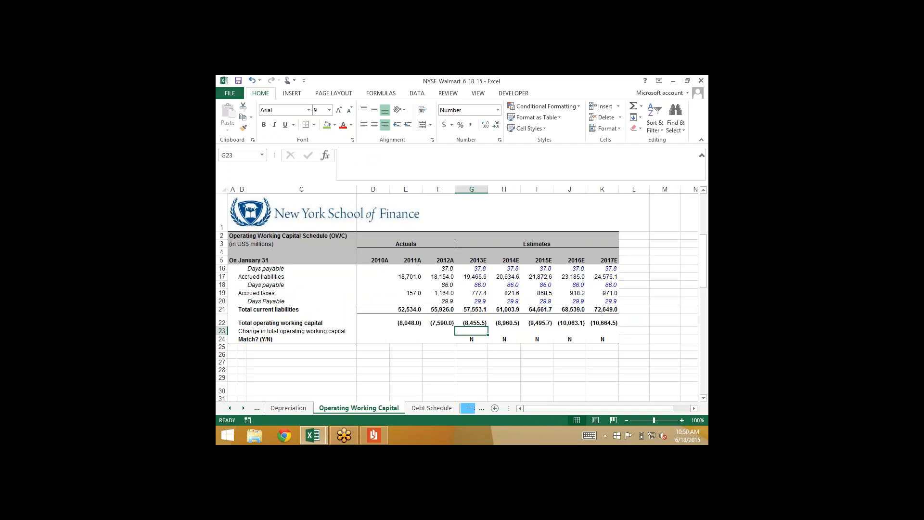
{"action": "type", "text": "="}
{"action": "key", "text": "Up"}
{"action": "type", "text": "-"}
{"action": "key", "text": "Left"}
{"action": "key", "text": "Up"}
{"action": "key", "text": "Return"}
Fill the change in total operating working capital formula from G23 across to 2017E in K23
{"action": "key", "text": "Up"}
{"action": "key", "text": "shift+Right"}
{"action": "key", "text": "shift+Right"}
{"action": "key", "text": "shift+Right"}
{"action": "key", "text": "shift+Right"}
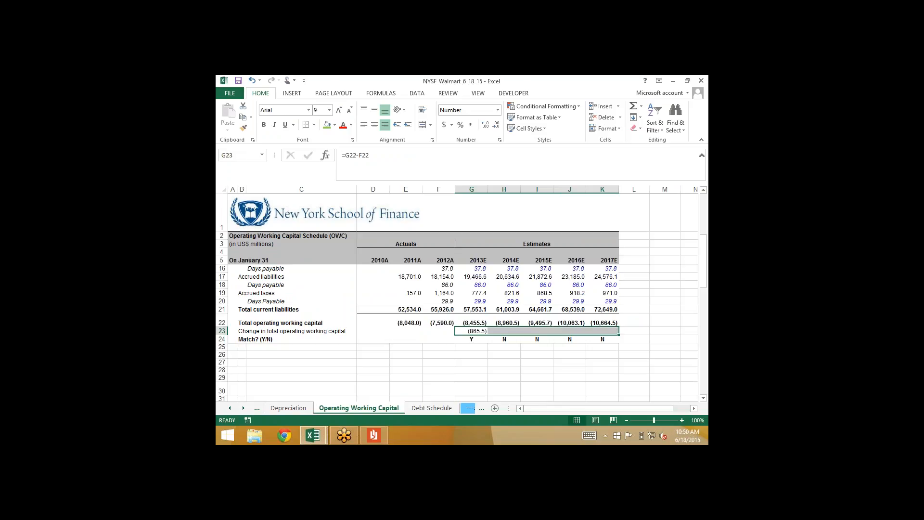
{"action": "key", "text": "ctrl+r"}
{"action": "key", "text": "shift+Left"}
{"action": "key", "text": "shift+Left"}
{"action": "key", "text": "shift+Left"}
{"action": "key", "text": "shift+Left"}
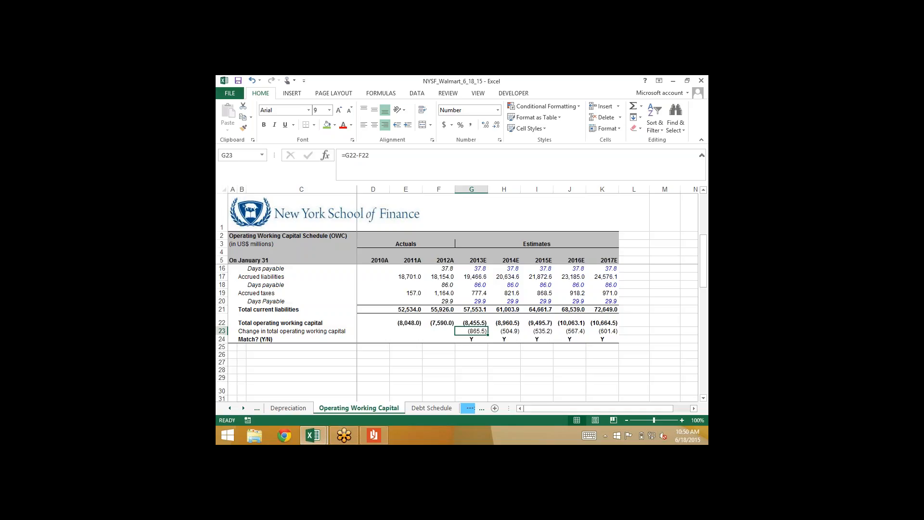
{"action": "key", "text": "Up"}
{"action": "key", "text": "Left"}
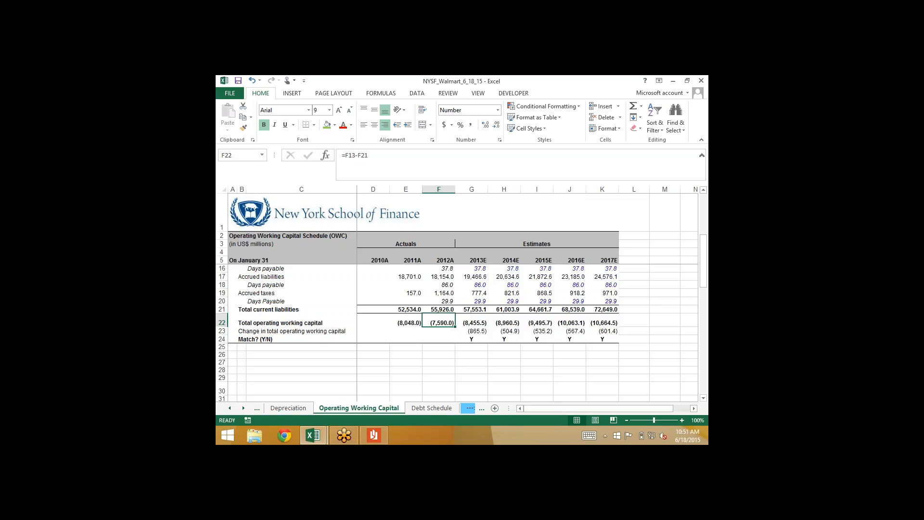
On the Cash Flow Statement, examine the 2013E net changes in operating working capital formula in G19
{"action": "left_click", "coordinate": [230, 409]}
{"action": "left_click", "coordinate": [230, 408]}
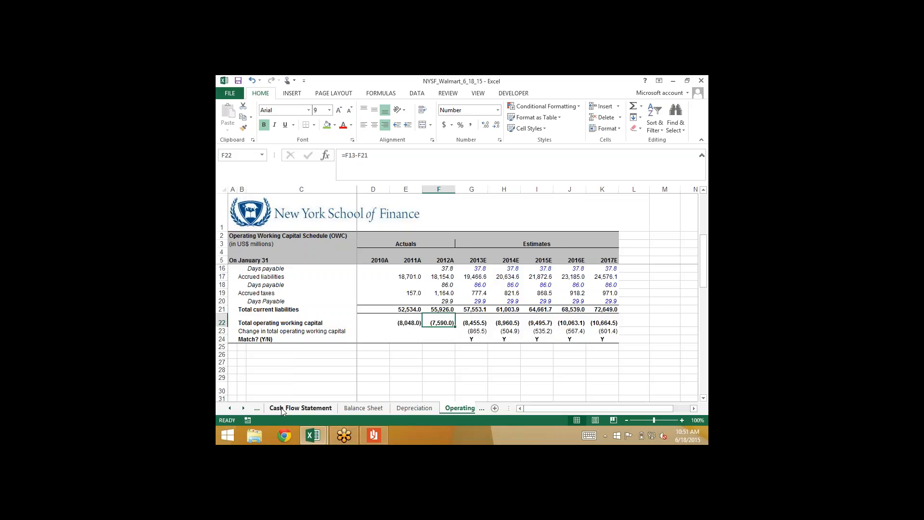
{"action": "left_click", "coordinate": [297, 407]}
{"action": "scroll", "coordinate": [521, 337], "scroll_direction": "up", "scroll_amount": 8}
{"action": "left_click", "coordinate": [521, 387]}
{"action": "key", "text": "Up"}
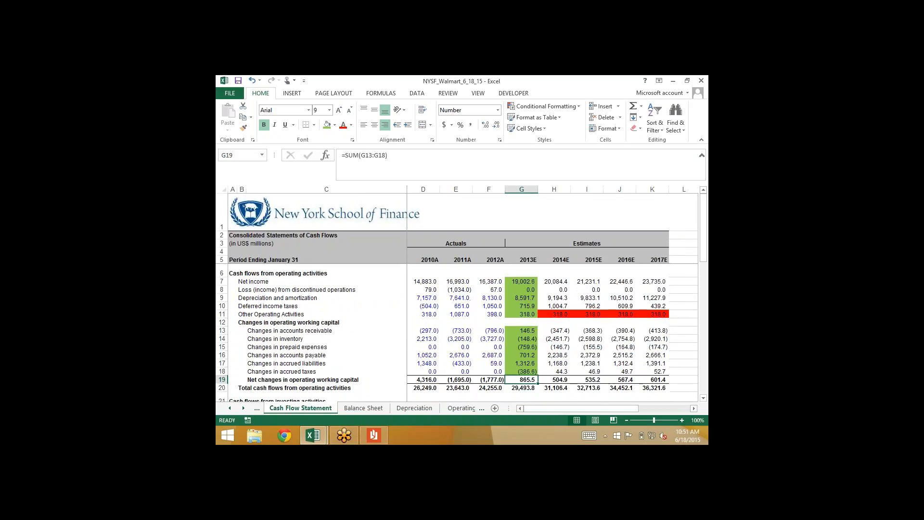
{"action": "key", "text": "F2"}
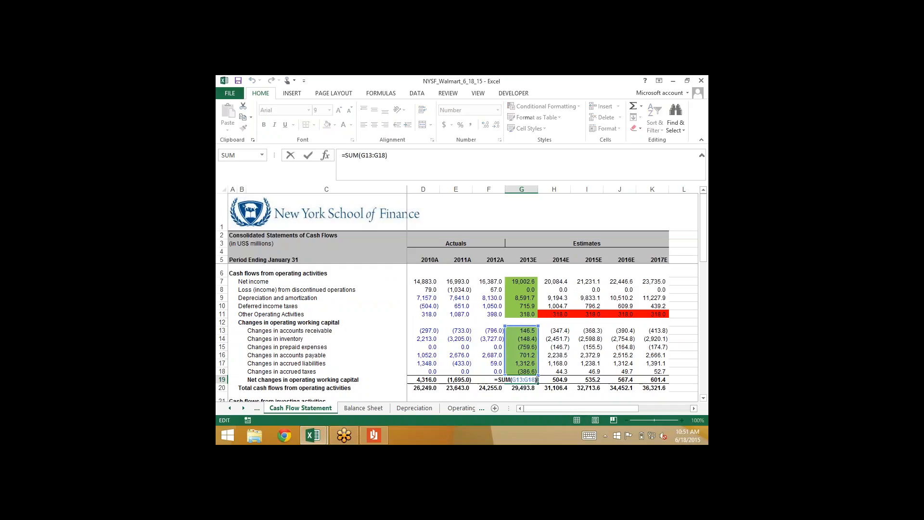
{"action": "key", "text": "Escape"}
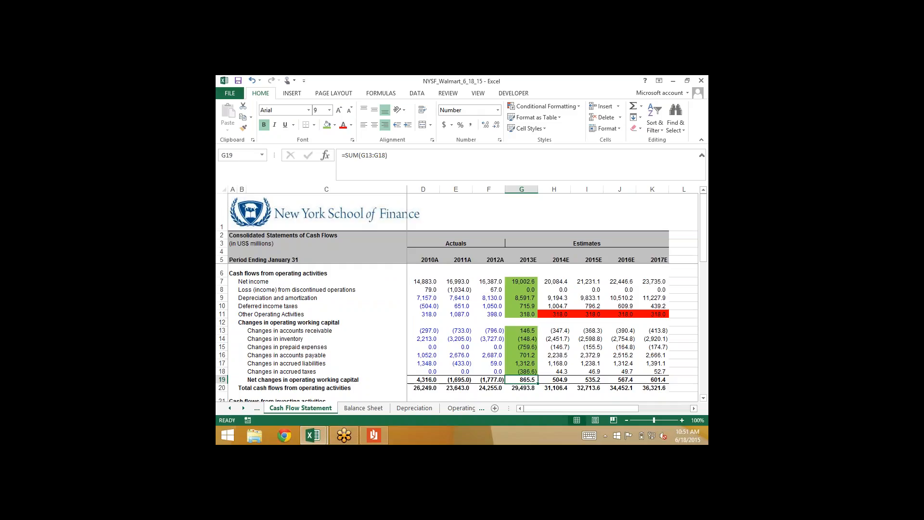
Examine the 2013E formulas for the individual working capital changes in Cash Flow Statement rows 14 to 18
{"action": "key", "text": "Up"}
{"action": "key", "text": "Up"}
{"action": "key", "text": "Up"}
{"action": "key", "text": "Up"}
{"action": "key", "text": "Up"}
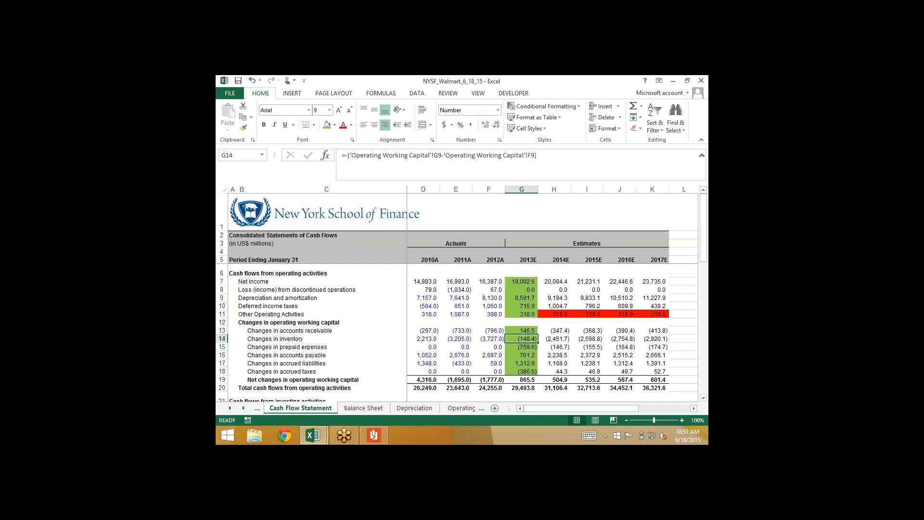
{"action": "key", "text": "Down"}
{"action": "key", "text": "Down"}
{"action": "key", "text": "Down"}
{"action": "key", "text": "Down"}
{"action": "key", "text": "Down"}
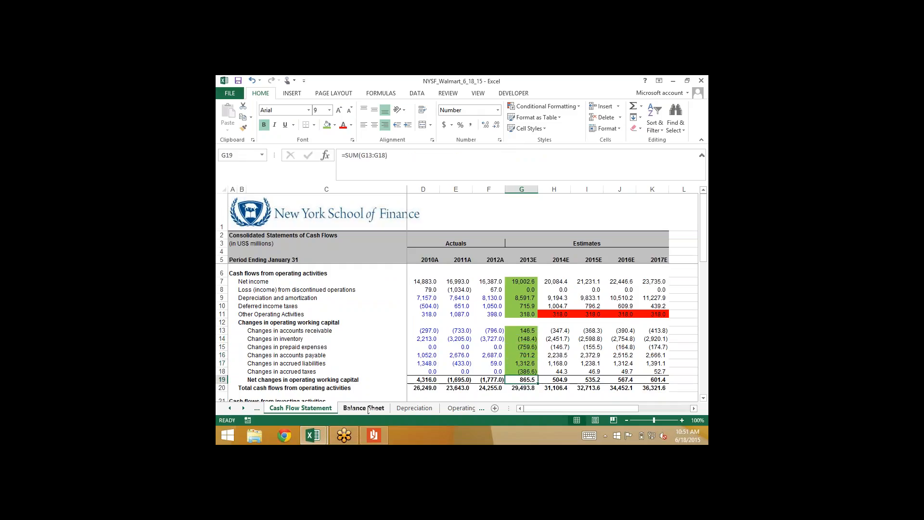
Return to the Debt Schedule and review the 2013E cash at the end of the year and total interest expense in G48 and G47
{"action": "left_click", "coordinate": [249, 410]}
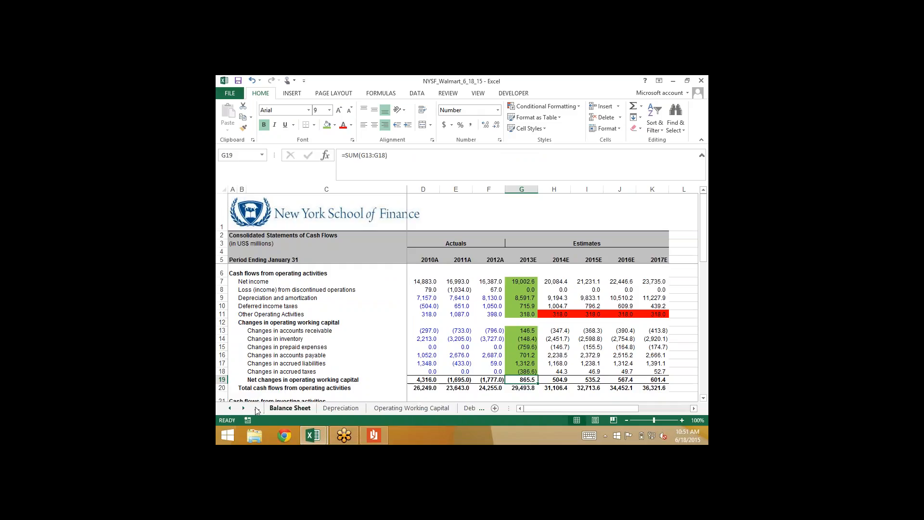
{"action": "left_click", "coordinate": [241, 408]}
{"action": "left_click", "coordinate": [242, 408]}
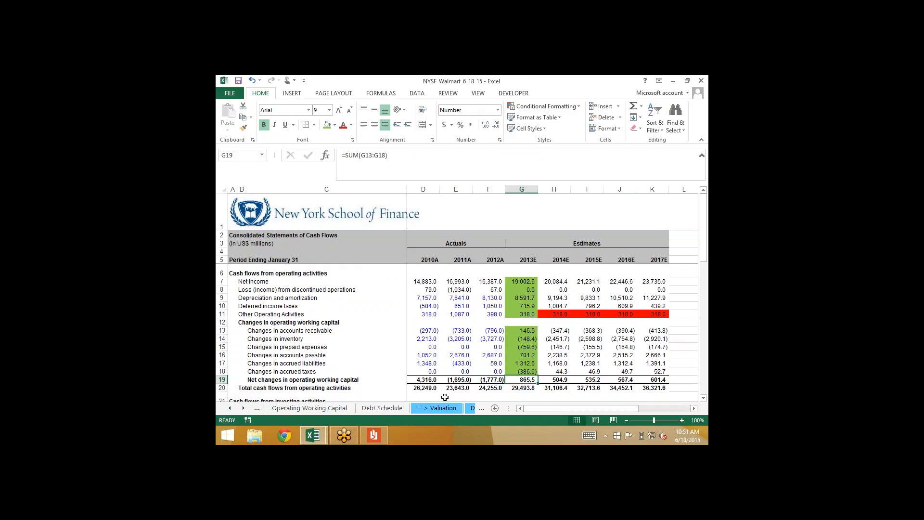
{"action": "left_click", "coordinate": [242, 409]}
{"action": "left_click", "coordinate": [242, 408]}
{"action": "left_click", "coordinate": [242, 409]}
{"action": "left_click", "coordinate": [243, 408]}
{"action": "left_click", "coordinate": [242, 409]}
{"action": "left_click", "coordinate": [230, 409]}
{"action": "left_click", "coordinate": [230, 408]}
{"action": "left_click", "coordinate": [230, 408]}
{"action": "left_click", "coordinate": [230, 409]}
{"action": "left_click", "coordinate": [230, 408]}
{"action": "left_click", "coordinate": [377, 409]}
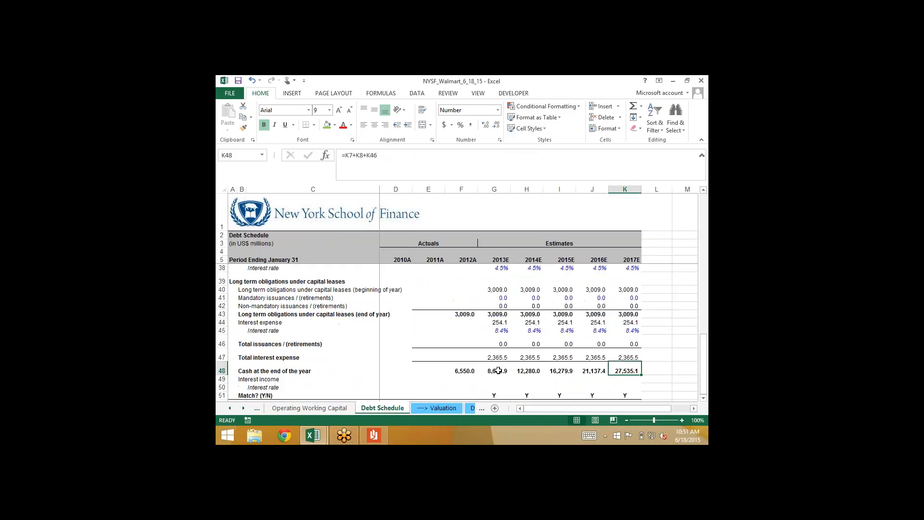
{"action": "left_click", "coordinate": [493, 369]}
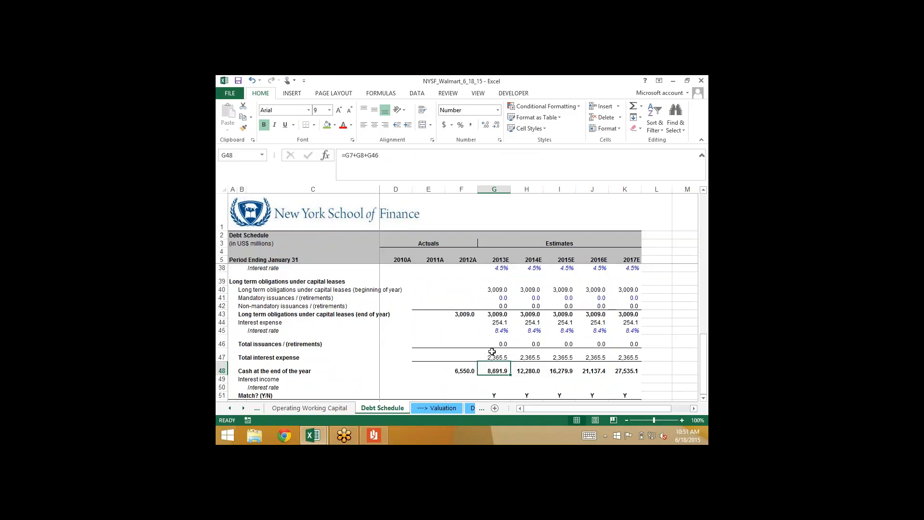
{"action": "left_click", "coordinate": [491, 353]}
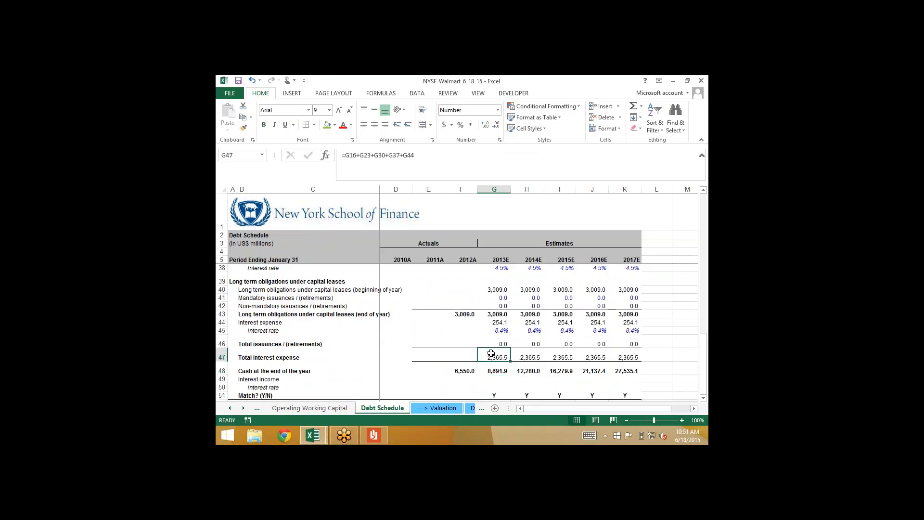
Start the 2013E Interest expense (Debt) formula in Income Statement cell G27 with the Debt Schedule's short term interest expense, G16
{"action": "left_click", "coordinate": [230, 409]}
{"action": "left_click", "coordinate": [231, 411]}
{"action": "left_click", "coordinate": [231, 410]}
{"action": "left_click", "coordinate": [231, 411]}
{"action": "left_click", "coordinate": [231, 410]}
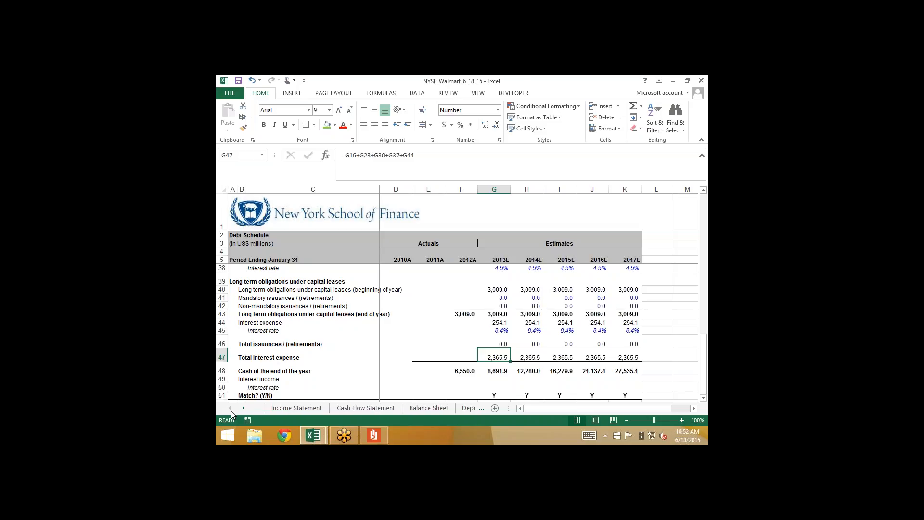
{"action": "left_click", "coordinate": [282, 409]}
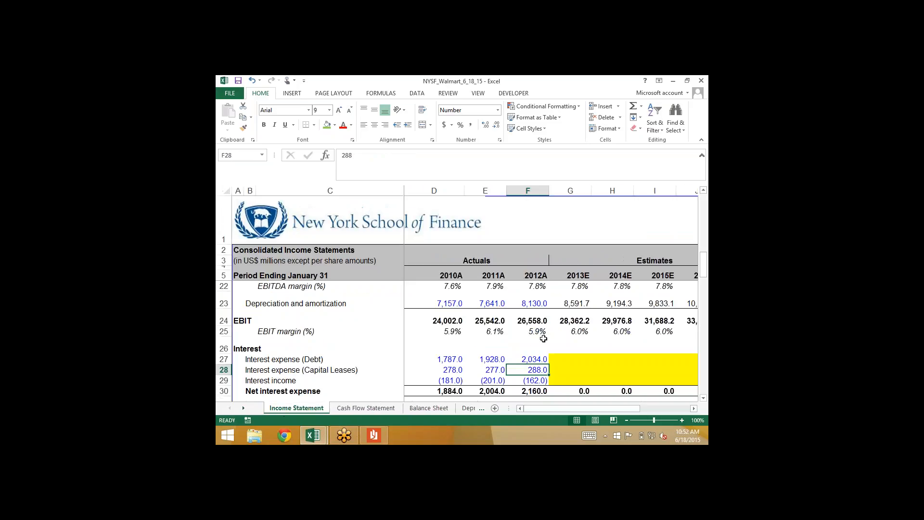
{"action": "left_click", "coordinate": [570, 358]}
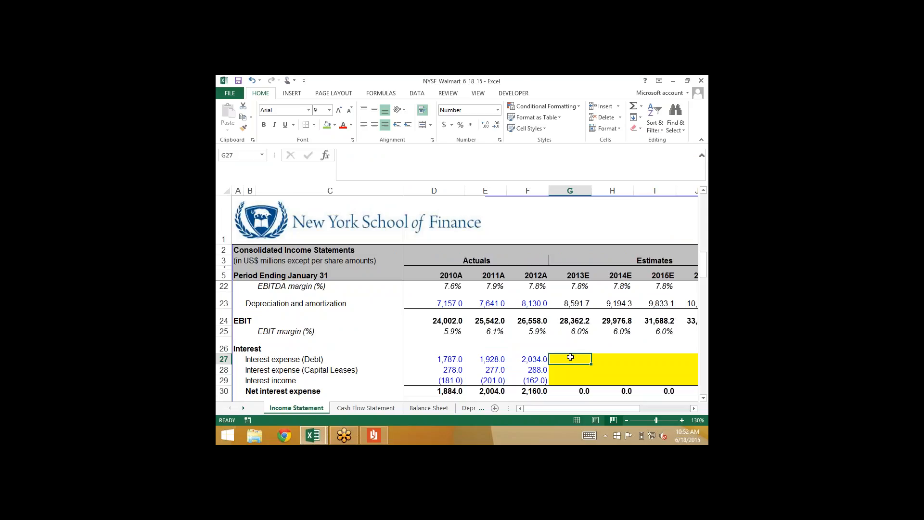
{"action": "type", "text": "="}
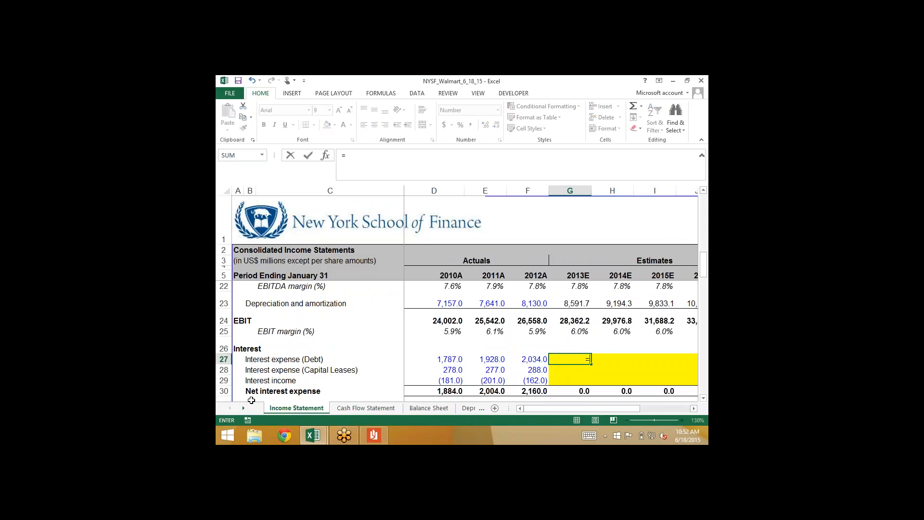
{"action": "left_click", "coordinate": [244, 408]}
{"action": "left_click", "coordinate": [244, 409]}
{"action": "left_click", "coordinate": [244, 408]}
{"action": "left_click", "coordinate": [244, 408]}
{"action": "left_click", "coordinate": [244, 408]}
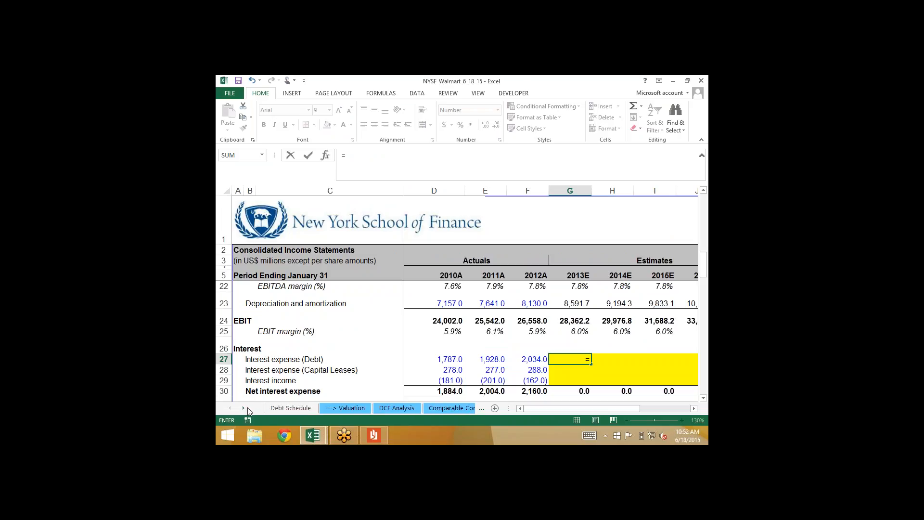
{"action": "left_click", "coordinate": [293, 408]}
{"action": "scroll", "coordinate": [457, 329], "scroll_direction": "up", "scroll_amount": 5}
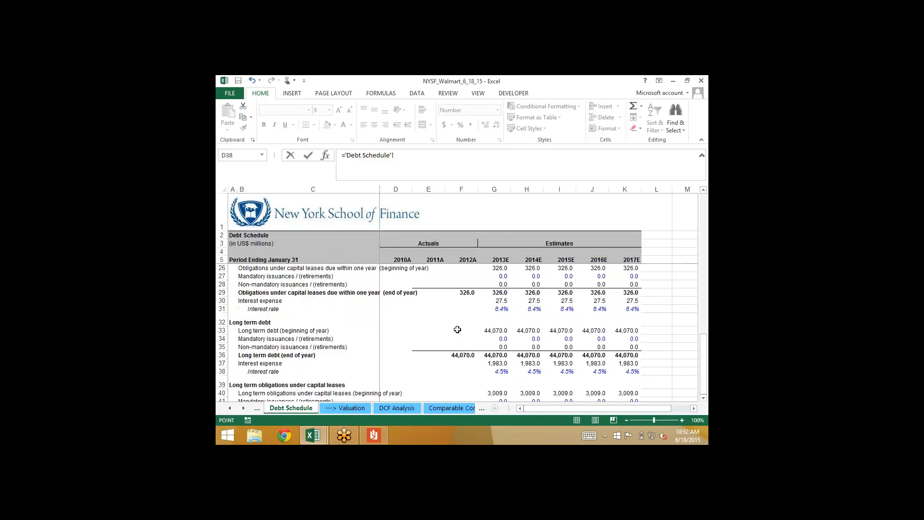
{"action": "scroll", "coordinate": [458, 329], "scroll_direction": "up", "scroll_amount": 6}
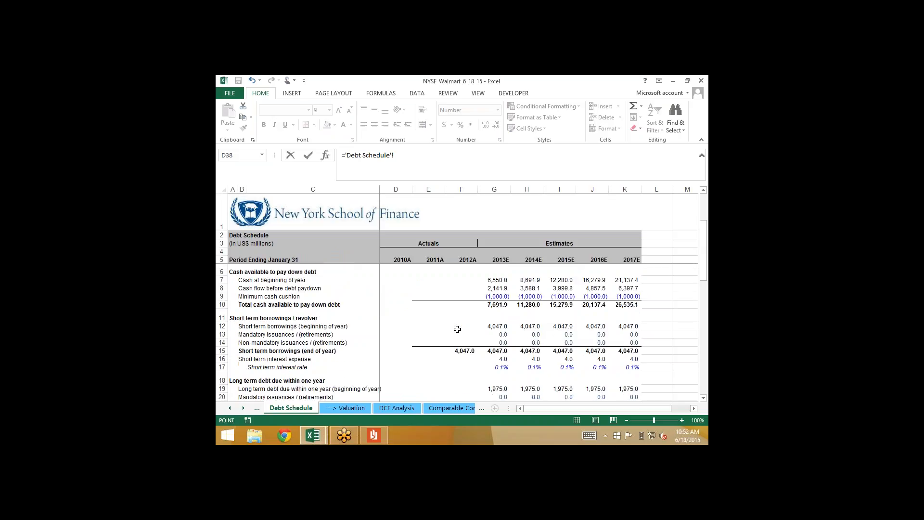
{"action": "left_click", "coordinate": [494, 360]}
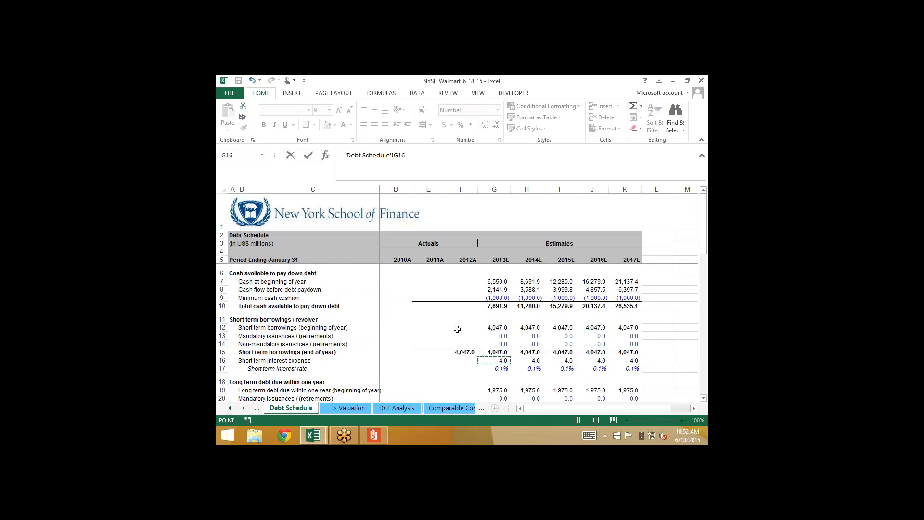
Complete the Income Statement G27 formula by adding the Debt Schedule interest expenses G23 and G37, and compare the result with the historical debt interest
{"action": "type", "text": "+"}
{"action": "scroll", "coordinate": [458, 329], "scroll_direction": "down", "scroll_amount": 3}
{"action": "left_click", "coordinate": [494, 331]}
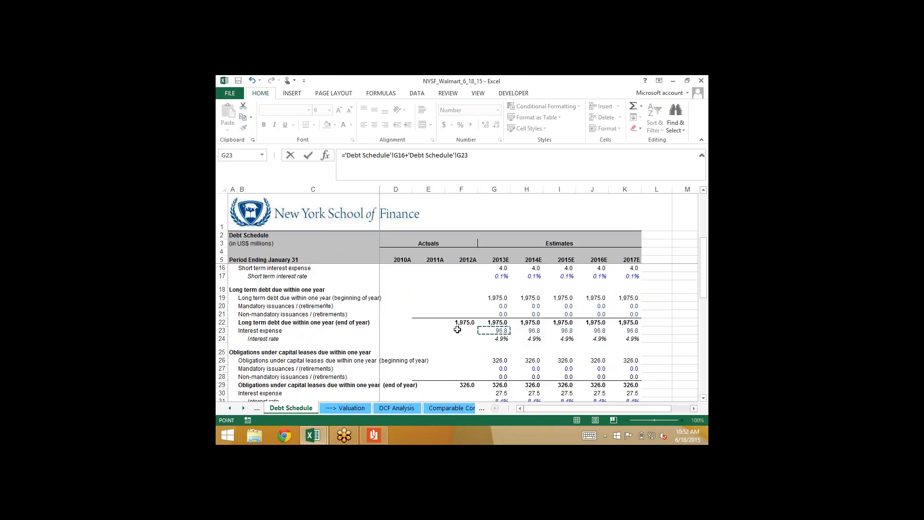
{"action": "type", "text": "+"}
{"action": "scroll", "coordinate": [457, 330], "scroll_direction": "down", "scroll_amount": 4}
{"action": "left_click", "coordinate": [494, 346]}
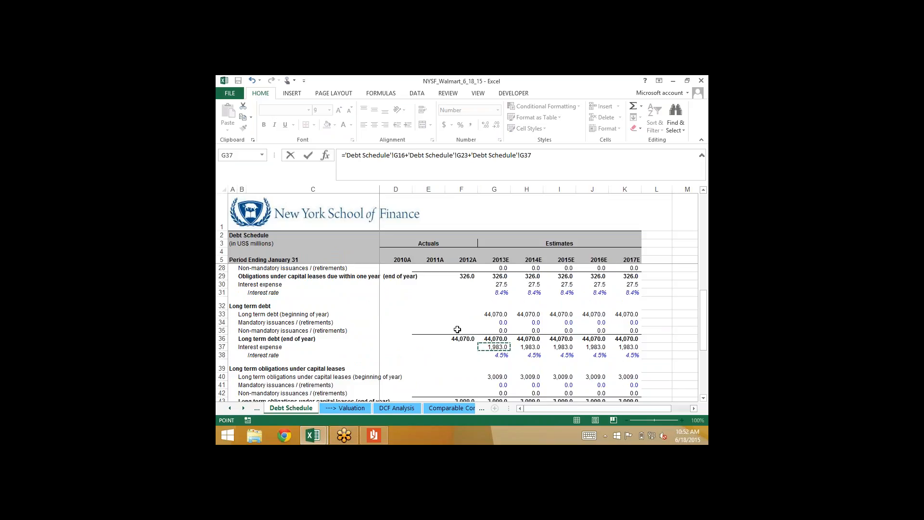
{"action": "key", "text": "Return"}
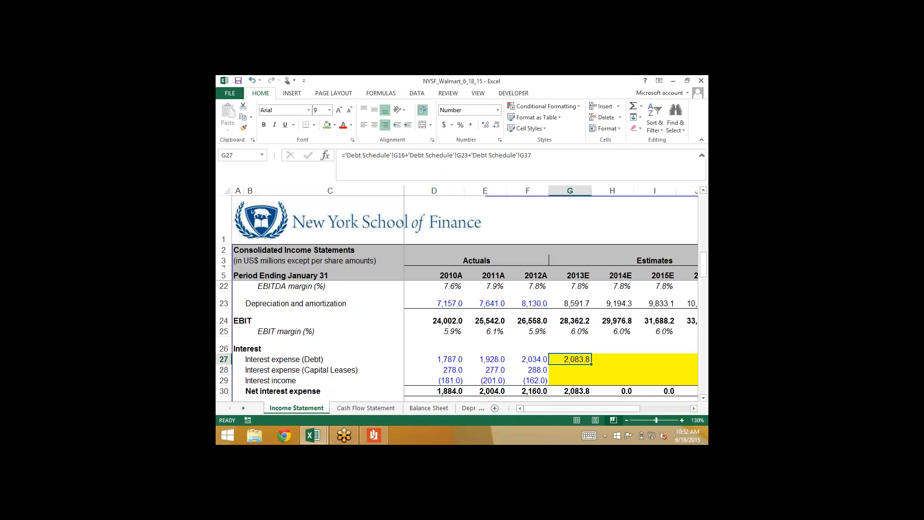
{"action": "key", "text": "Left"}
{"action": "key", "text": "Left"}
{"action": "key", "text": "Left"}
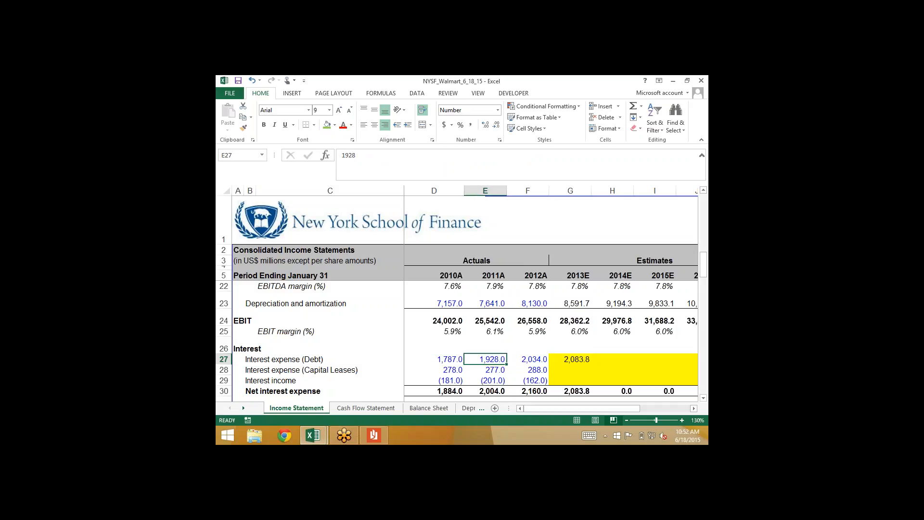
{"action": "key", "text": "Right"}
{"action": "key", "text": "Right"}
{"action": "key", "text": "Right"}
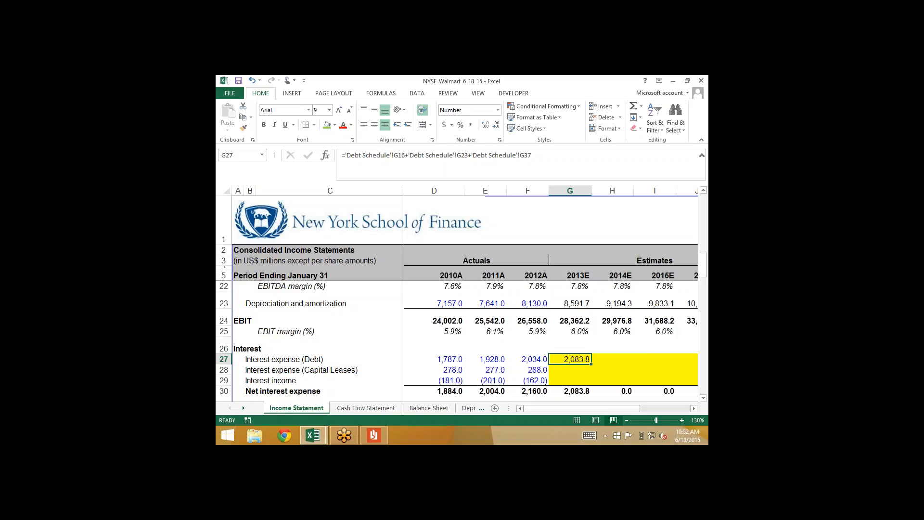
Link 2013E Interest expense (Capital Leases) in Income Statement cell G28 to the sum of the Debt Schedule's G30 and G44
{"action": "key", "text": "Down"}
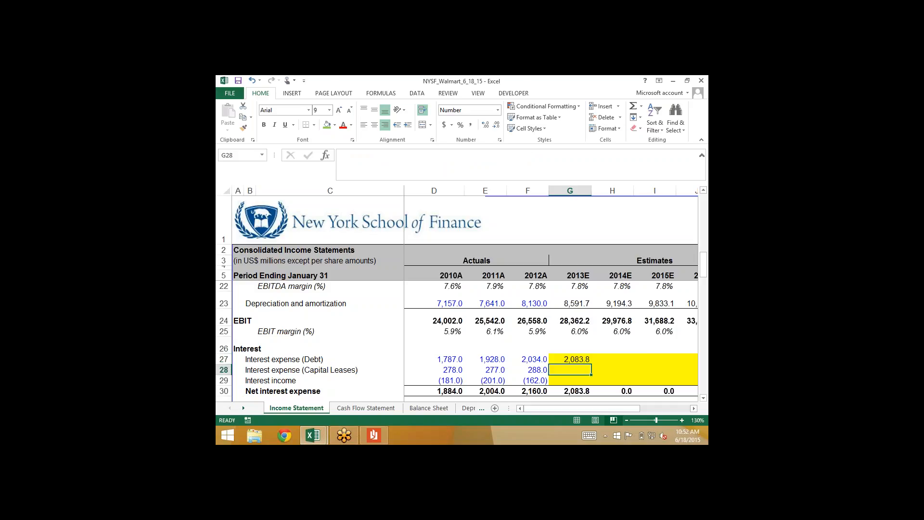
{"action": "type", "text": "="}
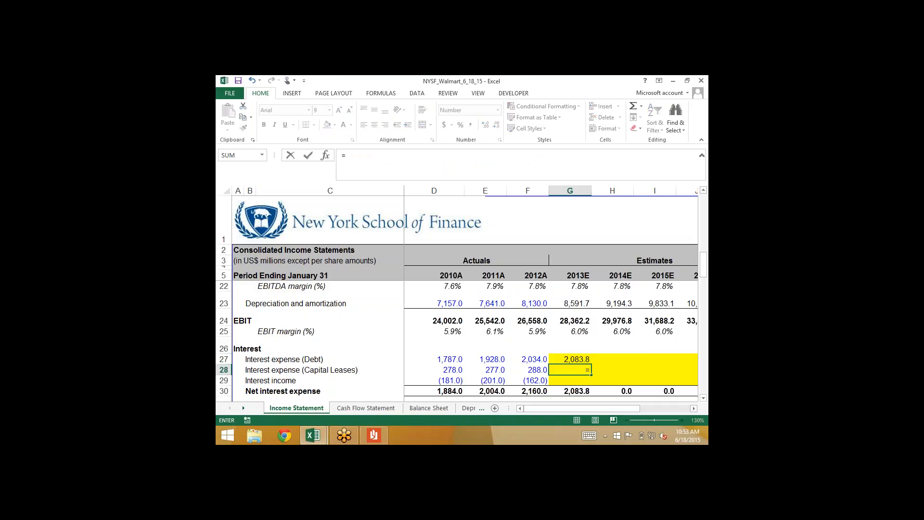
{"action": "left_click", "coordinate": [243, 408]}
{"action": "left_click", "coordinate": [243, 408]}
{"action": "left_click", "coordinate": [437, 408]}
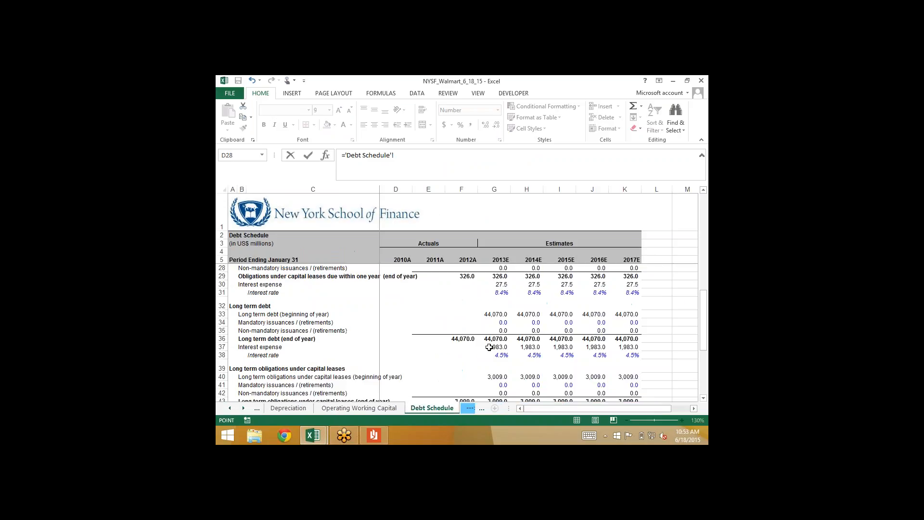
{"action": "left_click", "coordinate": [494, 284]}
{"action": "type", "text": "+"}
{"action": "key", "text": "Down"}
{"action": "key", "text": "Down"}
{"action": "key", "text": "Down"}
{"action": "key", "text": "Down"}
{"action": "key", "text": "Down"}
{"action": "key", "text": "Down"}
{"action": "key", "text": "Down"}
{"action": "key", "text": "Down"}
{"action": "key", "text": "Down"}
{"action": "key", "text": "Down"}
{"action": "key", "text": "Down"}
{"action": "key", "text": "Down"}
{"action": "key", "text": "Down"}
{"action": "key", "text": "Down"}
{"action": "key", "text": "Return"}
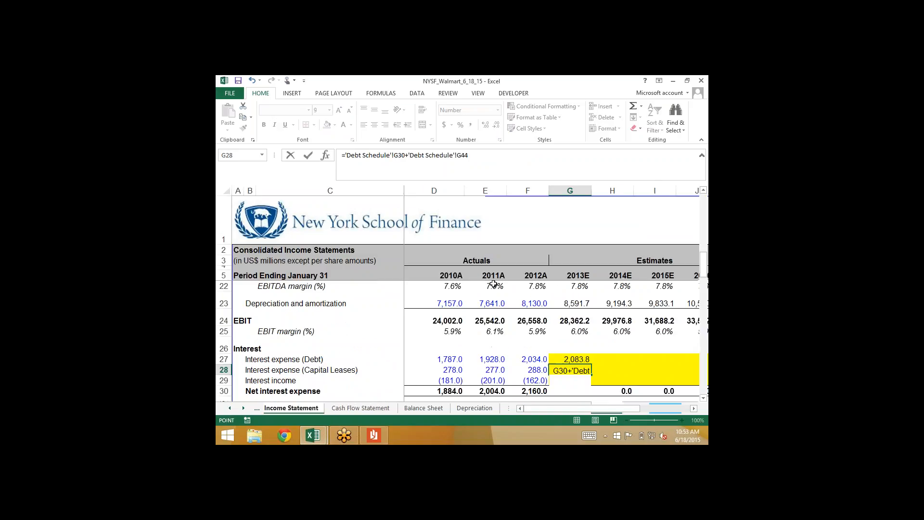
{"action": "key", "text": "Up"}
{"action": "key", "text": "Left"}
{"action": "key", "text": "Right"}
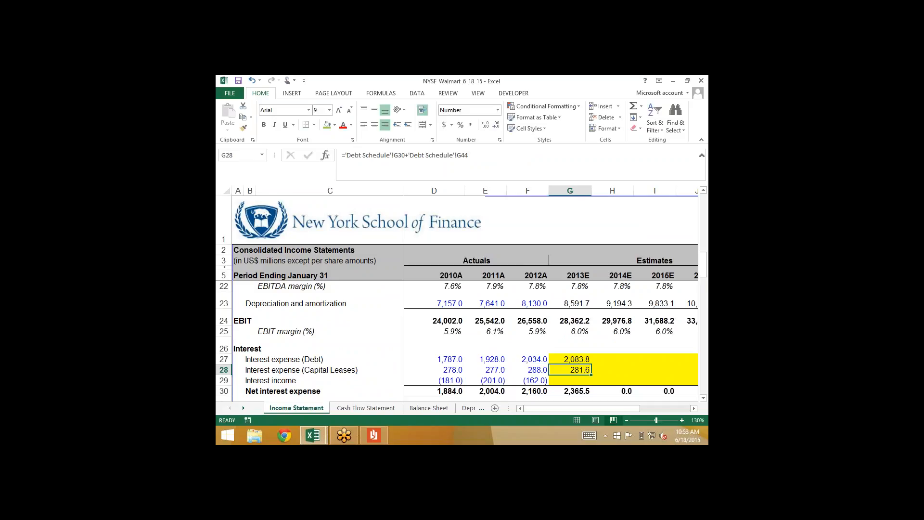
Fill the 2013E debt and capital lease interest expense formulas in G27:G28 across through 2017E in column K
{"action": "key", "text": "Down"}
{"action": "key", "text": "Down"}
{"action": "key", "text": "Down"}
{"action": "key", "text": "Down"}
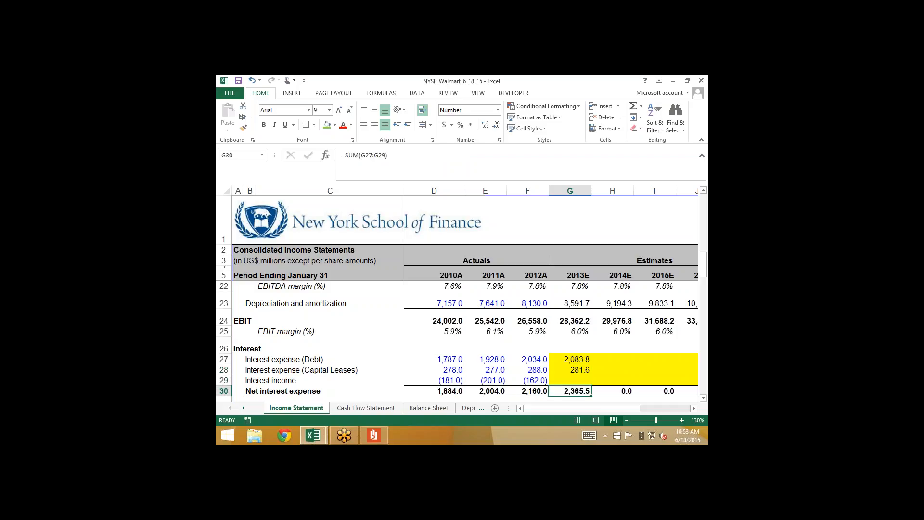
{"action": "key", "text": "Up"}
{"action": "key", "text": "Up"}
{"action": "key", "text": "Up"}
{"action": "key", "text": "Up"}
{"action": "key", "text": "Up"}
{"action": "key", "text": "shift+Down"}
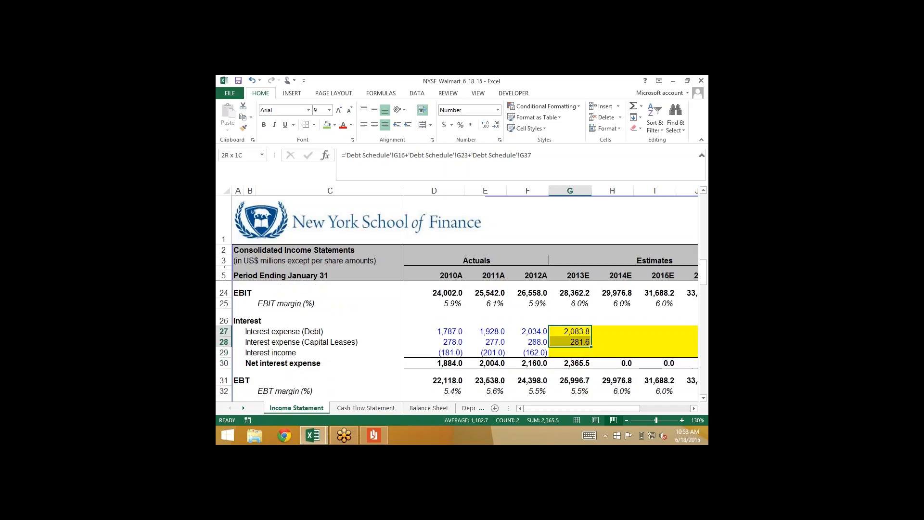
{"action": "key", "text": "shift+Right"}
{"action": "key", "text": "shift+Right"}
{"action": "key", "text": "shift+Right"}
{"action": "key", "text": "shift+Right"}
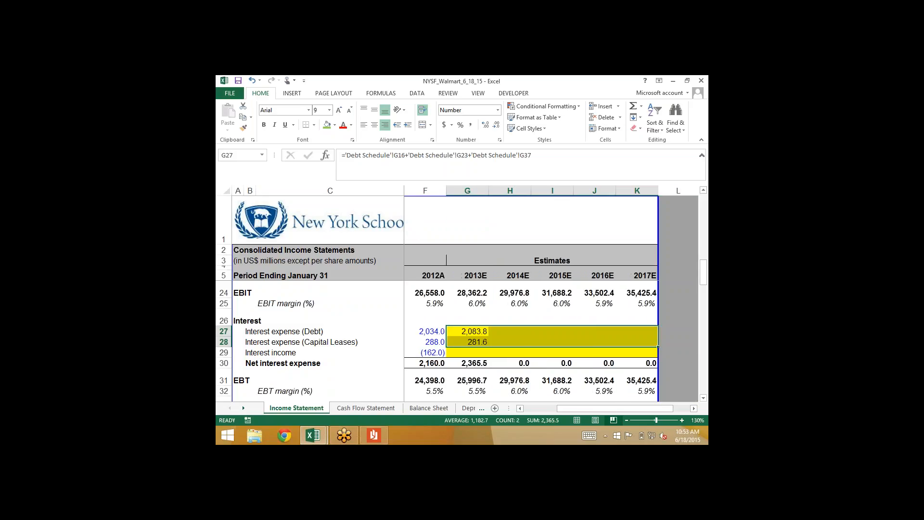
{"action": "key", "text": "ctrl+r"}
{"action": "key", "text": "Left"}
{"action": "key", "text": "Right"}
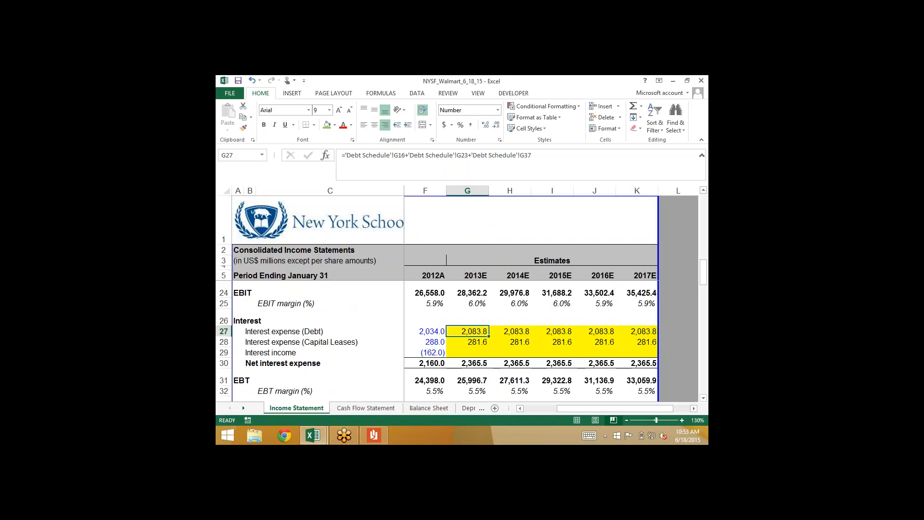
On the Debt Schedule, review the 2013E total cash available to pay down debt in G10 with the interest expenses linked
{"action": "left_click", "coordinate": [245, 406]}
{"action": "left_click", "coordinate": [245, 406]}
{"action": "left_click", "coordinate": [244, 407]}
{"action": "left_click", "coordinate": [245, 406]}
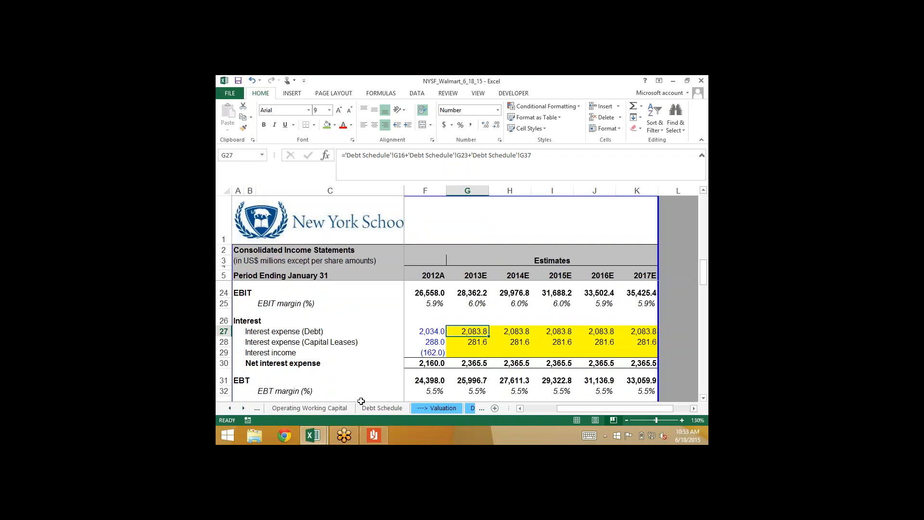
{"action": "left_click", "coordinate": [374, 407]}
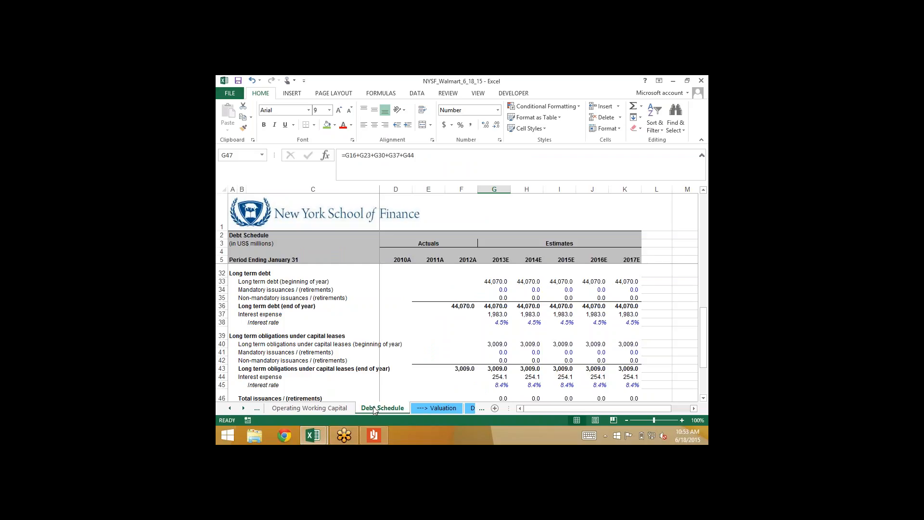
{"action": "scroll", "coordinate": [461, 332], "scroll_direction": "up", "scroll_amount": 9}
{"action": "left_click", "coordinate": [494, 306]}
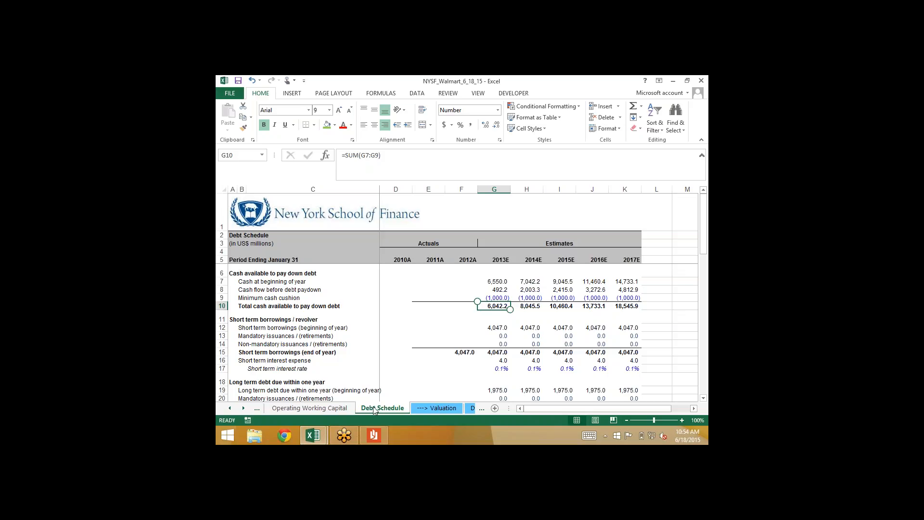
Clear the linked interest expense formulas for 2013E to 2017E in Income Statement range G27:K28
{"action": "left_click", "coordinate": [230, 408]}
{"action": "left_click", "coordinate": [230, 409]}
{"action": "left_click", "coordinate": [229, 411]}
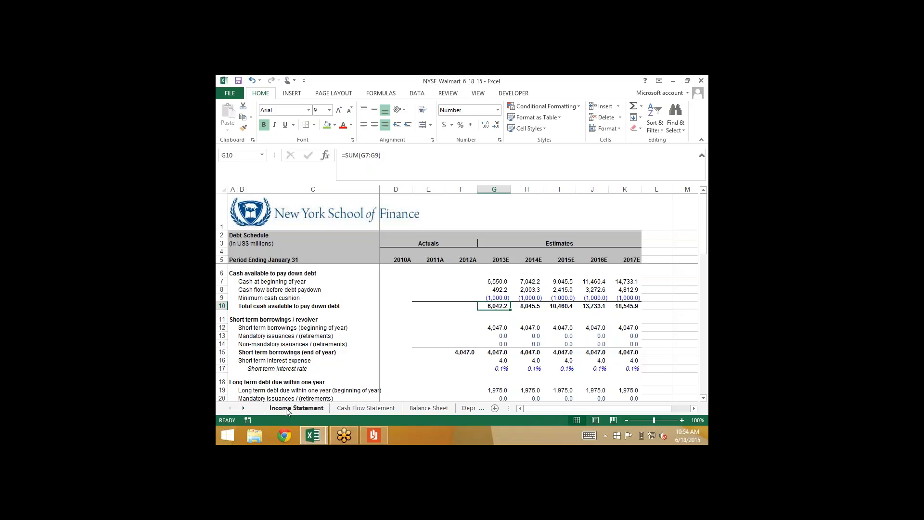
{"action": "left_click", "coordinate": [294, 408]}
{"action": "key", "text": "shift+Down"}
{"action": "key", "text": "shift+Right"}
{"action": "key", "text": "shift+Right"}
{"action": "key", "text": "shift+Right"}
{"action": "key", "text": "shift+Right"}
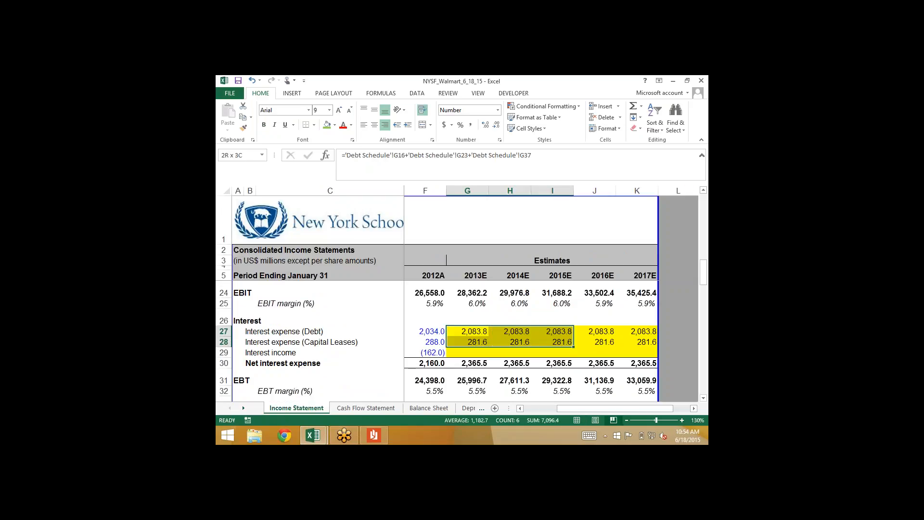
{"action": "key", "text": "Delete"}
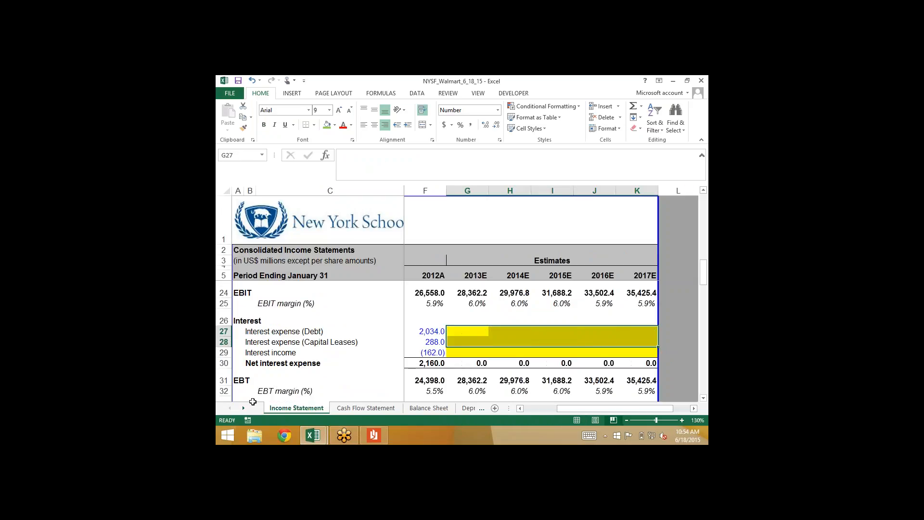
Review the Debt Schedule's total cash available without the linked interest expenses, and undo the clearing of G27:K28
{"action": "left_click", "coordinate": [245, 408]}
{"action": "left_click", "coordinate": [244, 408]}
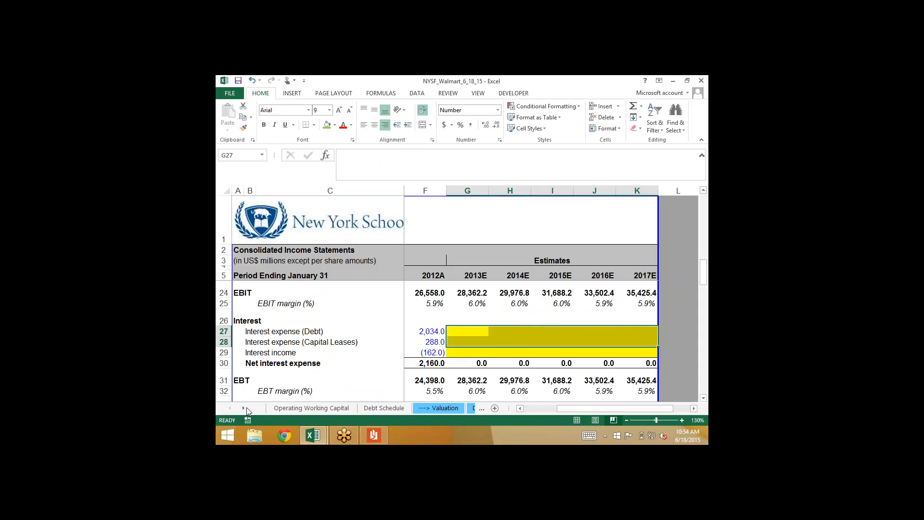
{"action": "left_click", "coordinate": [380, 408]}
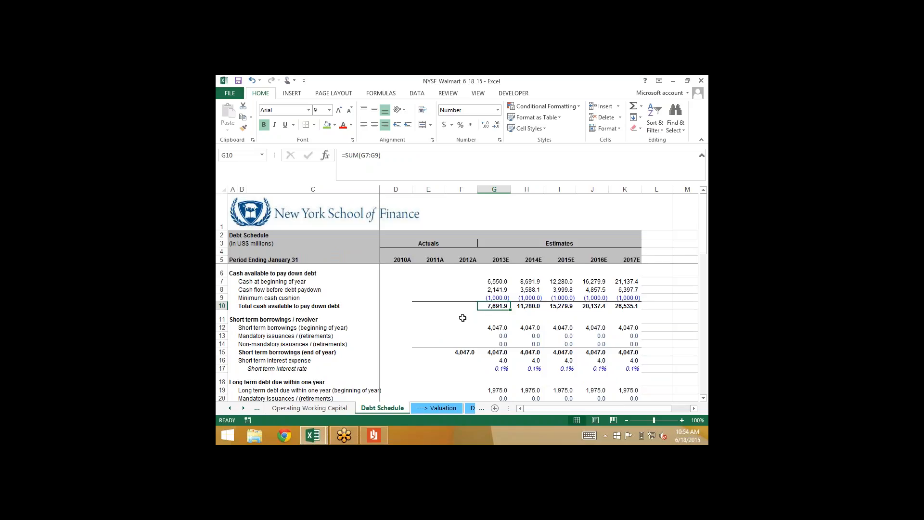
{"action": "key", "text": "ctrl+z"}
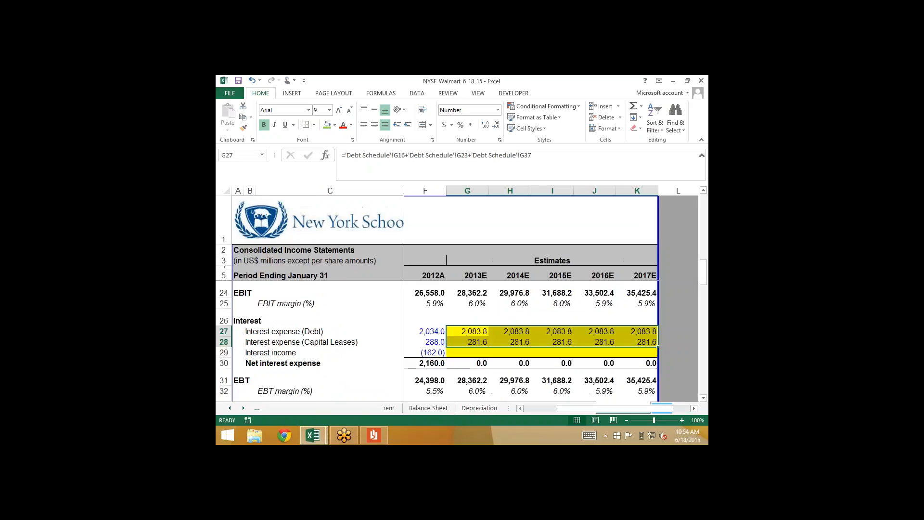
Return to the Debt Schedule and recheck the cash available to pay down debt with the interest formulas restored
{"action": "left_click", "coordinate": [244, 408]}
{"action": "left_click", "coordinate": [244, 408]}
{"action": "left_click", "coordinate": [244, 408]}
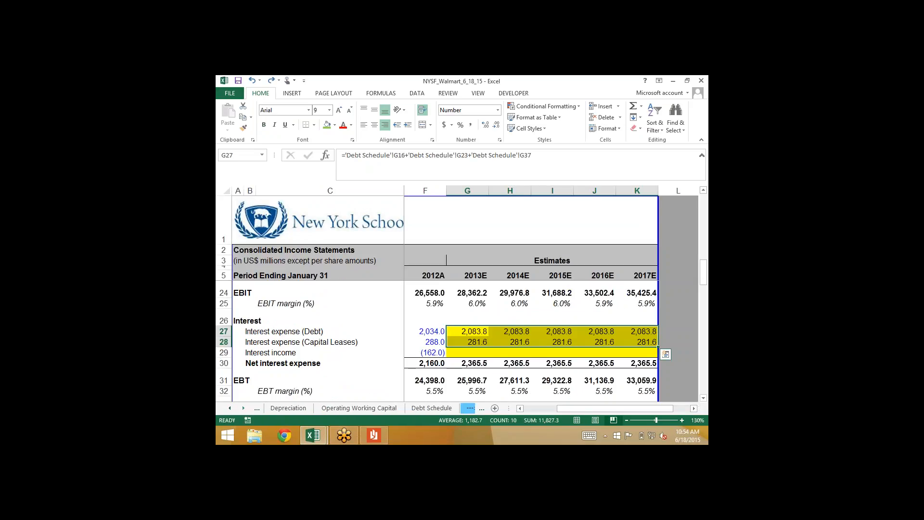
{"action": "left_click", "coordinate": [424, 408]}
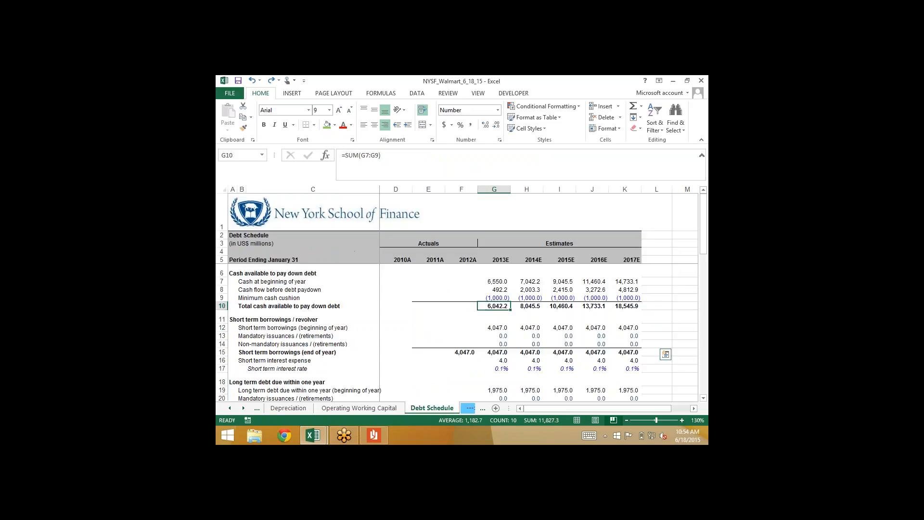